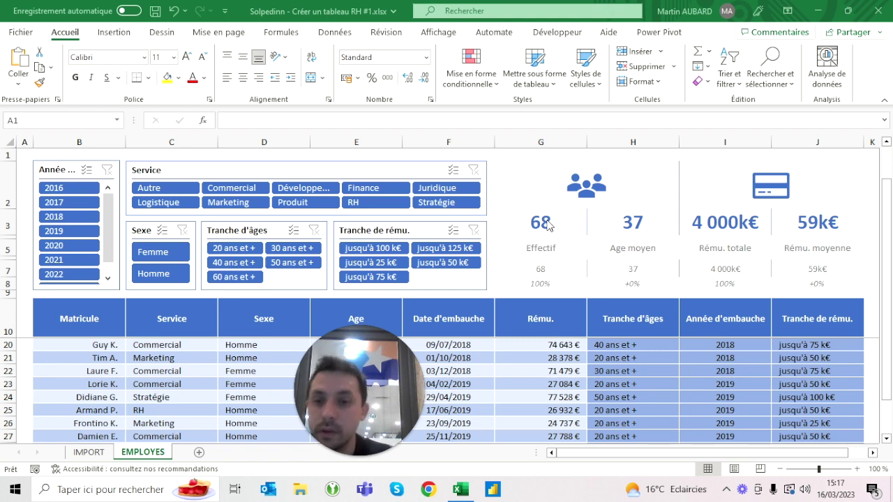
# Check the IMPORT raw data, then filter the dashboard to female, 20 ans et +, Commercial employees
pyautogui.click(82, 452)
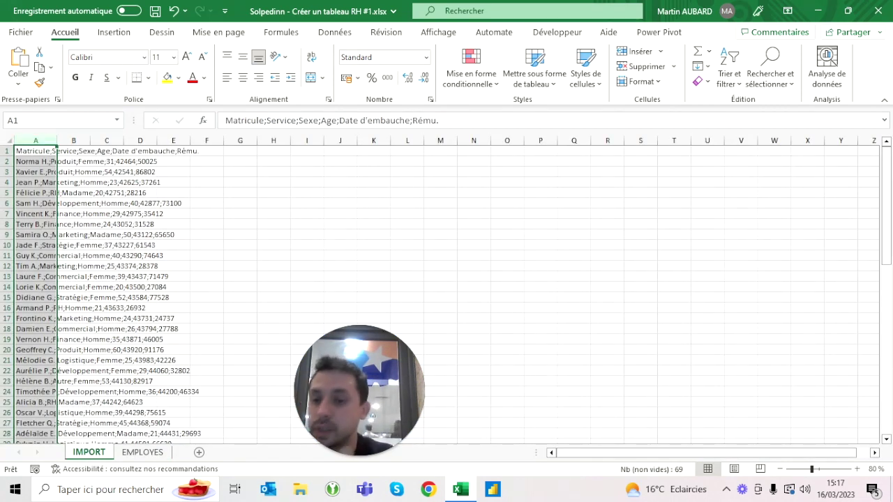
pyautogui.click(142, 451)
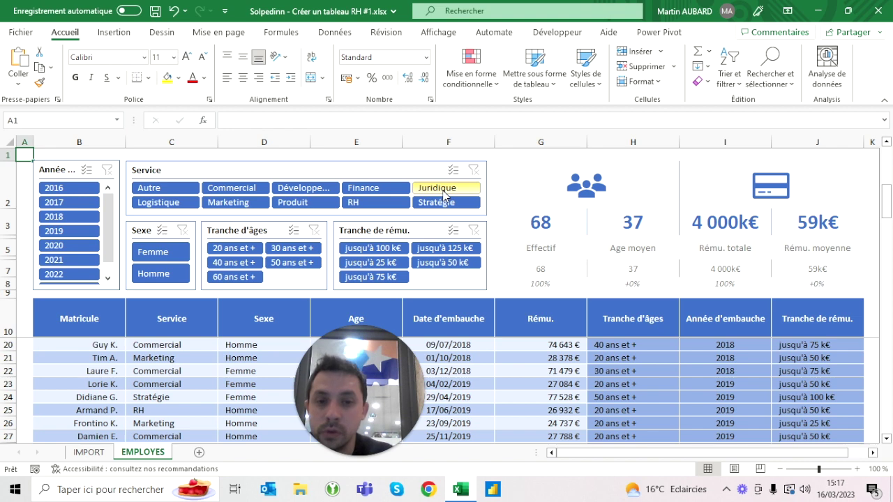
pyautogui.click(153, 252)
pyautogui.click(241, 251)
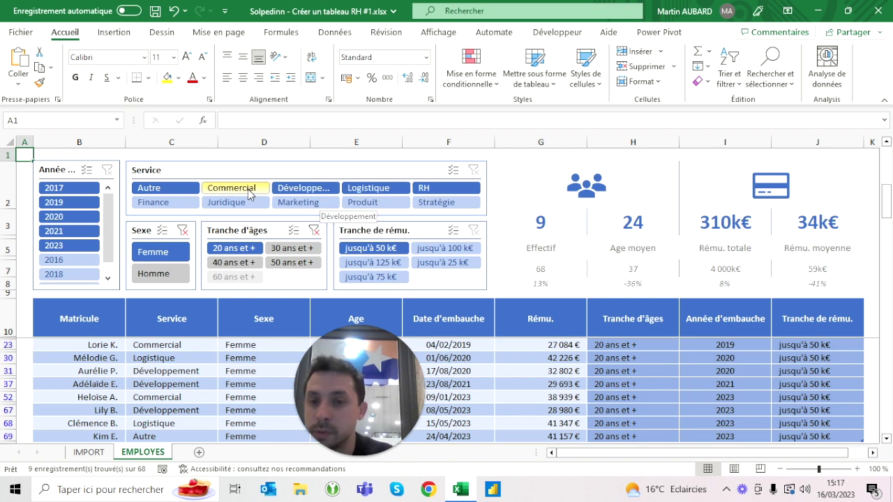
pyautogui.click(249, 192)
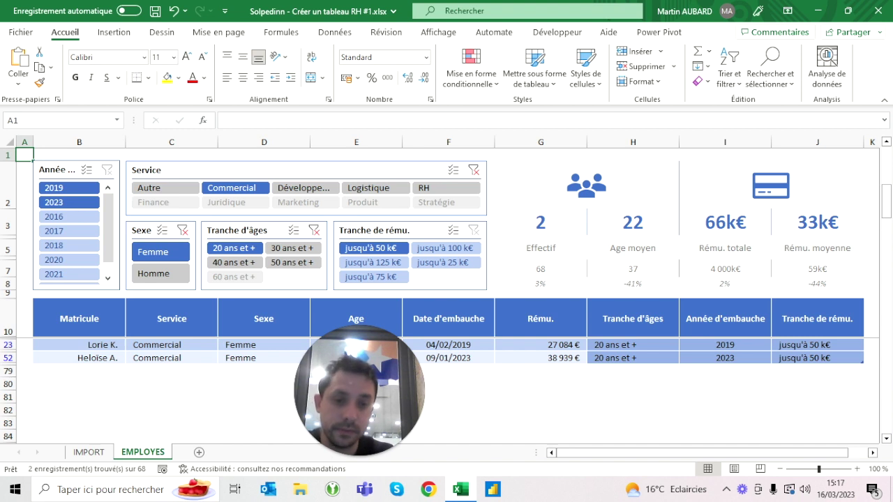
# Inspect the formulas in H8, H3 and H7
pyautogui.click(633, 283)
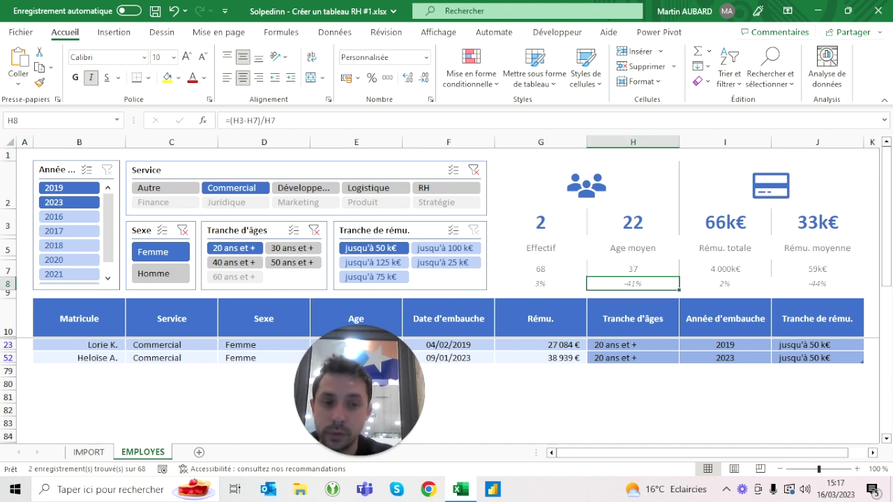
pyautogui.click(633, 222)
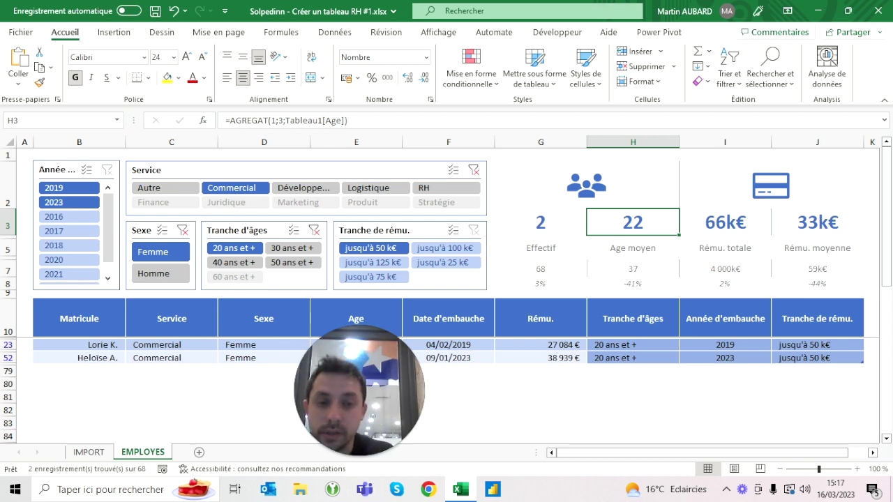
pyautogui.click(633, 269)
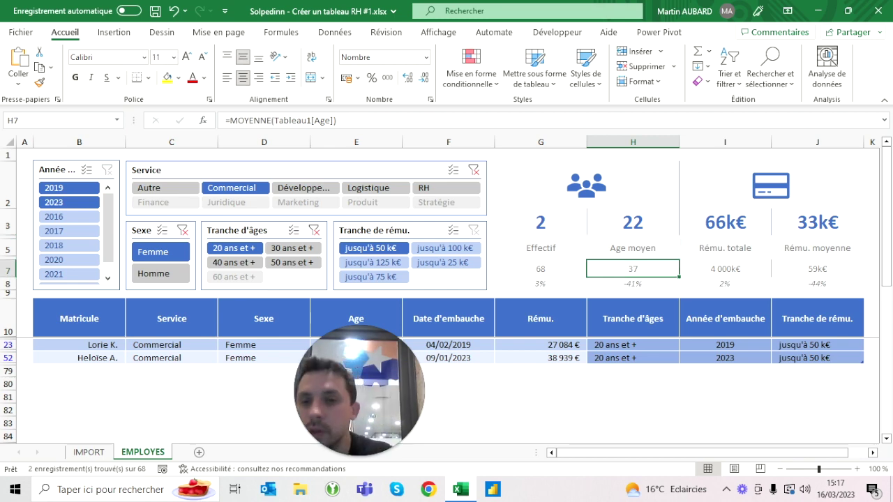
# Clear the service, age band and gender slicer filters
pyautogui.click(474, 170)
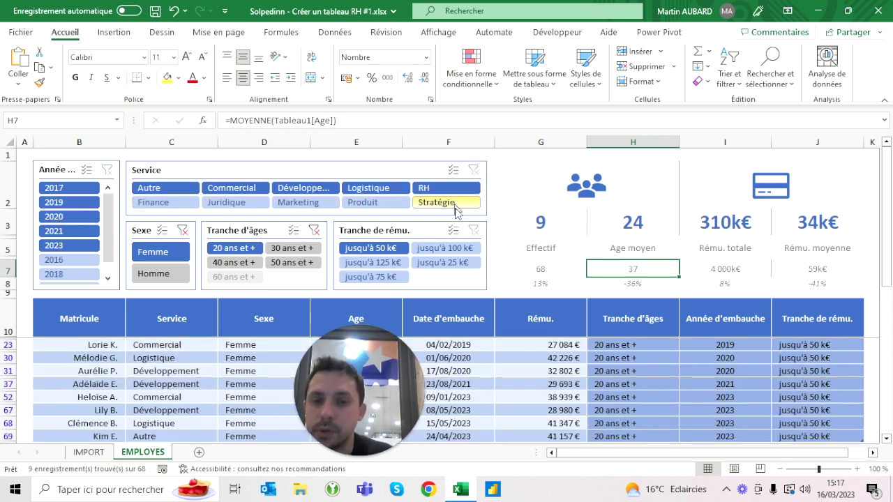
pyautogui.click(314, 230)
pyautogui.click(182, 230)
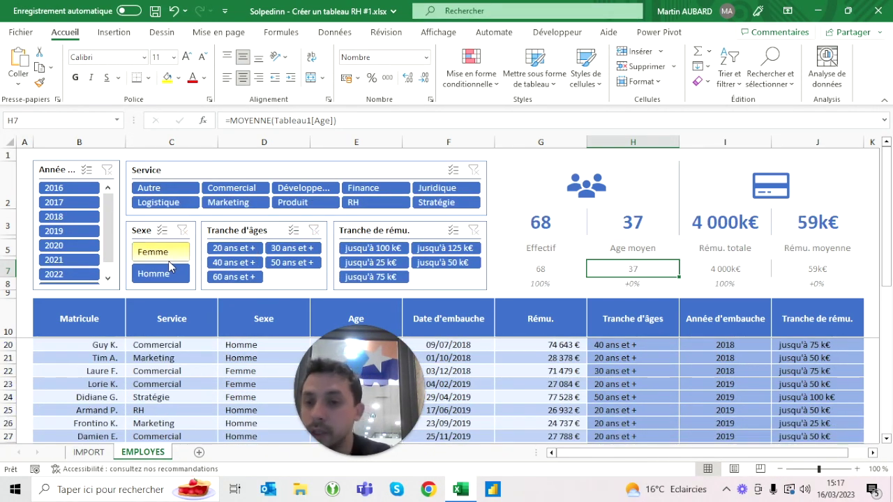
# Toggle the Sexe slicer between Femme and Homme, ending on Femme, then clear it
pyautogui.click(169, 259)
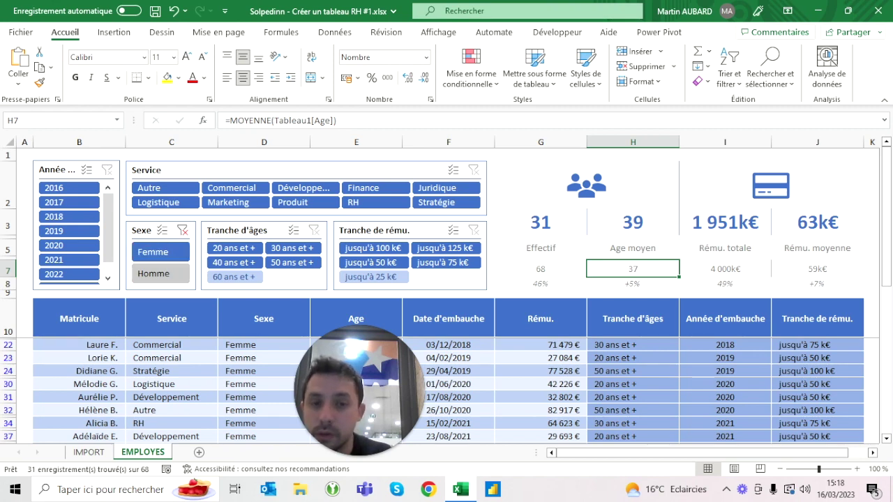
pyautogui.click(143, 277)
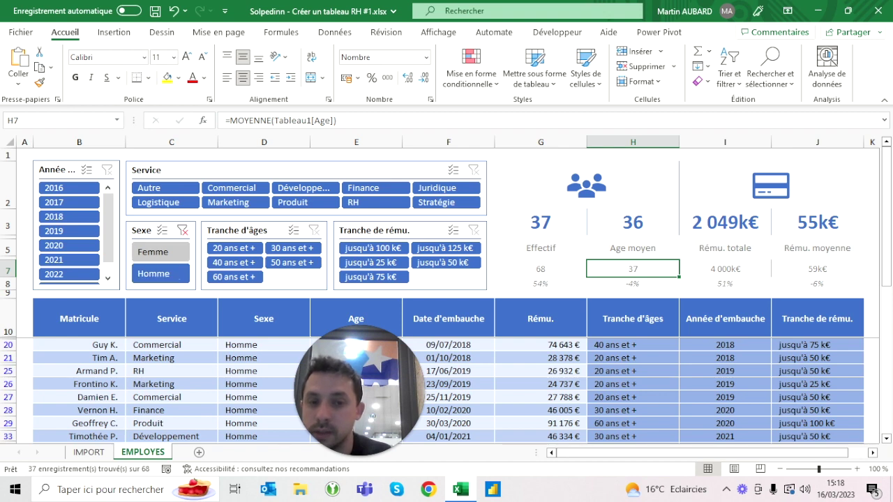
pyautogui.click(169, 256)
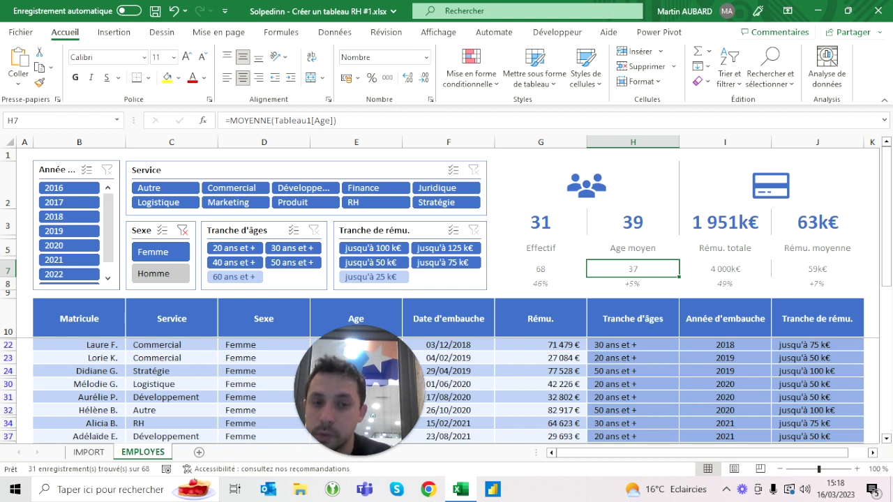
pyautogui.click(151, 277)
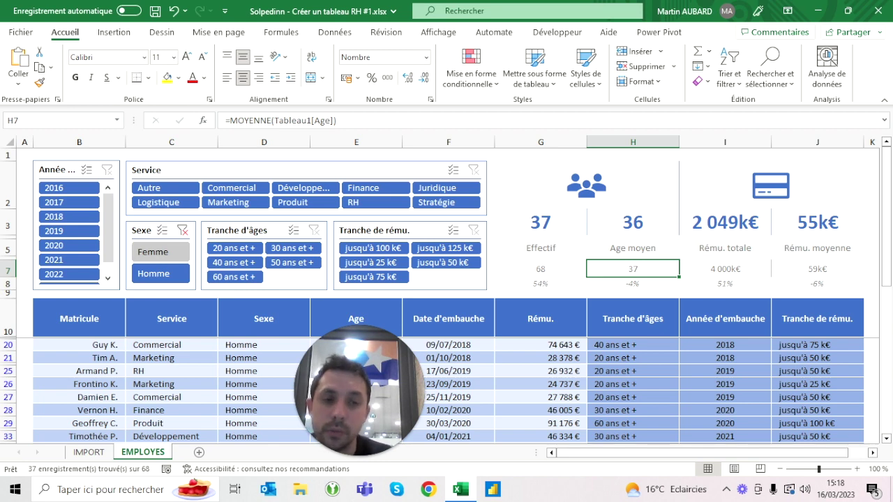
pyautogui.click(165, 258)
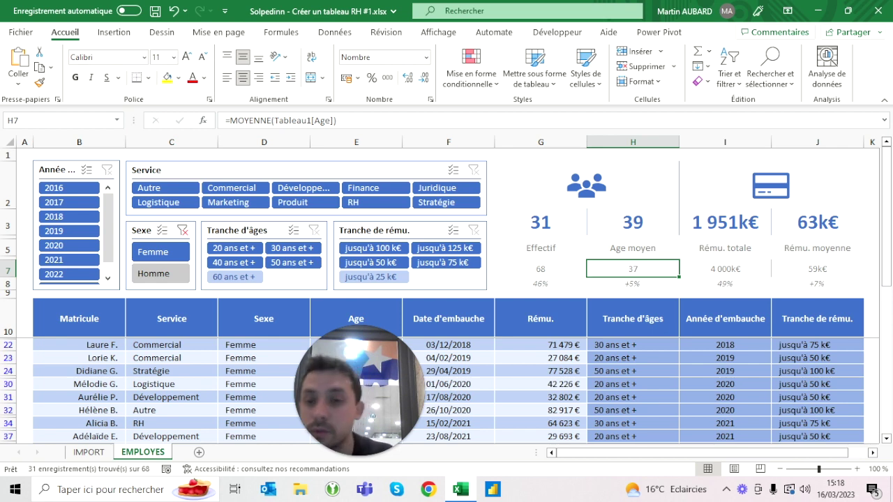
pyautogui.click(182, 230)
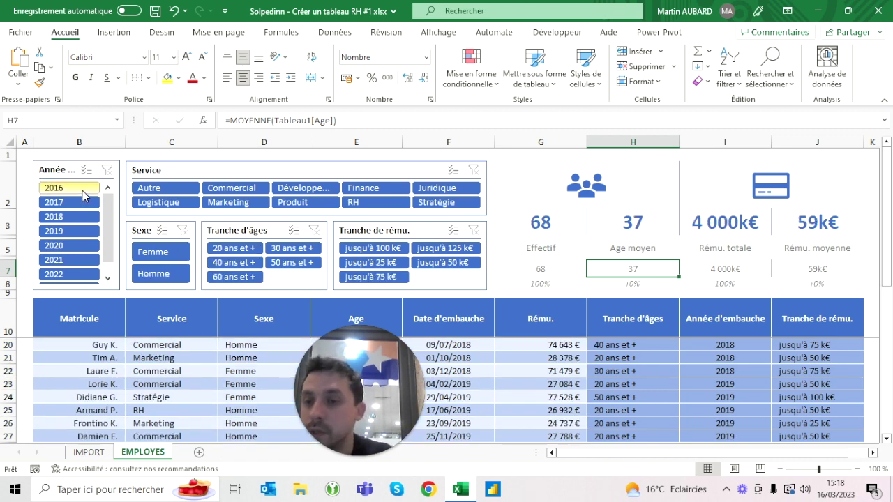
# Filter to 2023 hires by Femme and Homme, then switch to all 2016 hires
pyautogui.moveTo(109, 227); pyautogui.dragTo(108, 241)
pyautogui.click(67, 274)
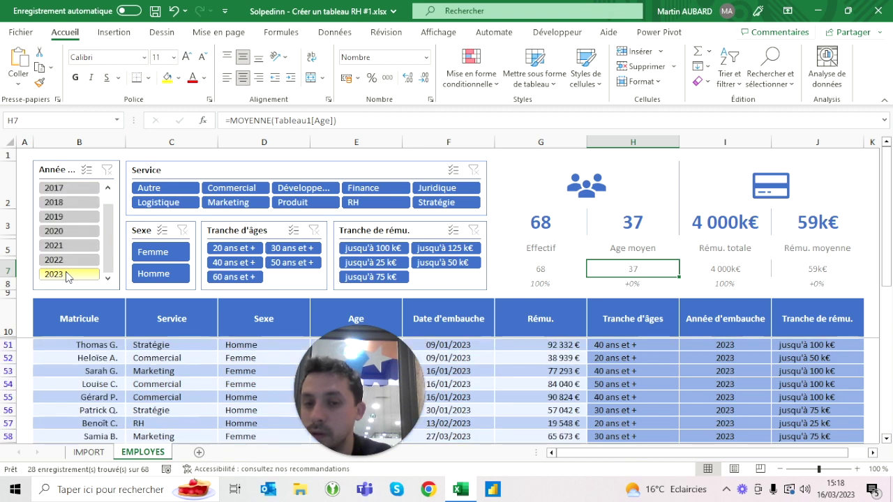
pyautogui.click(151, 252)
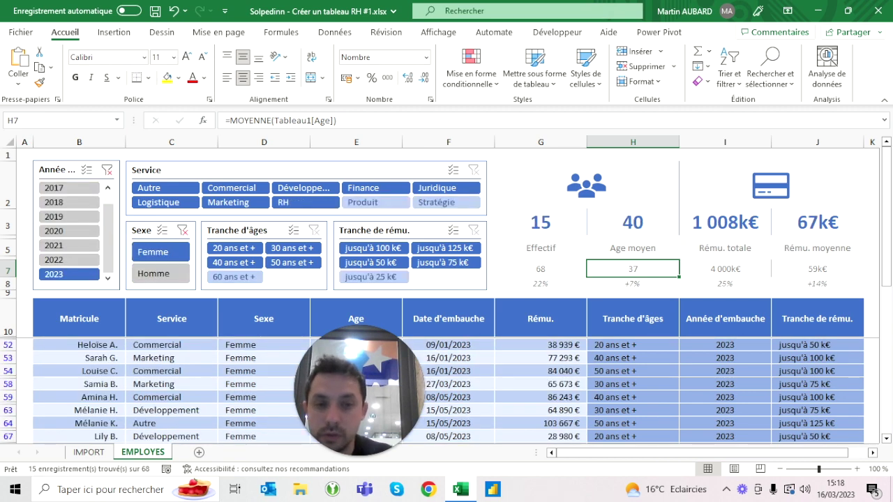
pyautogui.click(159, 274)
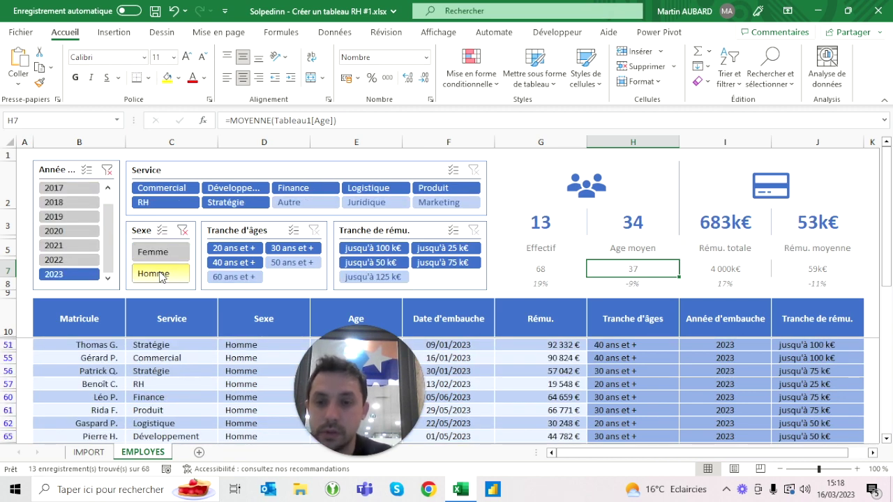
pyautogui.click(108, 187)
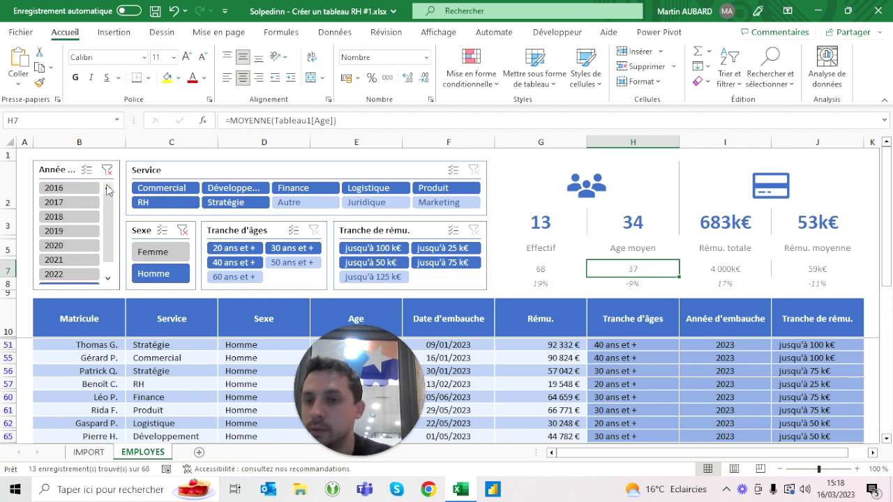
pyautogui.click(70, 187)
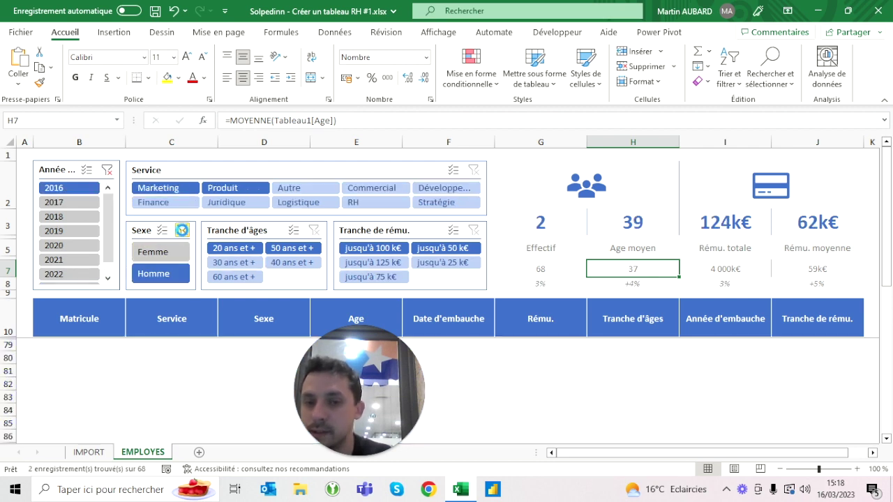
pyautogui.click(182, 231)
pyautogui.click(264, 344)
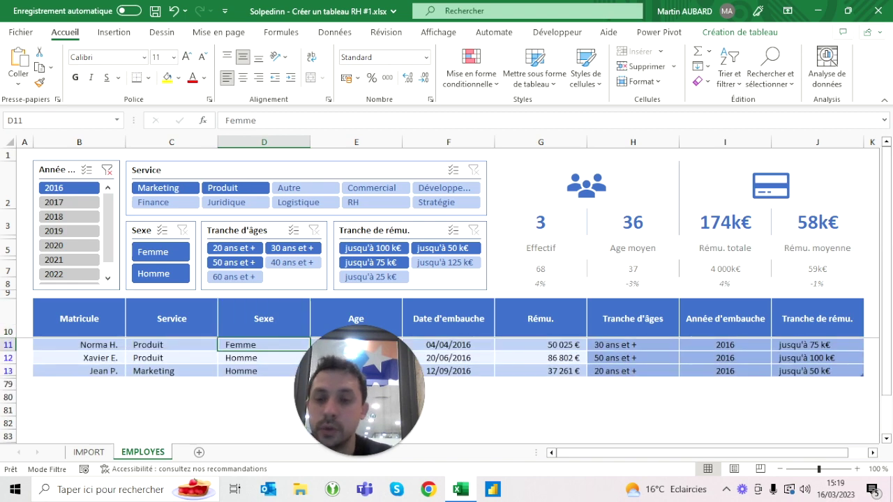
# Step through hire years 2017 to 2023, then clear the Année filter
pyautogui.click(55, 203)
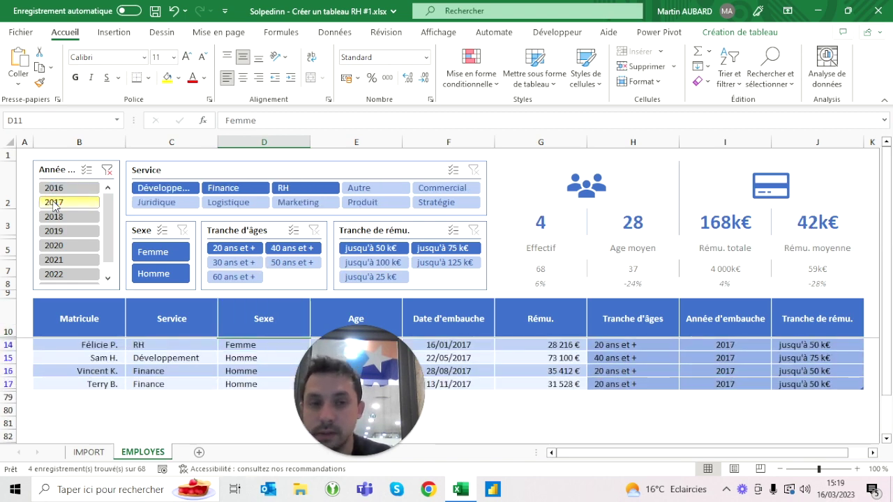
pyautogui.click(54, 218)
pyautogui.click(55, 231)
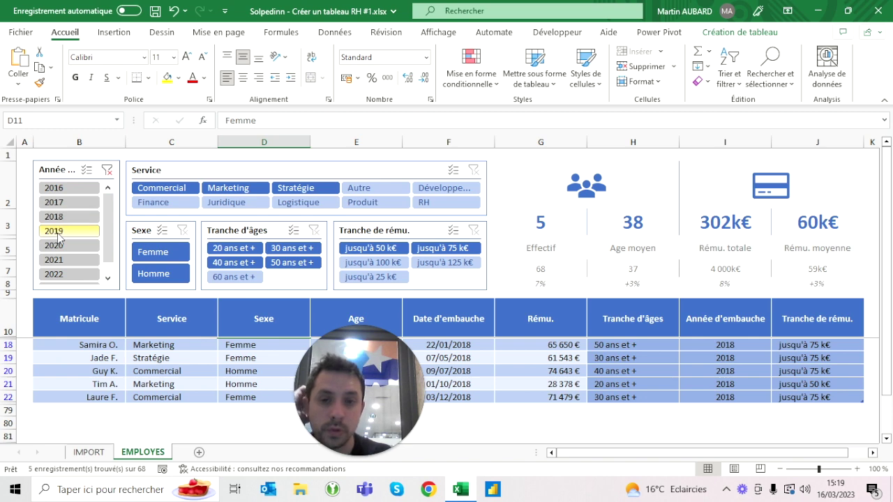
pyautogui.click(55, 246)
pyautogui.click(57, 260)
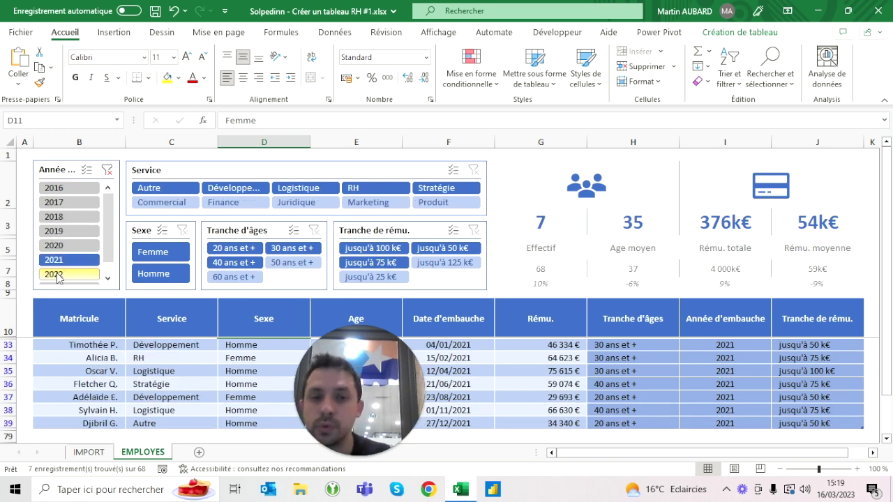
pyautogui.click(57, 275)
pyautogui.scroll(-1, 70, 276)
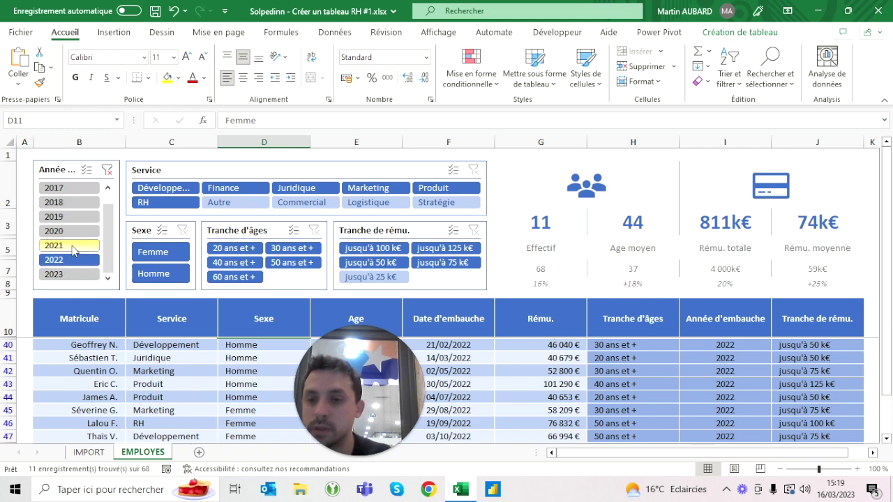
pyautogui.click(71, 247)
pyautogui.click(66, 259)
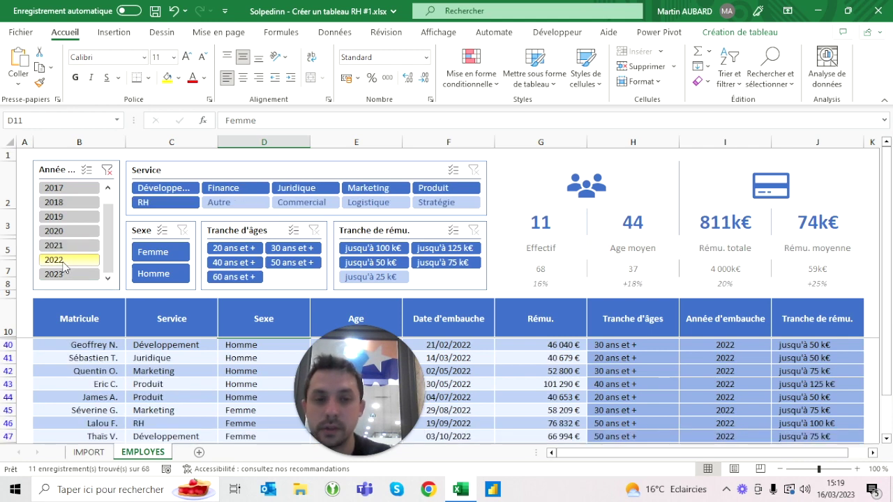
pyautogui.click(63, 275)
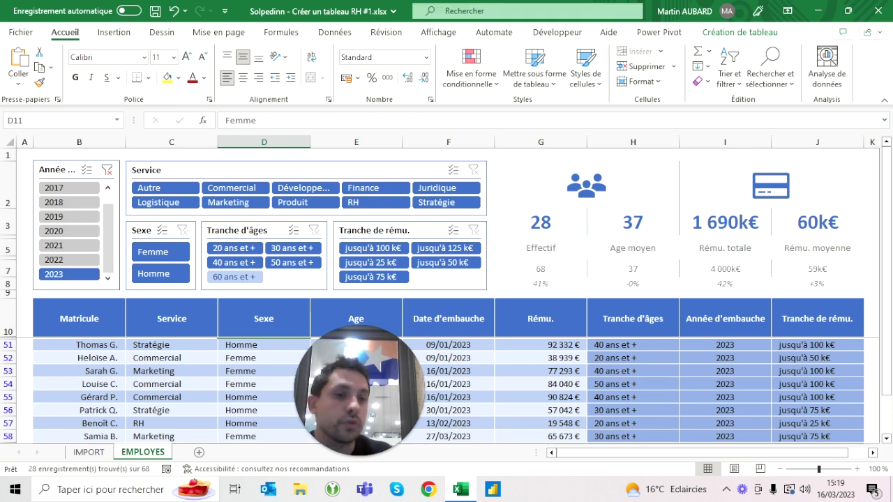
pyautogui.click(107, 170)
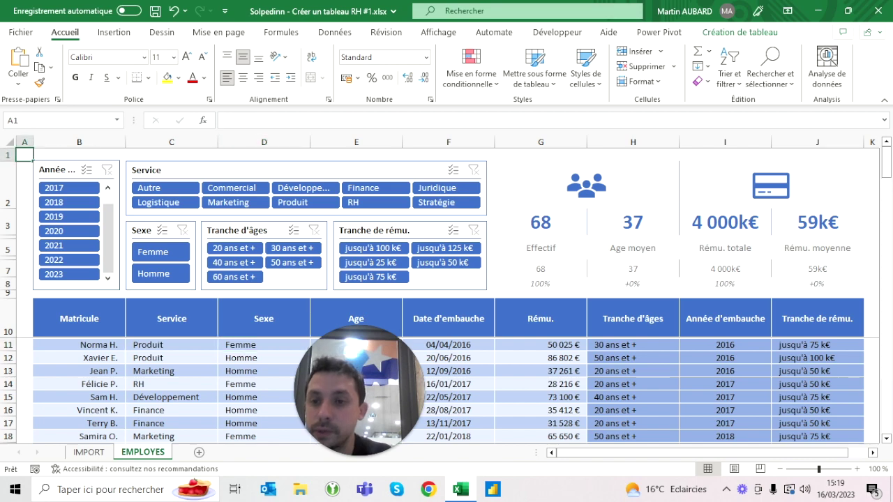
pyautogui.click(89, 452)
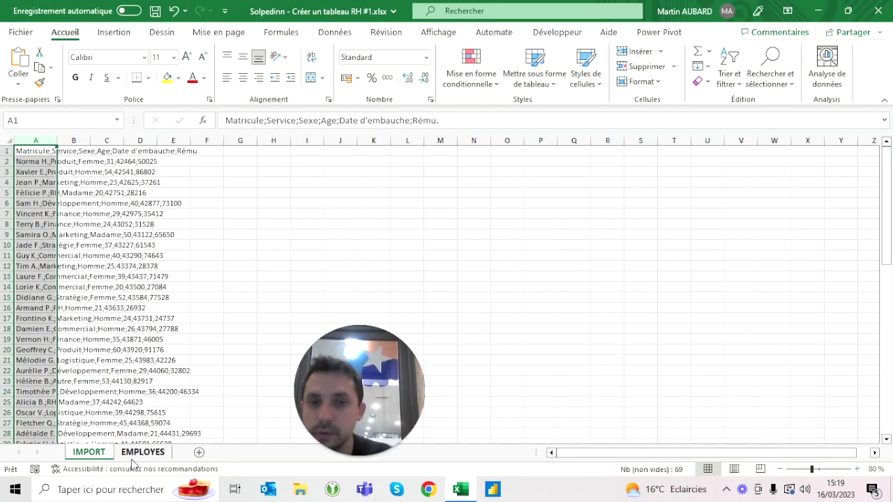
pyautogui.click(134, 460)
pyautogui.click(91, 455)
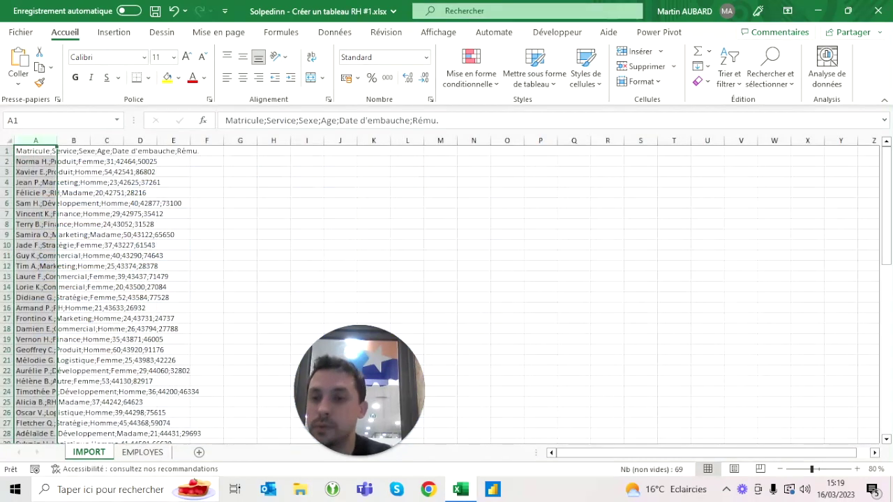
pyautogui.click(142, 453)
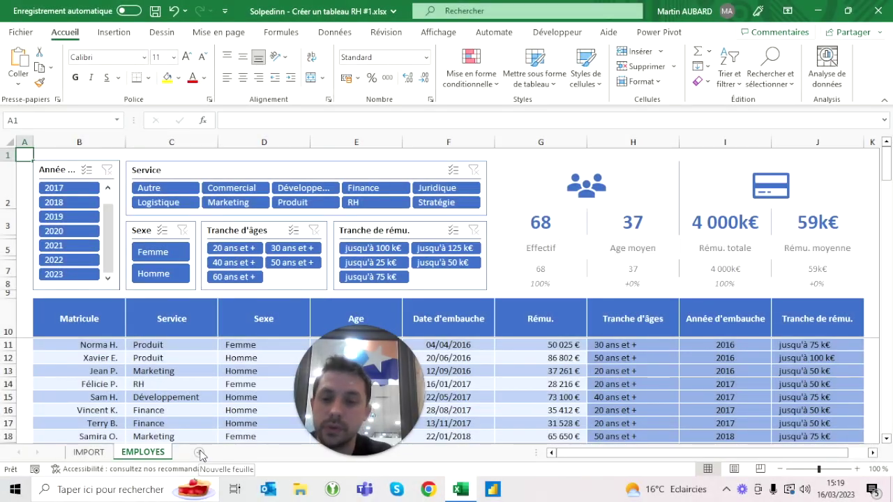
pyautogui.click(200, 454)
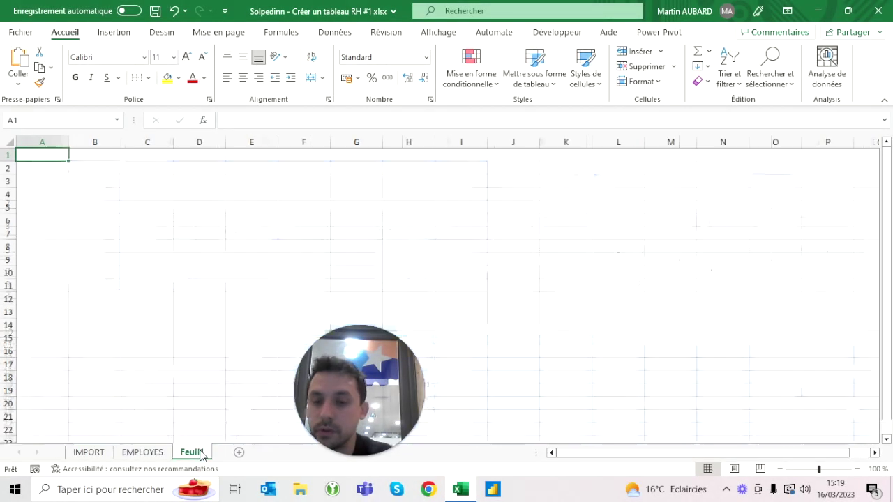
# Rename the new sheet to EMPLOYES 2
pyautogui.doubleClick(192, 452)
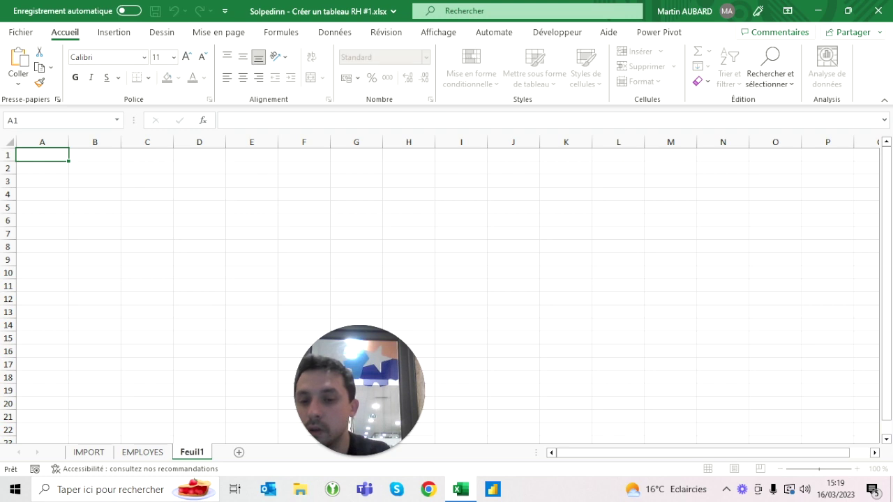
pyautogui.write('EMPLOYES.')
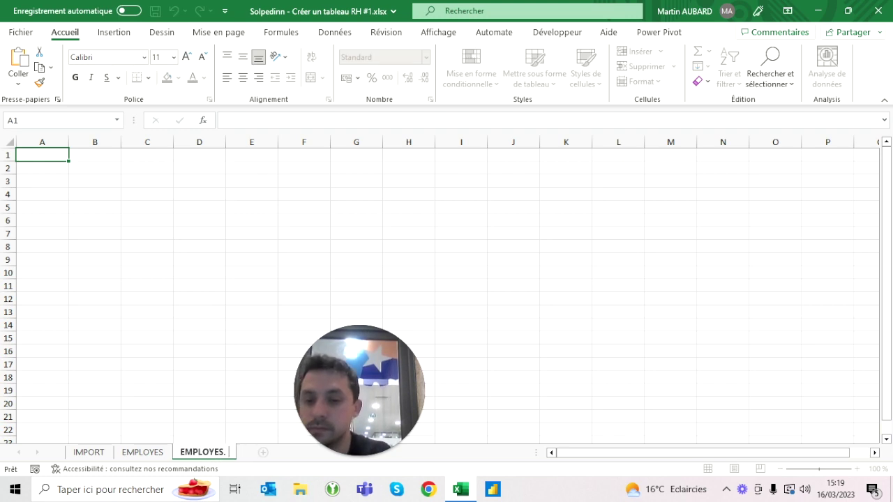
pyautogui.press('BackSpace')
pyautogui.write(' 2')
pyautogui.press('Return')
pyautogui.click(95, 377)
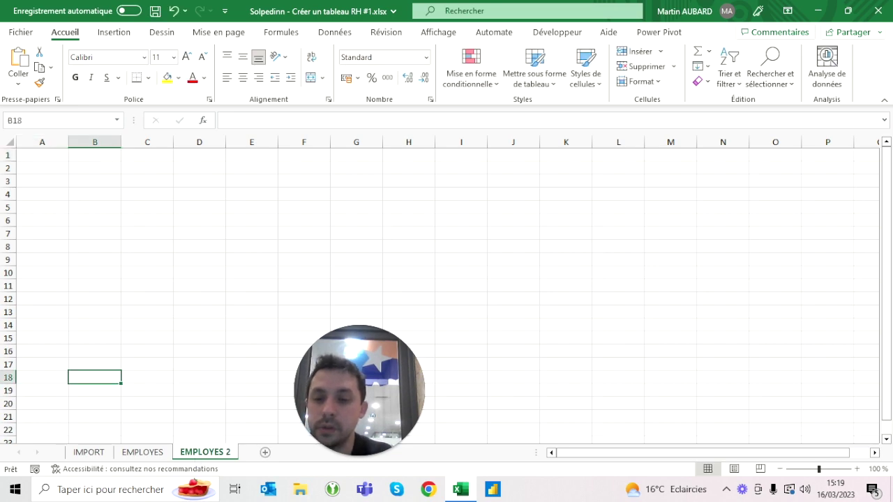
# Copy the raw data column from IMPORT into column A of EMPLOYES 2
pyautogui.click(89, 452)
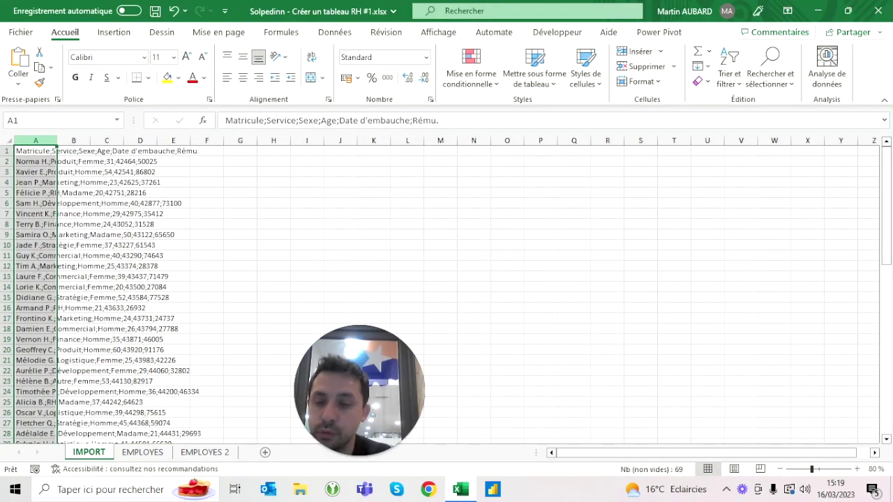
pyautogui.hotkey('ctrl', 'c')
pyautogui.click(206, 452)
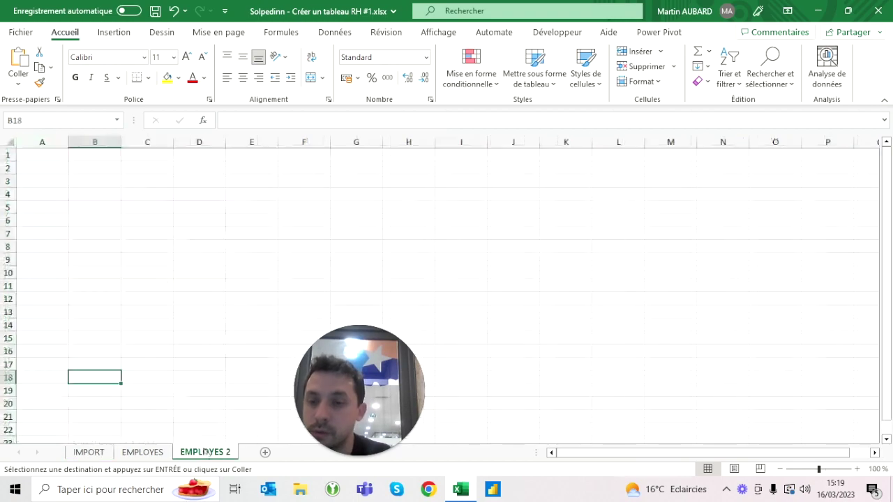
pyautogui.click(43, 141)
pyautogui.hotkey('ctrl', 'v')
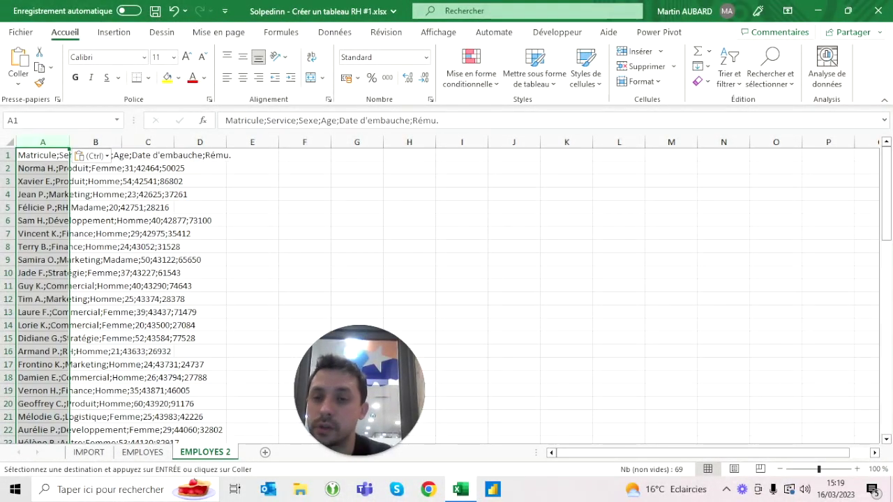
pyautogui.click(199, 207)
pyautogui.click(155, 454)
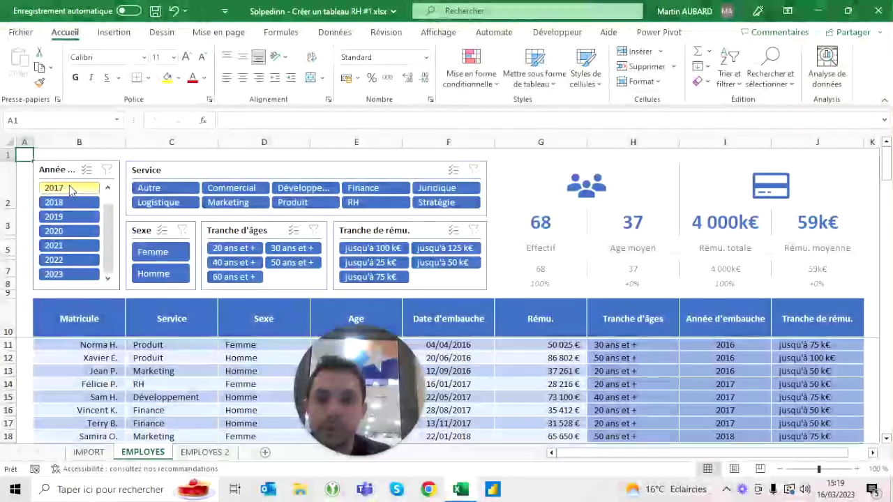
# Collapse the ribbon and paste the dashboard screenshot at cell K3 of EMPLOYES 2
pyautogui.doubleClick(68, 33)
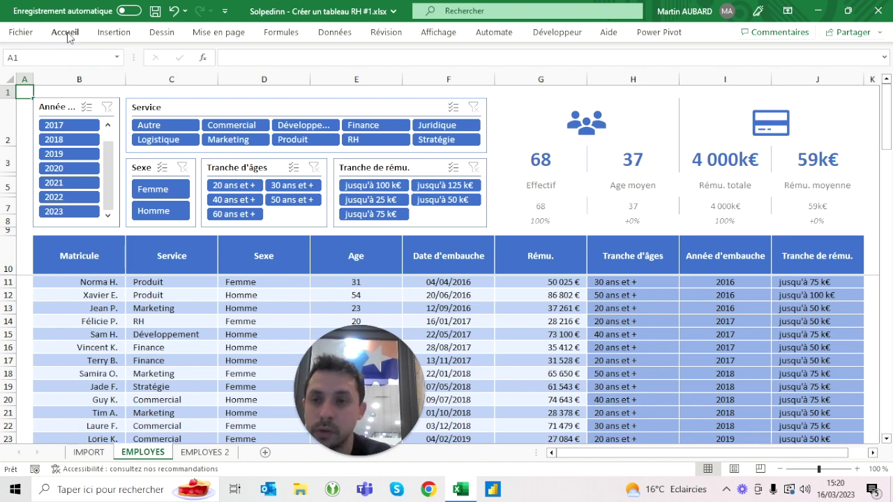
pyautogui.click(205, 452)
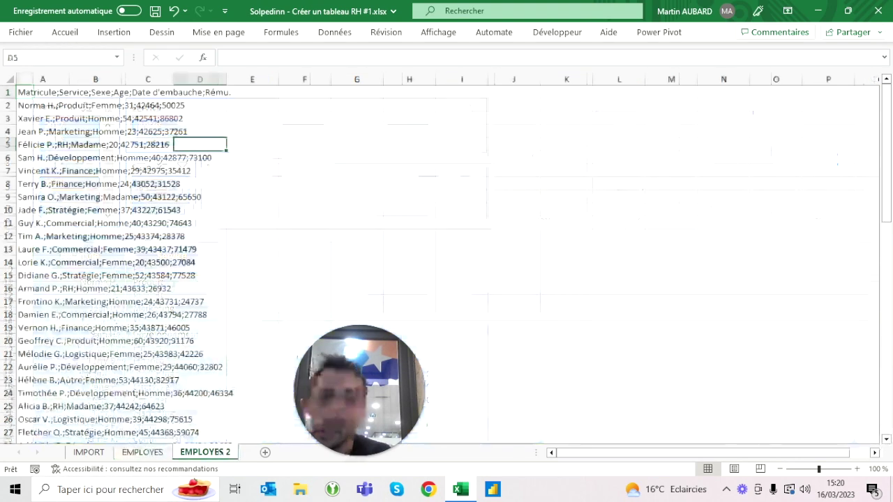
pyautogui.click(550, 119)
pyautogui.hotkey('ctrl', 'v')
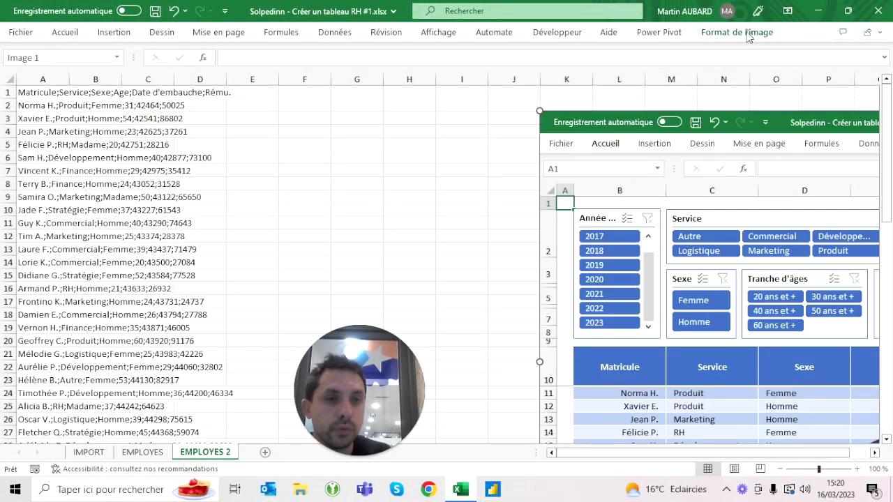
# Set the dashboard picture's height to 10 cm
pyautogui.click(746, 32)
pyautogui.click(825, 57)
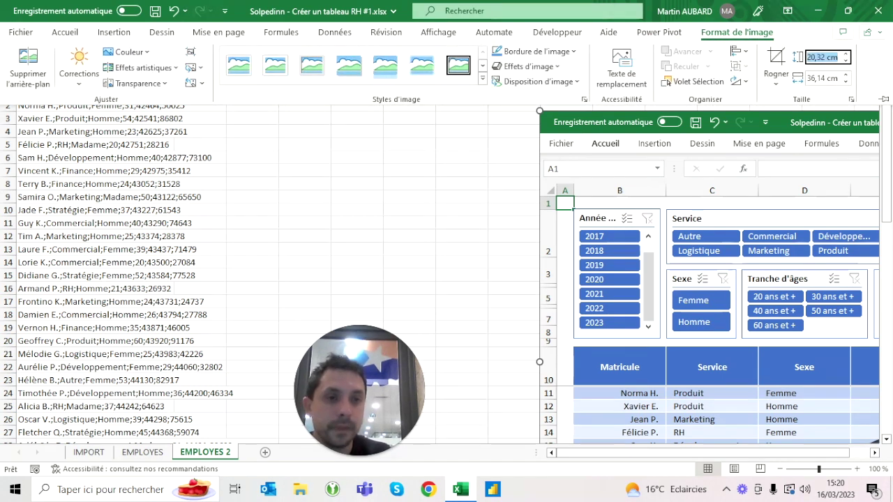
pyautogui.write('10')
pyautogui.press('Return')
pyautogui.hotkey('ctrl', 'F1')
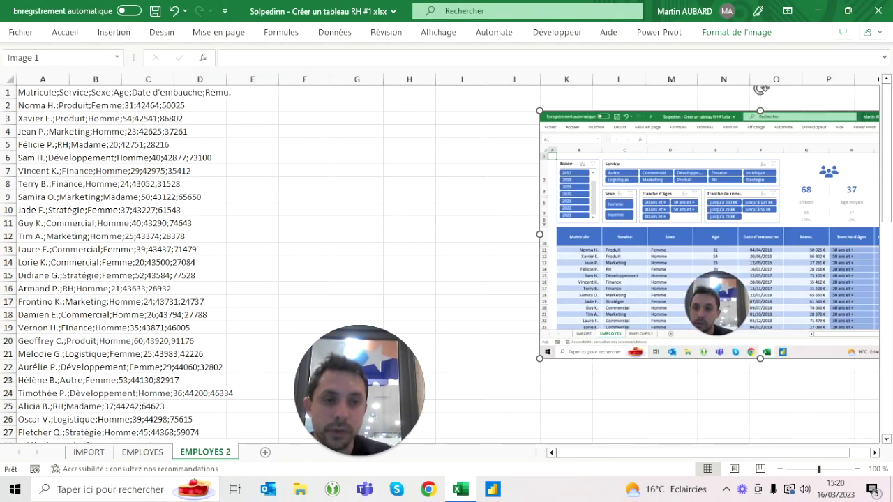
# Move the dashboard picture left so it sits beside the raw data
pyautogui.moveTo(709, 235); pyautogui.dragTo(636, 222)
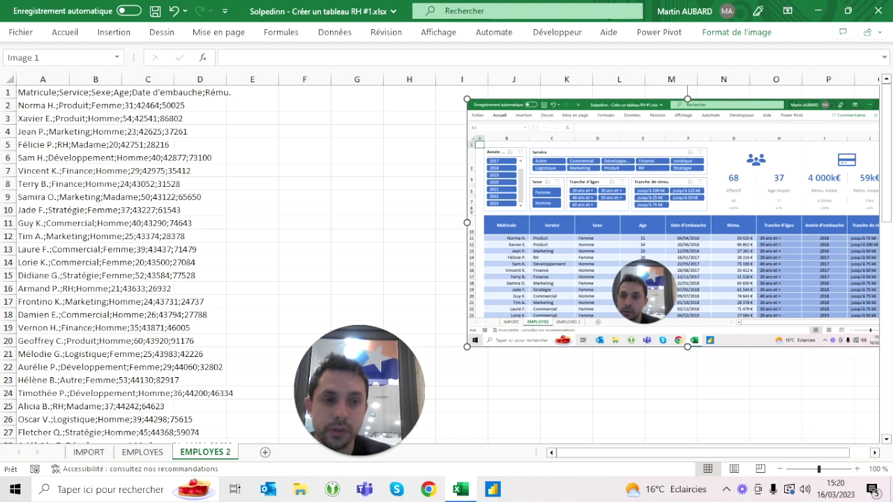
pyautogui.click(737, 32)
pyautogui.press('Escape')
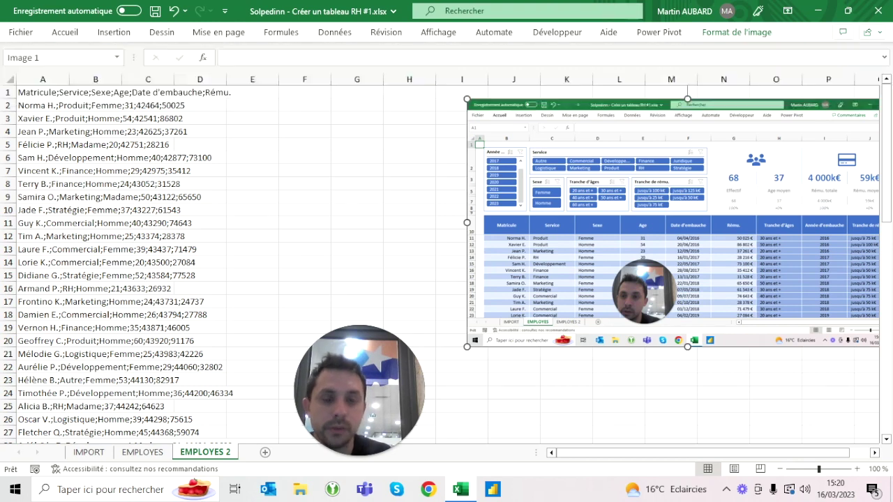
pyautogui.press('Escape')
pyautogui.moveTo(663, 209); pyautogui.dragTo(625, 206)
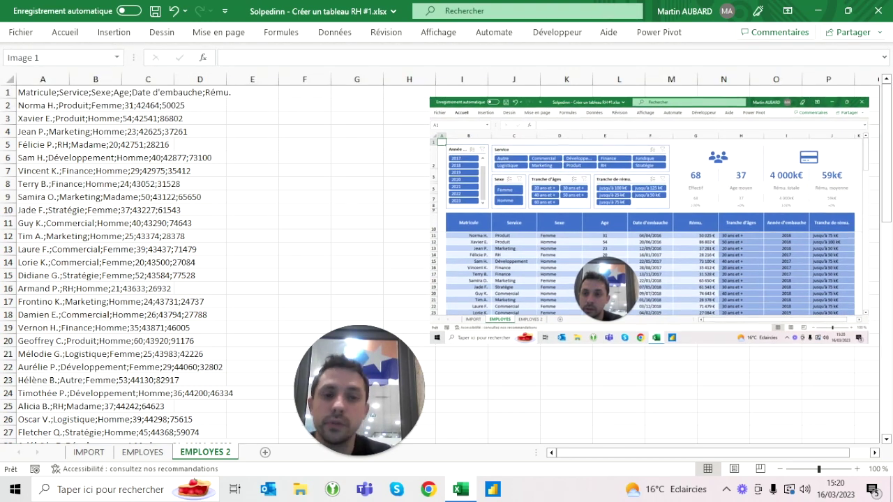
pyautogui.click(305, 183)
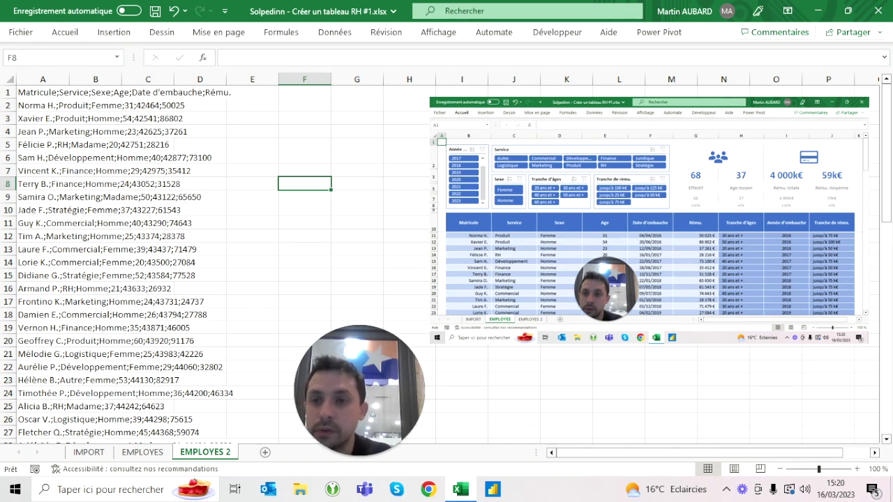
# Move the data block A1:A69 so it starts at cell B10
pyautogui.click(60, 92)
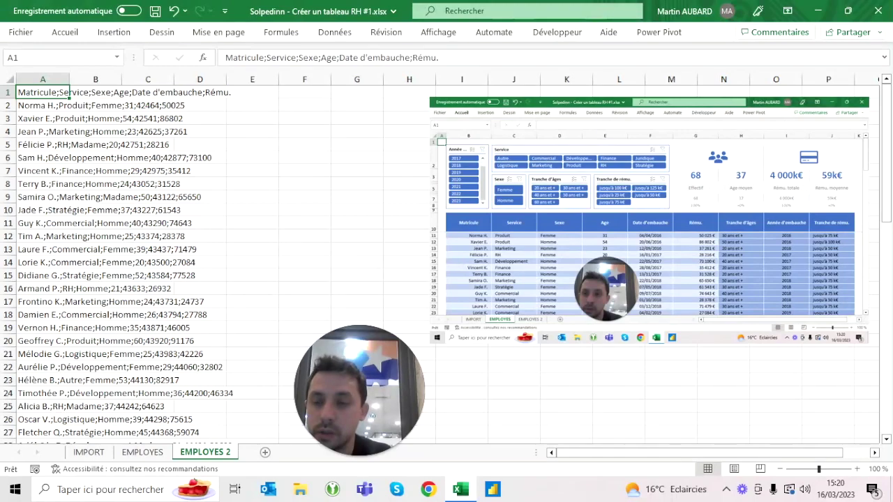
pyautogui.hotkey('ctrl', 'shift', 'Down')
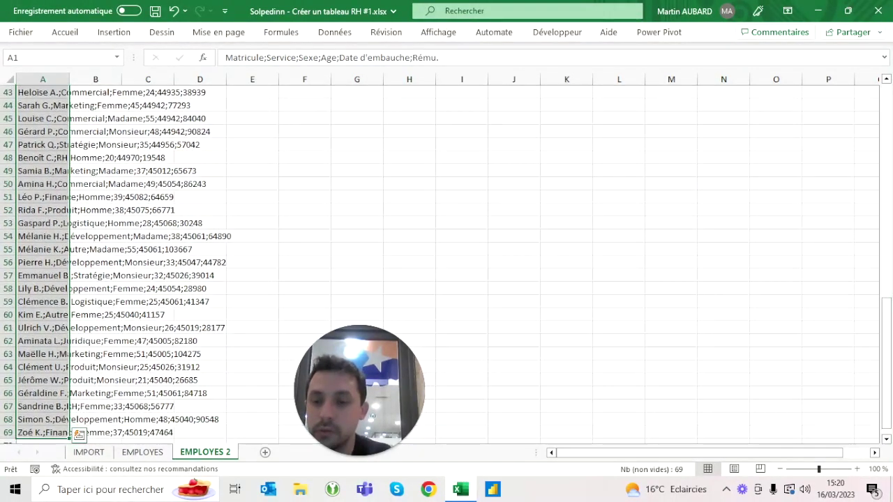
pyautogui.scroll(14, 439, 265)
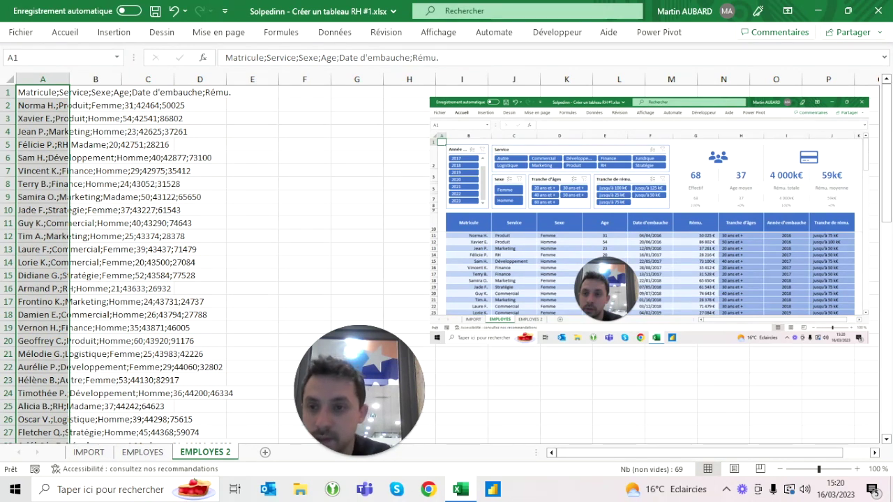
pyautogui.moveTo(70, 134); pyautogui.dragTo(123, 251)
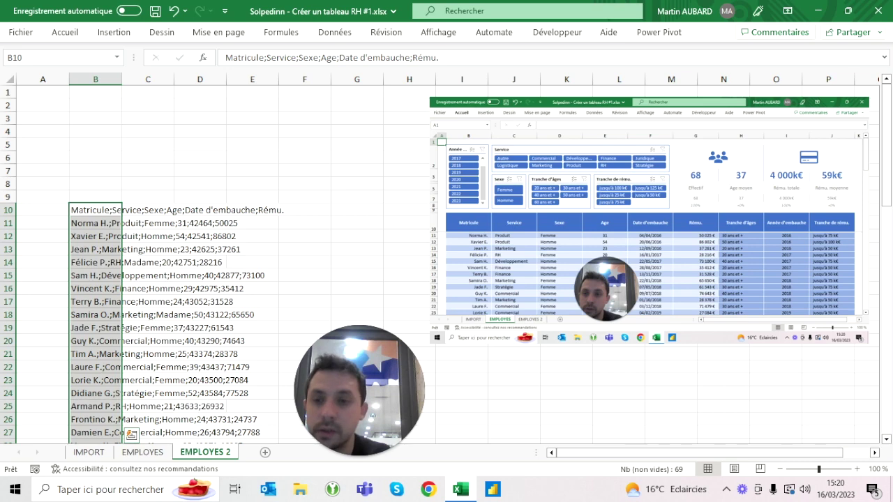
pyautogui.click(96, 210)
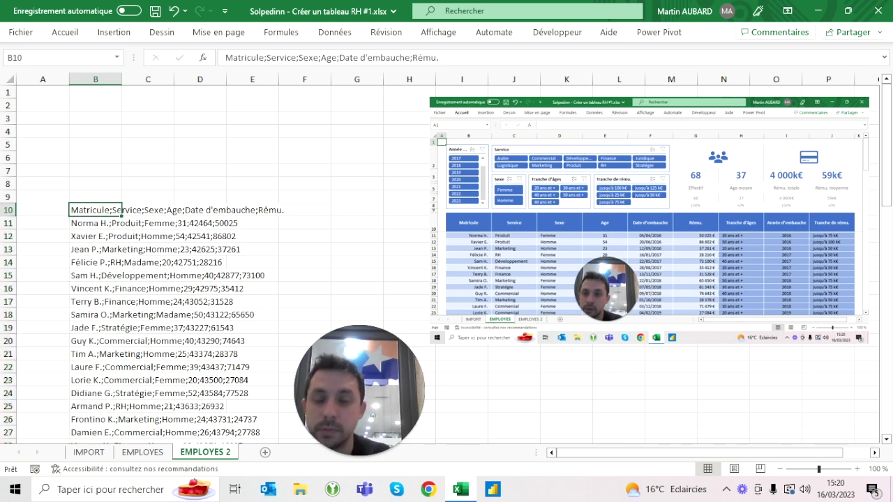
# Try widening column B, undo it, and select the whole of column B
pyautogui.click(95, 184)
pyautogui.press('Down')
pyautogui.press('Down')
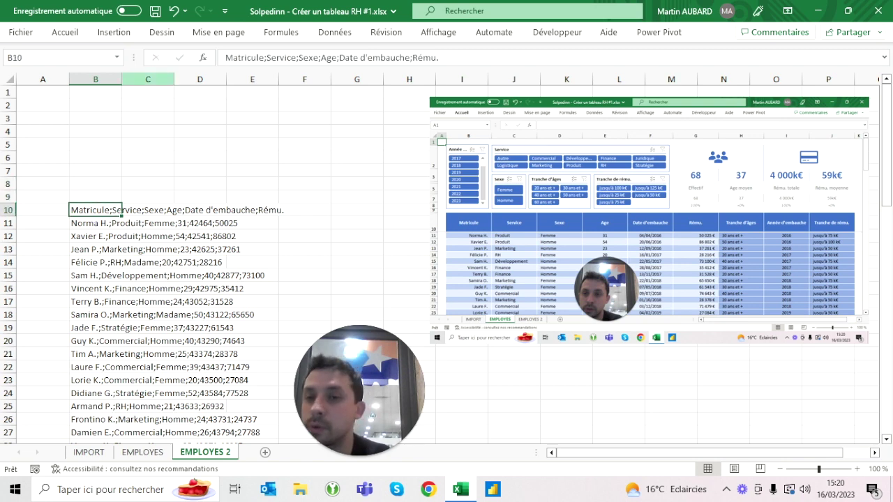
pyautogui.moveTo(121, 79); pyautogui.dragTo(350, 79)
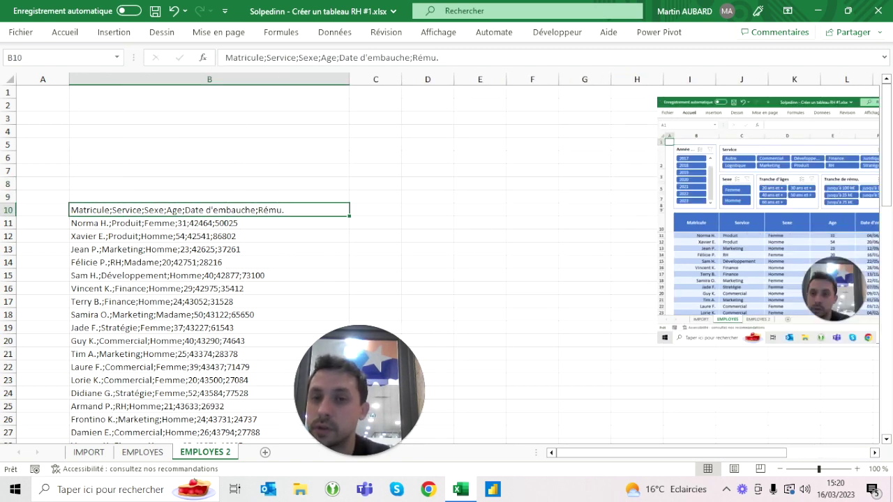
pyautogui.click(174, 11)
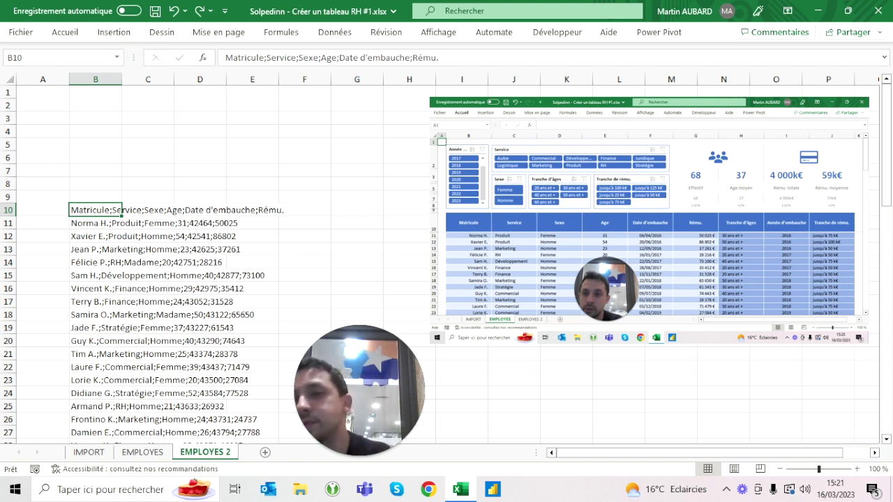
pyautogui.click(95, 79)
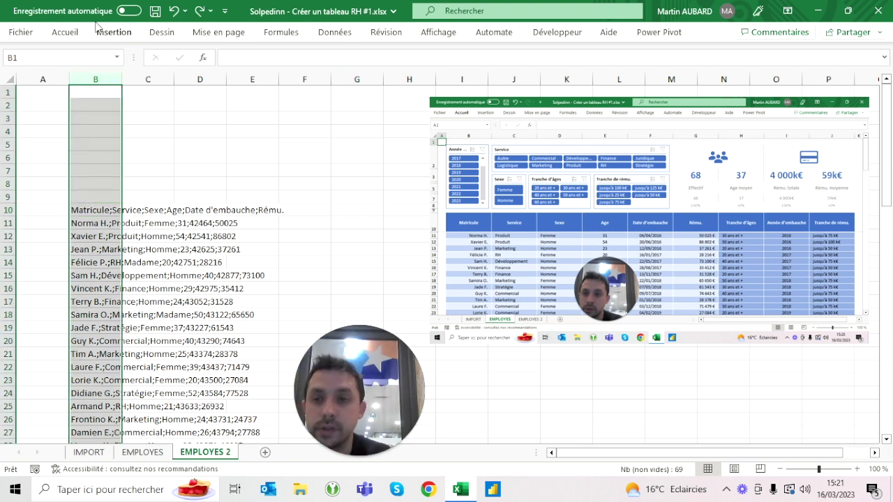
# Show the Data ribbon commands and keep the ribbon pinned open
pyautogui.click(335, 32)
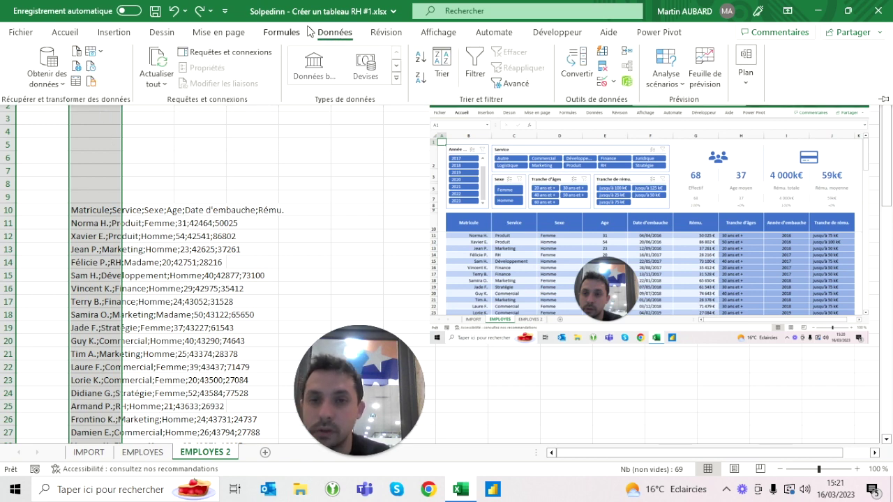
pyautogui.doubleClick(347, 35)
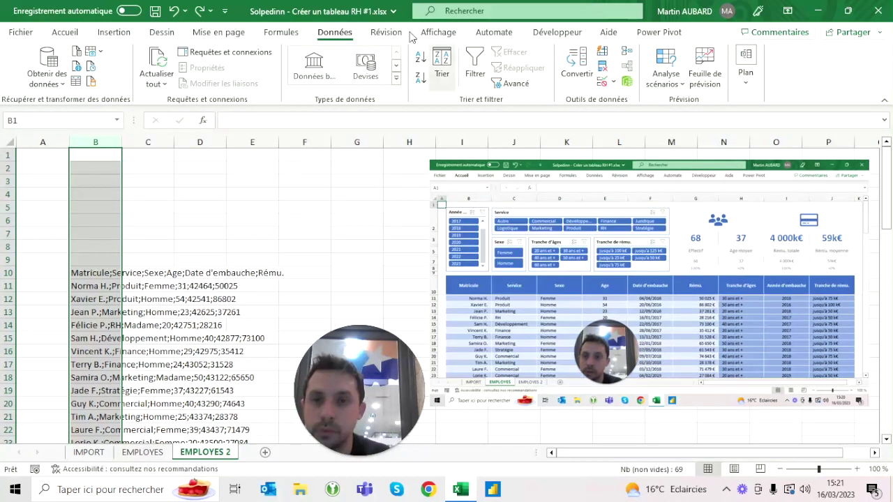
pyautogui.doubleClick(351, 35)
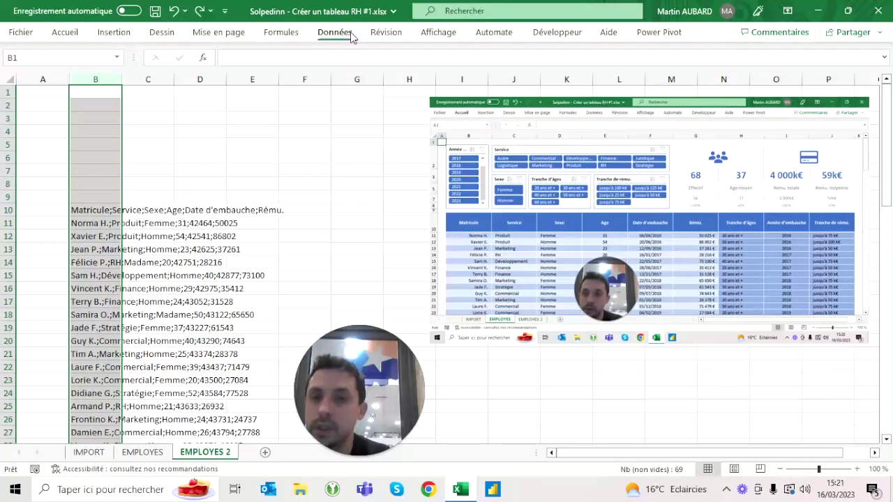
pyautogui.doubleClick(351, 35)
pyautogui.doubleClick(349, 36)
pyautogui.doubleClick(349, 36)
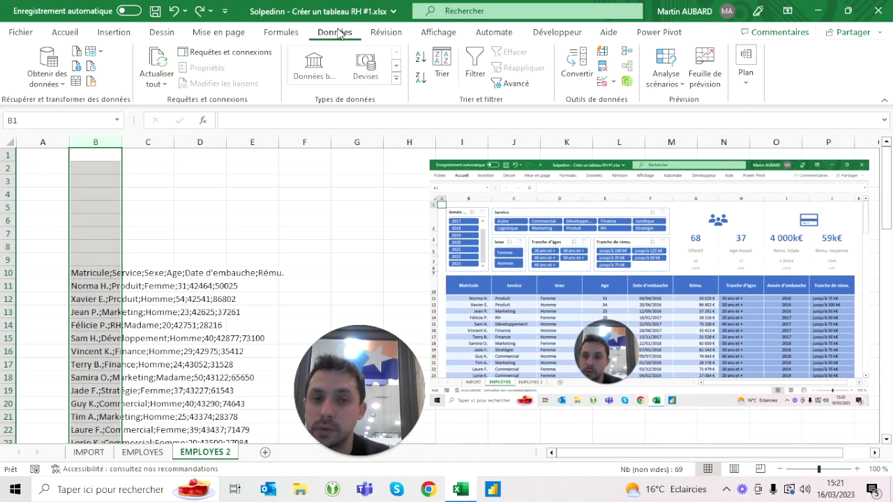
# Split column B into columns on semicolons instead of tabs with Text to Columns
pyautogui.click(576, 70)
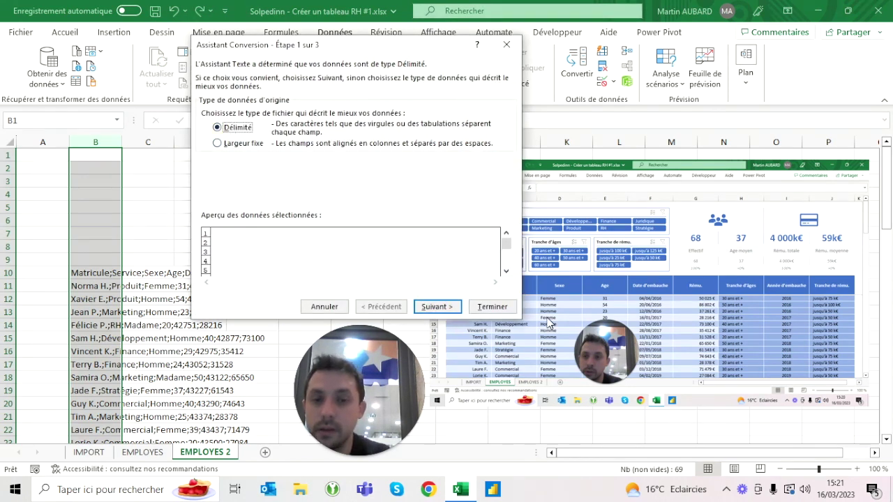
pyautogui.click(431, 308)
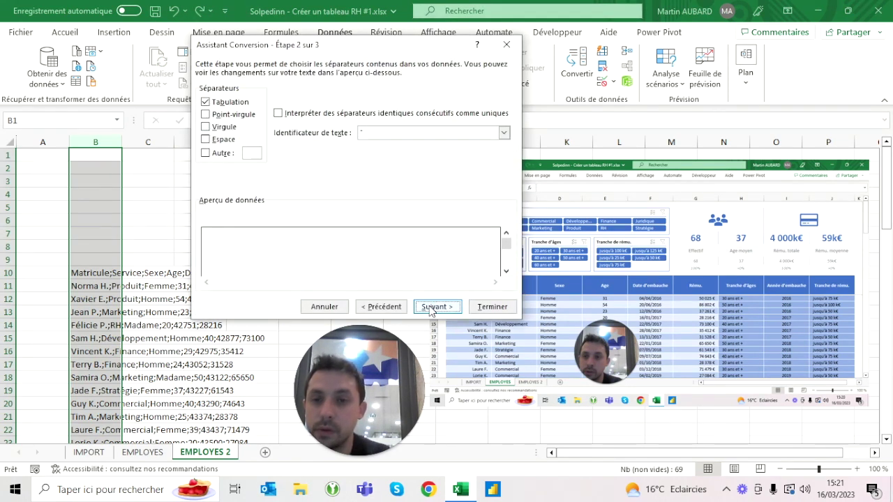
pyautogui.click(206, 114)
pyautogui.click(205, 102)
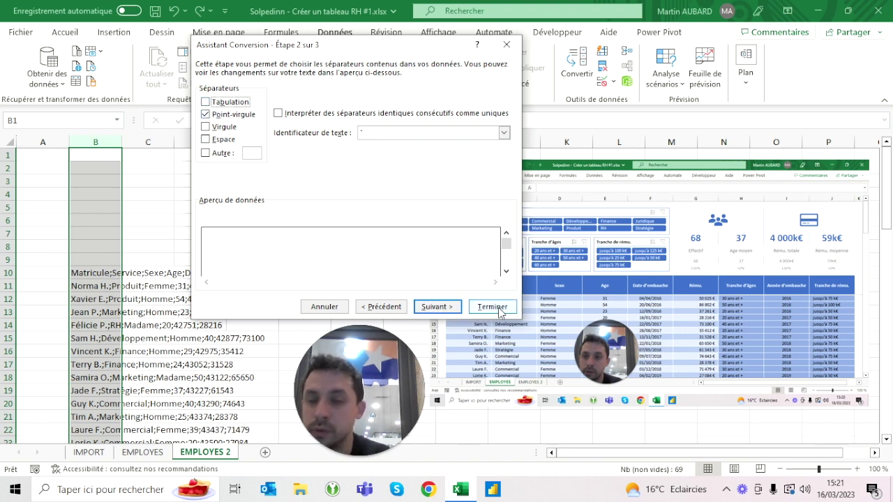
pyautogui.click(493, 308)
# Review the new header row from Matricule across to Rému
pyautogui.click(200, 207)
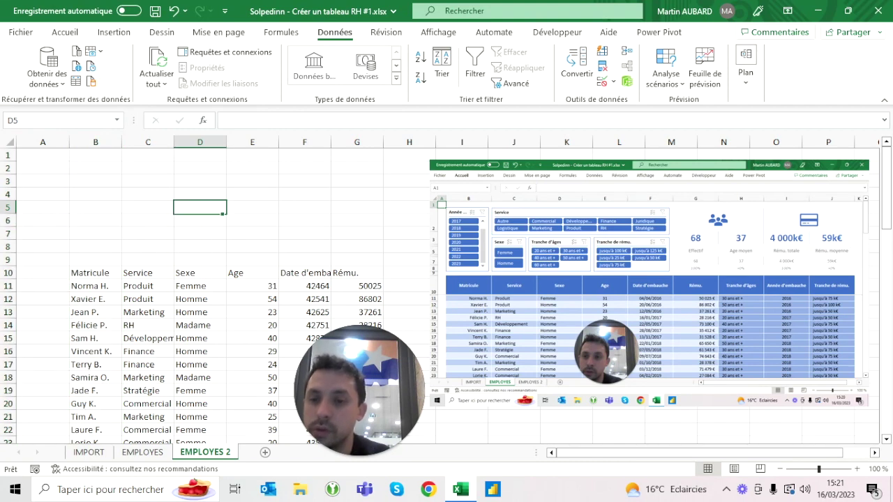
pyautogui.click(95, 273)
pyautogui.press('Right')
pyautogui.press('Right')
pyautogui.press('Right')
pyautogui.press('Right')
pyautogui.press('Right')
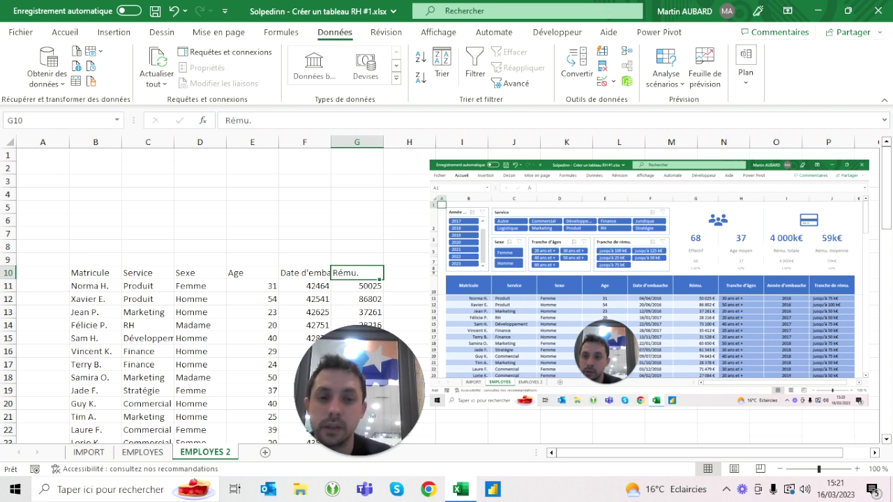
pyautogui.moveTo(403, 395); pyautogui.dragTo(857, 411)
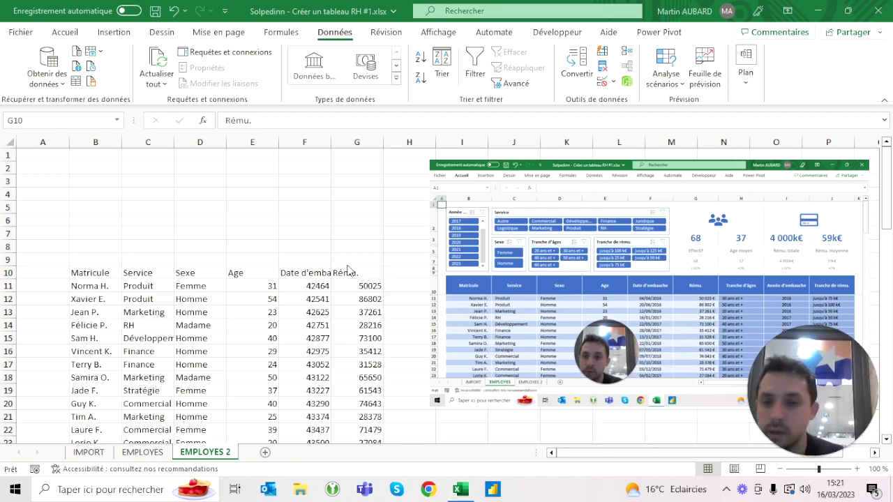
# Return to the top of the sheet and enter VACHE in cell B2
pyautogui.hotkey('ctrl', 'Left')
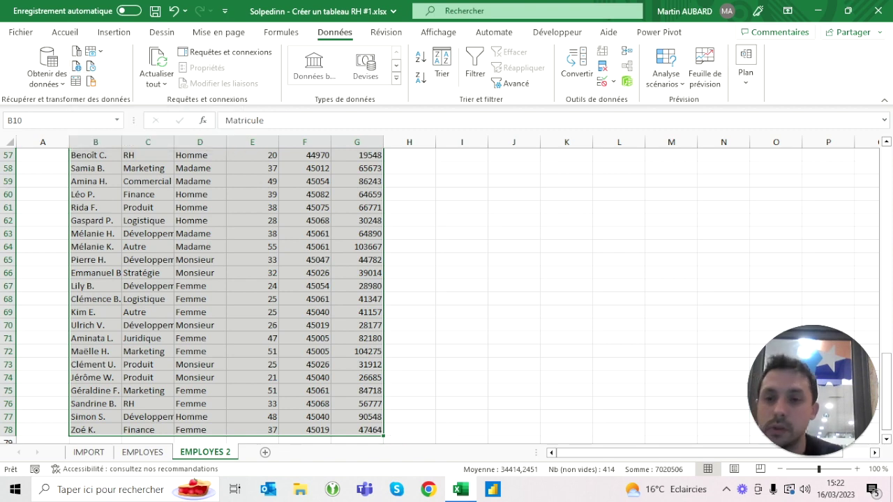
pyautogui.click(96, 207)
pyautogui.hotkey('ctrl', 'Up')
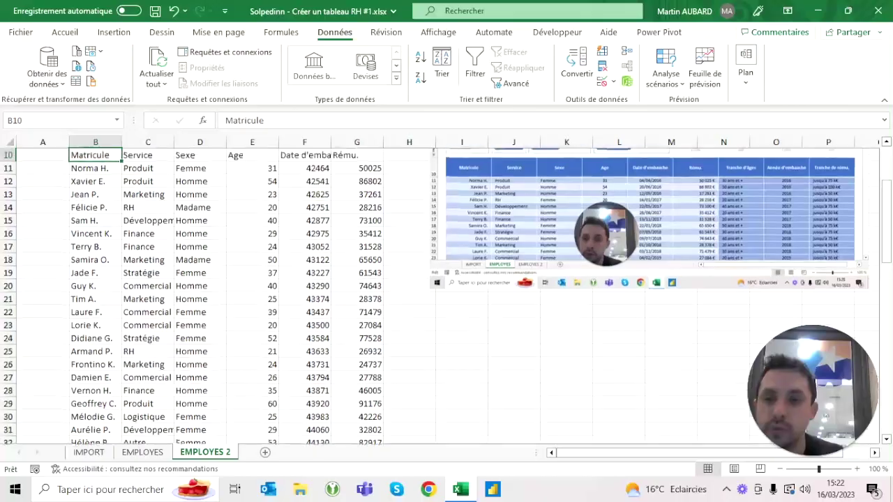
pyautogui.hotkey('ctrl', 'Up')
pyautogui.click(96, 168)
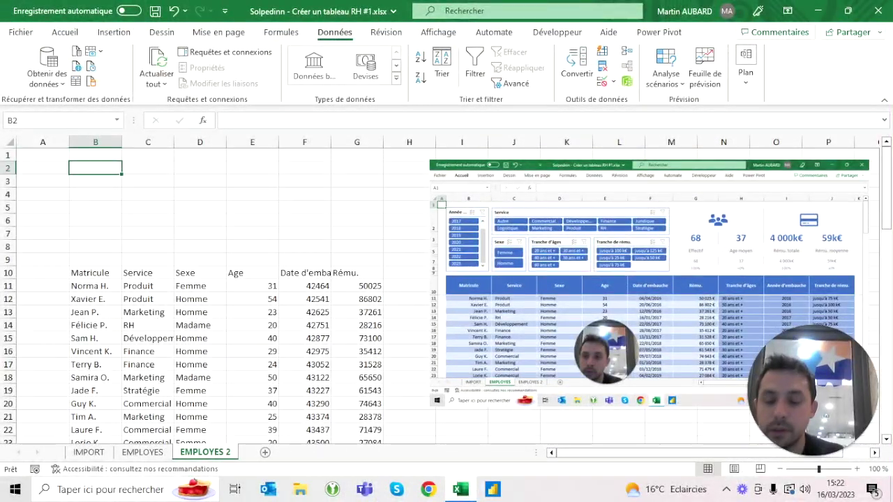
pyautogui.write('VACHE')
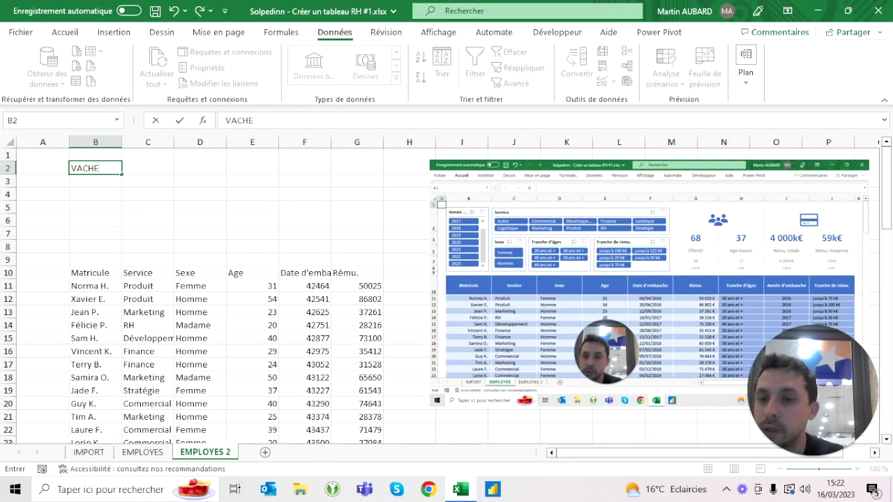
pyautogui.hotkey('ctrl', 'Return')
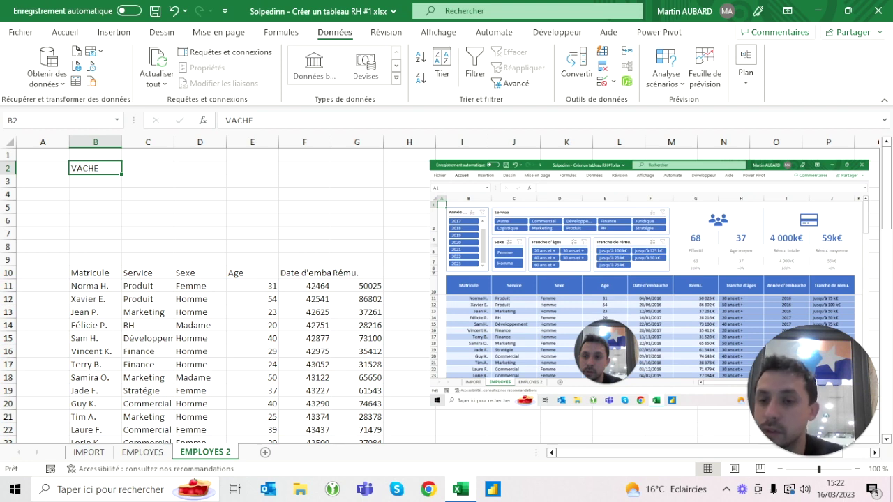
pyautogui.click(147, 168)
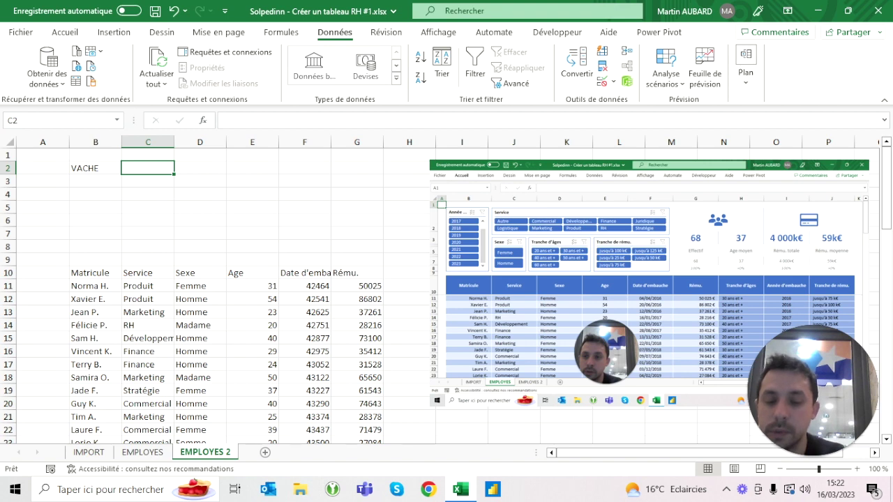
# Briefly open Find and Replace, change B2 to VACHES, then restore it to VACHE
pyautogui.hotkey('ctrl', 'h')
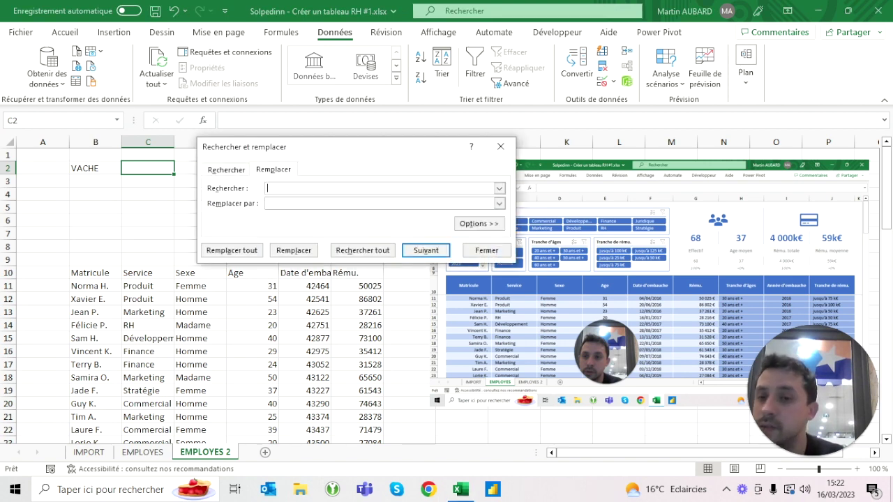
pyautogui.press('Escape')
pyautogui.click(95, 167)
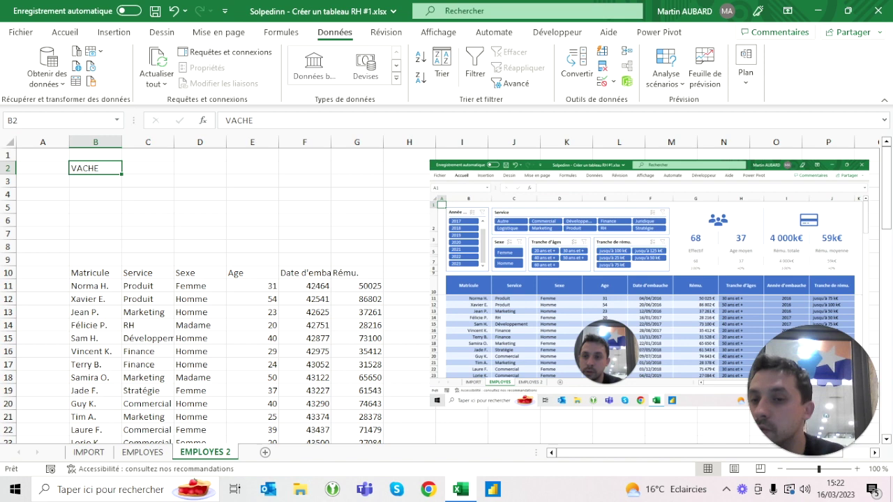
pyautogui.click(147, 168)
pyautogui.press('Left')
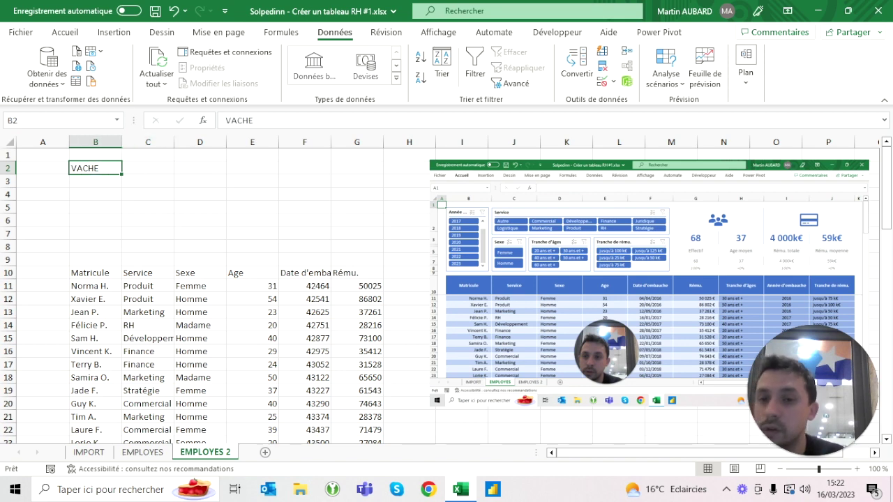
pyautogui.press('F2')
pyautogui.write('S')
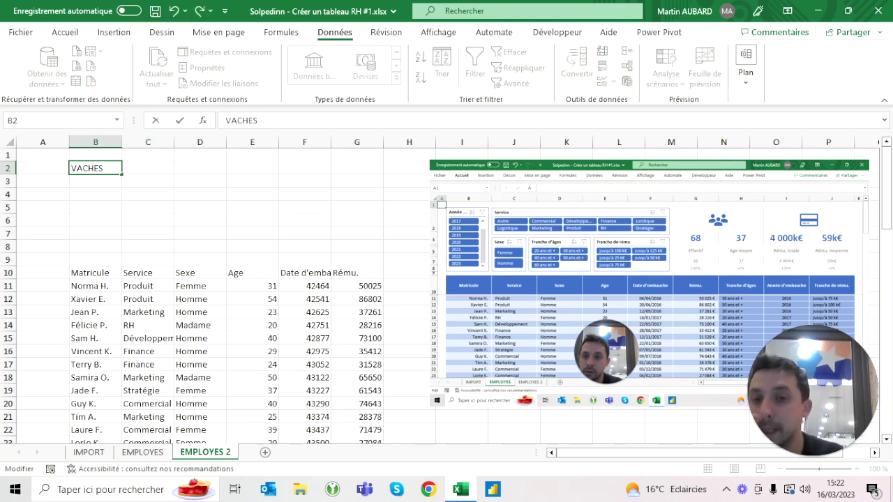
pyautogui.press('Return')
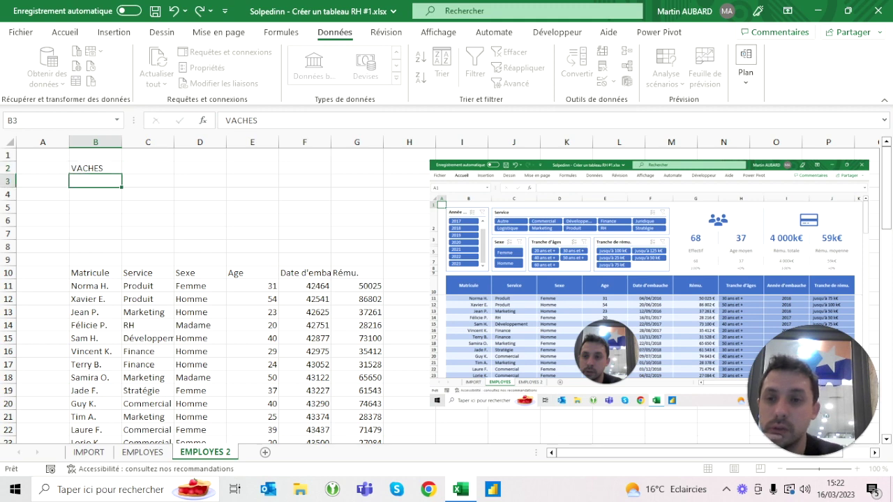
pyautogui.press('Up')
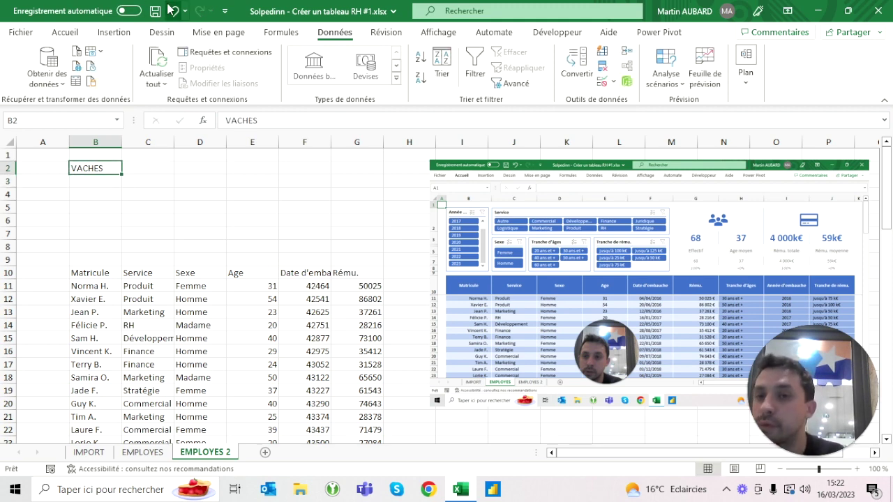
pyautogui.press('F2')
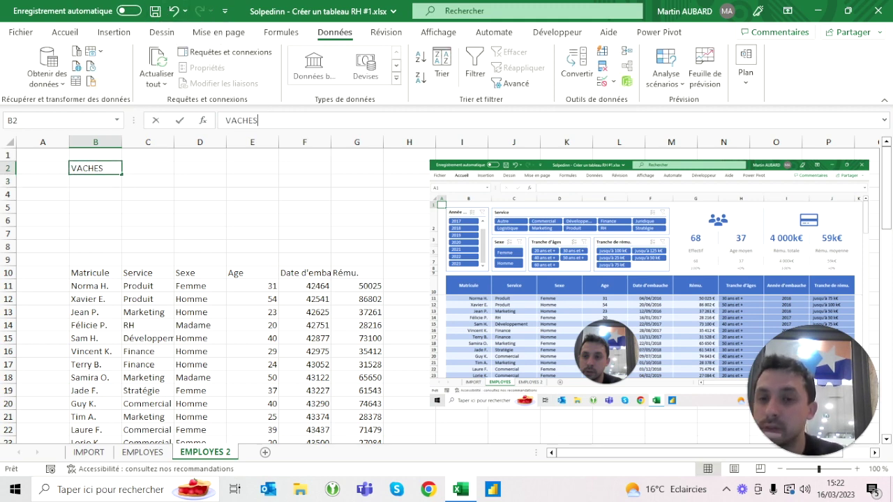
pyautogui.press('BackSpace')
pyautogui.press('Return')
pyautogui.press('Up')
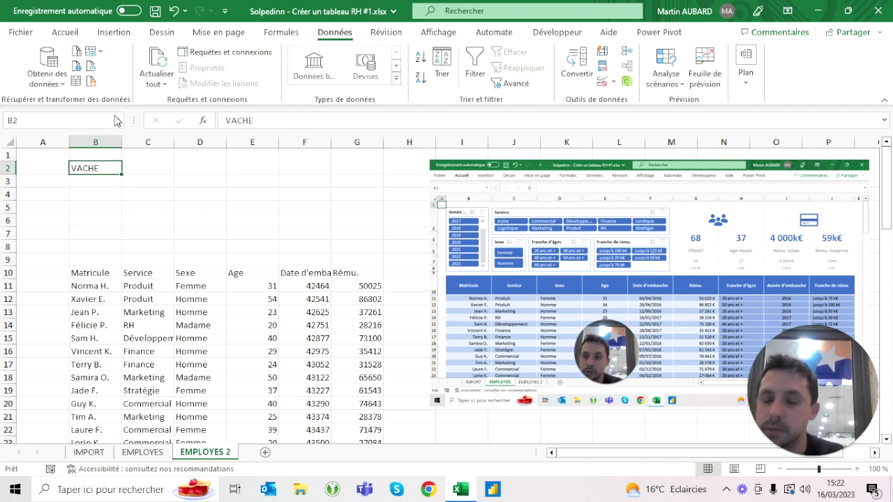
# Select the data block from the Matricule header B10 to the last row
pyautogui.click(95, 194)
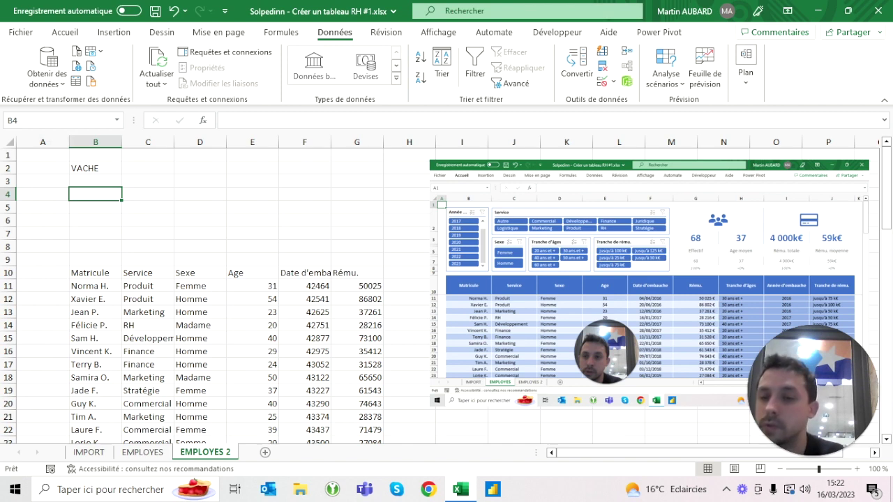
pyautogui.hotkey('ctrl', 'Down')
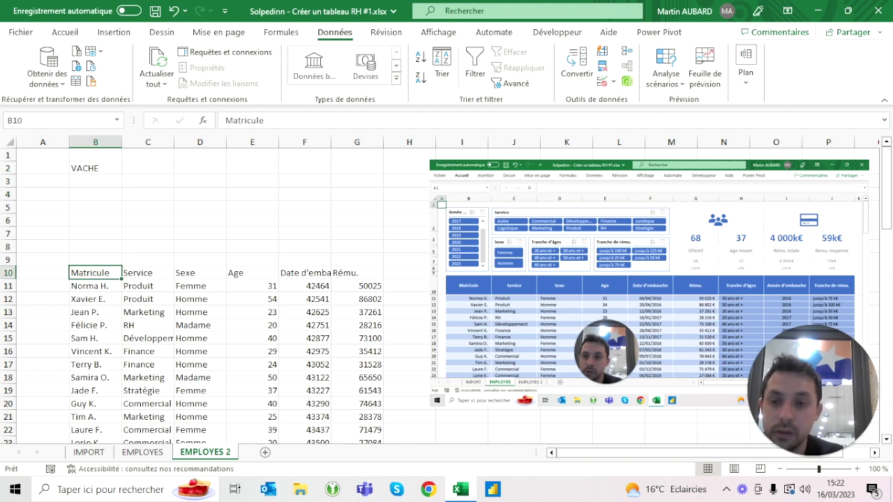
pyautogui.hotkey('ctrl', 'shift', 'End')
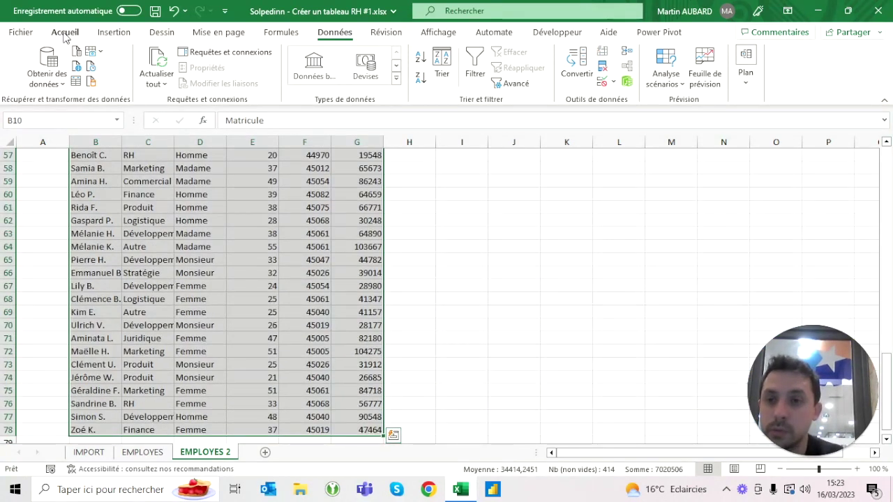
# Format B10:G78 as a table in a medium blue style with headers
pyautogui.click(65, 32)
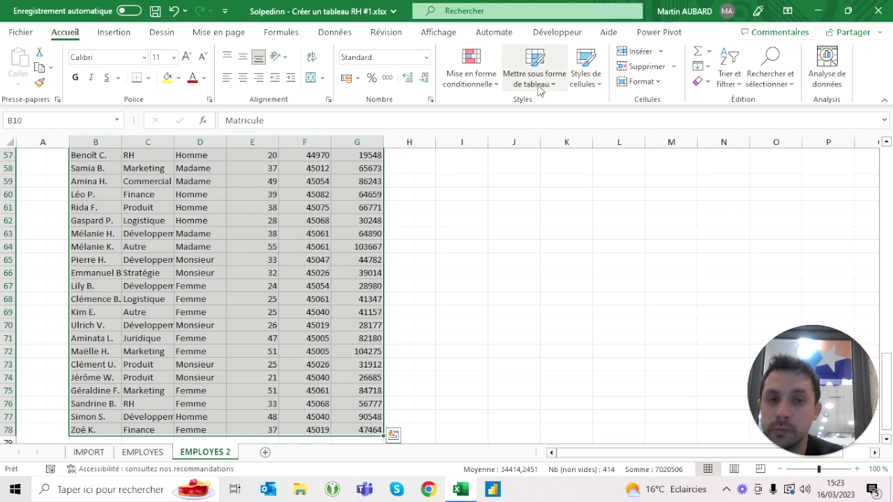
pyautogui.click(536, 73)
pyautogui.click(762, 311)
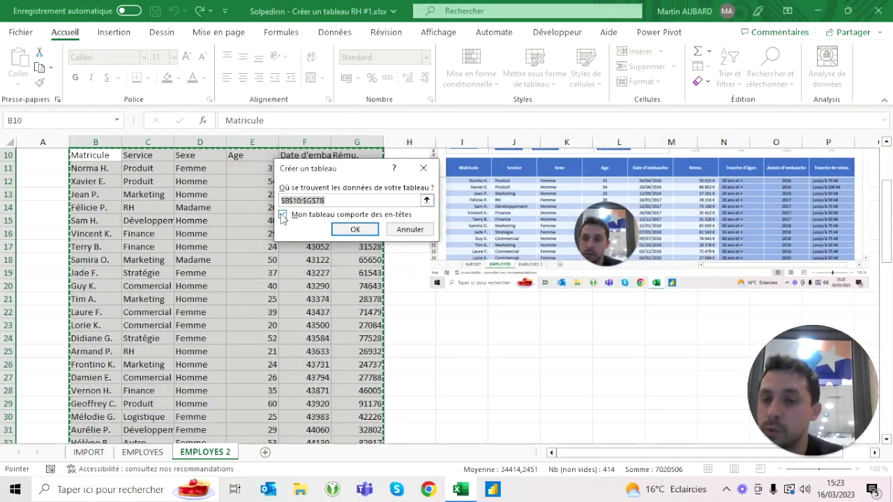
pyautogui.click(355, 230)
pyautogui.scroll(3, 253, 279)
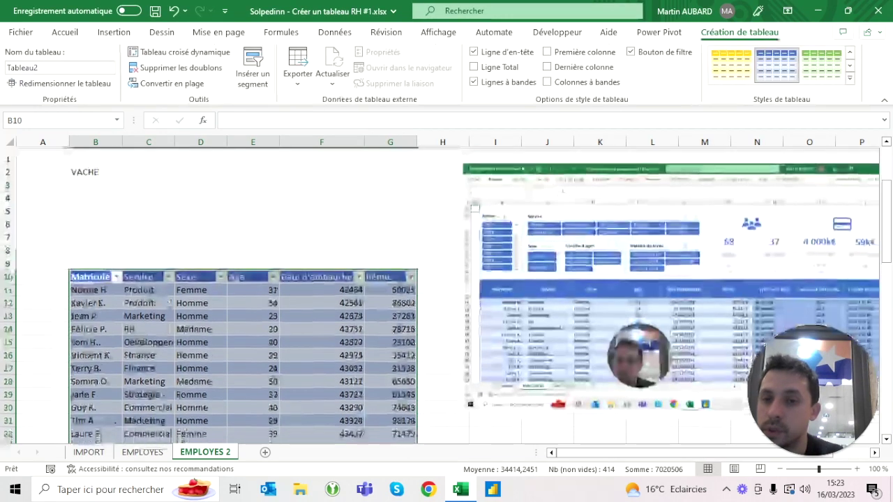
pyautogui.click(253, 207)
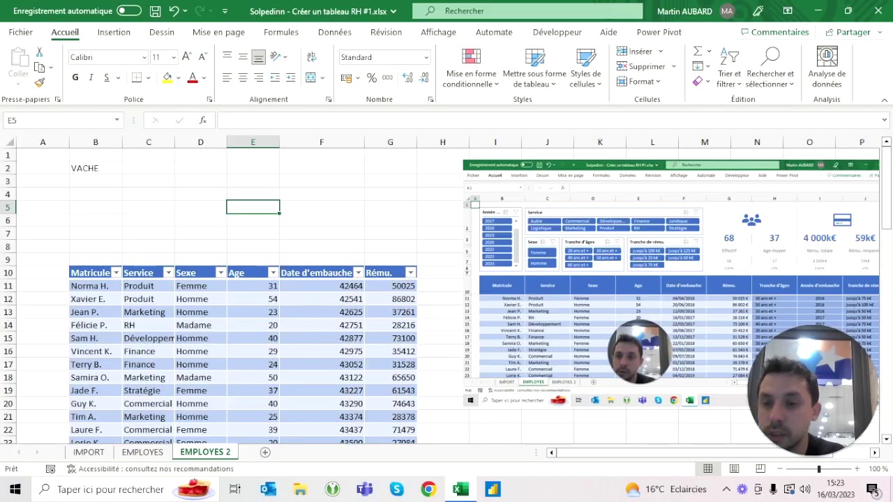
# Make the header row taller and widen columns B to G equally
pyautogui.moveTo(8, 279); pyautogui.dragTo(8, 298)
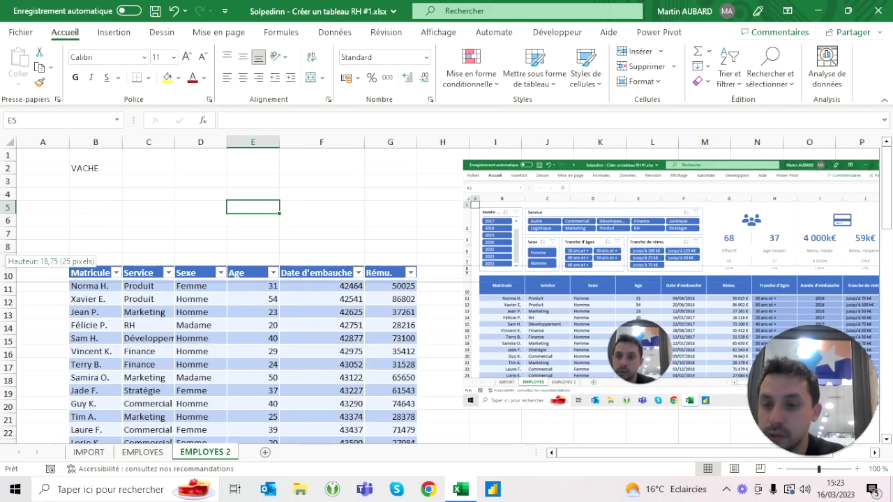
pyautogui.moveTo(96, 155); pyautogui.dragTo(390, 436)
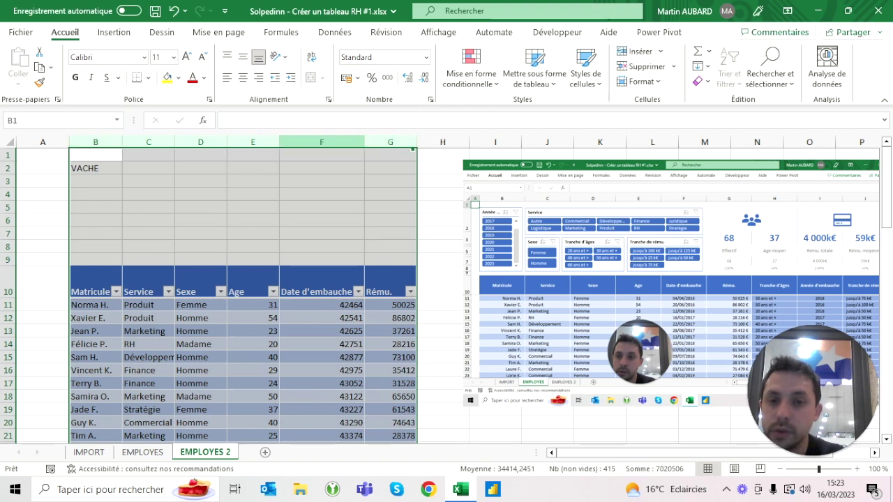
pyautogui.moveTo(279, 142); pyautogui.dragTo(295, 142)
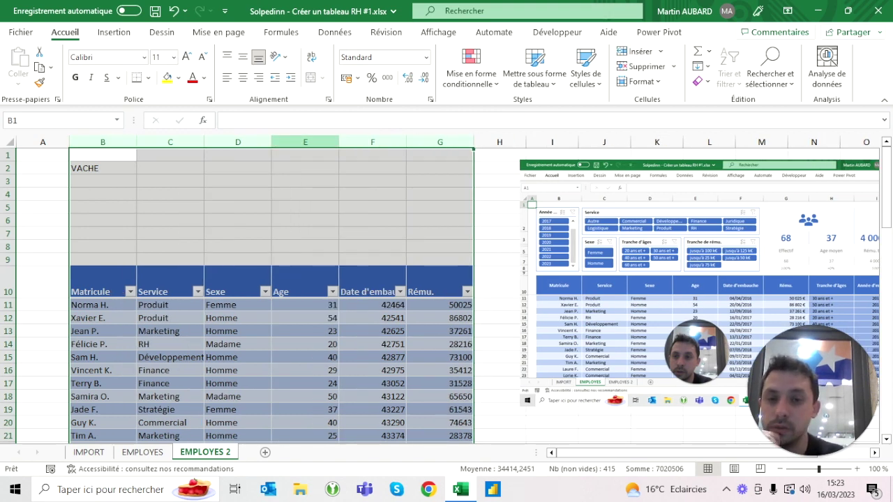
pyautogui.moveTo(271, 142); pyautogui.dragTo(286, 142)
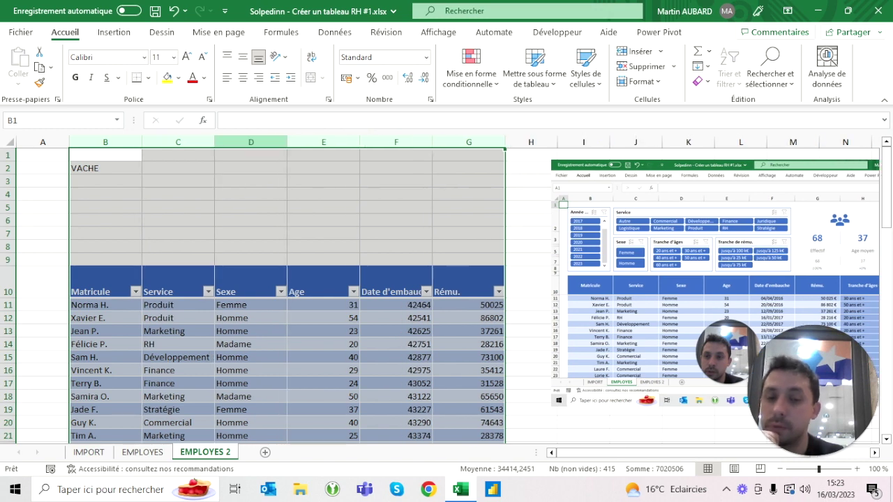
# Hide the sheet gridlines from the Affichage tab
pyautogui.click(250, 193)
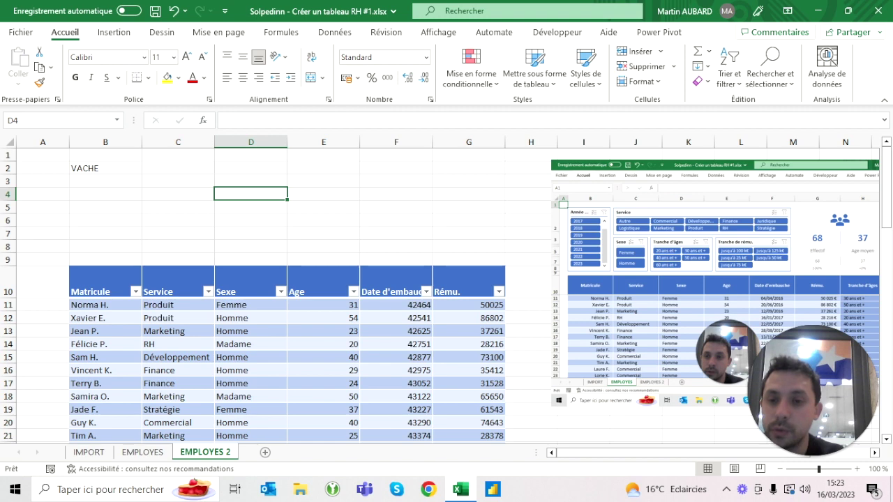
pyautogui.click(105, 291)
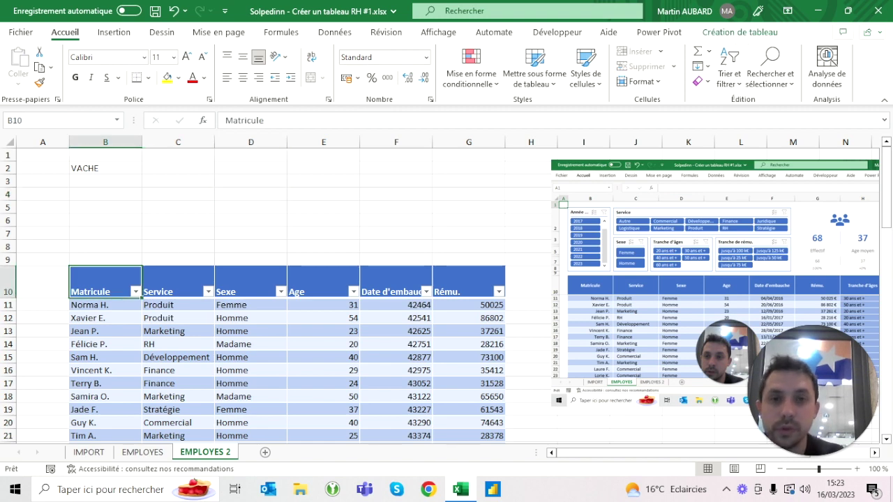
pyautogui.click(438, 32)
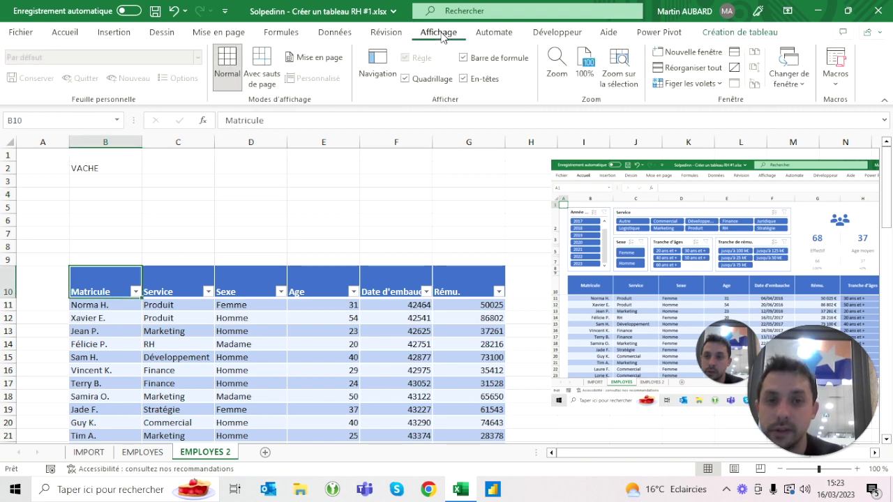
pyautogui.click(404, 79)
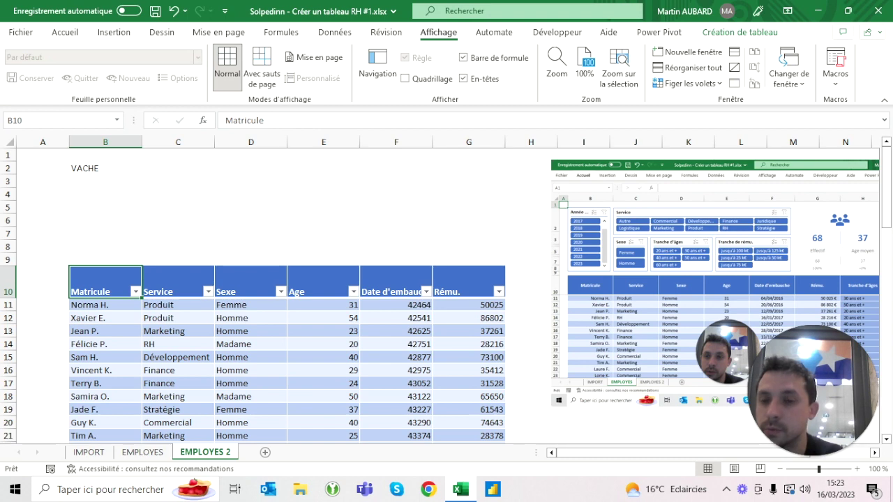
# Turn off Quadrillage on the Affichage tab so the EMPLOYES 2 table sits on plain white
pyautogui.click(251, 180)
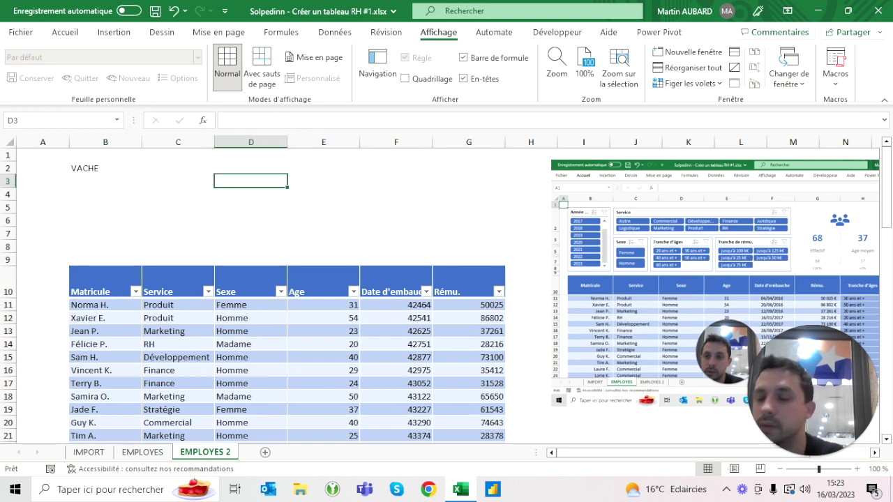
pyautogui.click(405, 78)
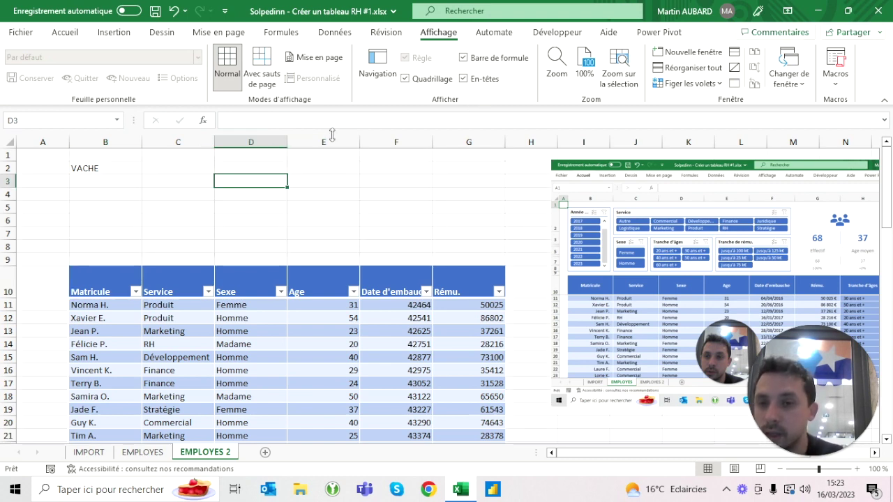
pyautogui.click(405, 79)
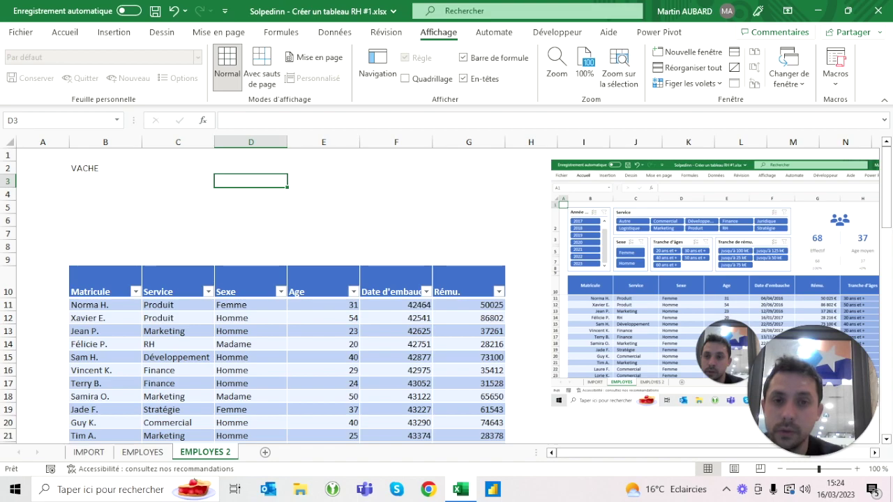
pyautogui.scroll(-10, 286, 293)
pyautogui.scroll(-12, 286, 293)
pyautogui.scroll(2, 287, 293)
pyautogui.scroll(18, 286, 293)
pyautogui.scroll(2, 440, 293)
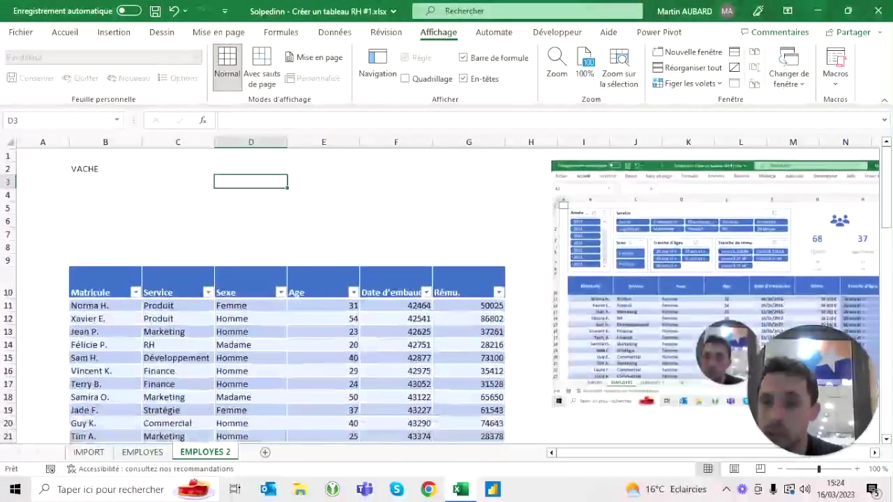
pyautogui.click(105, 286)
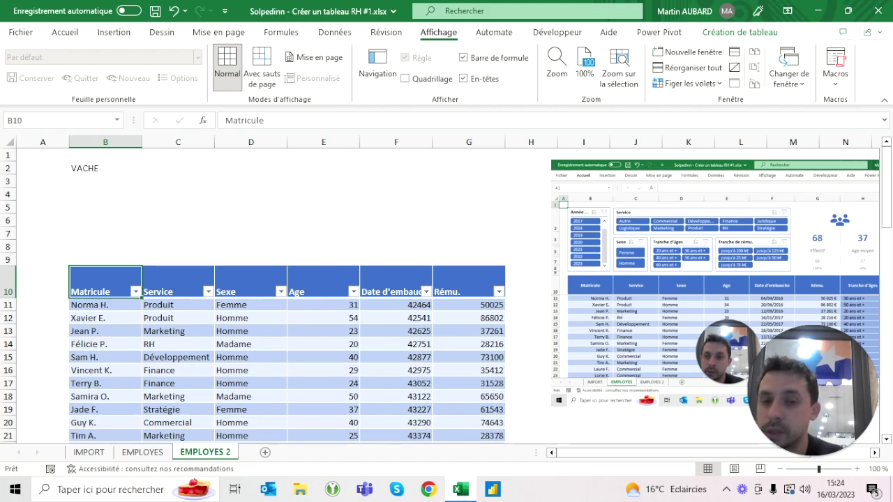
pyautogui.scroll(-10, 200, 137)
pyautogui.scroll(10, 200, 138)
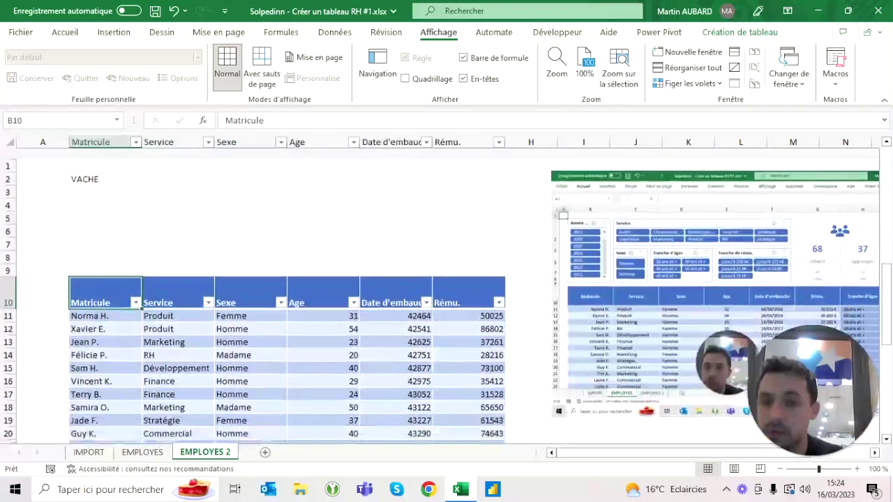
pyautogui.scroll(-7, 200, 138)
pyautogui.scroll(-5, 201, 137)
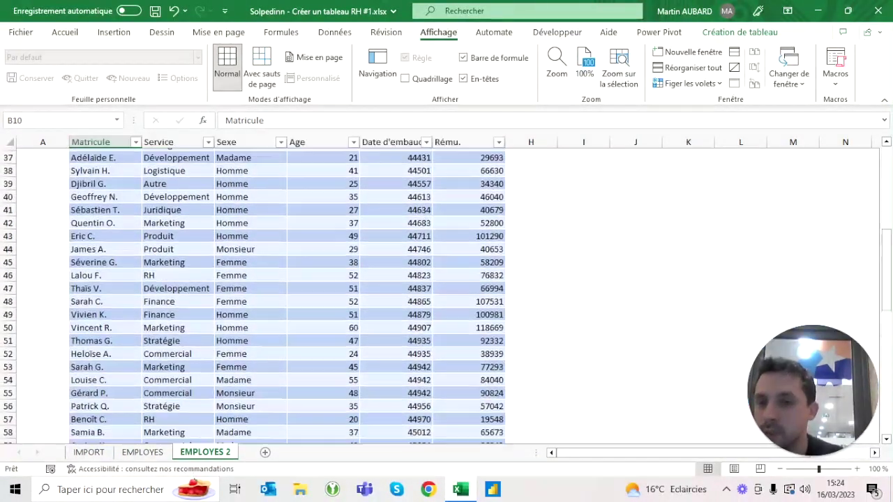
pyautogui.scroll(12, 287, 293)
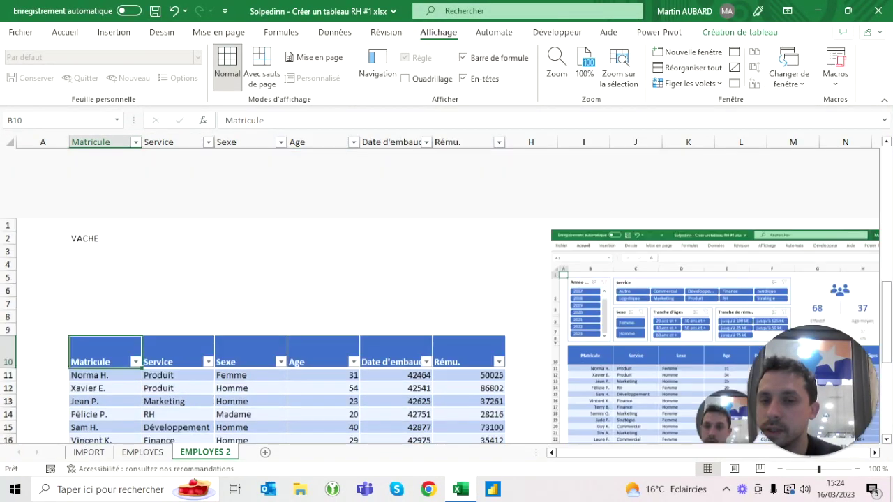
# Freeze rows 1–10 using Figer les volets with row 11 selected
pyautogui.click(8, 307)
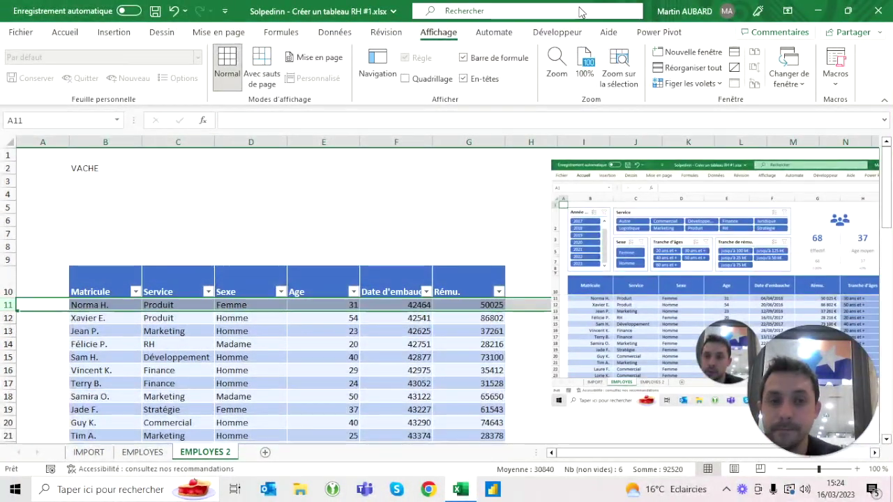
pyautogui.click(712, 83)
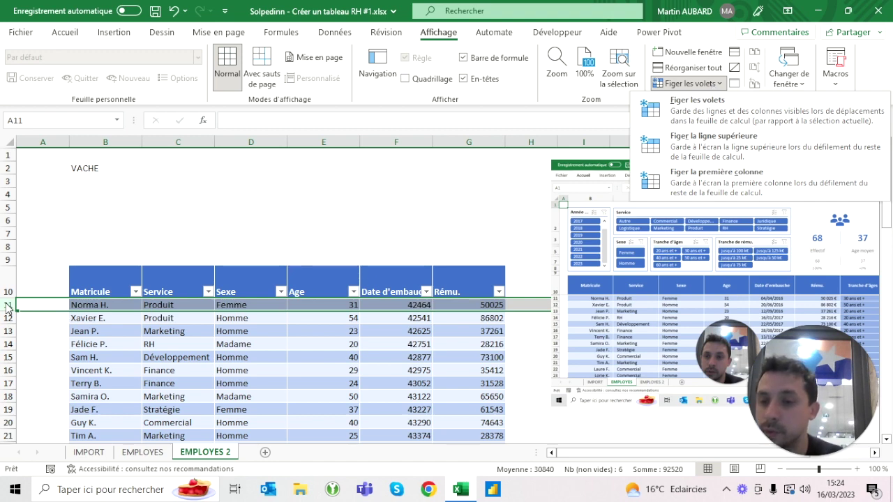
pyautogui.click(765, 124)
pyautogui.click(251, 246)
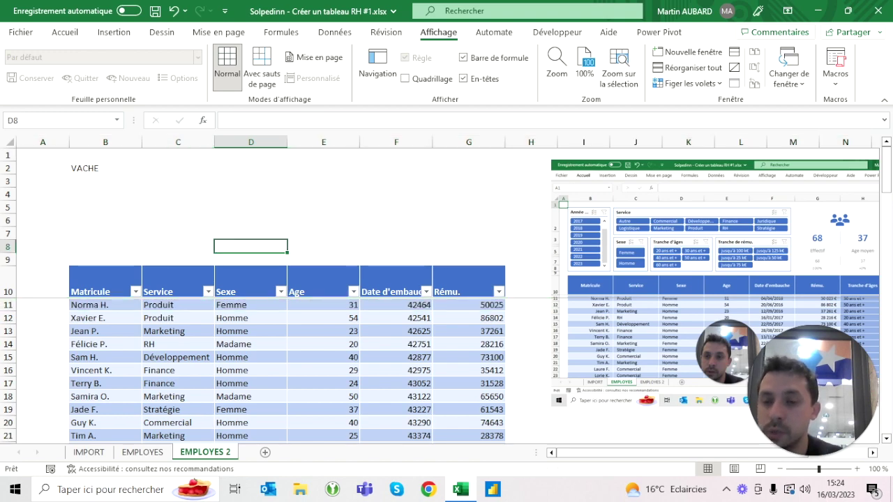
# Scroll the employee list to check the frozen headers, down to row 78
pyautogui.scroll(-10, 287, 370)
pyautogui.scroll(-6, 287, 370)
pyautogui.scroll(16, 286, 369)
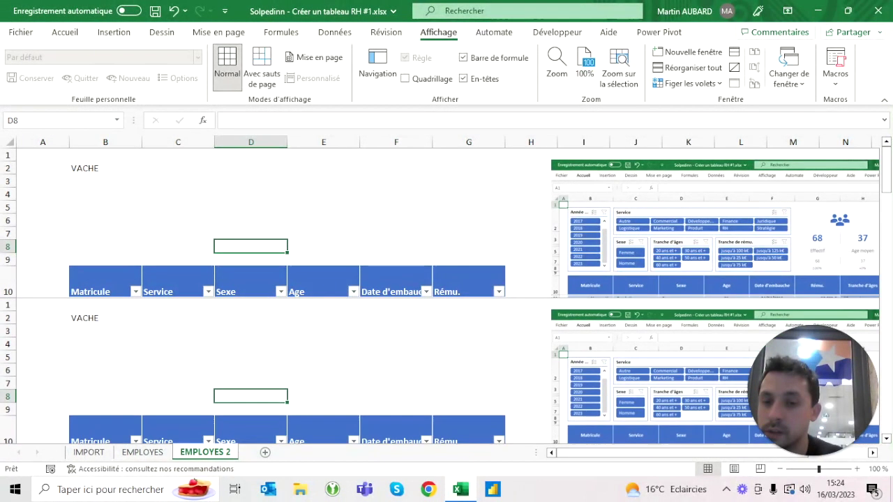
pyautogui.scroll(-8, 287, 370)
pyautogui.scroll(-4, 287, 370)
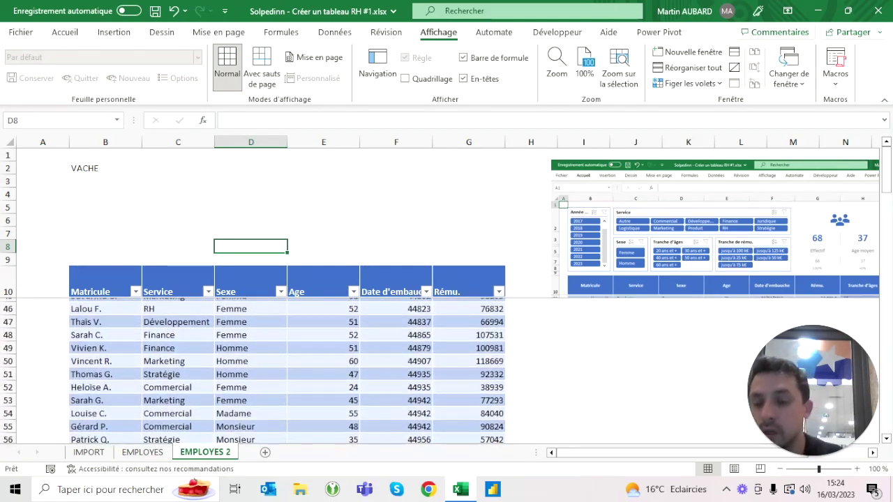
pyautogui.scroll(-5, 287, 369)
pyautogui.scroll(-6, 287, 370)
pyautogui.scroll(-1, 287, 370)
pyautogui.scroll(2, 287, 370)
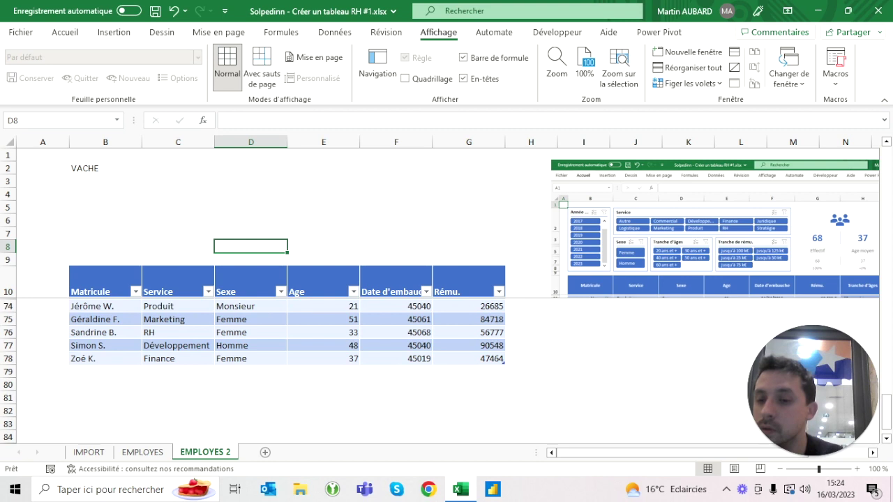
pyautogui.click(8, 359)
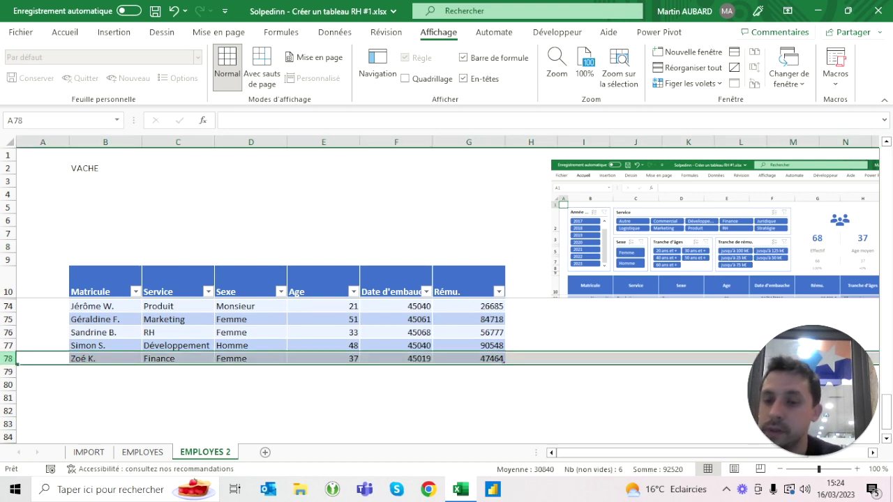
pyautogui.click(105, 319)
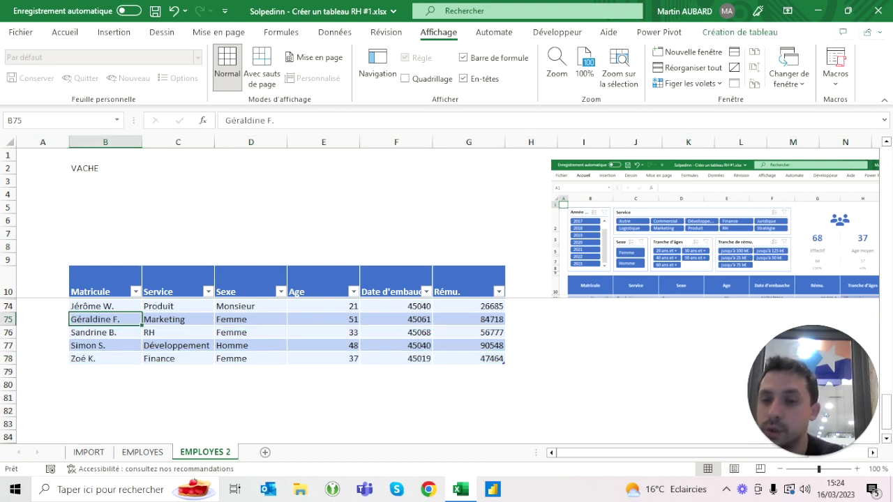
pyautogui.hotkey('ctrl', 'space')
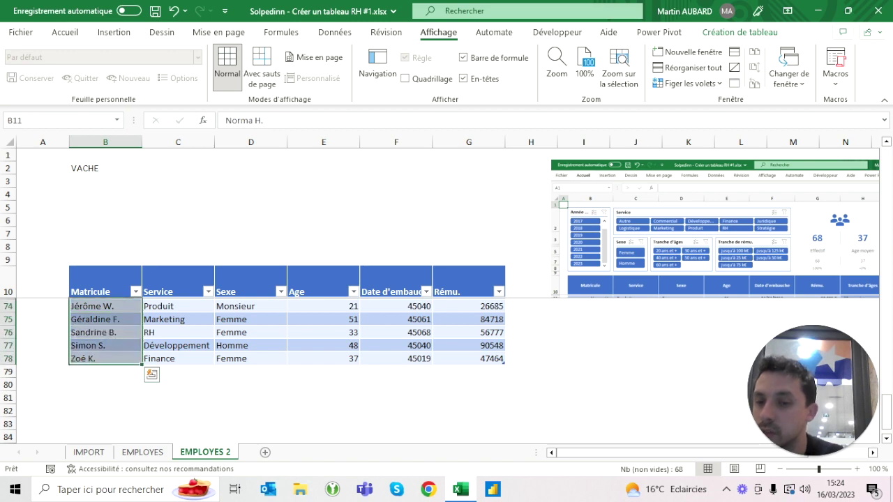
pyautogui.hscroll(2, 446, 293)
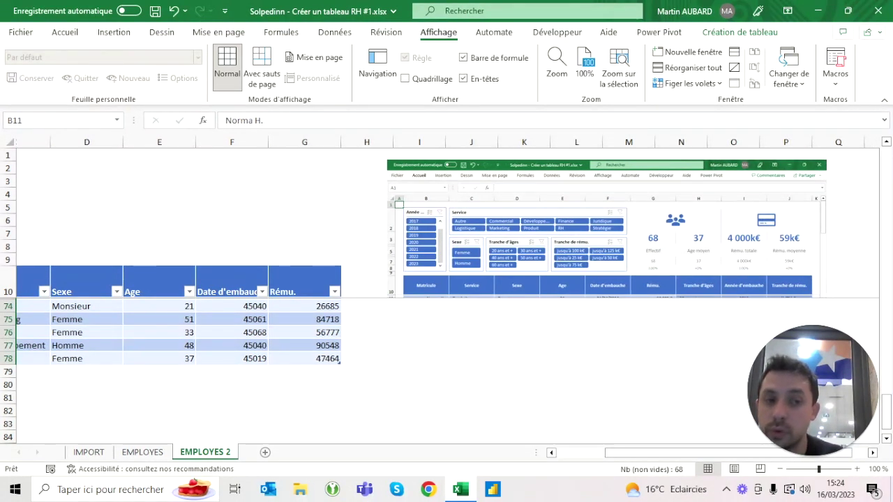
pyautogui.hscroll(-3, 447, 293)
pyautogui.click(178, 233)
# Centre the B10:G10 headers, Matricule through Rému., horizontally and vertically
pyautogui.press('Down')
pyautogui.press('Down')
pyautogui.press('Down')
pyautogui.press('Down')
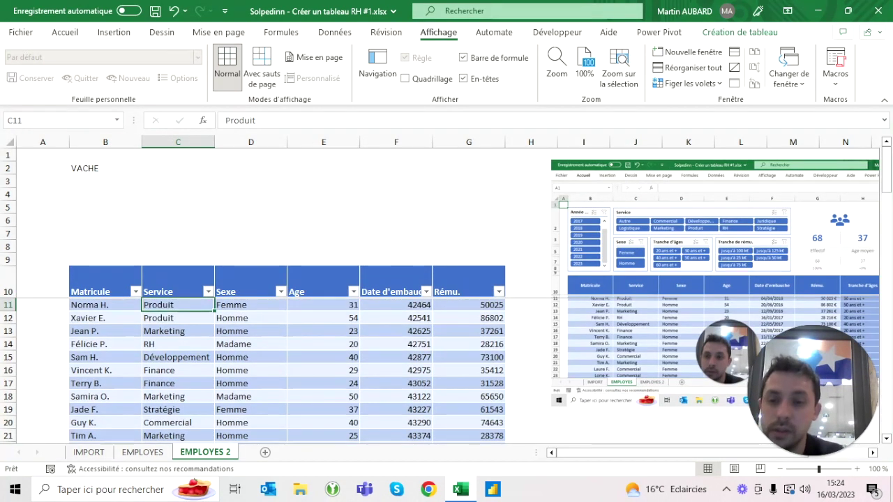
pyautogui.moveTo(104, 292); pyautogui.dragTo(469, 292)
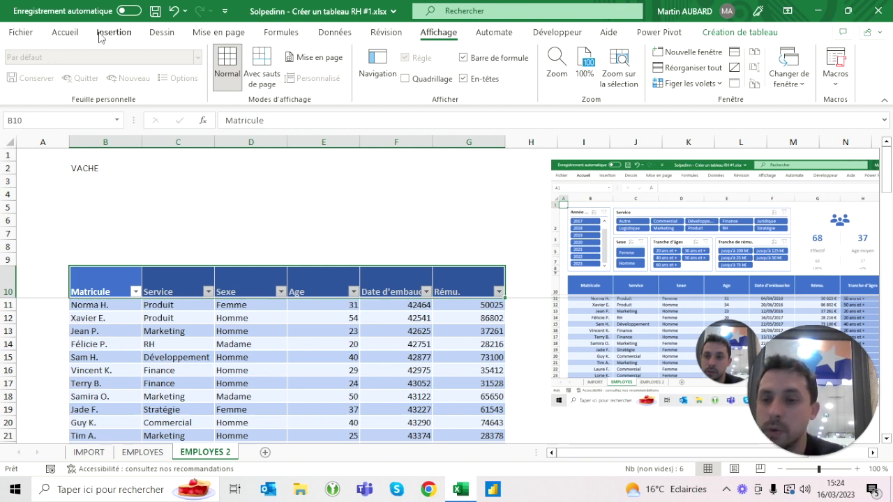
pyautogui.click(65, 32)
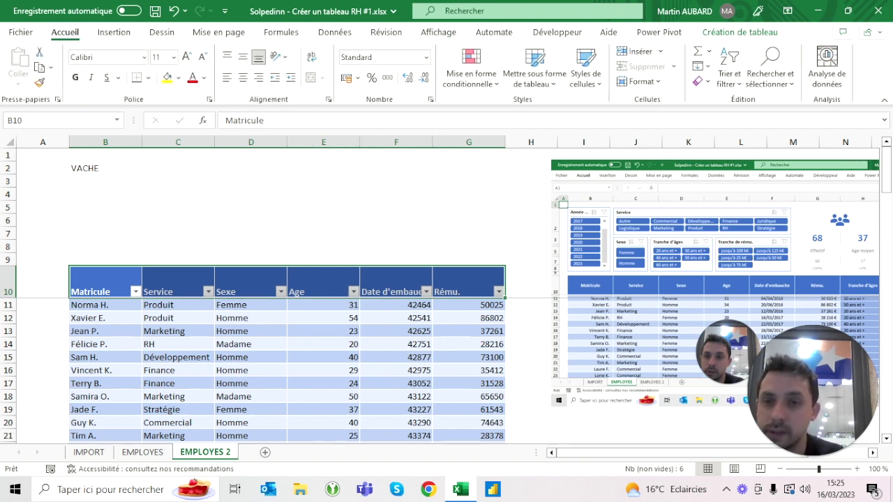
pyautogui.click(242, 77)
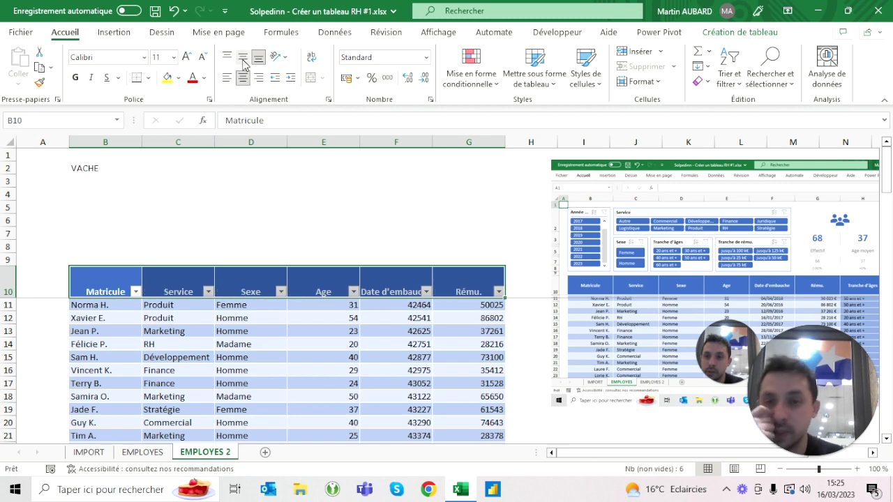
pyautogui.click(243, 62)
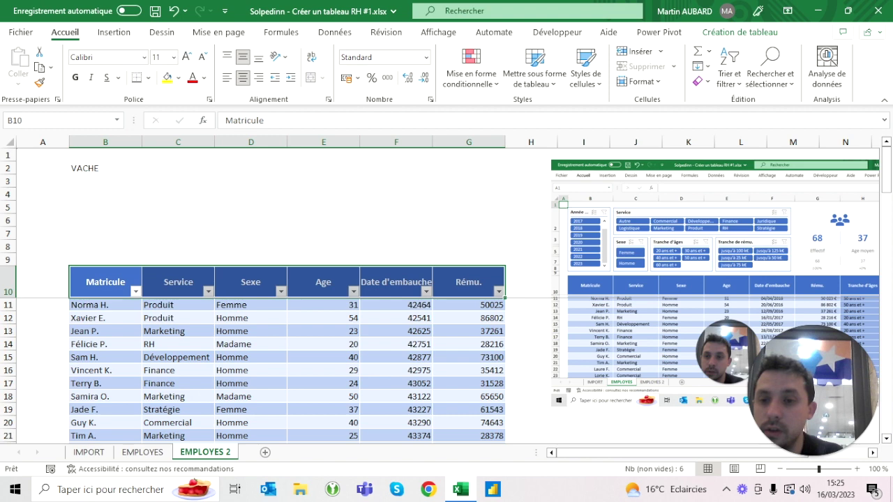
pyautogui.click(105, 305)
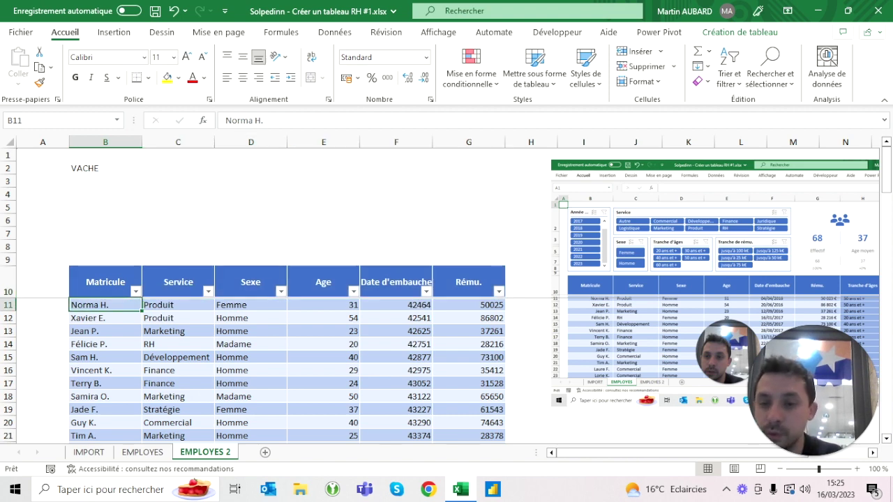
# Indent the Matricule, Service and Sexe text in rows 11 to 78
pyautogui.moveTo(104, 305); pyautogui.dragTo(250, 305)
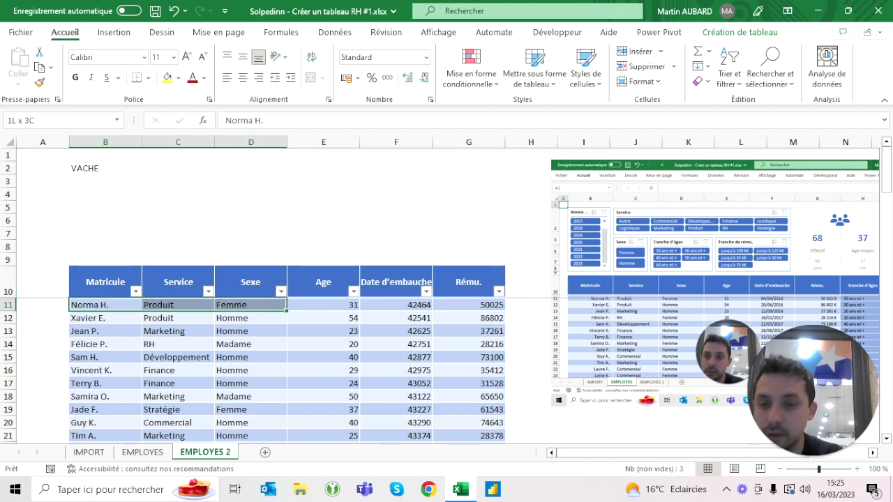
pyautogui.hotkey('ctrl', 'shift', 'Down')
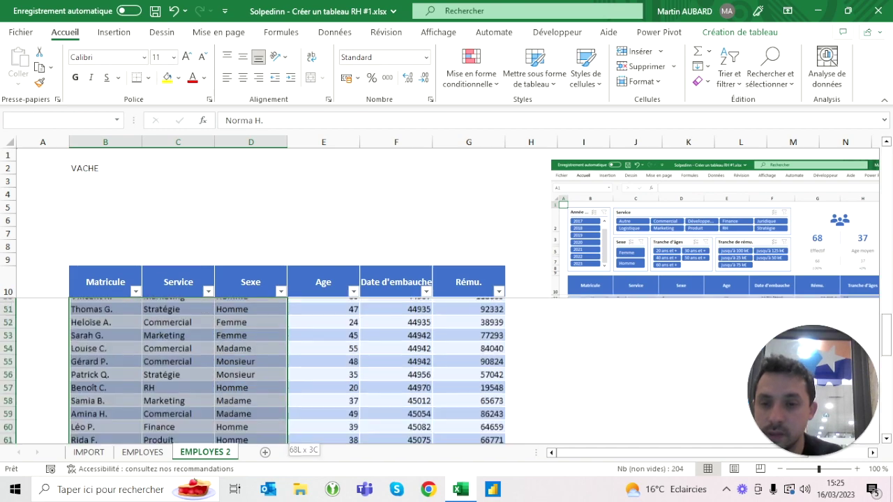
pyautogui.click(105, 305)
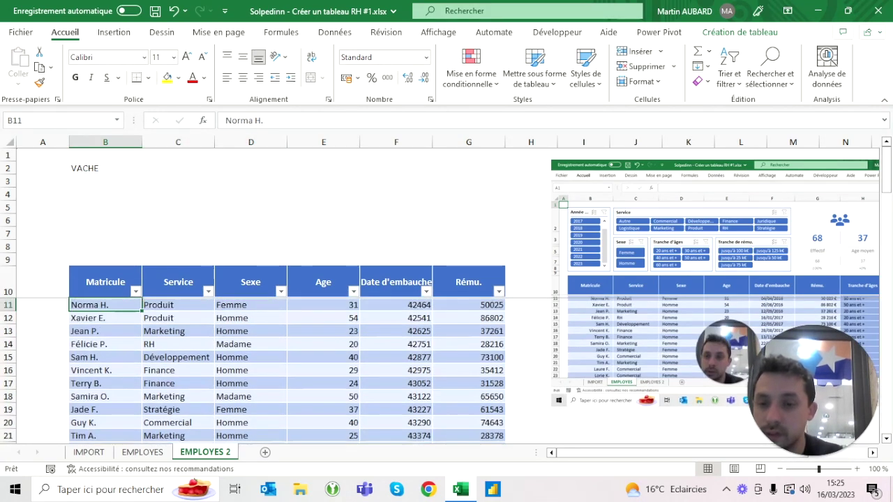
pyautogui.moveTo(105, 305); pyautogui.dragTo(250, 305)
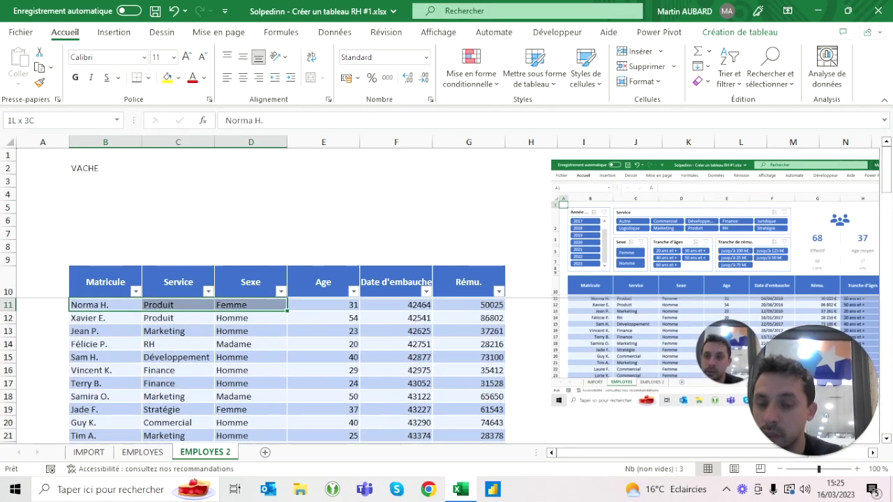
pyautogui.moveTo(250, 305); pyautogui.dragTo(251, 305)
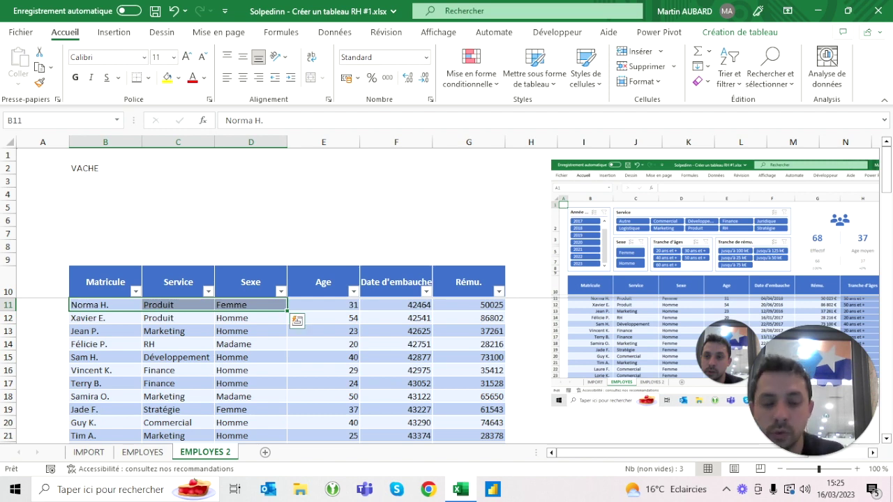
pyautogui.hotkey('ctrl', 'shift', 'Down')
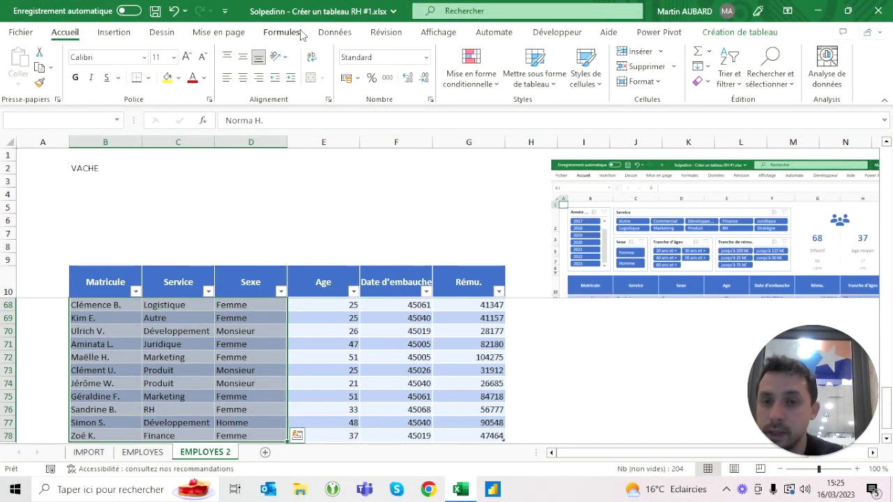
pyautogui.click(290, 77)
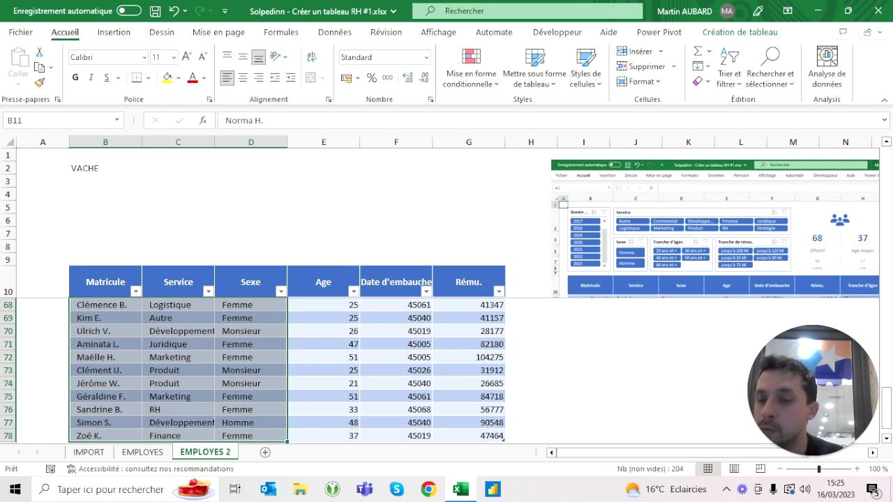
pyautogui.click(106, 304)
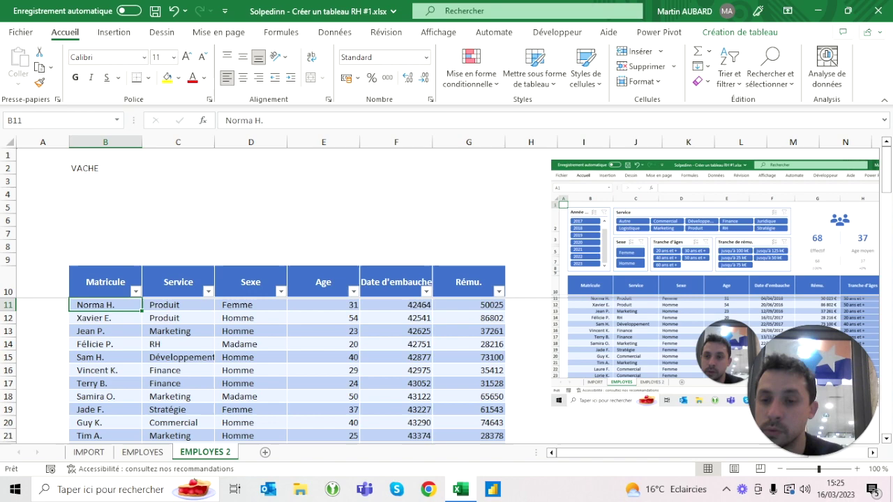
# Right-align the Matricule names and widen column B to 19,86
pyautogui.hotkey('ctrl', 'shift', 'Down')
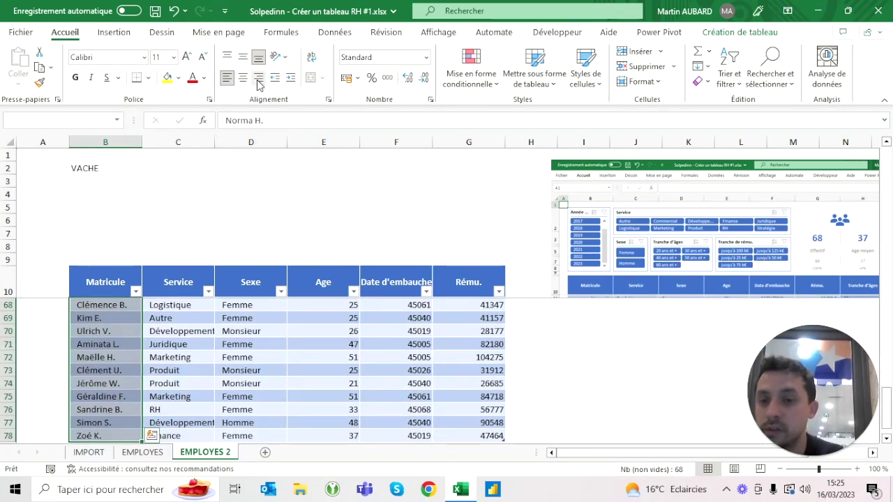
pyautogui.click(258, 83)
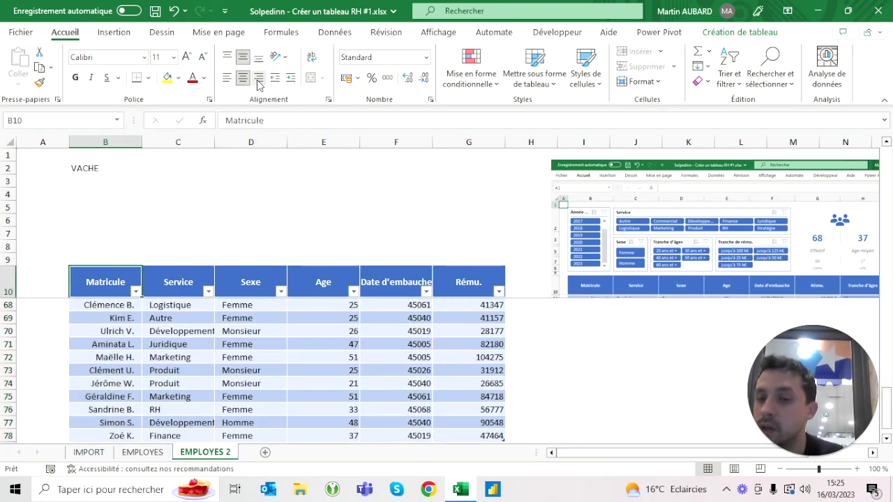
pyautogui.press('Down')
pyautogui.press('Up')
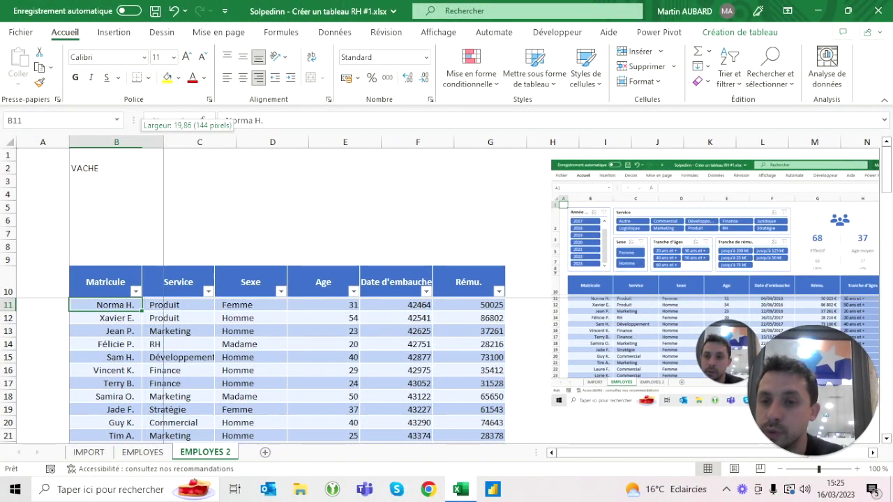
pyautogui.moveTo(142, 142); pyautogui.dragTo(164, 142)
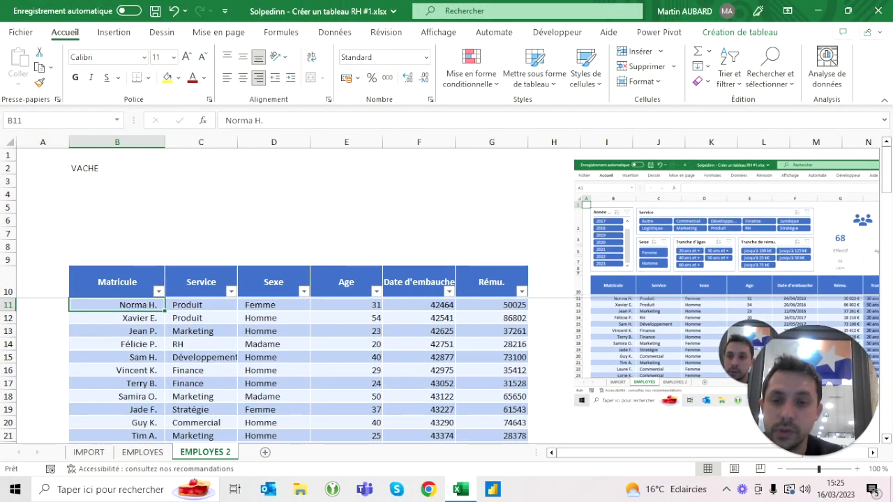
pyautogui.click(274, 208)
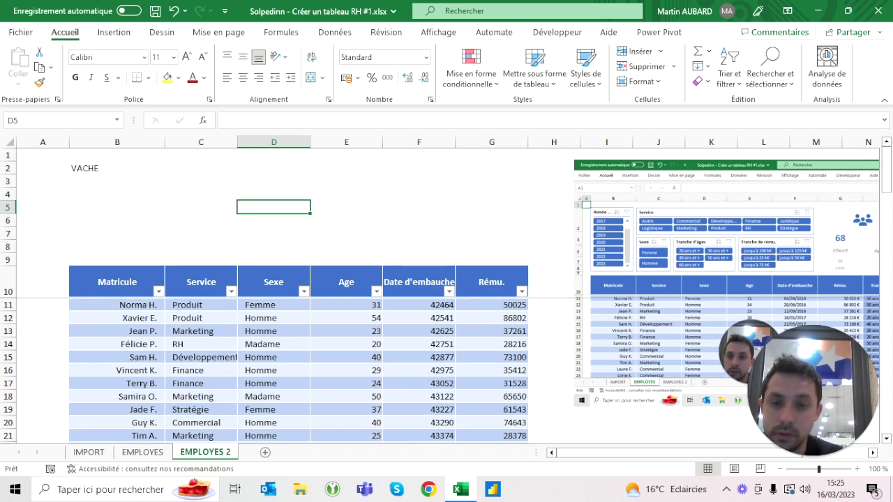
# Select the Age values, then centre the Date d'embauche values in F11:F78
pyautogui.click(347, 305)
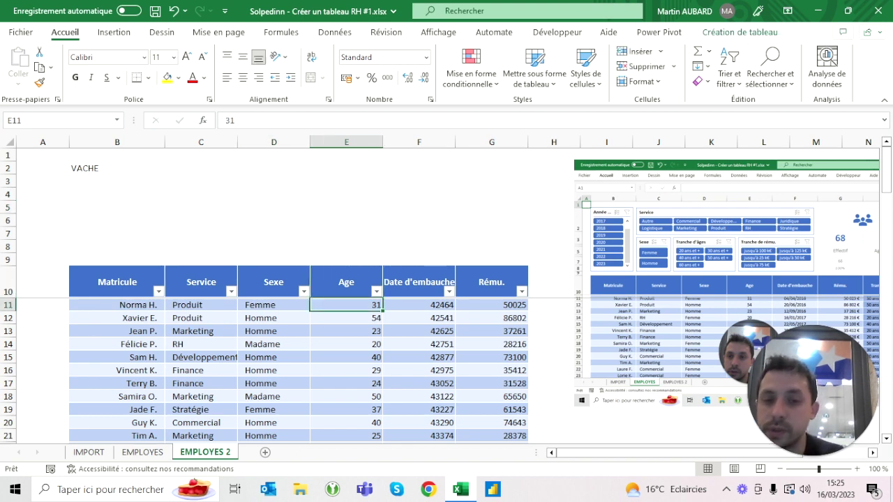
pyautogui.hotkey('ctrl', 'shift', 'Down')
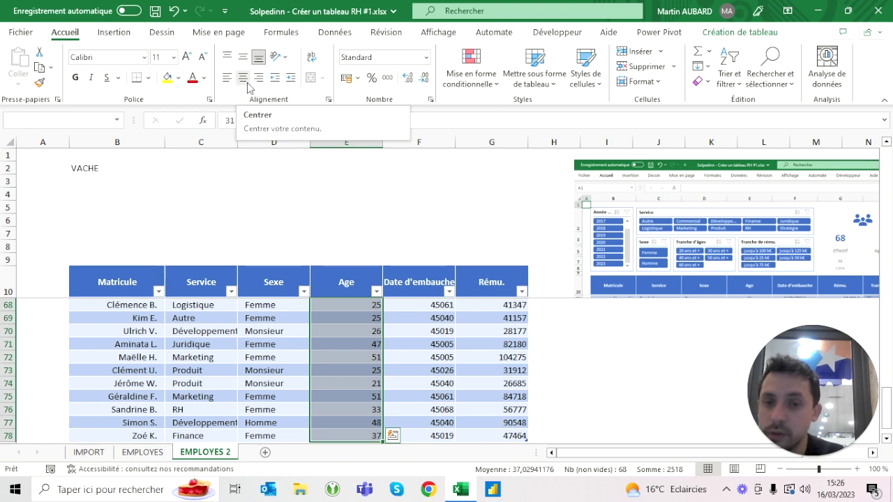
pyautogui.hotkey('ctrl', 'shift', 'Up')
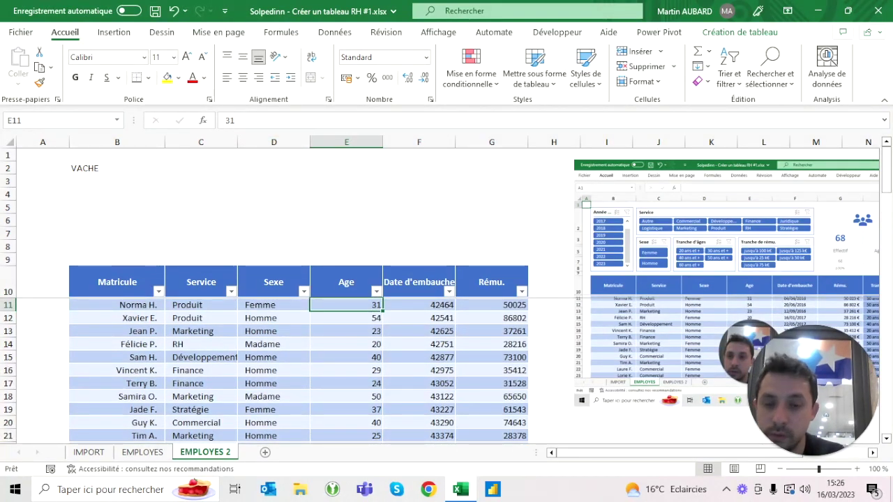
pyautogui.hotkey('ctrl', 'shift', 'Down')
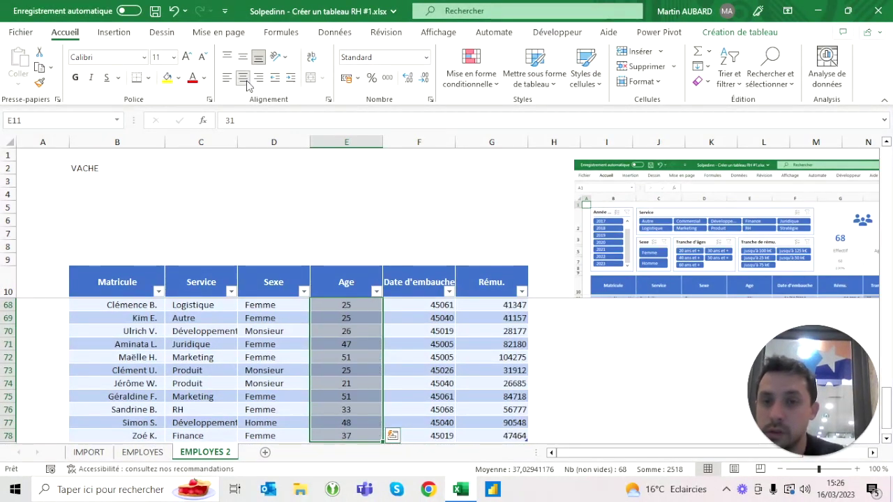
pyautogui.press('Right')
pyautogui.hotkey('ctrl', 'shift', 'Down')
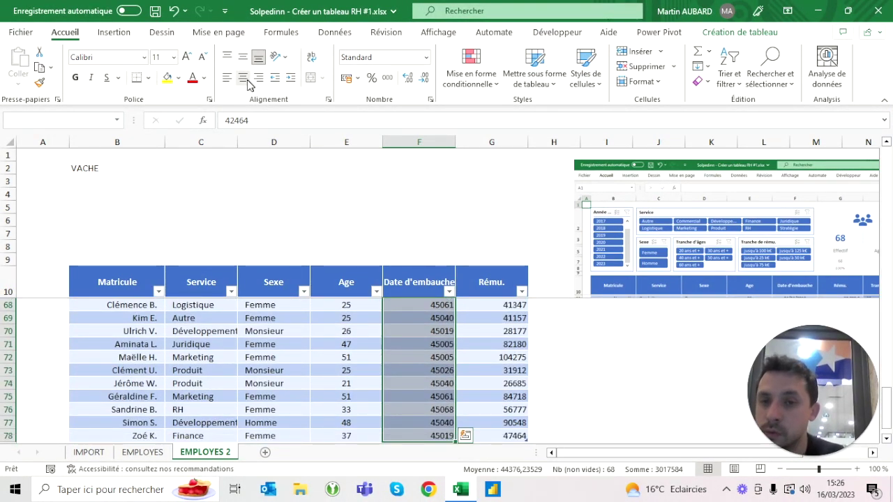
pyautogui.click(244, 80)
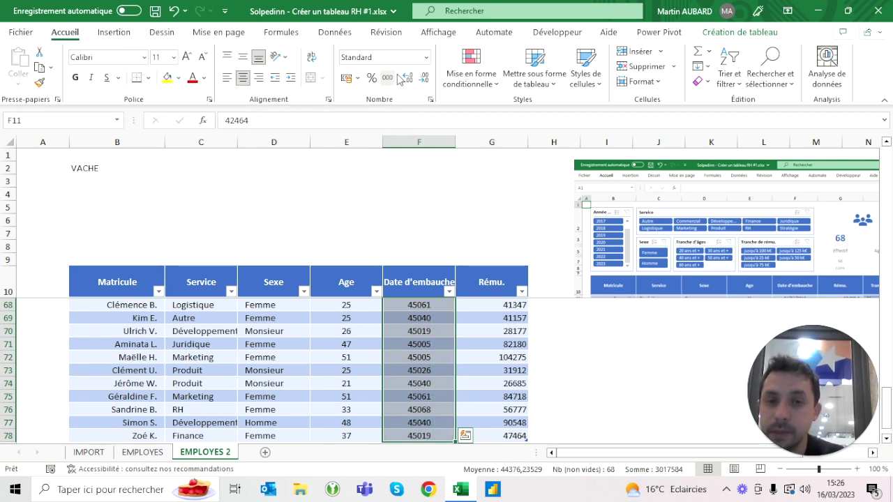
# Format the hire dates as Date courte, e.g. 04/04/2016
pyautogui.click(425, 58)
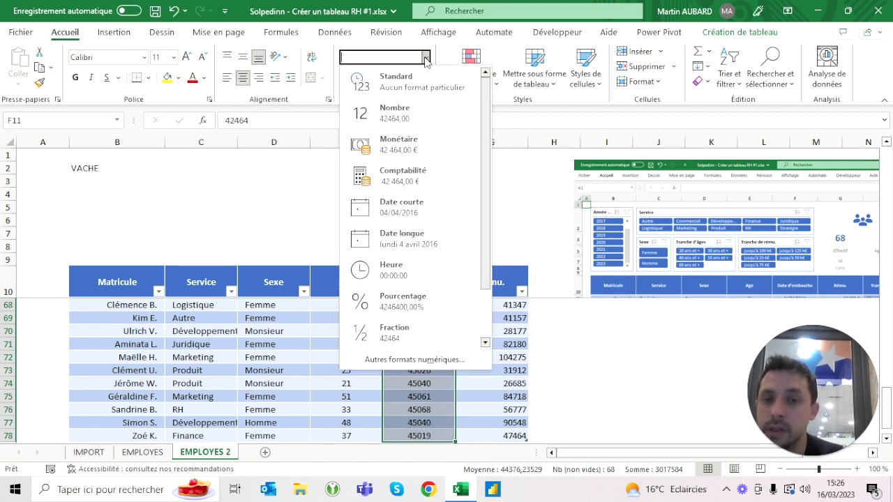
pyautogui.click(418, 213)
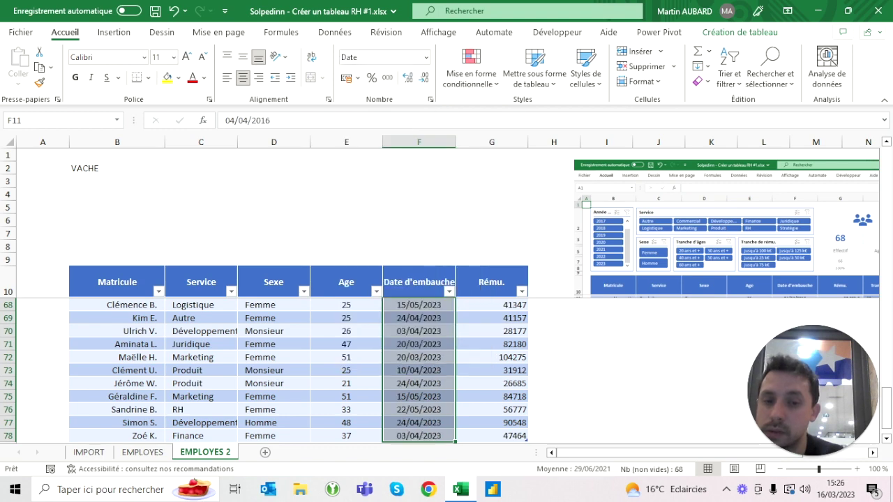
pyautogui.hotkey('ctrl', 'Up')
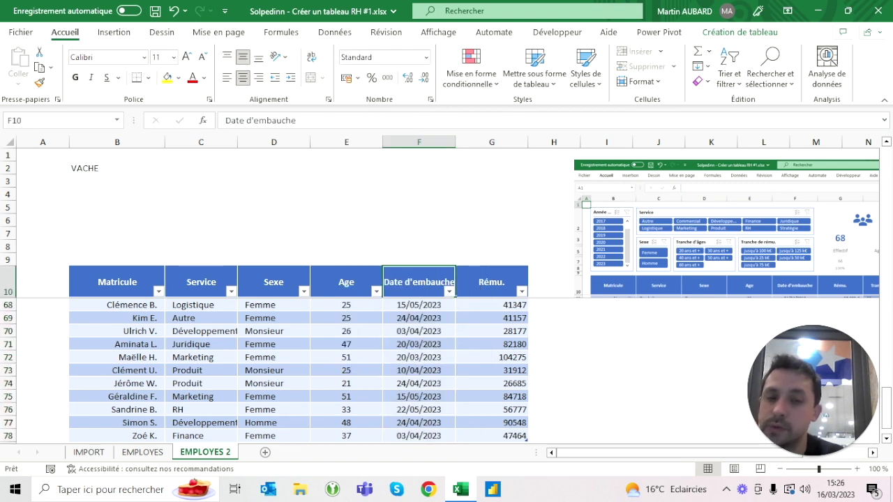
pyautogui.click(419, 305)
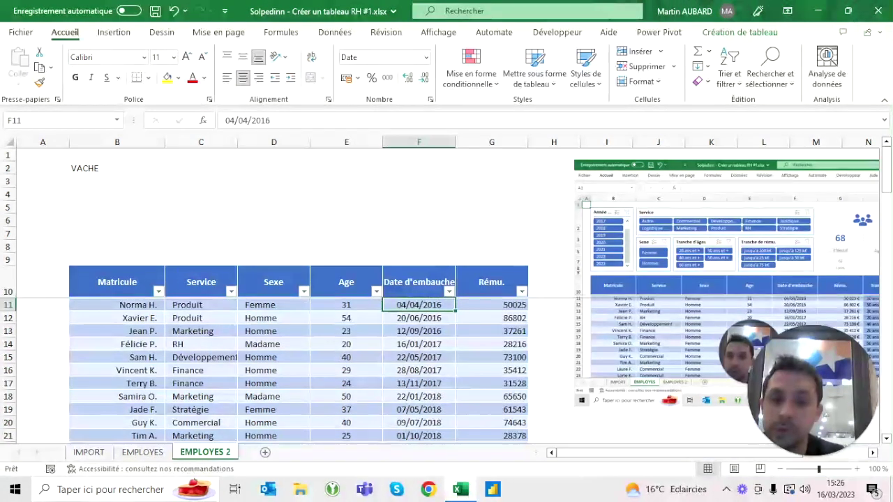
pyautogui.click(492, 305)
pyautogui.hotkey('ctrl', 'shift', 'Down')
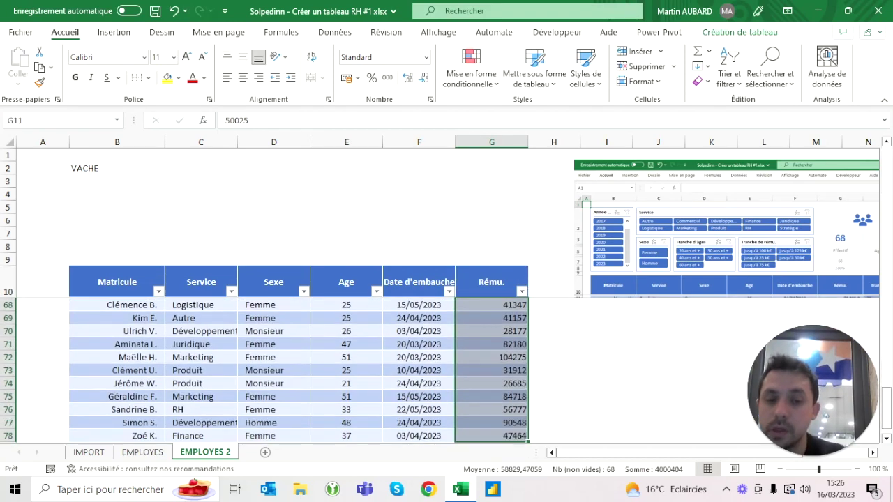
# Format the Rému. salaries as Monétaire euros with no decimals, e.g. 37 261 €, slightly indented
pyautogui.click(426, 58)
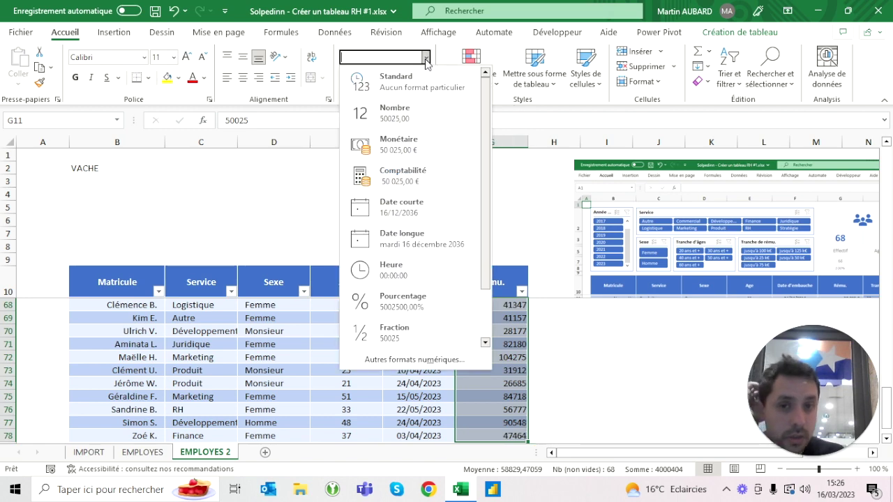
pyautogui.click(413, 142)
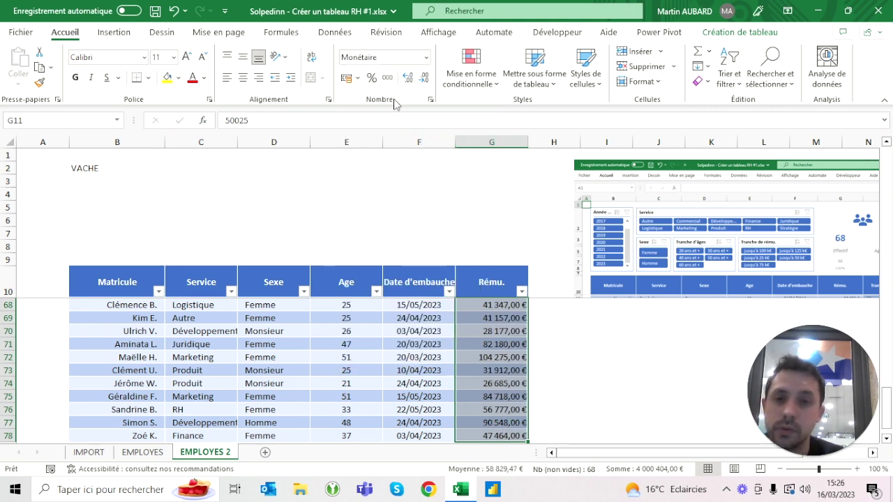
pyautogui.doubleClick(424, 77)
pyautogui.click(425, 57)
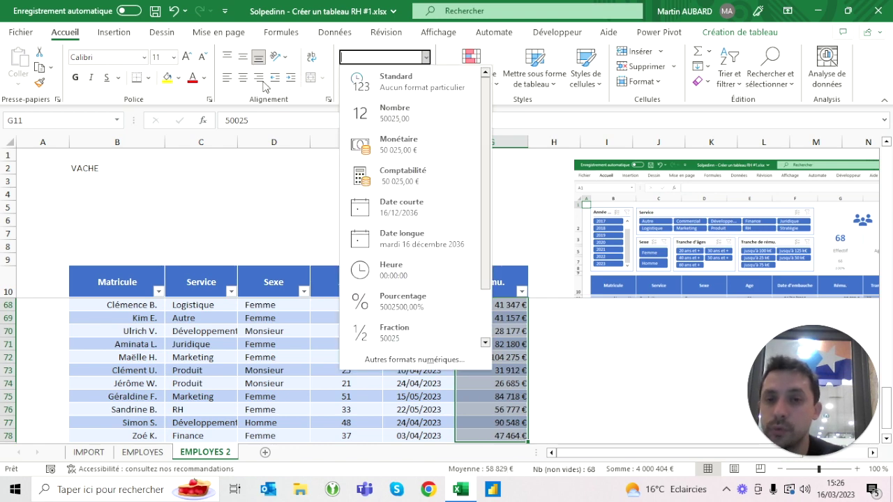
pyautogui.press('Escape')
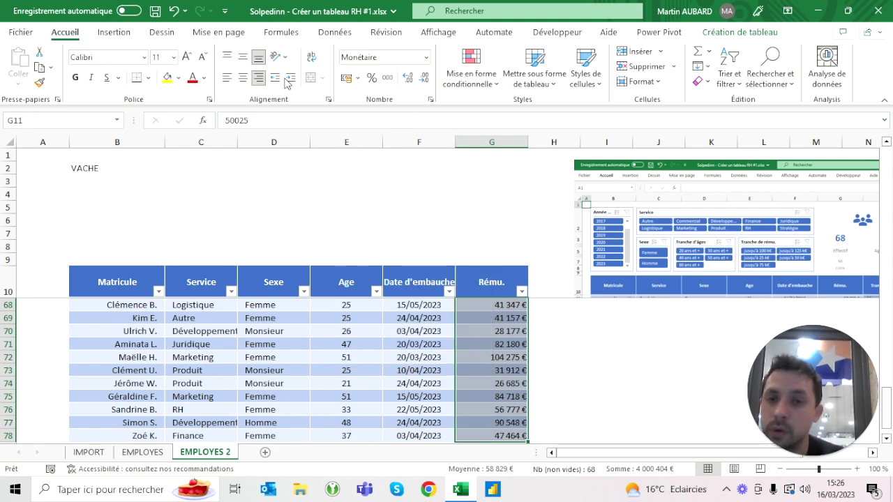
pyautogui.click(291, 78)
pyautogui.hotkey('ctrl', 'Up')
pyautogui.press('Left')
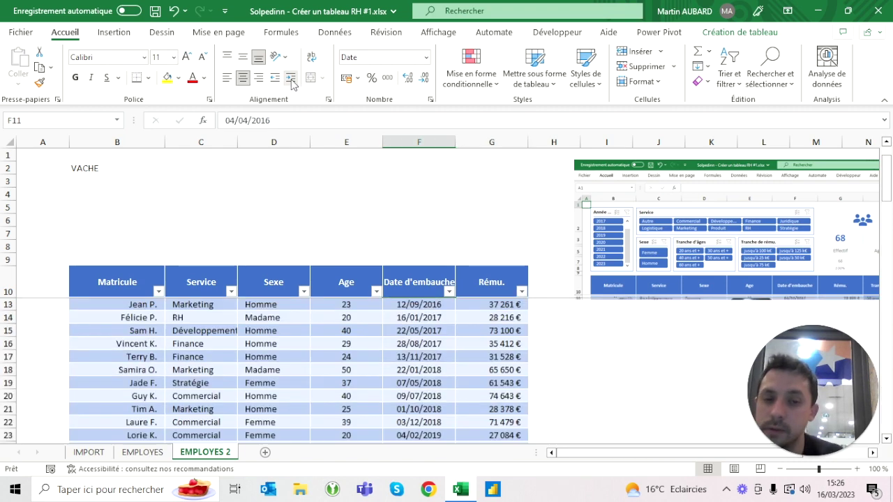
pyautogui.press('Left')
pyautogui.press('Left')
pyautogui.press('Left')
pyautogui.hotkey('shift', 'Down')
pyautogui.hotkey('shift', 'Right')
pyautogui.hotkey('shift', 'Down')
pyautogui.press('Right')
pyautogui.press('Right')
pyautogui.hotkey('shift', 'Down')
pyautogui.press('Right')
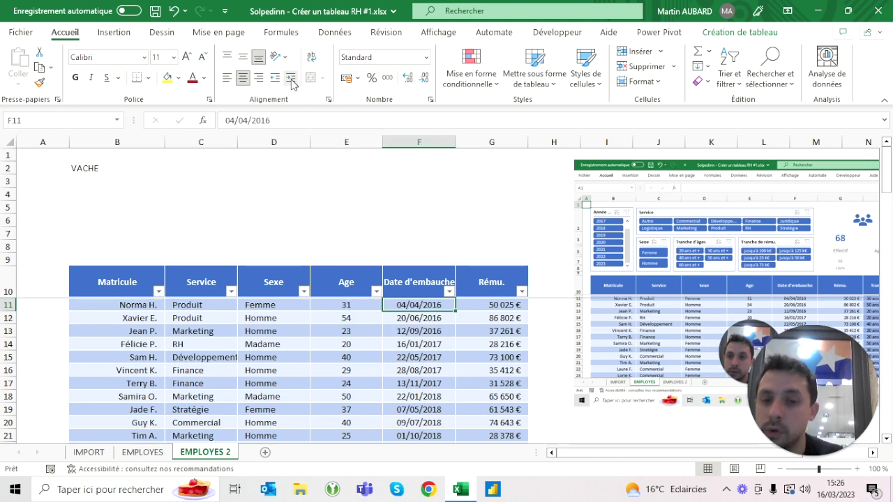
pyautogui.press('Right')
pyautogui.hotkey('shift', 'Down')
pyautogui.press('Left')
pyautogui.press('Left')
pyautogui.press('Left')
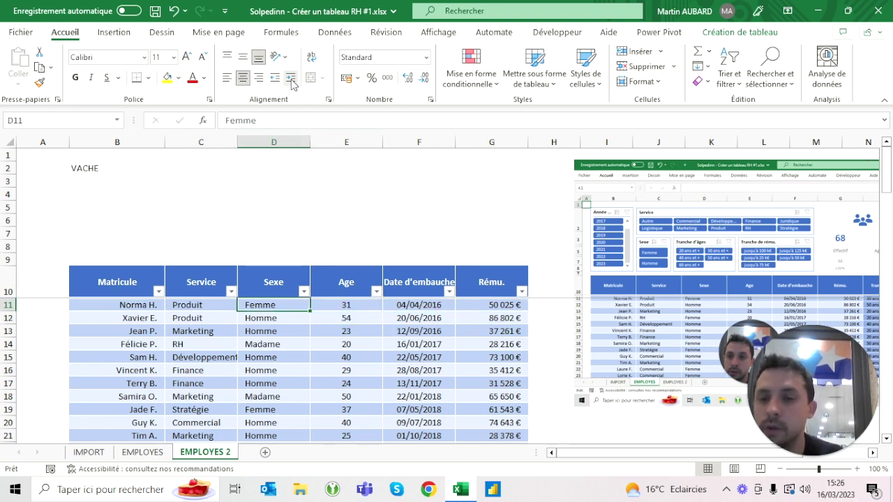
pyautogui.press('Left')
pyautogui.press('Left')
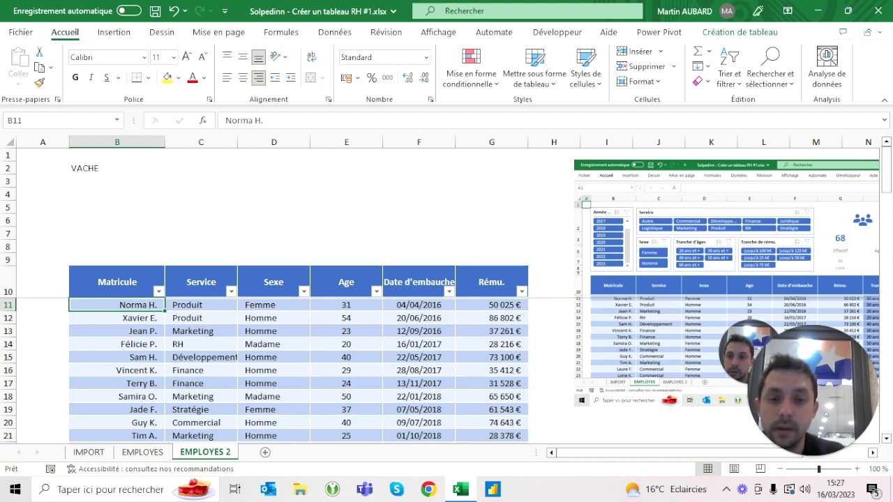
pyautogui.press('Right')
pyautogui.press('Right')
pyautogui.press('Right')
pyautogui.press('Right')
pyautogui.press('Down')
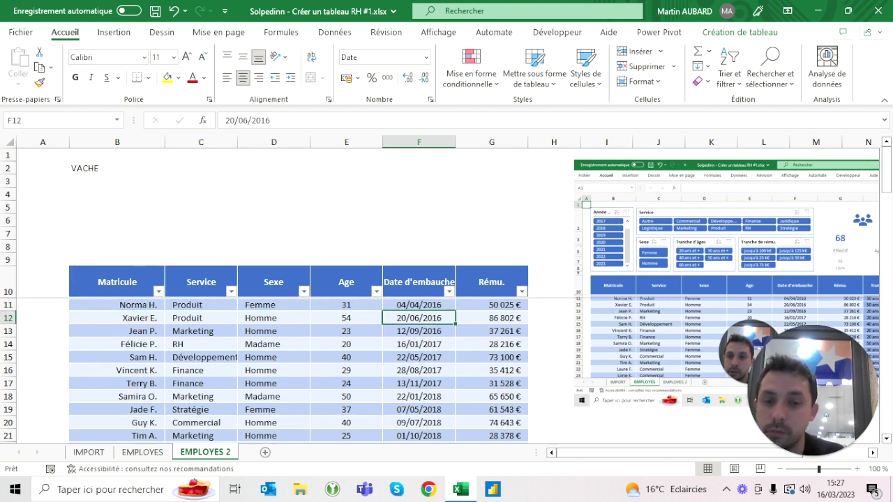
pyautogui.press('Down')
pyautogui.press('Down')
pyautogui.press('Down')
pyautogui.press('Down')
pyautogui.press('Down')
pyautogui.press('Down')
pyautogui.press('Down')
pyautogui.press('Down')
pyautogui.press('Up')
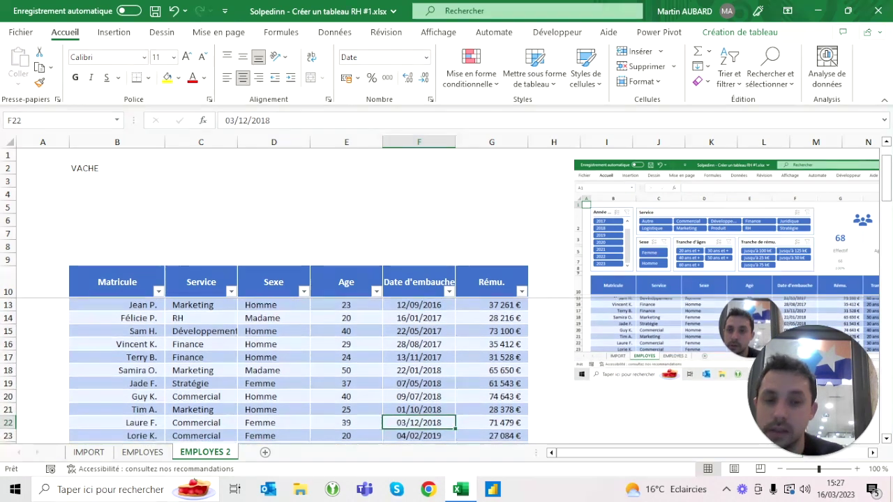
pyautogui.press('Up')
pyautogui.press('Up')
pyautogui.press('Up')
pyautogui.press('Up')
pyautogui.press('Up')
pyautogui.press('Up')
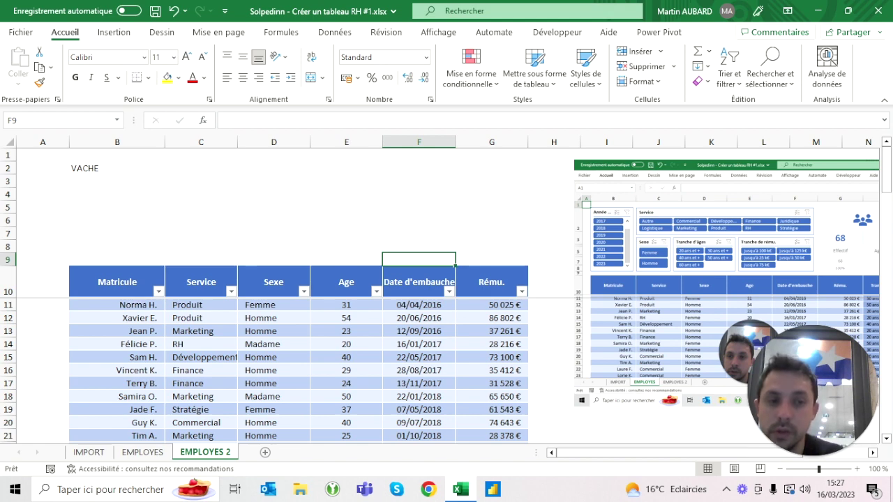
pyautogui.hscroll(2, 446, 289)
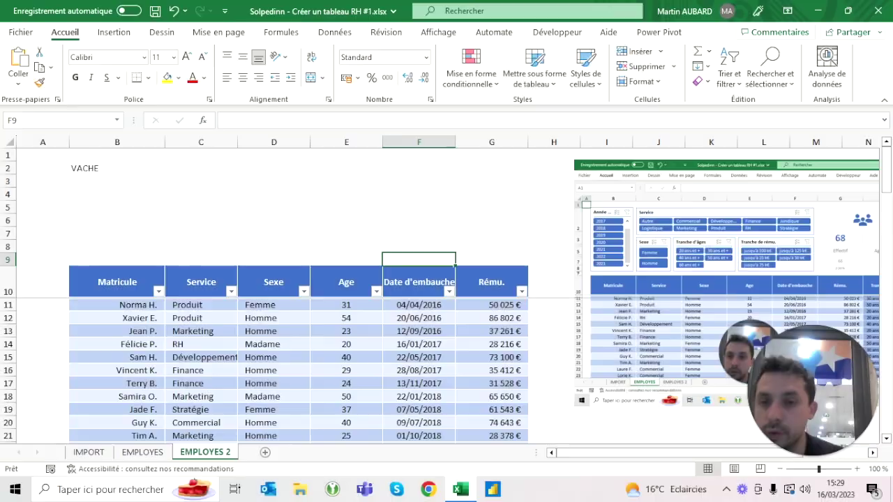
pyautogui.hscroll(2, 447, 289)
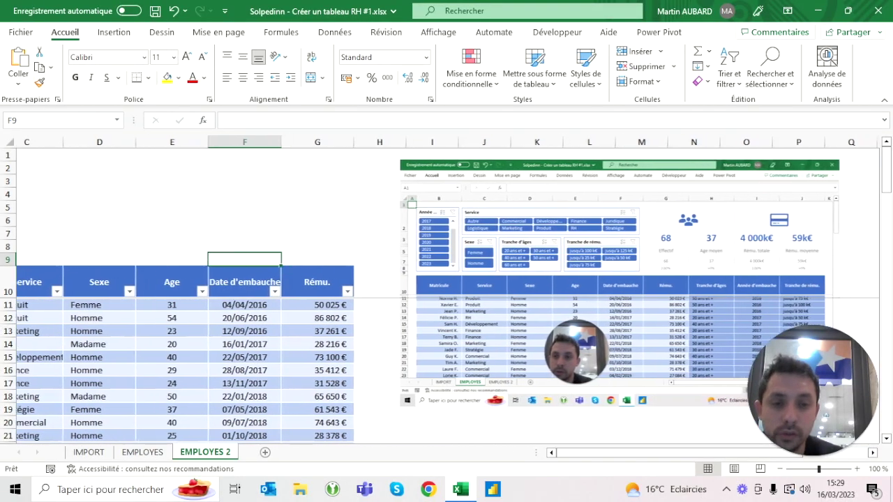
pyautogui.hscroll(2, 447, 290)
pyautogui.hscroll(2, 447, 290)
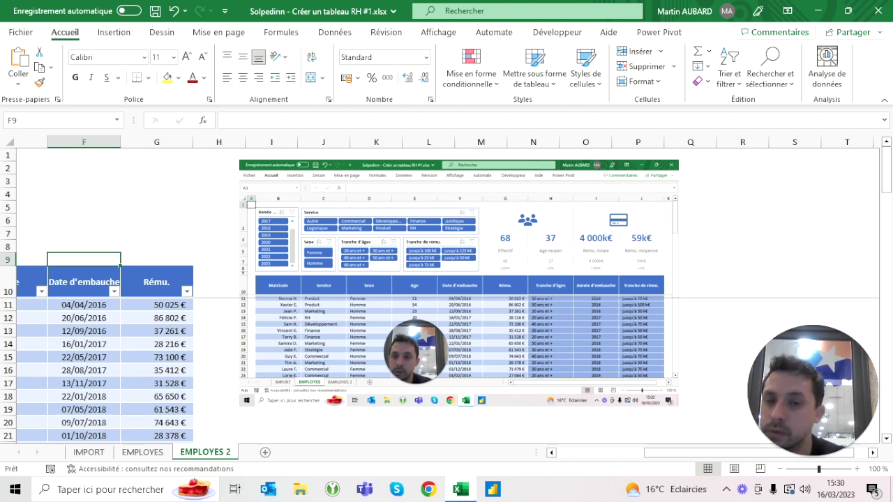
pyautogui.hscroll(-4, 447, 293)
pyautogui.hscroll(-1, 447, 293)
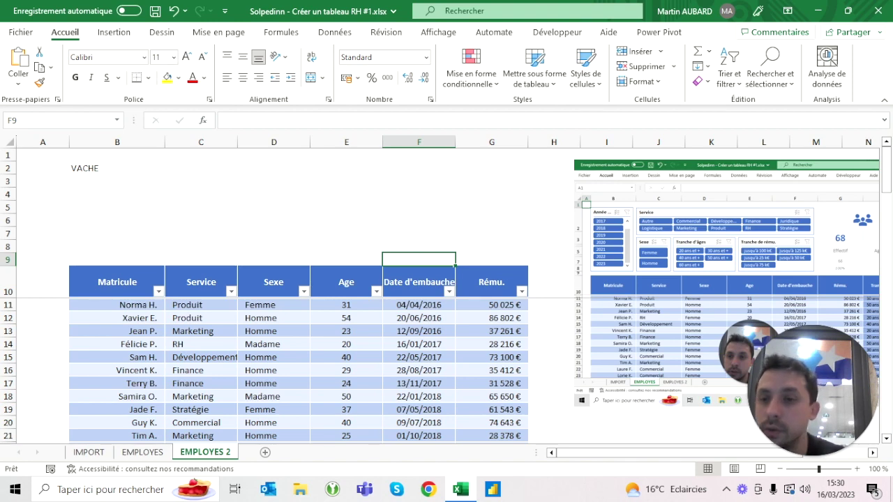
pyautogui.click(58, 143)
# Set the width of column A to 3
pyautogui.rightClick(57, 144)
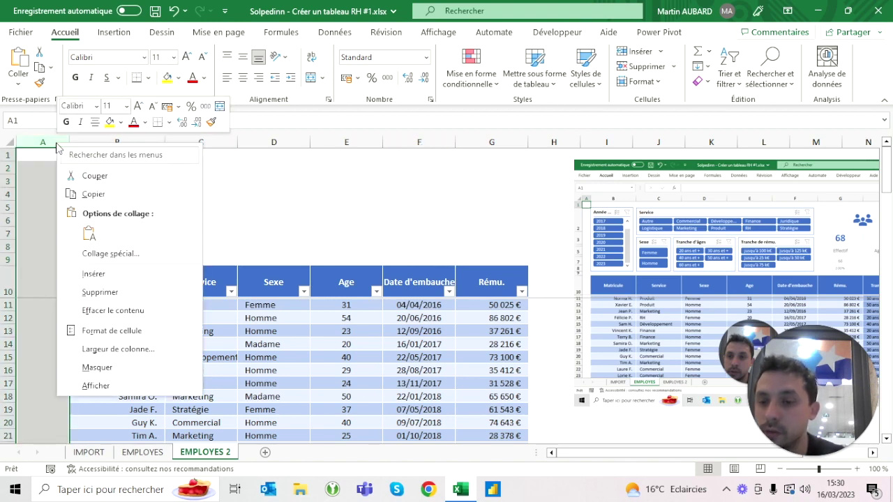
pyautogui.click(117, 349)
pyautogui.write('3')
pyautogui.press('Return')
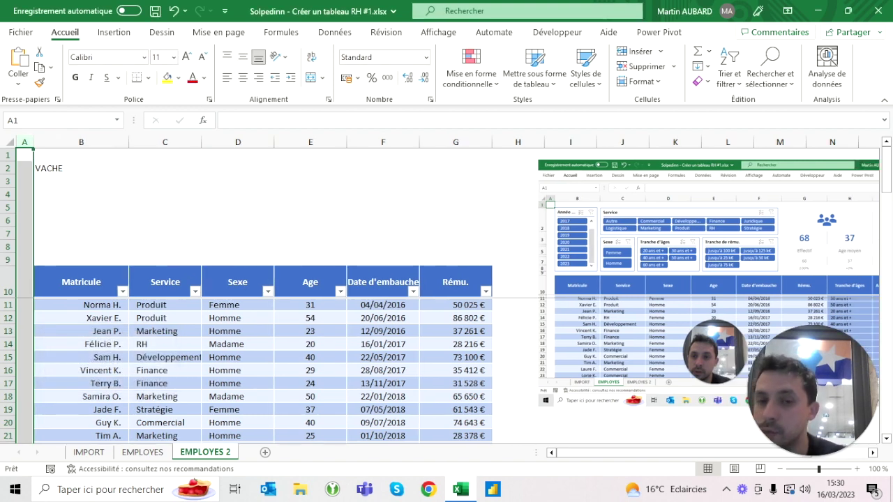
pyautogui.click(310, 246)
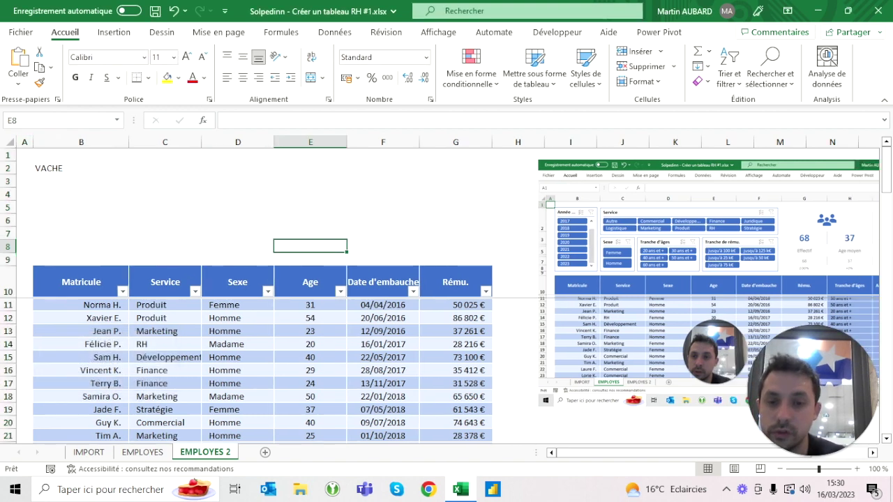
# Enter the headers Tranche d'âges, Année d'embauche and Tranche de rému. in H10:J10
pyautogui.moveTo(698, 231); pyautogui.dragTo(857, 230)
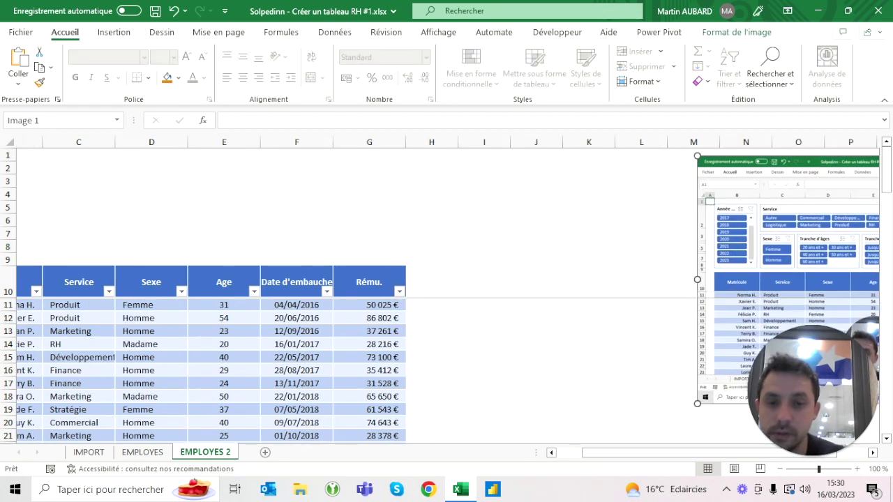
pyautogui.click(431, 282)
pyautogui.hscroll(5, 447, 291)
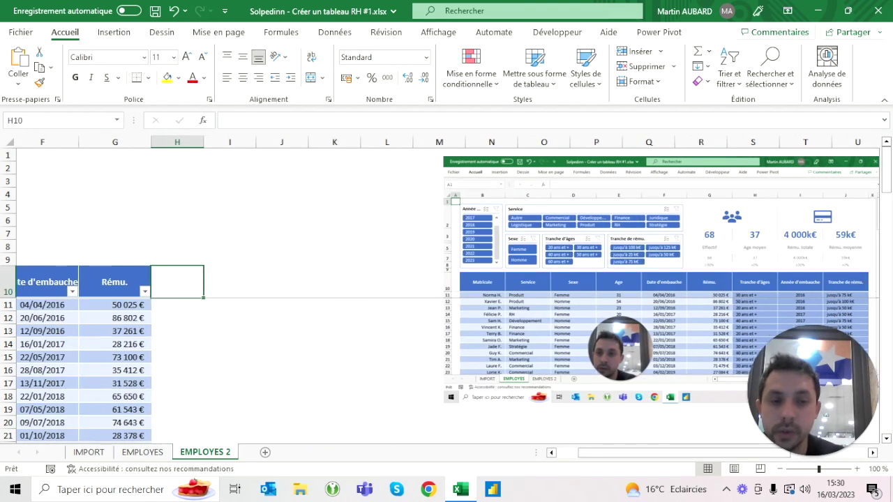
pyautogui.hscroll(1, 447, 290)
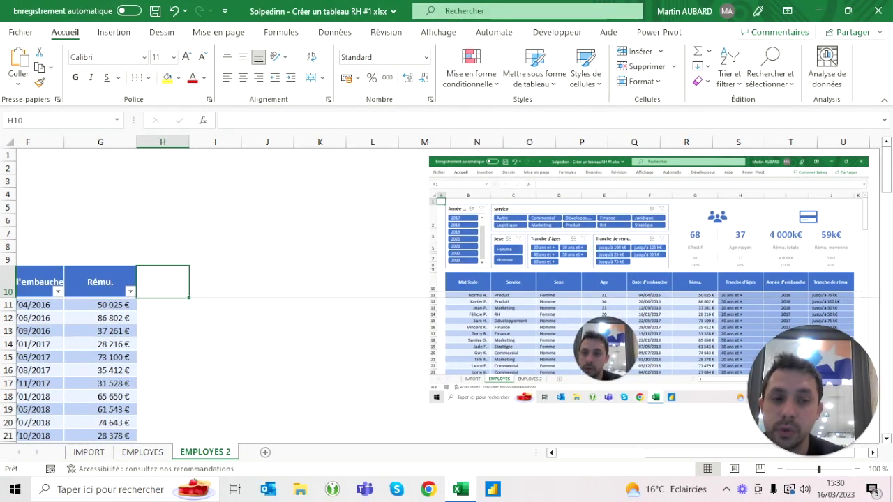
pyautogui.write("Tranche d'")
pyautogui.write('âges')
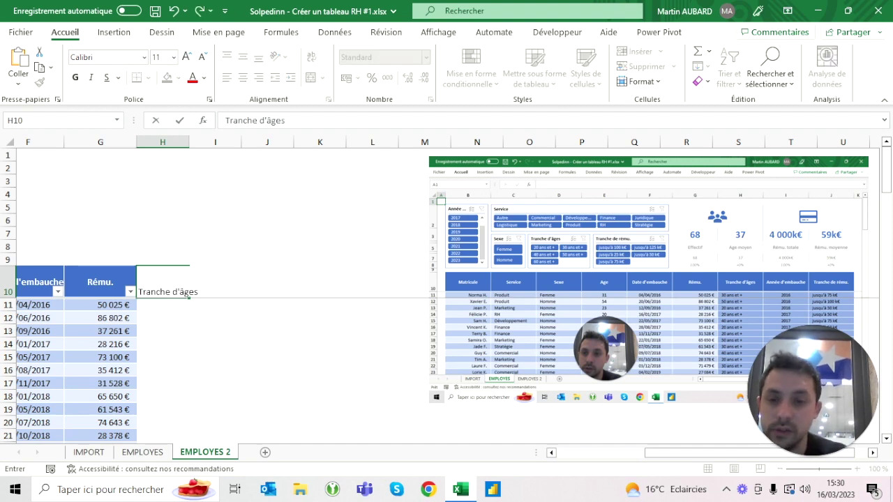
pyautogui.press('Tab')
pyautogui.write("Année d'mbauche")
pyautogui.press('Tab')
pyautogui.write('T')
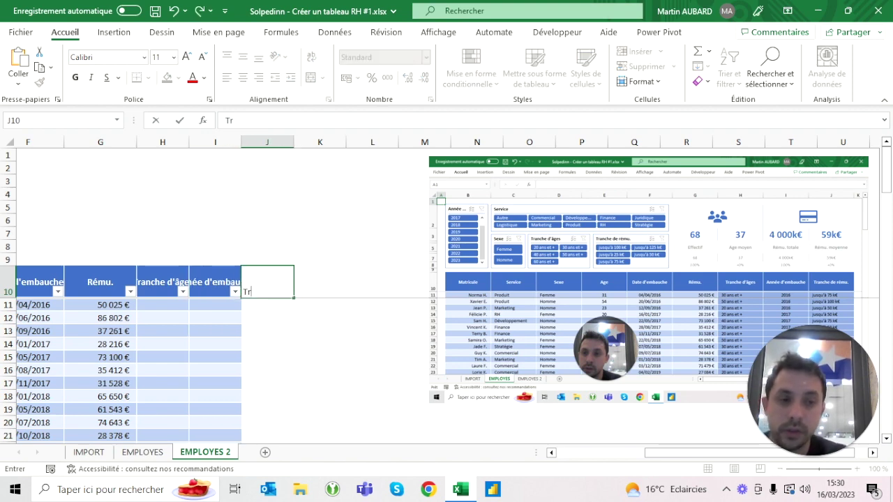
pyautogui.write('rand')
pyautogui.write(' de rému.')
pyautogui.press('Return')
pyautogui.press('Up')
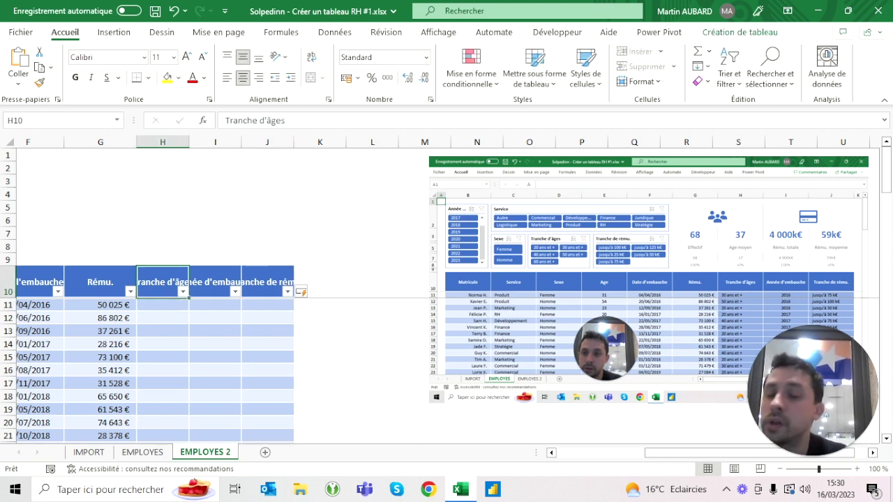
# Widen columns C through J to an equal width
pyautogui.moveTo(267, 142); pyautogui.dragTo(166, 143)
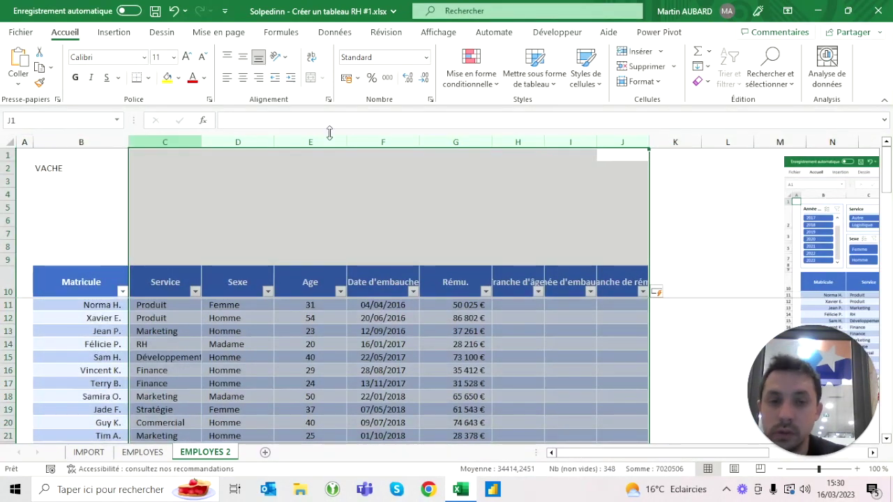
pyautogui.moveTo(596, 143); pyautogui.dragTo(616, 142)
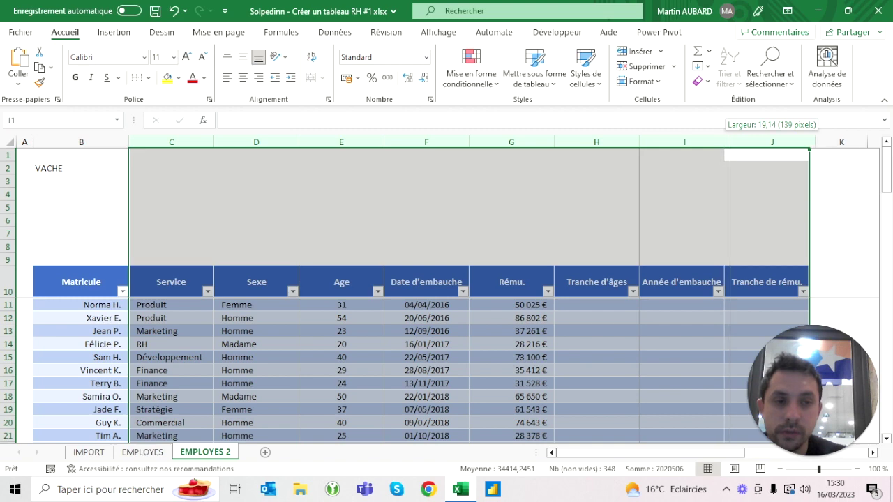
pyautogui.moveTo(725, 142); pyautogui.dragTo(765, 143)
pyautogui.click(629, 193)
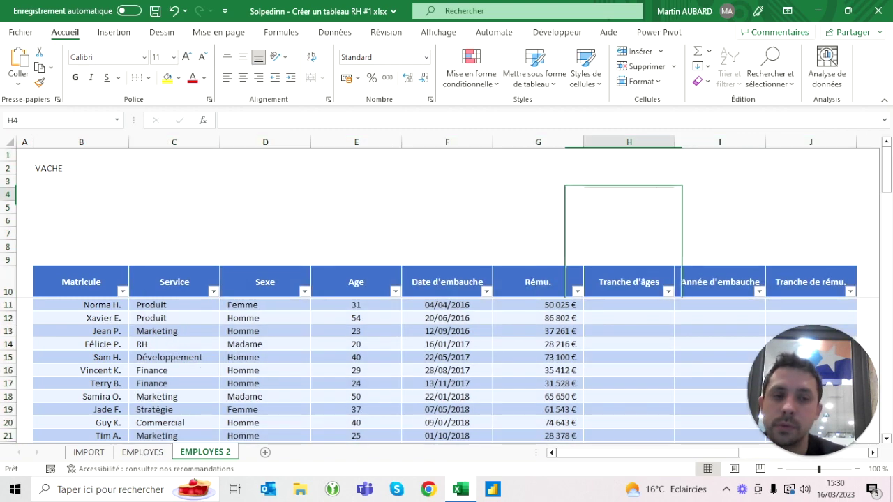
# Paste the dashboard screenshot and shrink it to a thumbnail above the table's left side
pyautogui.hotkey('ctrl', 'v')
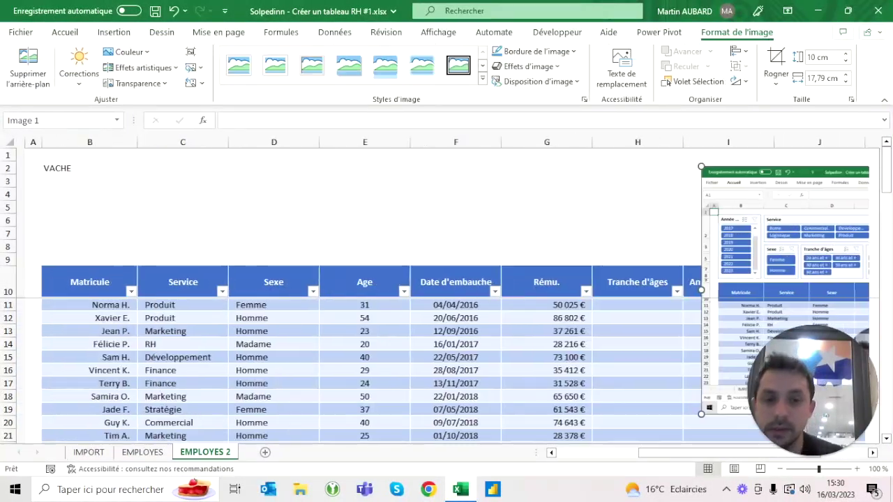
pyautogui.click(265, 245)
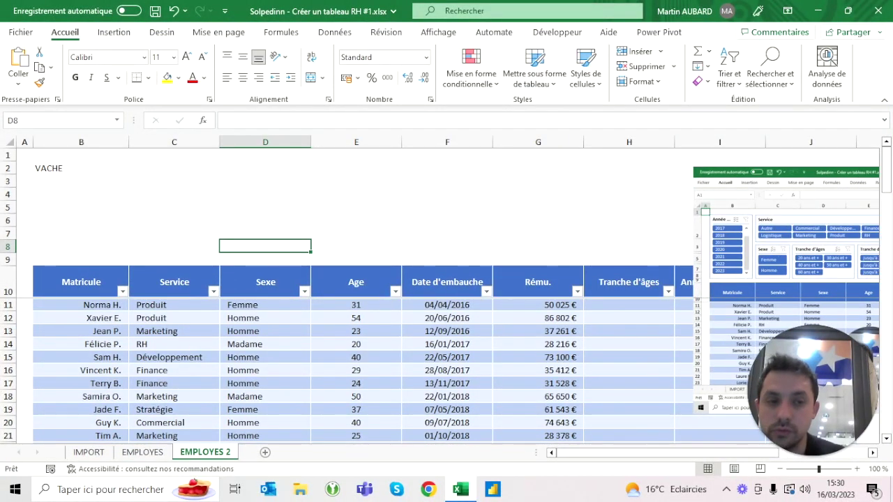
pyautogui.moveTo(695, 169); pyautogui.dragTo(224, 182)
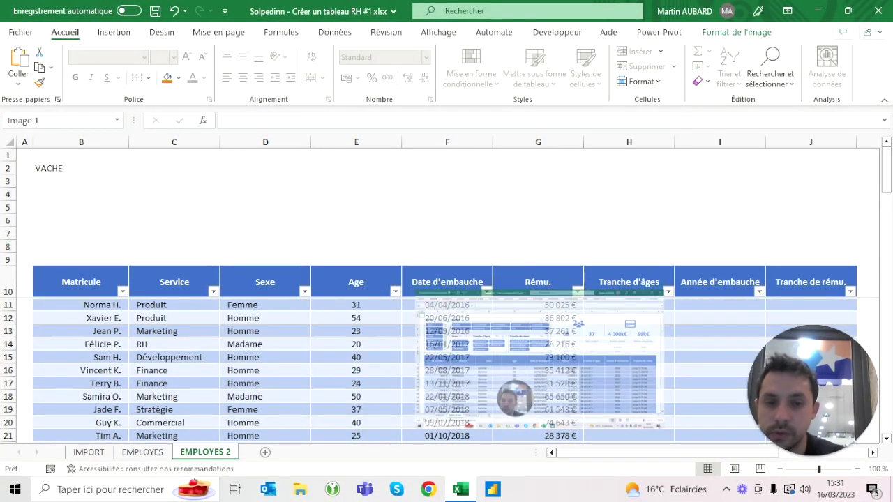
pyautogui.moveTo(664, 430); pyautogui.dragTo(479, 265)
pyautogui.moveTo(376, 206); pyautogui.dragTo(303, 216)
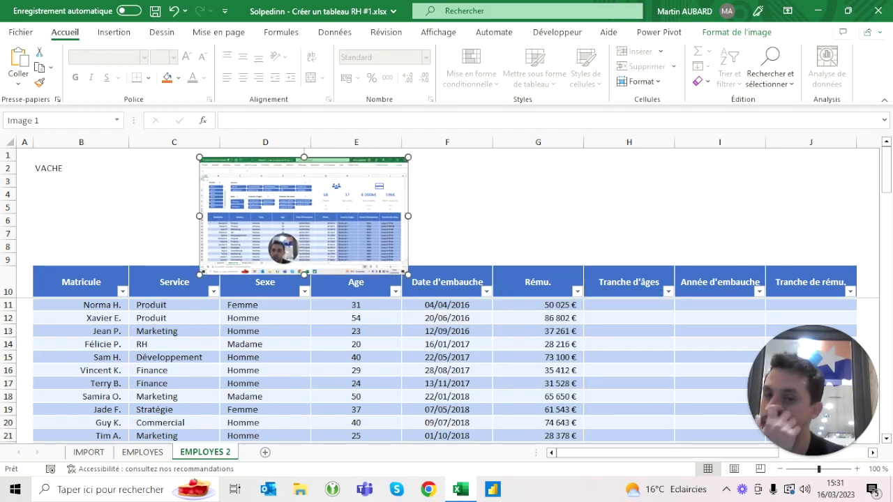
pyautogui.click(451, 220)
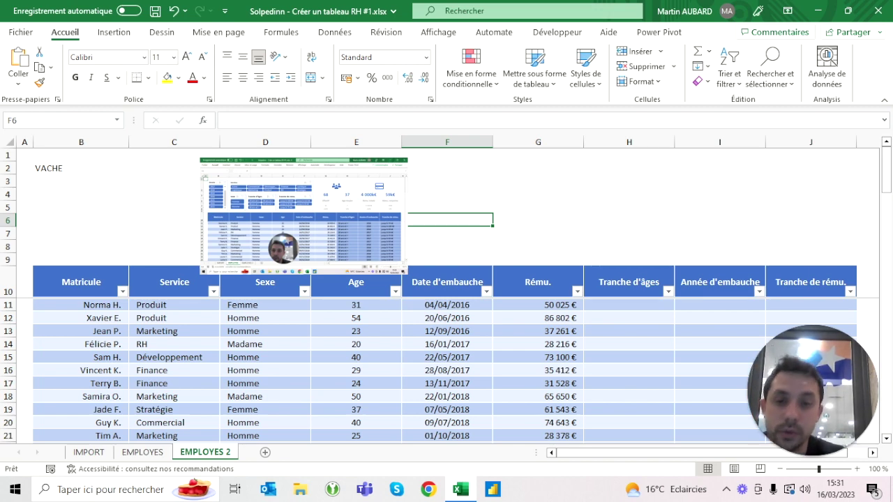
pyautogui.click(629, 282)
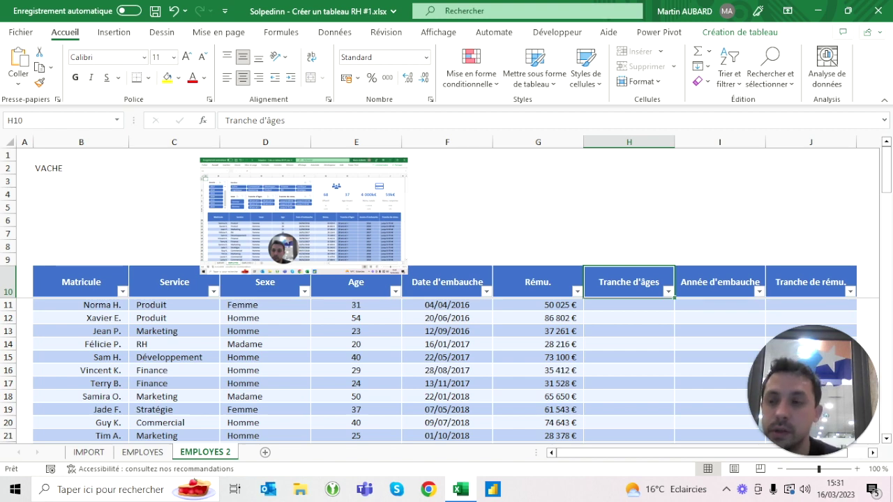
pyautogui.hscroll(1, 429, 294)
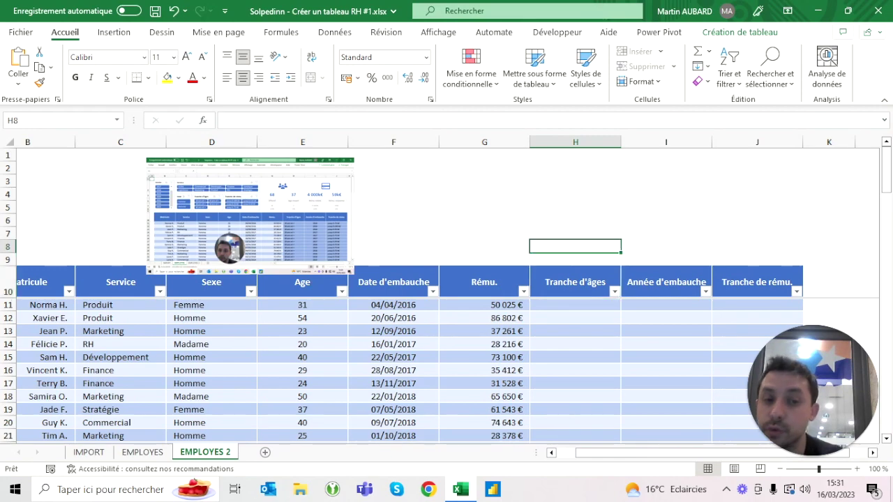
pyautogui.click(575, 305)
# Fill the new data cells H11:J78 with the table's blue
pyautogui.moveTo(575, 305)
pyautogui.mouseDown()
pyautogui.moveTo(757, 305)
pyautogui.moveTo(802, 436)
pyautogui.mouseUp()
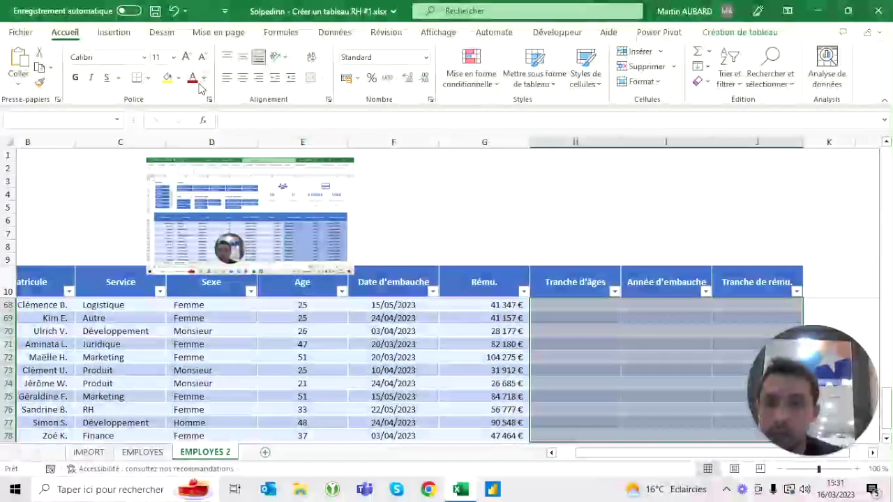
pyautogui.click(178, 77)
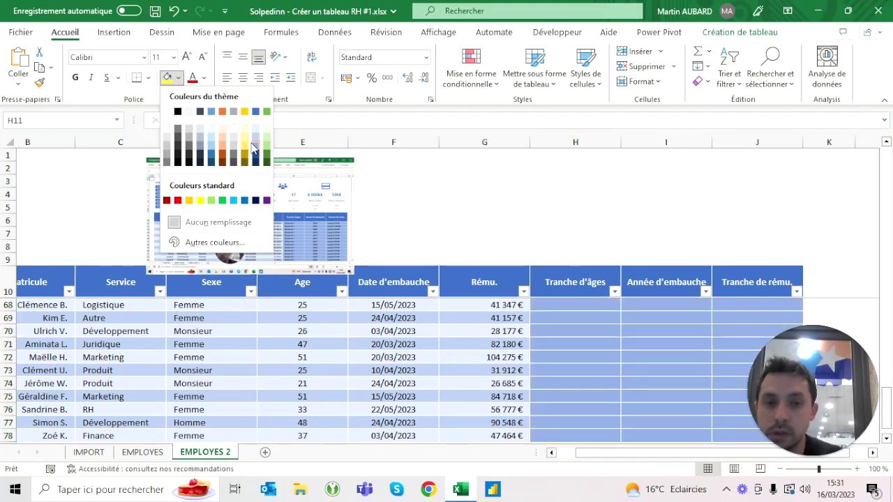
pyautogui.click(256, 142)
# Give the H10:J10 headers the dark navy fill matching the existing headers
pyautogui.moveTo(575, 282); pyautogui.dragTo(757, 282)
pyautogui.click(178, 78)
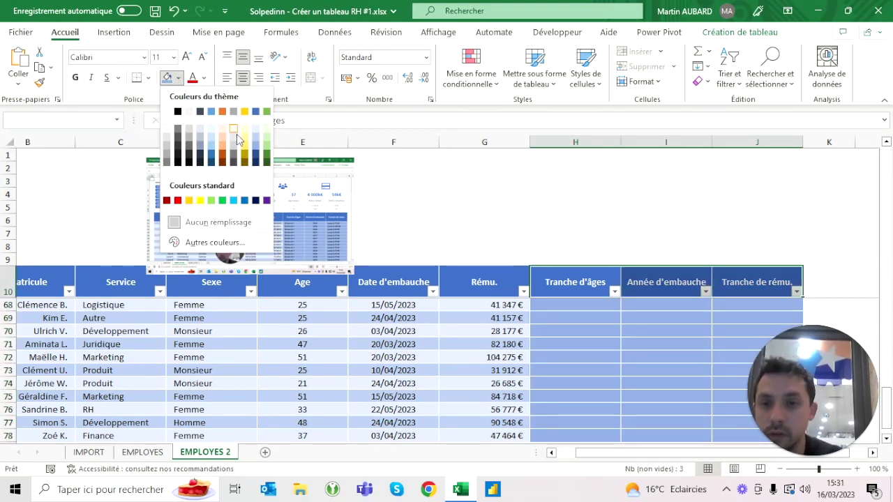
pyautogui.click(258, 154)
pyautogui.click(575, 282)
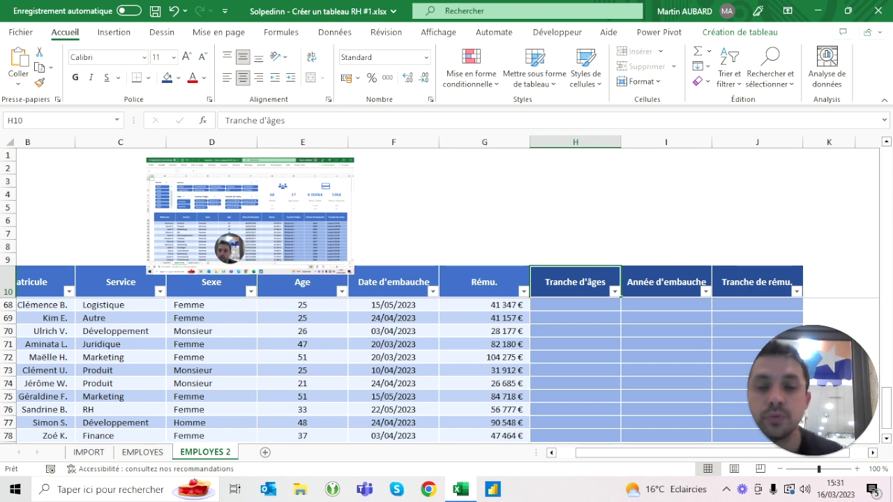
pyautogui.moveTo(575, 305); pyautogui.dragTo(757, 331)
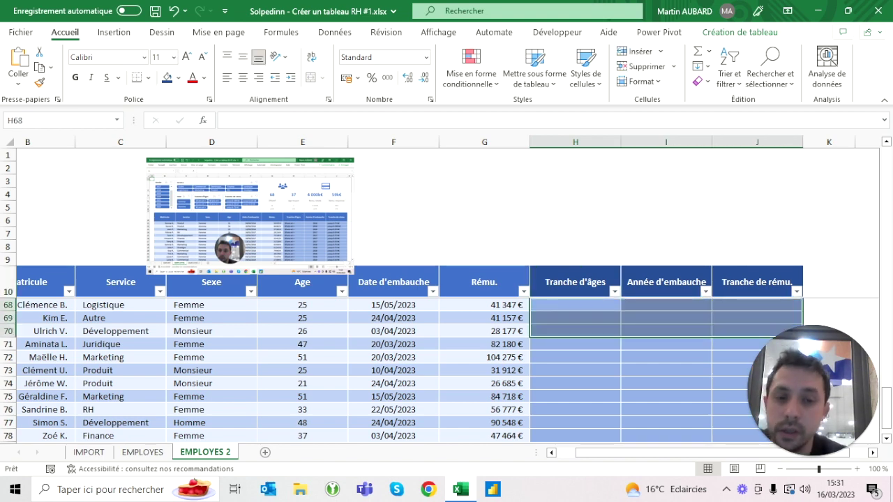
pyautogui.moveTo(485, 305); pyautogui.dragTo(120, 305)
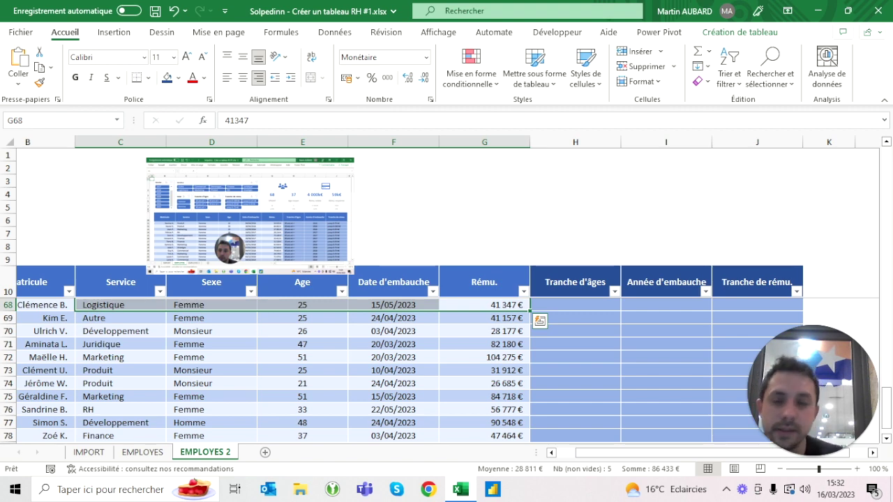
pyautogui.press('Left')
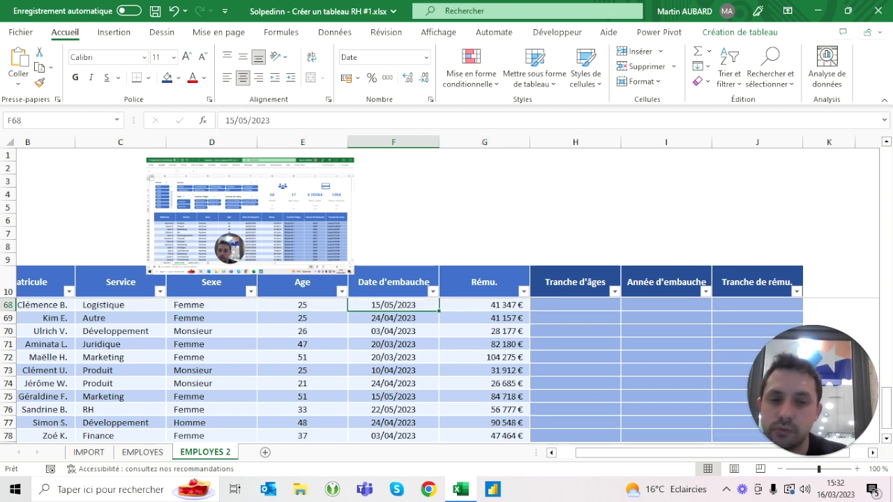
pyautogui.press('Left')
pyautogui.press('Left')
pyautogui.press('Left')
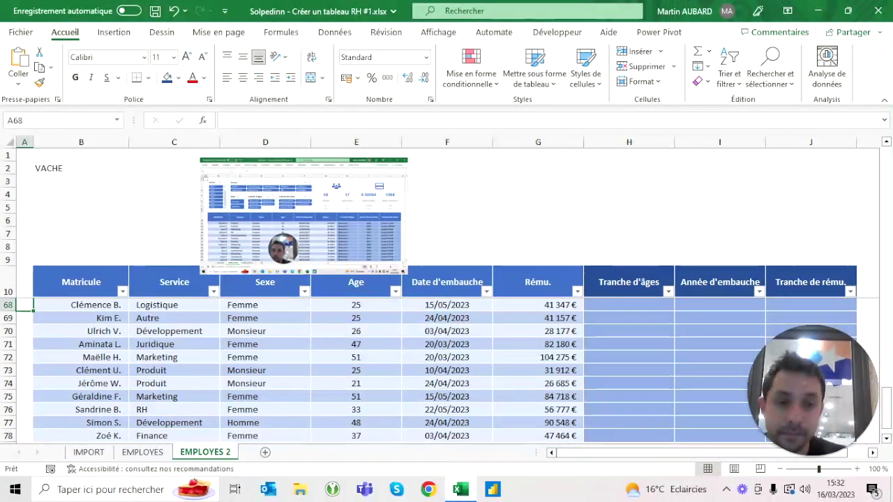
# Enter a first =ANNEE hire-date formula in the Année d'embauche column
pyautogui.click(629, 305)
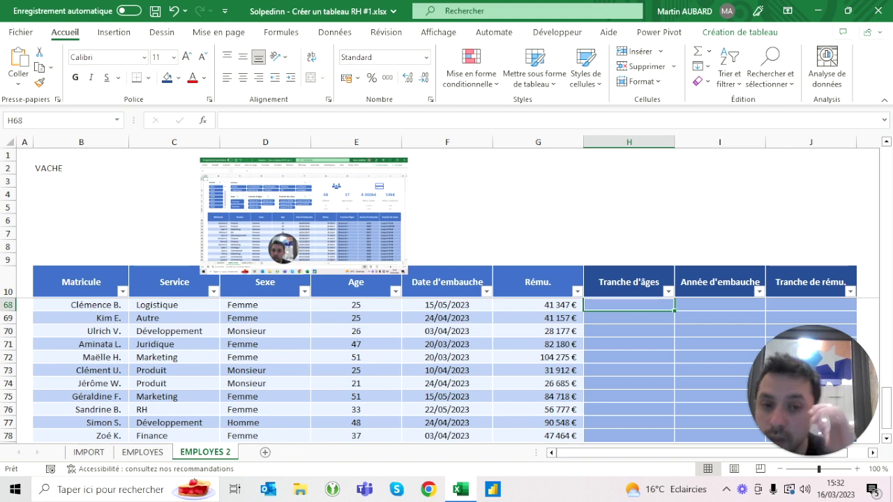
pyautogui.click(629, 282)
pyautogui.click(719, 305)
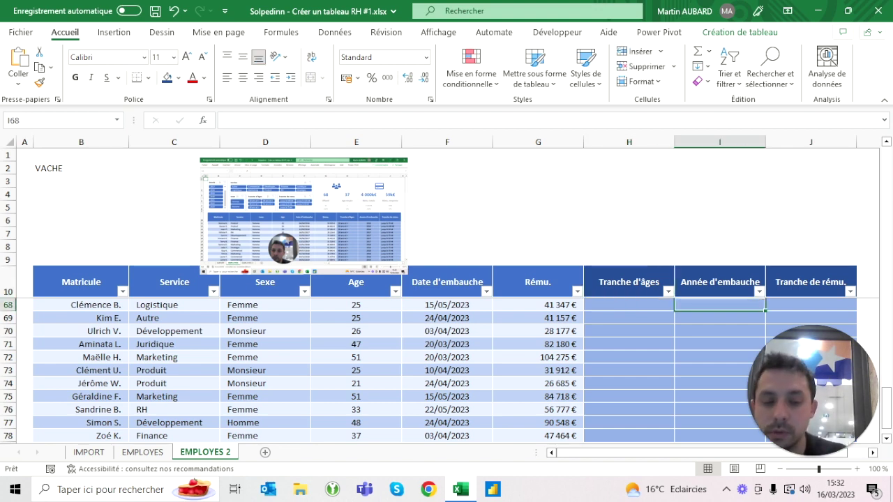
pyautogui.write('=annee(')
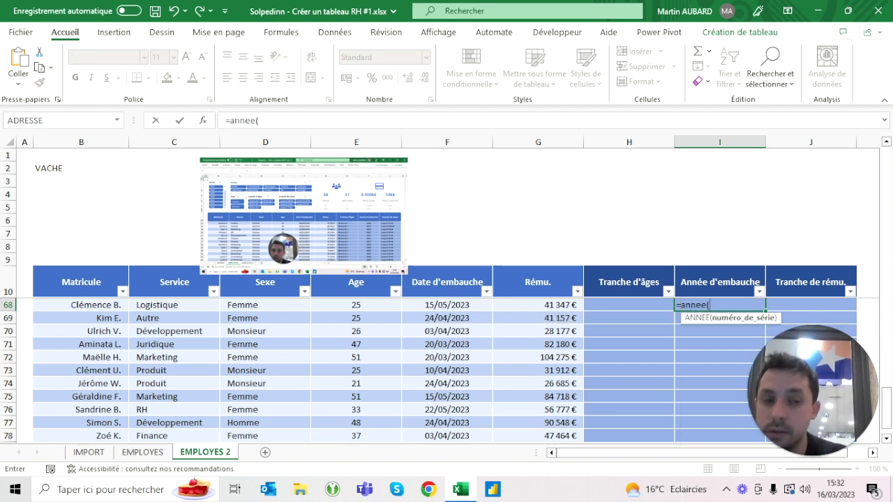
pyautogui.click(447, 305)
pyautogui.write(')')
pyautogui.press('Return')
pyautogui.press('Up')
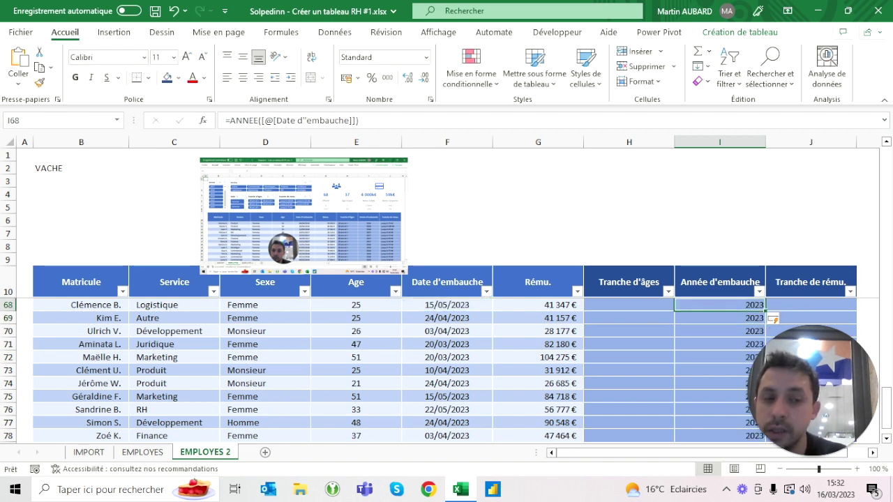
pyautogui.scroll(1, 447, 370)
pyautogui.hotkey('ctrl', 'Up')
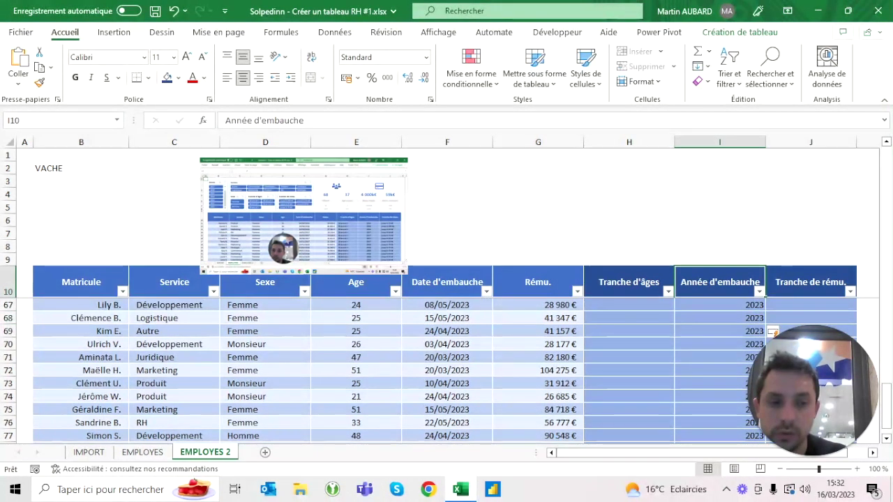
pyautogui.press('Down')
pyautogui.press('Up')
pyautogui.press('Down')
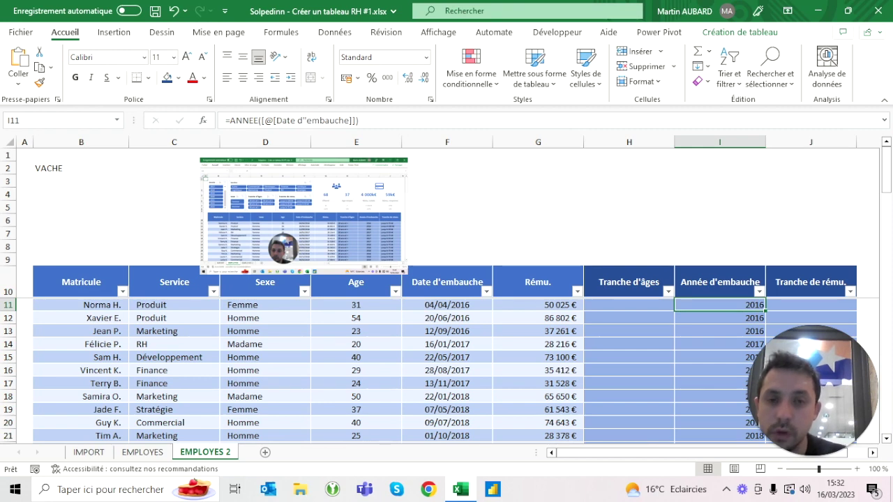
# Undo it and enter =ANNEE([@[Date d'embauche]]) in I11 to fill the hire years
pyautogui.hotkey('ctrl', 'z')
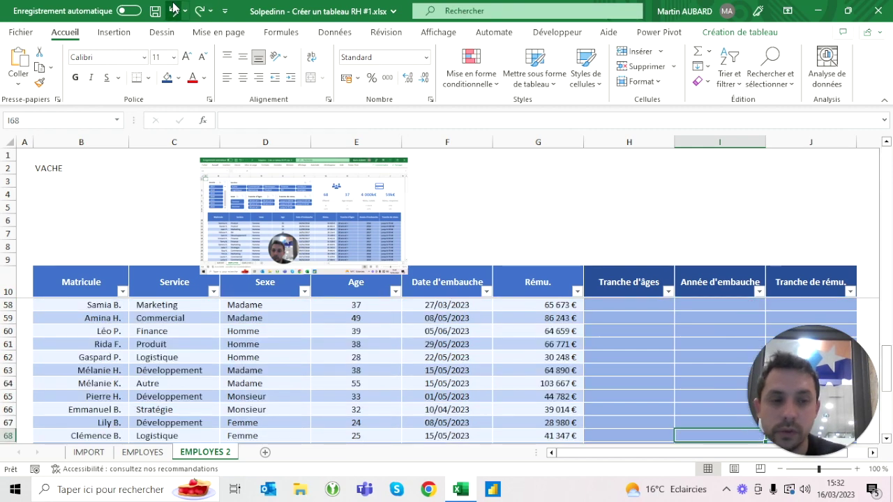
pyautogui.hotkey('ctrl', 'Up')
pyautogui.press('Down')
pyautogui.write('=annee(')
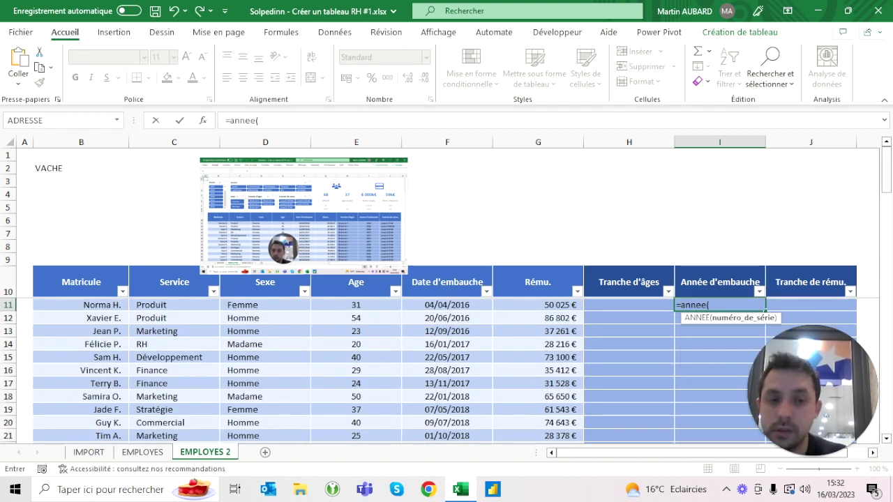
pyautogui.click(448, 305)
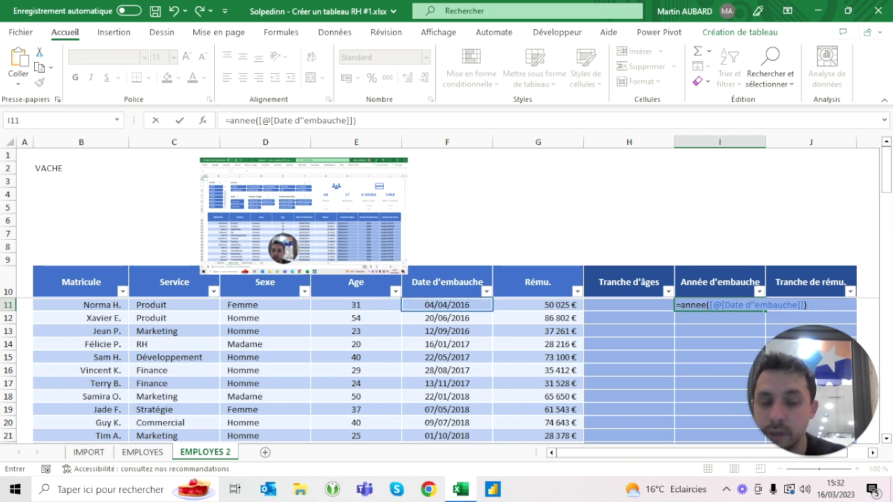
pyautogui.hotkey('ctrl', 'Return')
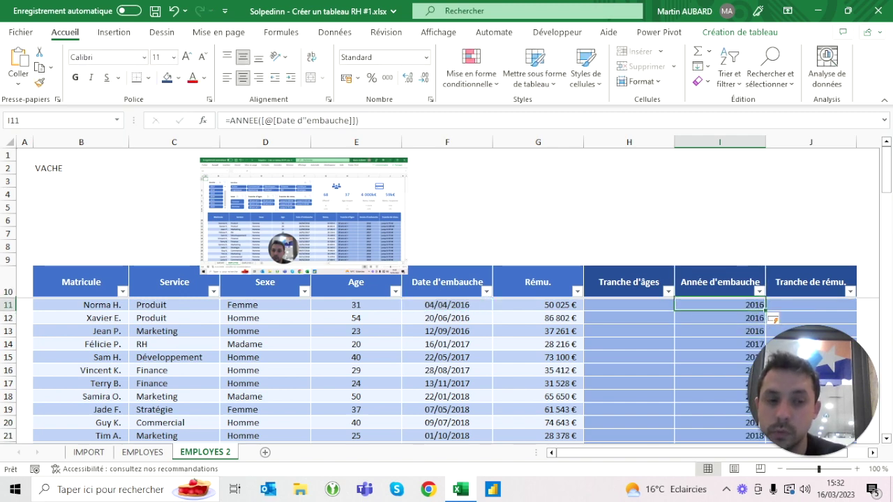
# Centre the hire years, 2016 through 2023, in I11:I78
pyautogui.hotkey('ctrl', 'shift', 'Down')
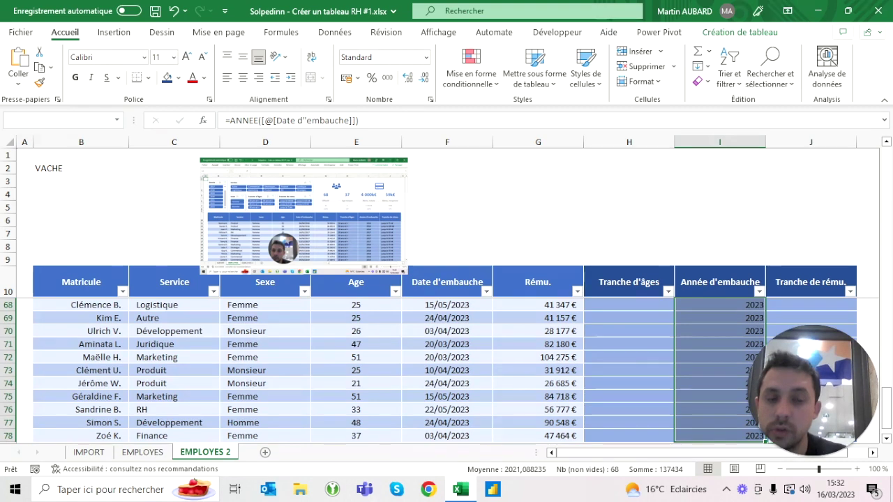
pyautogui.click(242, 77)
pyautogui.hotkey('ctrl', 'Up')
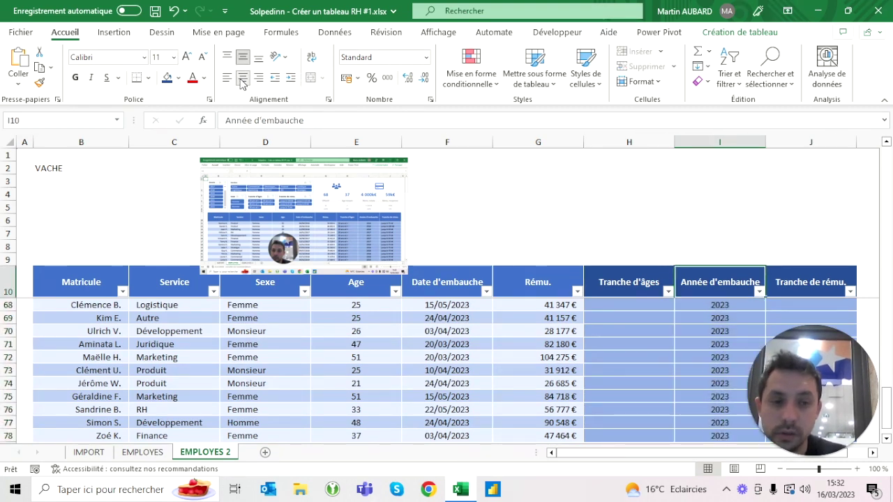
pyautogui.press('Down')
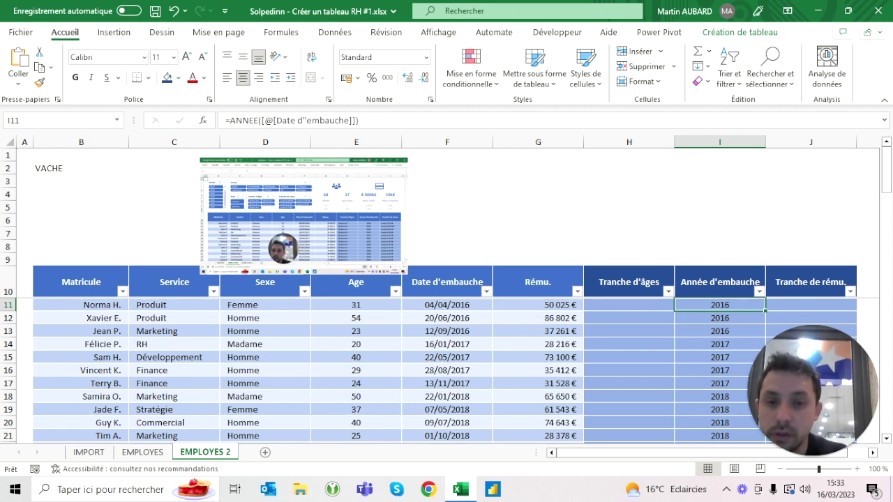
pyautogui.click(403, 271)
pyautogui.click(303, 216)
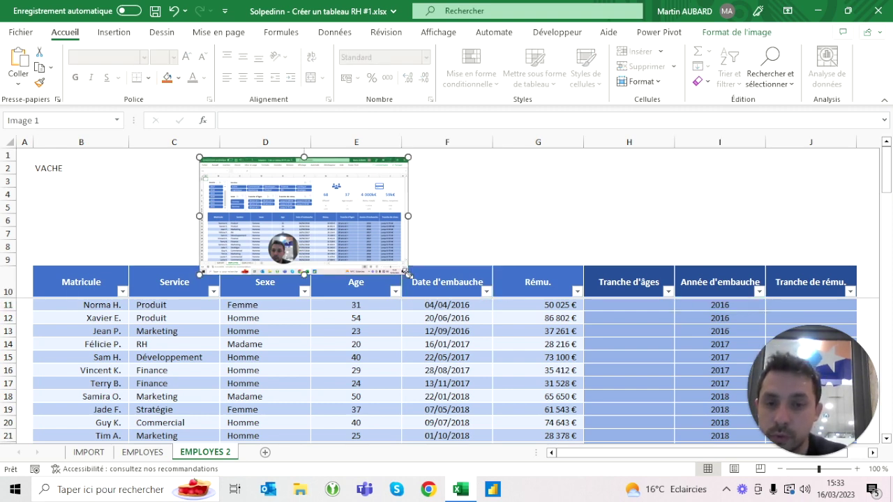
pyautogui.moveTo(406, 274); pyautogui.dragTo(686, 431)
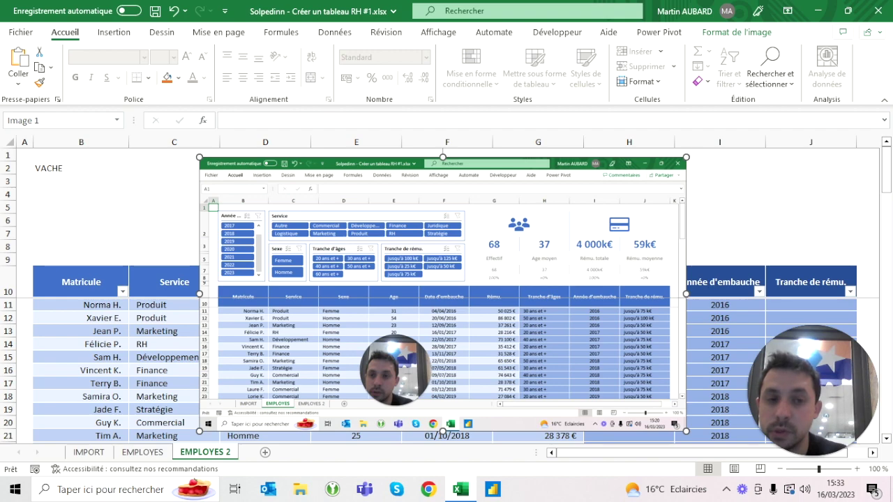
pyautogui.moveTo(686, 432); pyautogui.dragTo(402, 271)
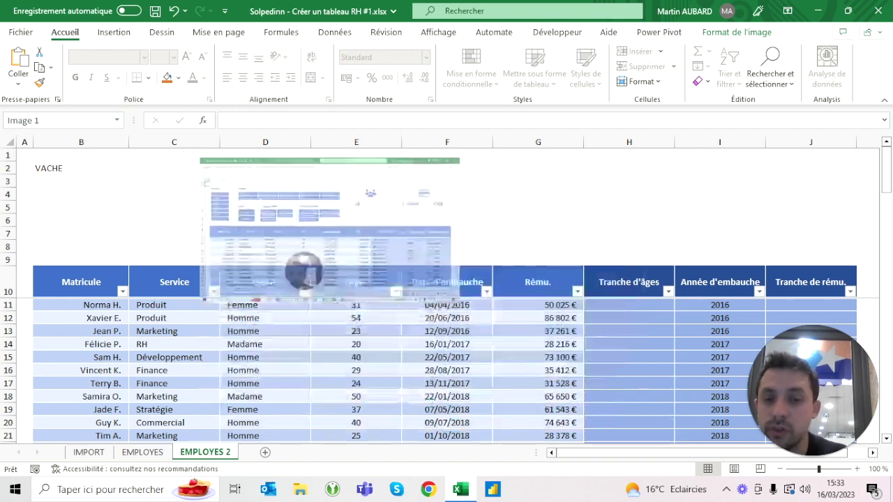
pyautogui.click(629, 282)
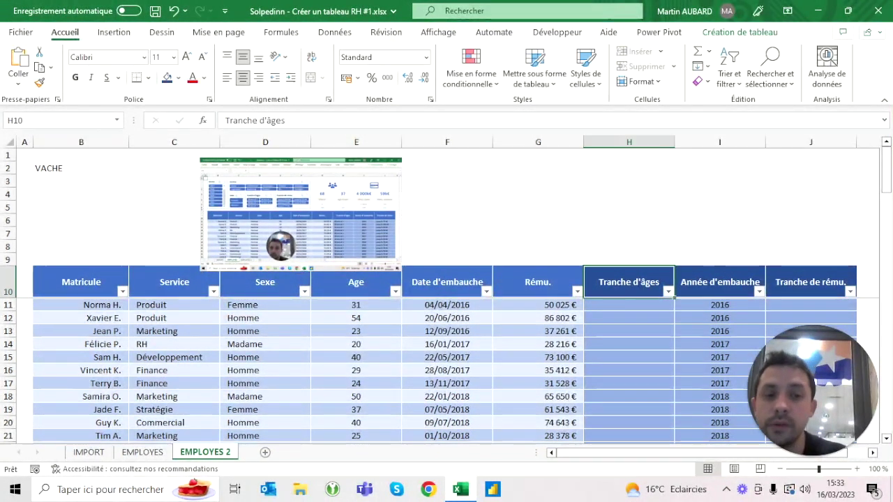
pyautogui.click(628, 305)
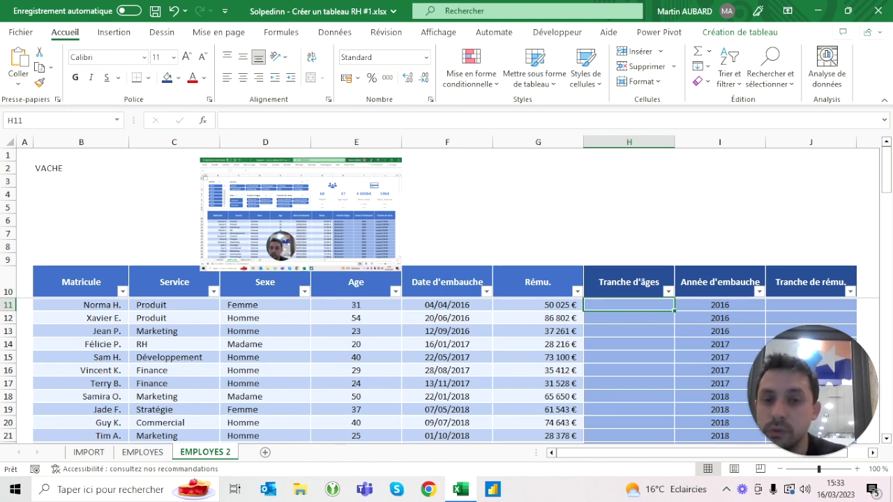
pyautogui.click(301, 215)
pyautogui.moveTo(403, 271); pyautogui.dragTo(604, 384)
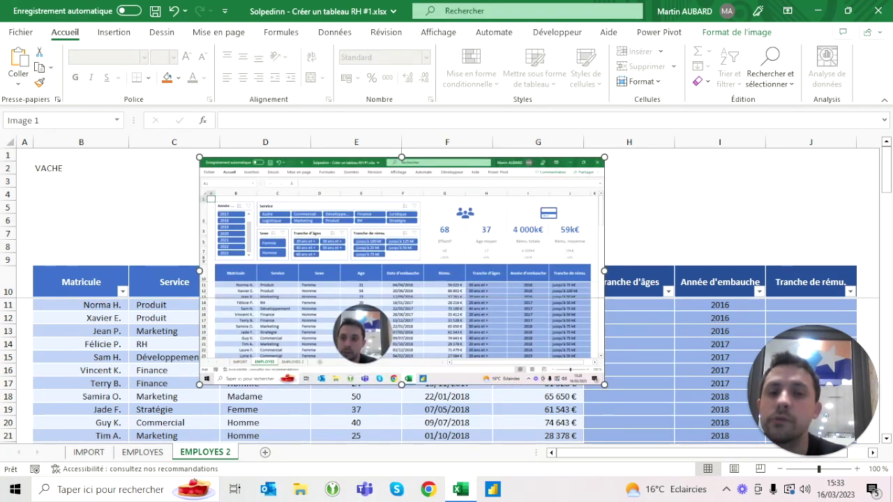
pyautogui.moveTo(604, 384); pyautogui.dragTo(412, 276)
pyautogui.click(628, 282)
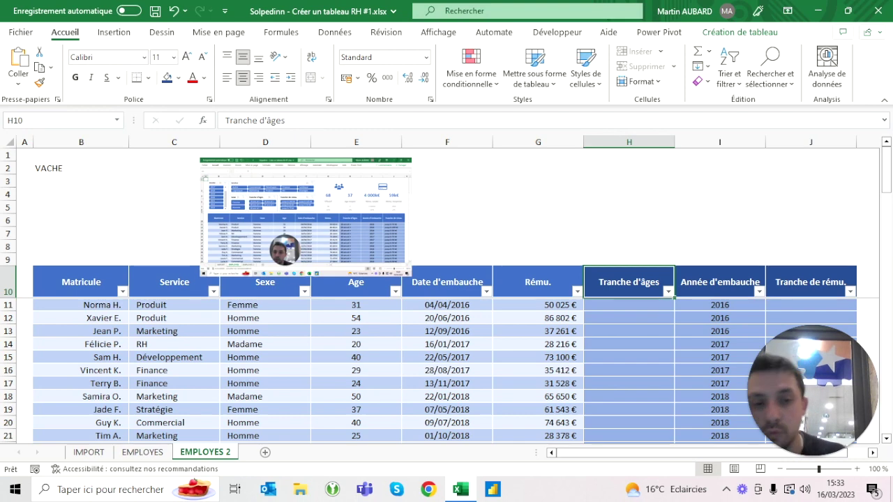
pyautogui.click(629, 305)
pyautogui.write('=plancher')
pyautogui.doubleClick(632, 330)
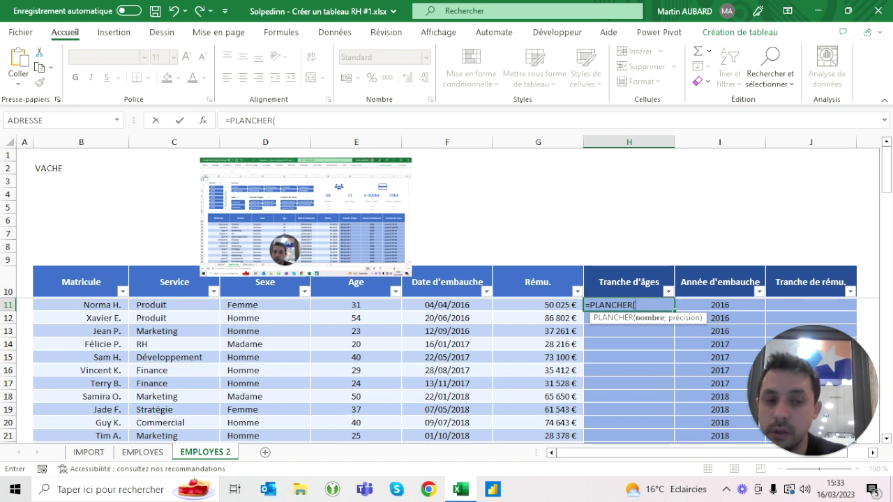
pyautogui.click(356, 305)
pyautogui.write(';')
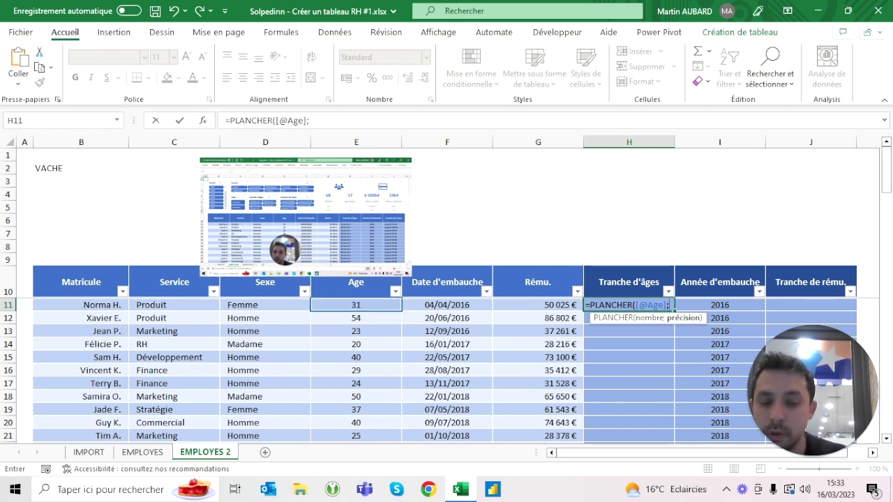
pyautogui.write('25)')
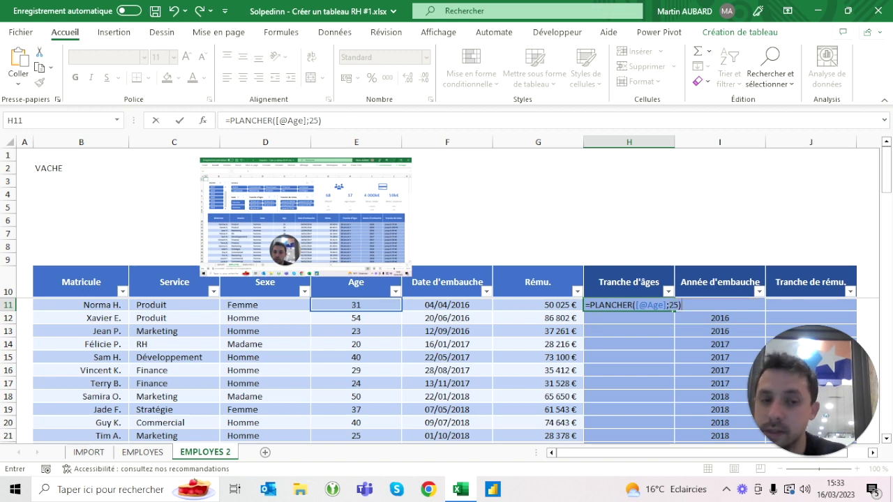
pyautogui.hotkey('ctrl', 'Return')
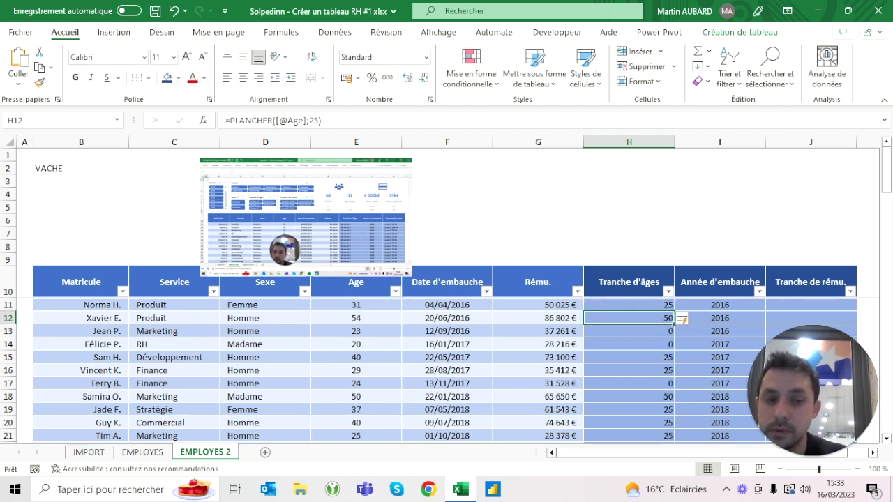
pyautogui.hotkey('ctrl', 'shift', 'Down')
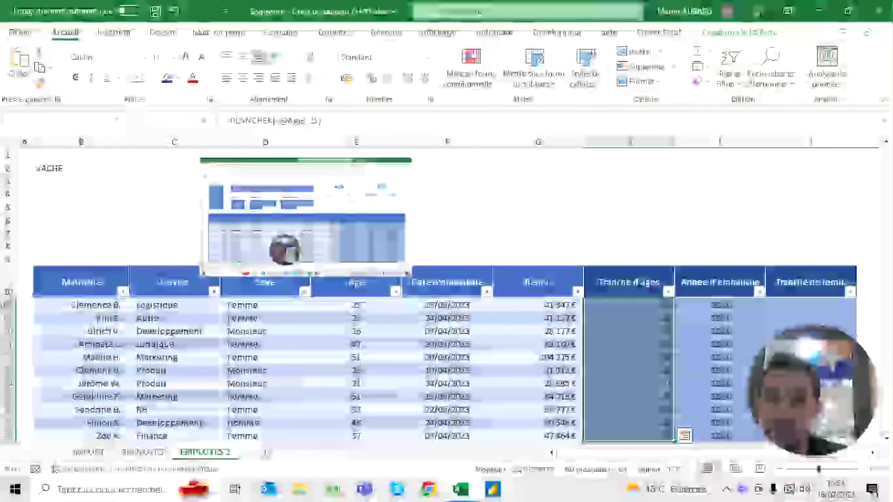
pyautogui.click(227, 77)
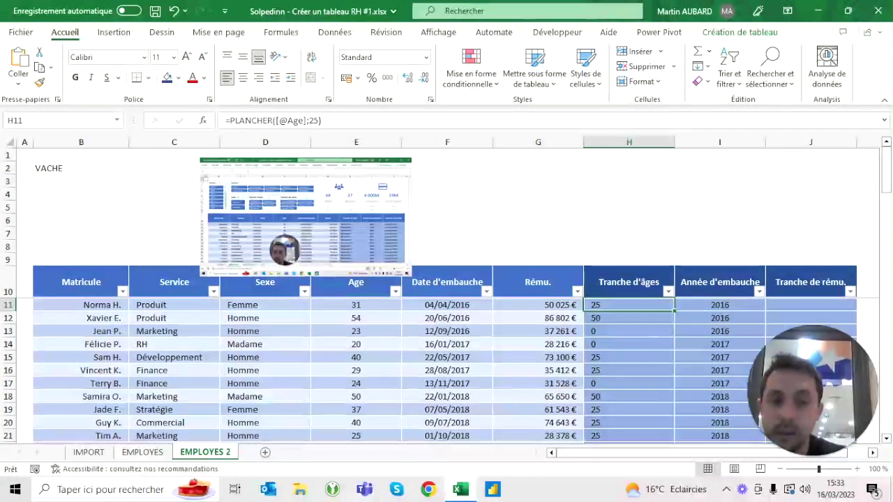
# Compare the ages 31, 54 and 23 against the age-band formula in H11
pyautogui.click(356, 305)
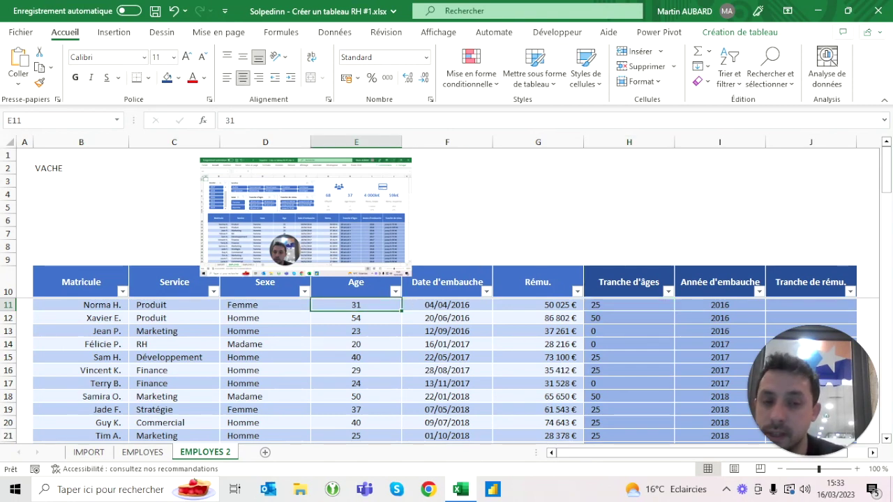
pyautogui.click(356, 318)
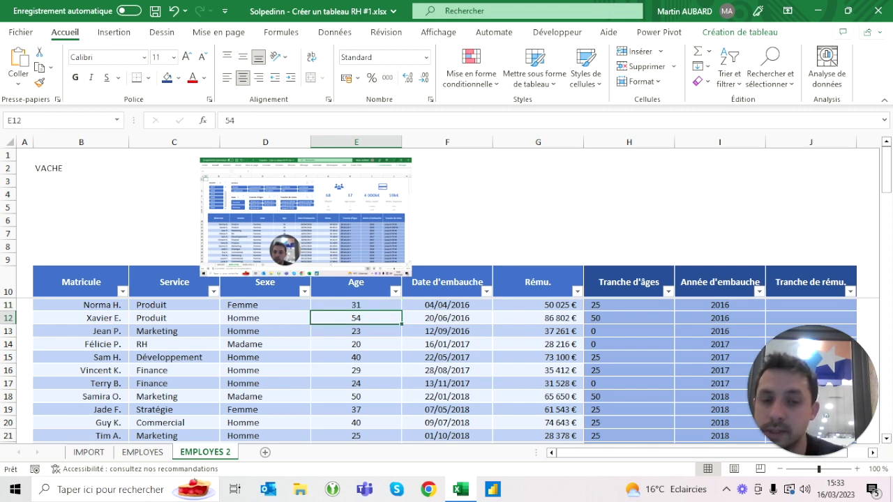
pyautogui.click(628, 305)
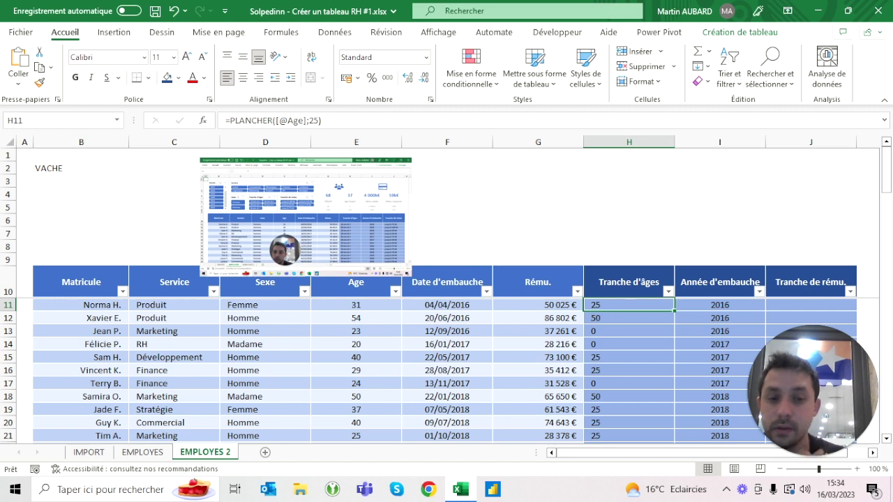
pyautogui.click(356, 330)
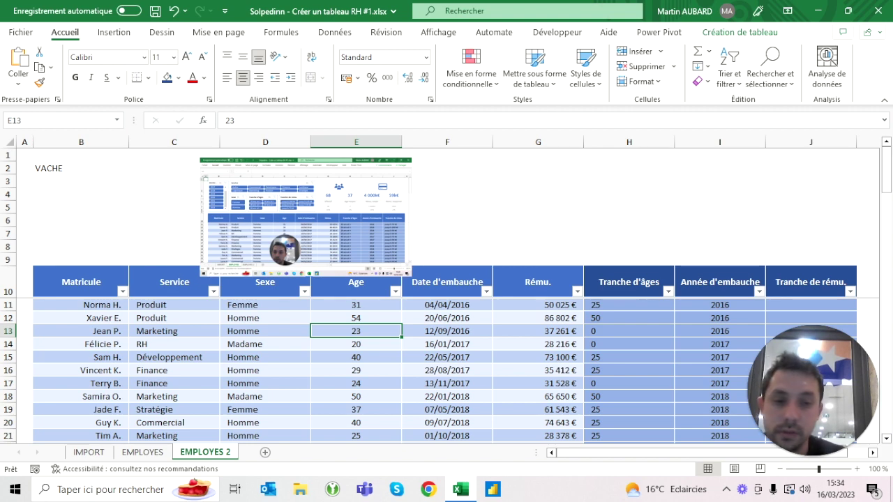
# Change the age-band rounding multiple in H11 from 25 to 10
pyautogui.click(628, 305)
pyautogui.press('F2')
pyautogui.press('Left')
pyautogui.press('BackSpace')
pyautogui.press('BackSpace')
pyautogui.write('10')
pyautogui.hotkey('ctrl', 'Return')
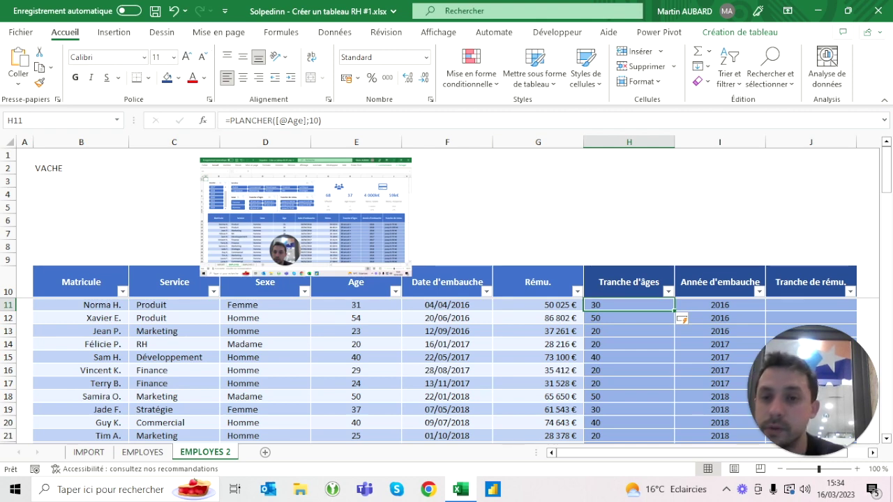
# Review the age-band formula's arguments in the formula bar, leaving it unchanged
pyautogui.click(229, 120)
pyautogui.hotkey('shift', 'End')
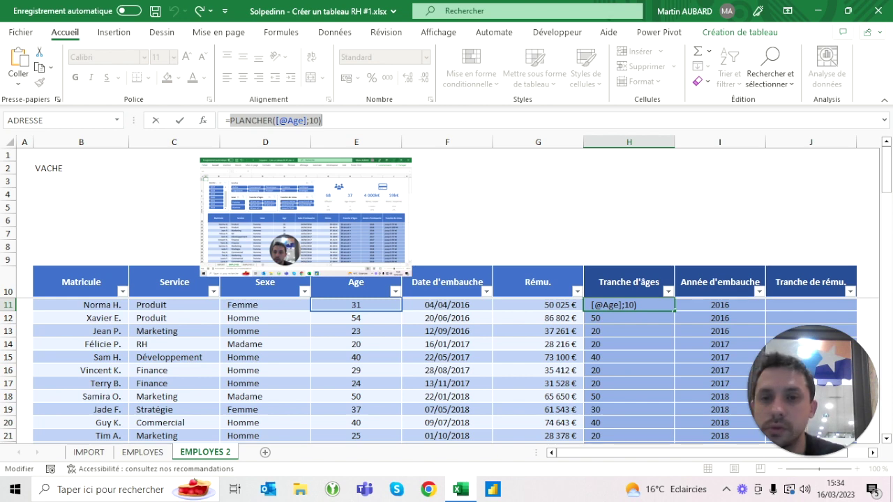
pyautogui.hotkey('ctrl', 'Return')
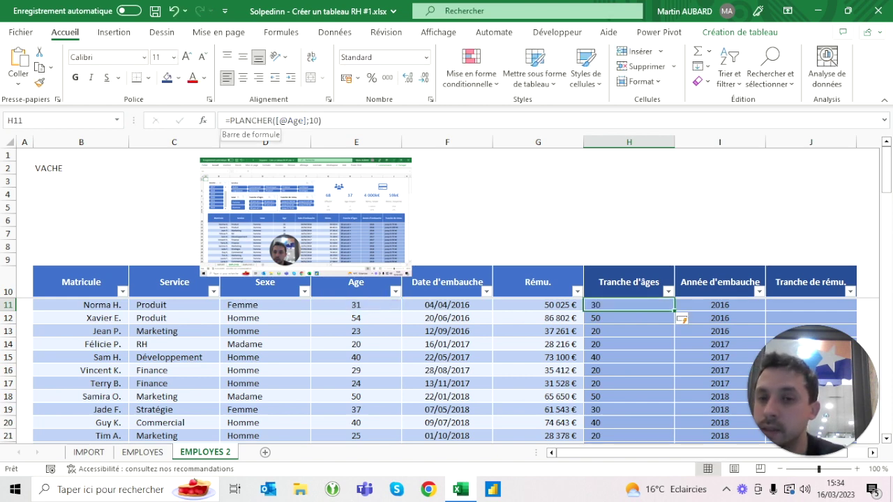
pyautogui.moveTo(276, 121); pyautogui.dragTo(319, 121)
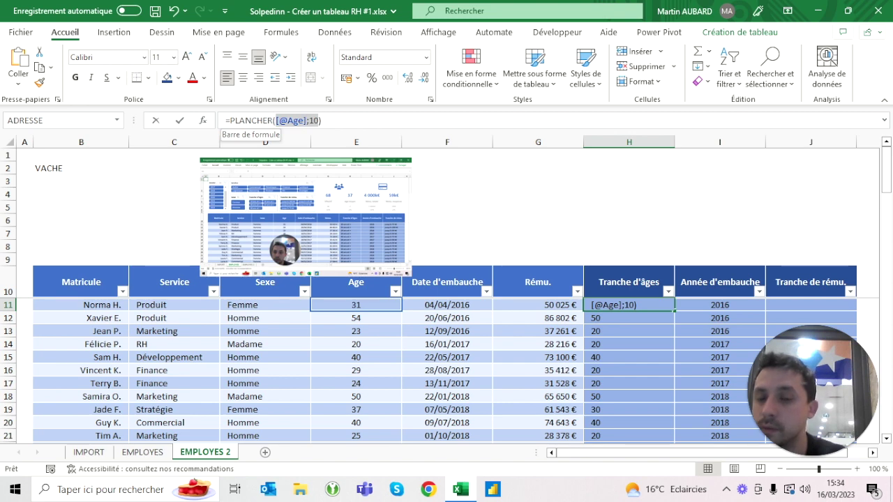
pyautogui.click(320, 121)
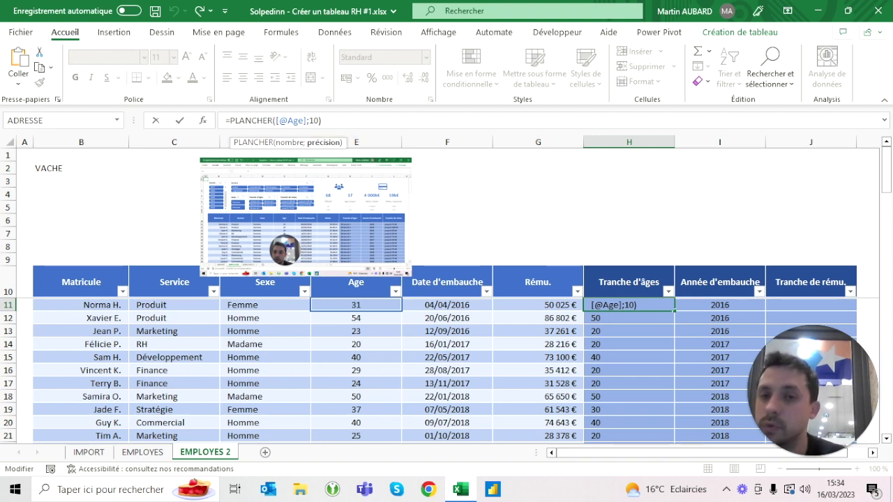
pyautogui.hotkey('ctrl', 'Return')
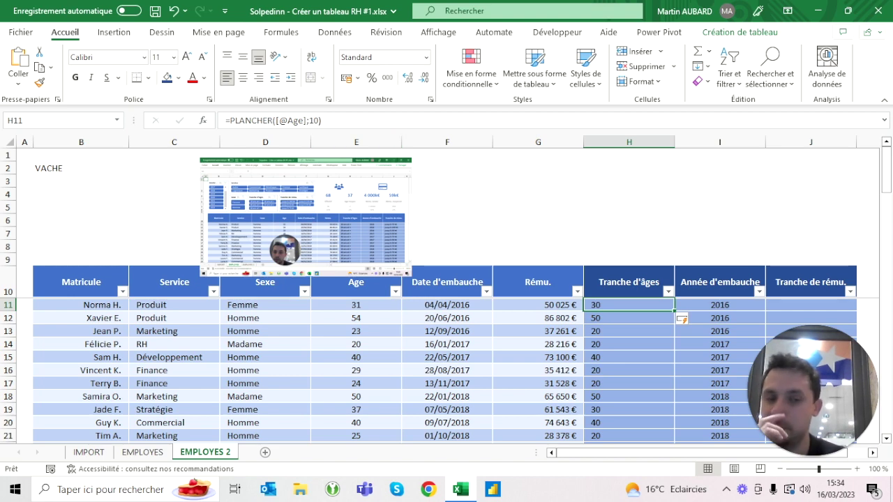
# Append &" ans et +" to the age-band formula and commit it for the column
pyautogui.press('F2')
pyautogui.write('&"')
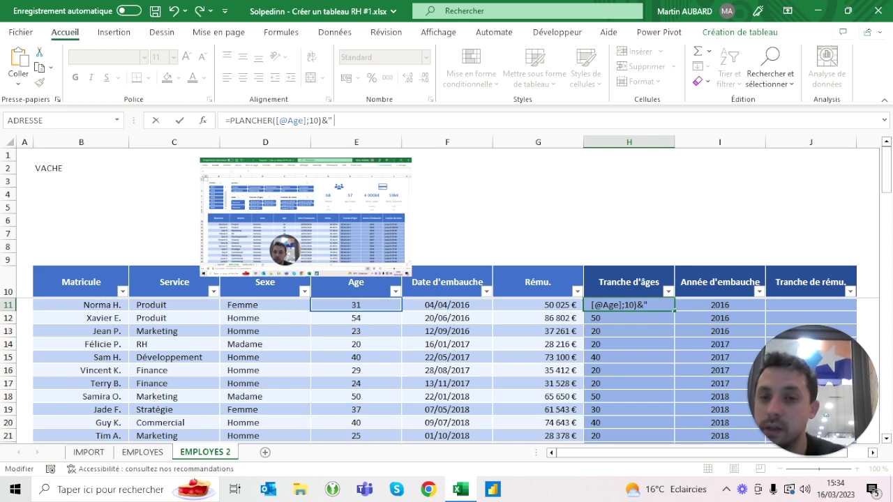
pyautogui.write(' ans et')
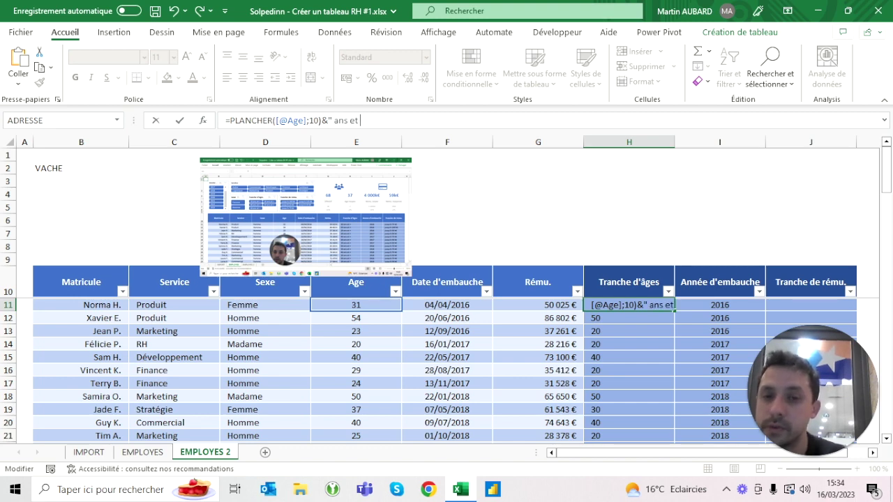
pyautogui.write(' +"')
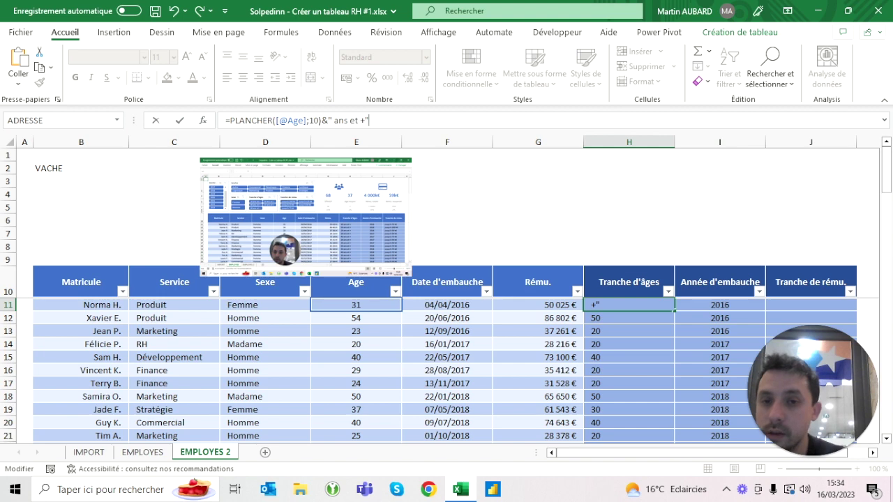
pyautogui.click(322, 120)
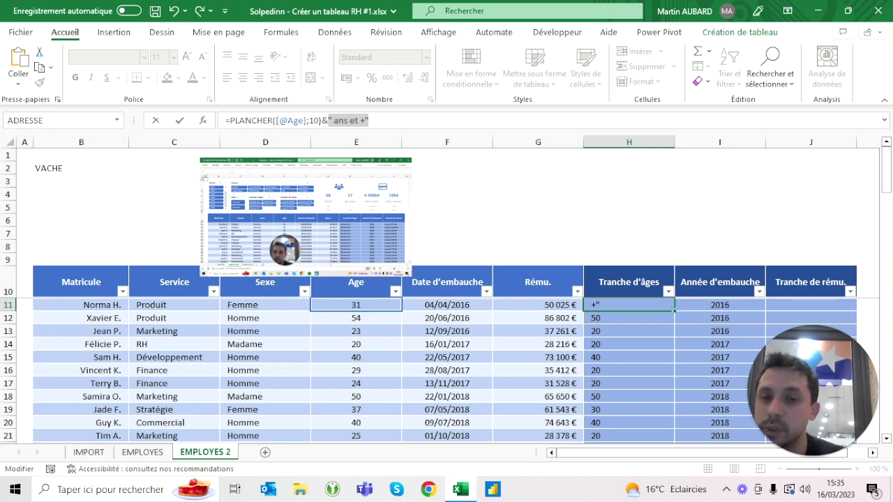
pyautogui.press('Return')
pyautogui.click(628, 305)
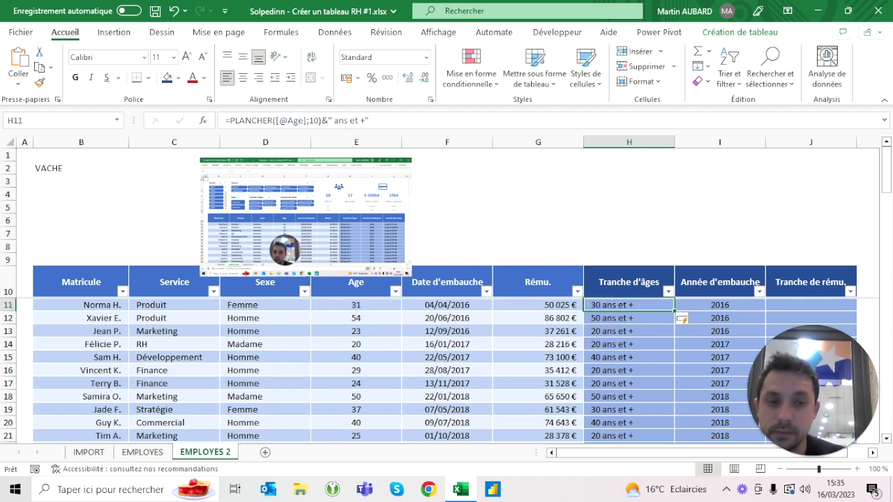
# Step through the age-band results around H11
pyautogui.press('Left')
pyautogui.press('Left')
pyautogui.press('Right')
pyautogui.press('Right')
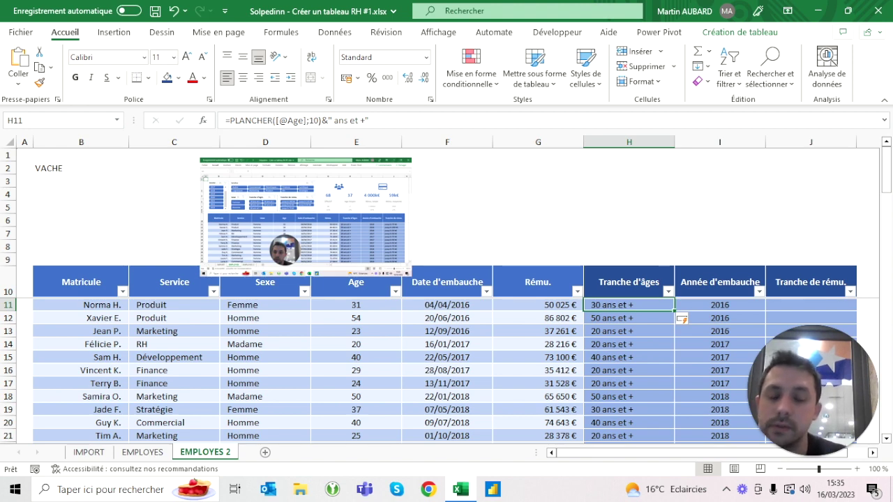
pyautogui.press('Down')
pyautogui.press('Down')
pyautogui.press('Up')
# Start a PLAFOND salary-band formula in J11, then cancel it
pyautogui.click(811, 305)
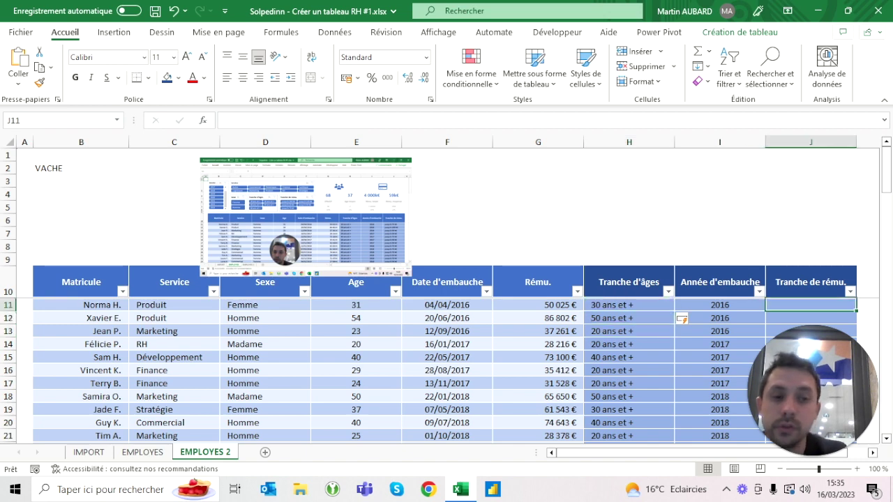
pyautogui.write('=plancher')
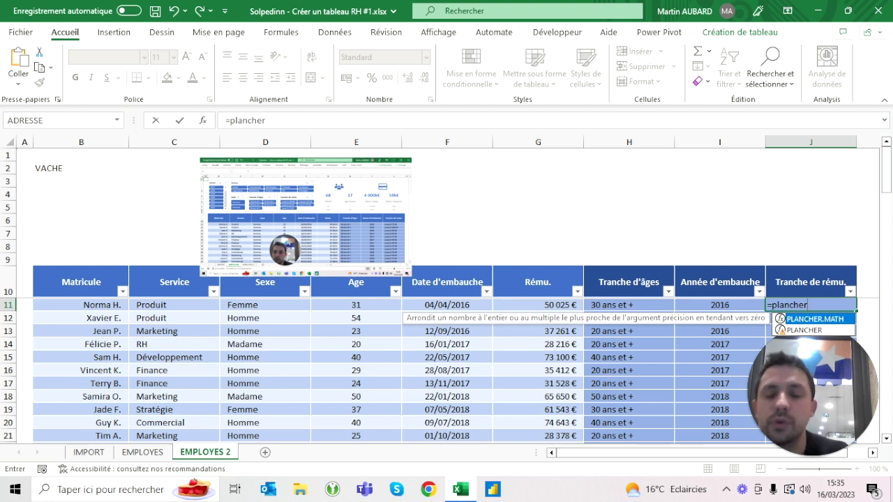
pyautogui.press('BackSpace')
pyautogui.press('BackSpace')
pyautogui.press('BackSpace')
pyautogui.write('fon')
pyautogui.press('Down')
pyautogui.press('Tab')
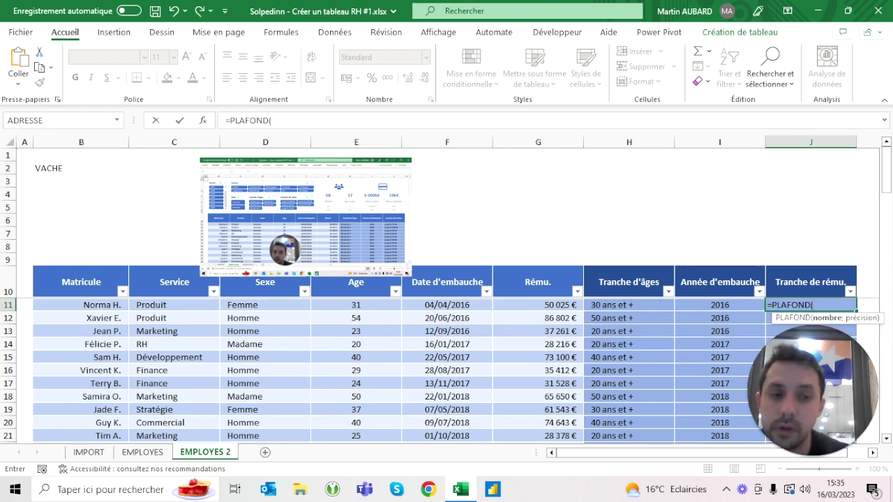
pyautogui.click(538, 305)
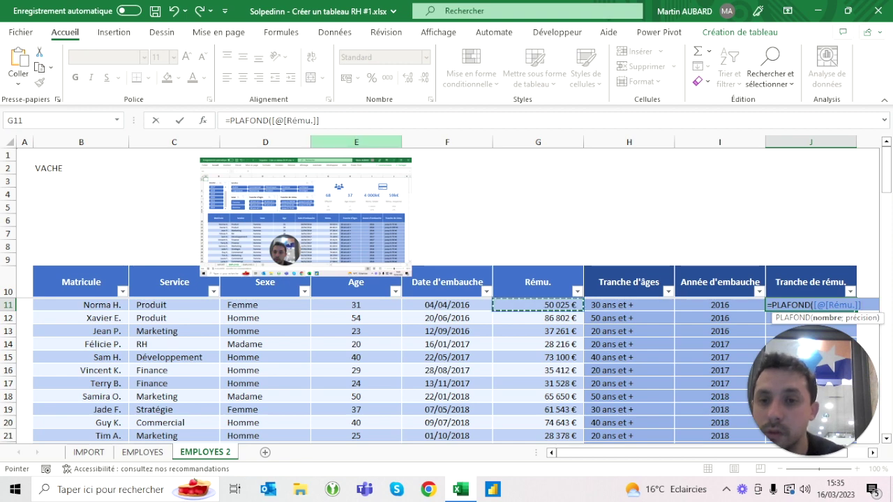
pyautogui.press('Escape')
pyautogui.write('=pl')
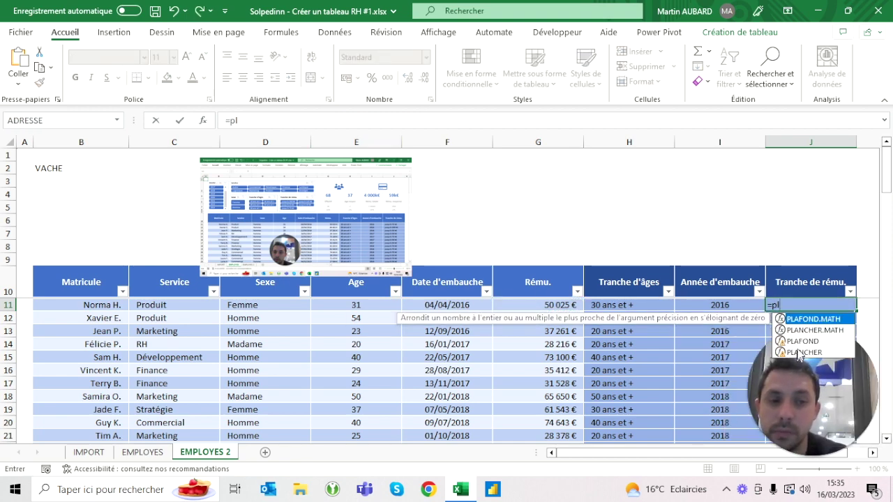
pyautogui.doubleClick(803, 342)
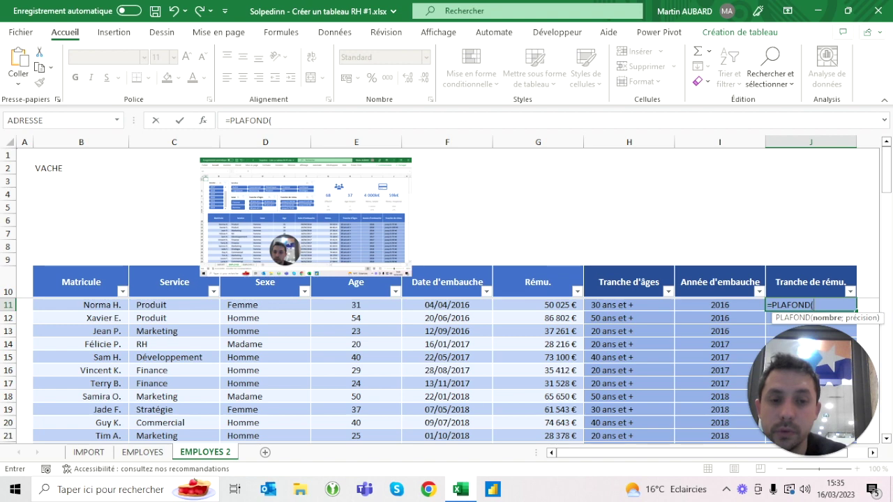
pyautogui.click(545, 305)
pyautogui.write(';')
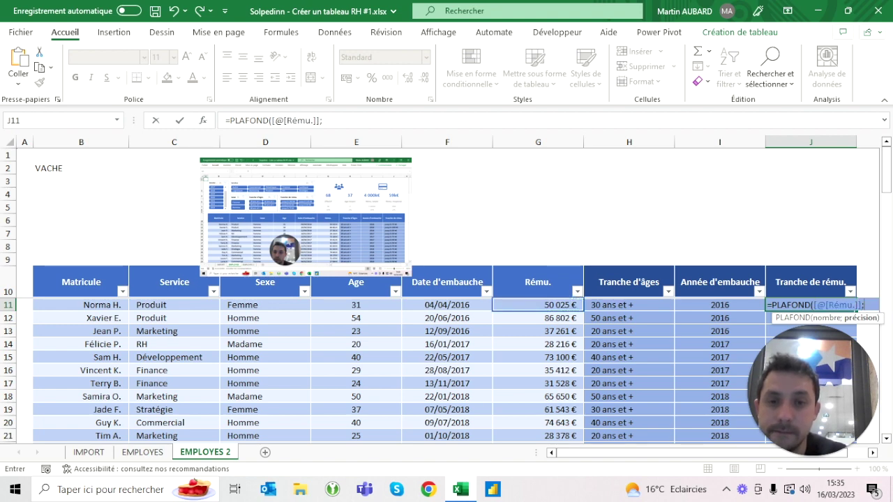
pyautogui.write('25000')
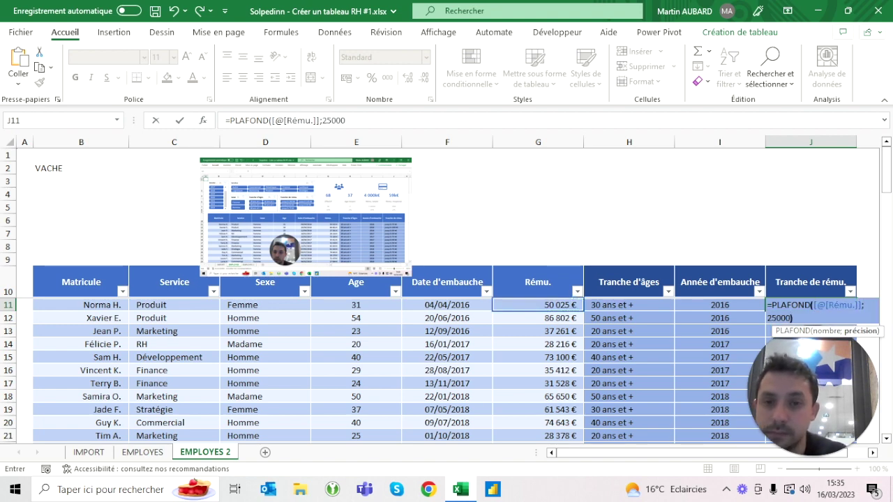
pyautogui.write(')')
pyautogui.hotkey('ctrl', 'Return')
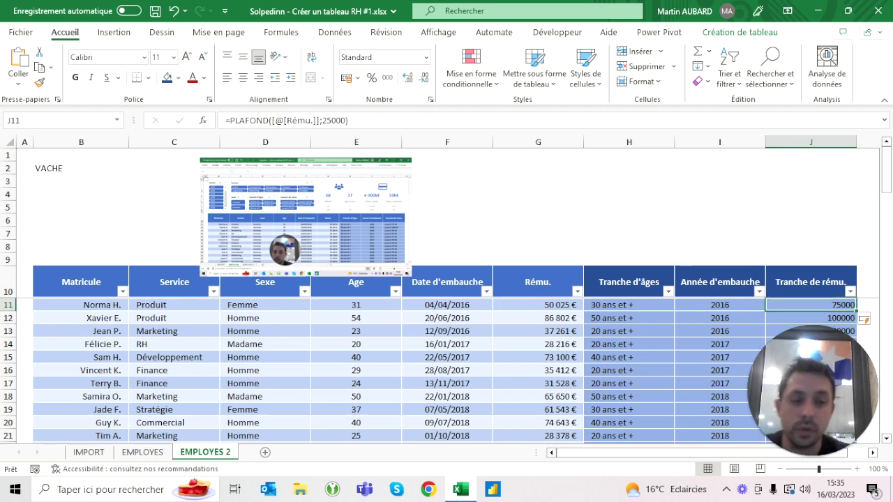
# Compare the salaries in G11 and G12 with their salary bands in J11 and J12
pyautogui.moveTo(844, 422); pyautogui.dragTo(120, 426)
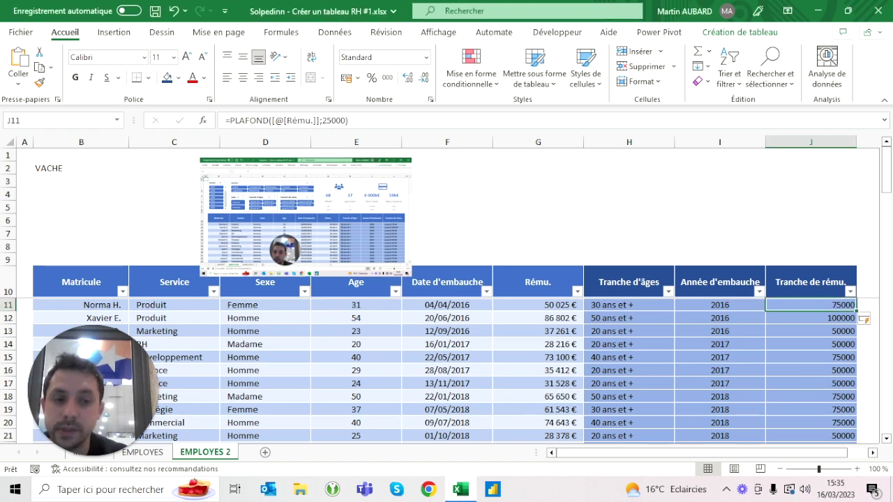
pyautogui.press('Left')
pyautogui.press('Left')
pyautogui.press('Left')
pyautogui.press('Left')
pyautogui.press('Right')
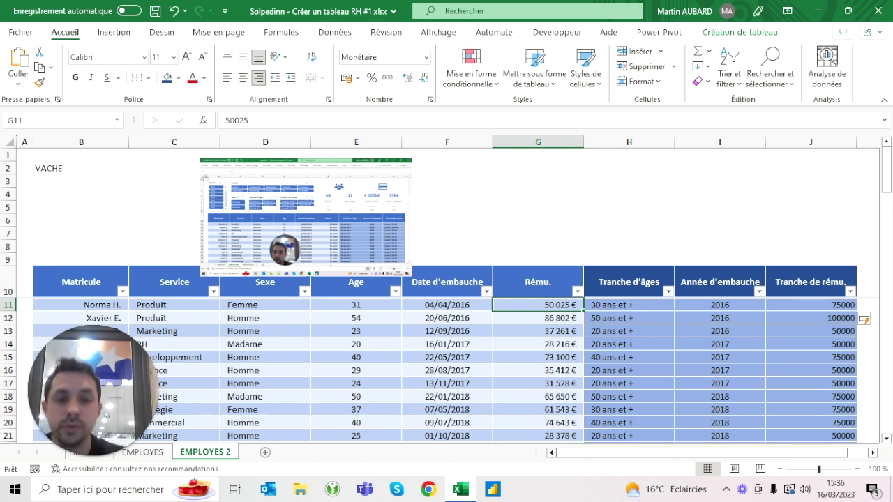
pyautogui.press('Right')
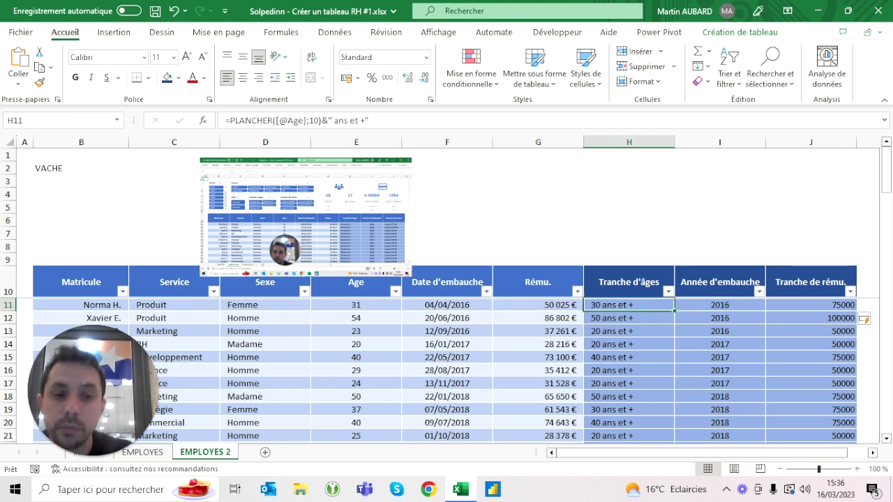
pyautogui.press('Right')
pyautogui.press('Right')
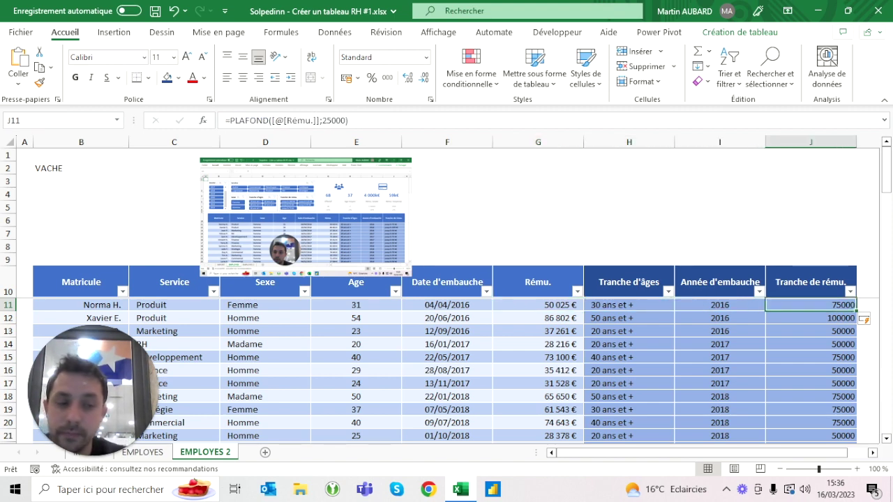
pyautogui.click(538, 317)
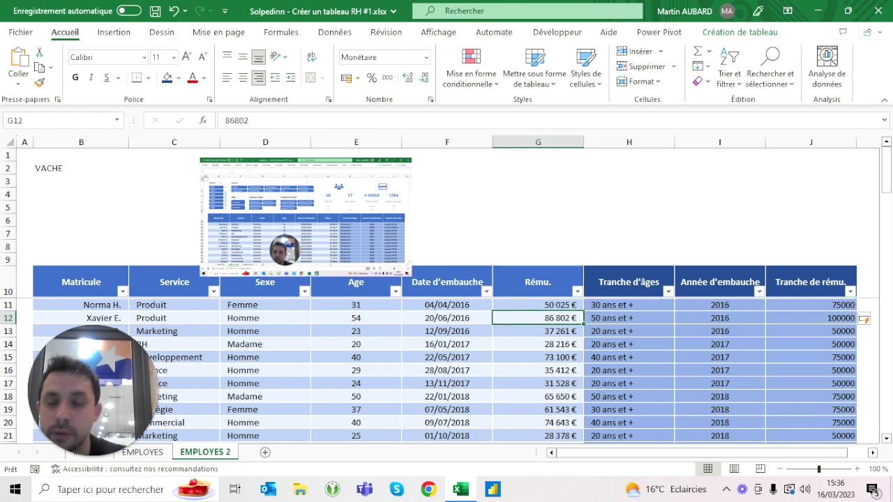
pyautogui.click(811, 318)
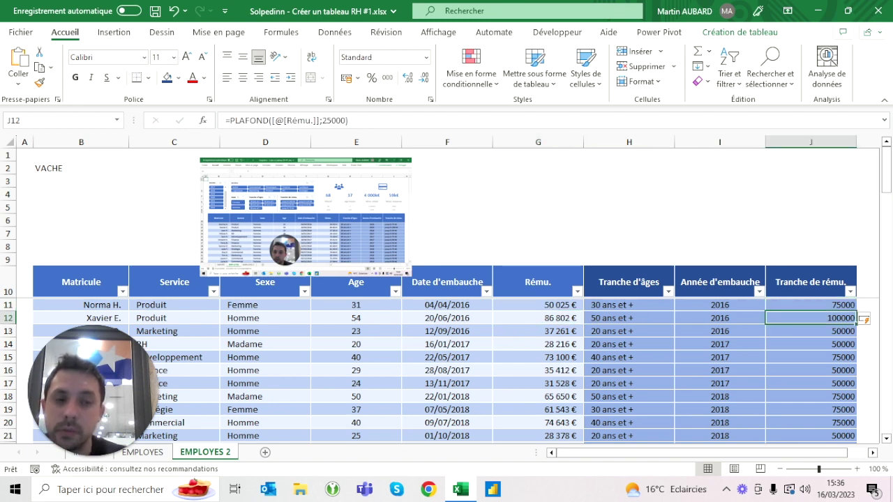
# Enlarge the reference screenshot to inspect it, then shrink it back
pyautogui.click(306, 216)
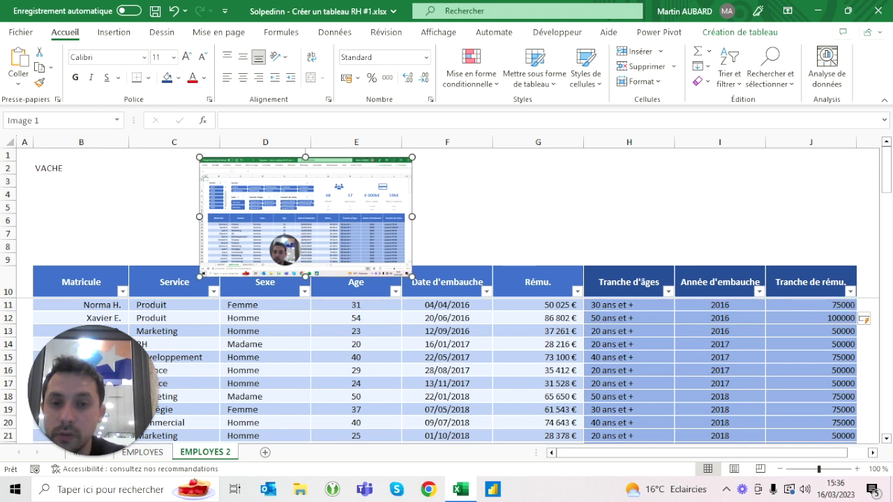
pyautogui.moveTo(413, 277); pyautogui.dragTo(633, 401)
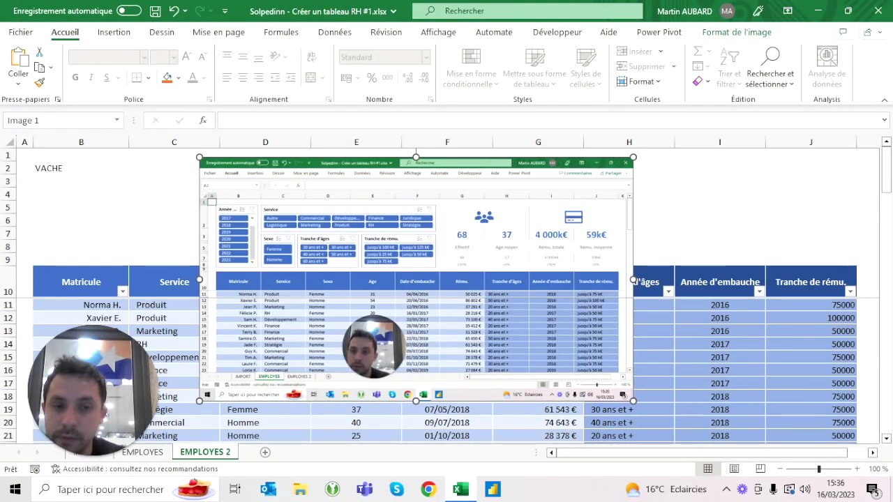
pyautogui.moveTo(633, 401); pyautogui.dragTo(428, 285)
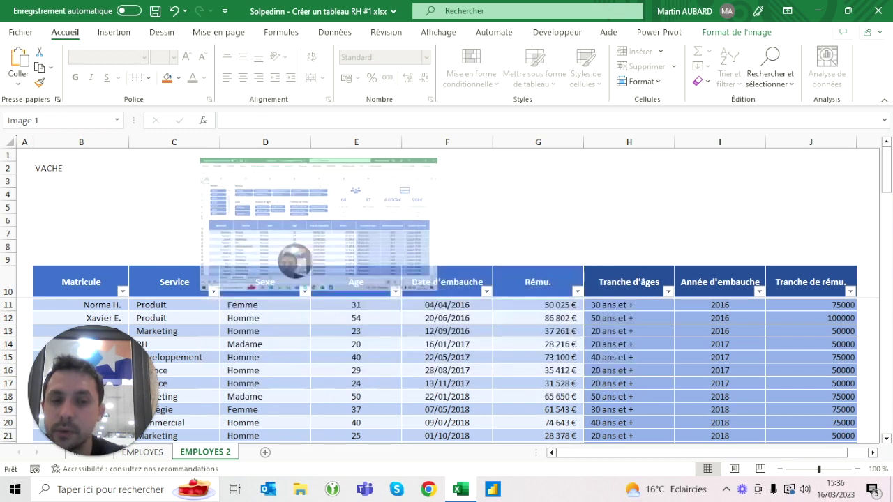
pyautogui.click(810, 282)
pyautogui.click(810, 304)
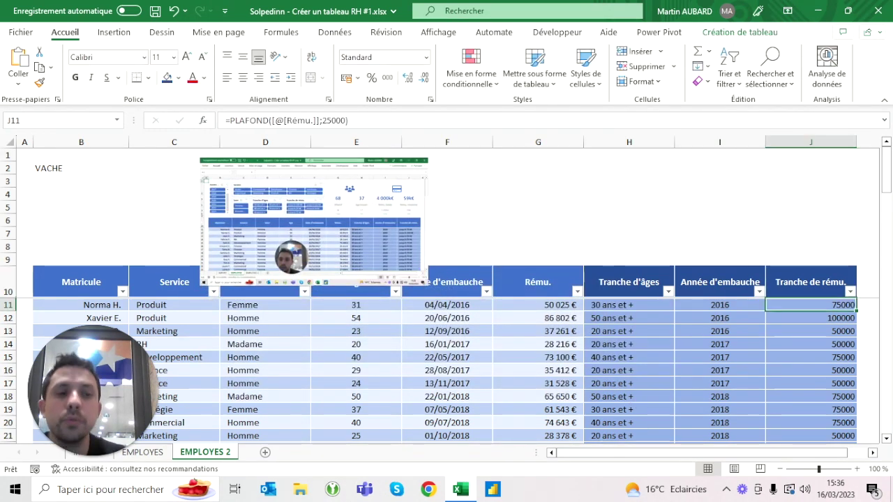
# Divide the J11 salary band by 1000 and append a " k€" label
pyautogui.click(230, 120)
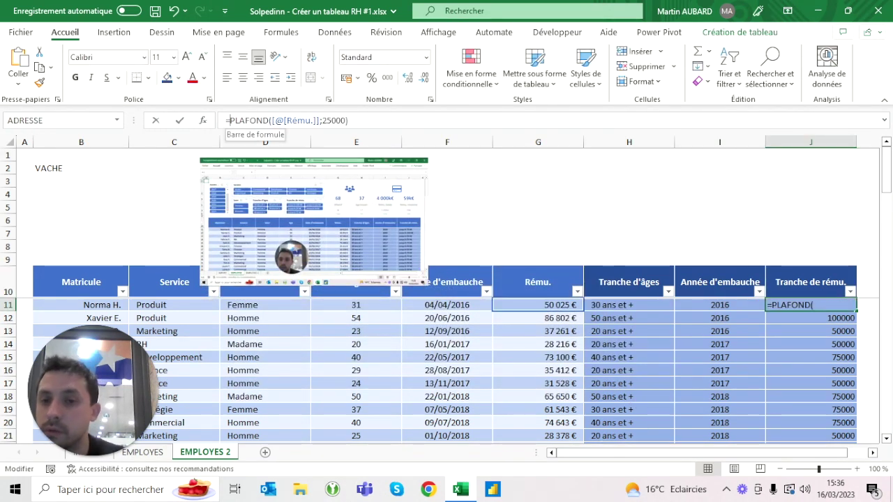
pyautogui.click(349, 120)
pyautogui.write('/1000')
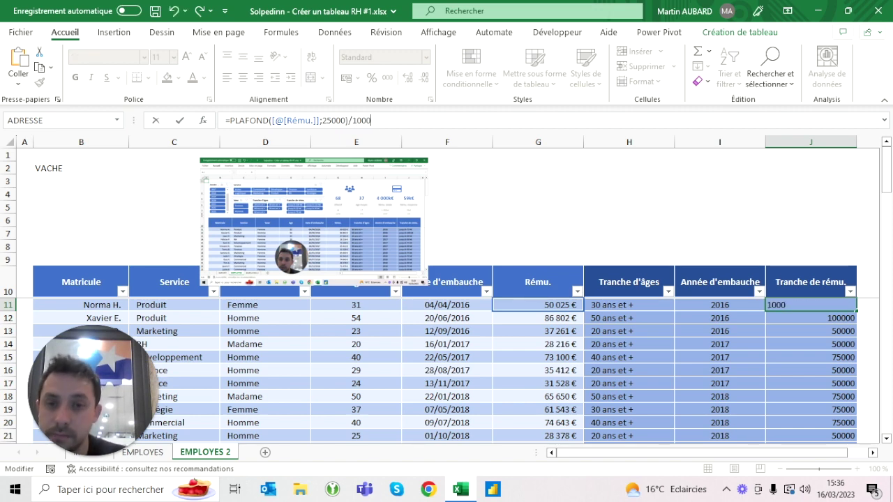
pyautogui.hotkey('ctrl', 'Return')
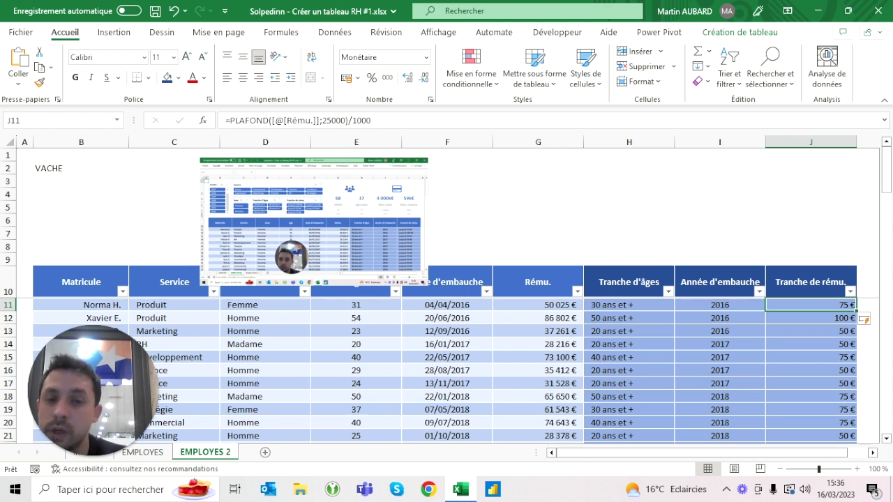
pyautogui.press('F2')
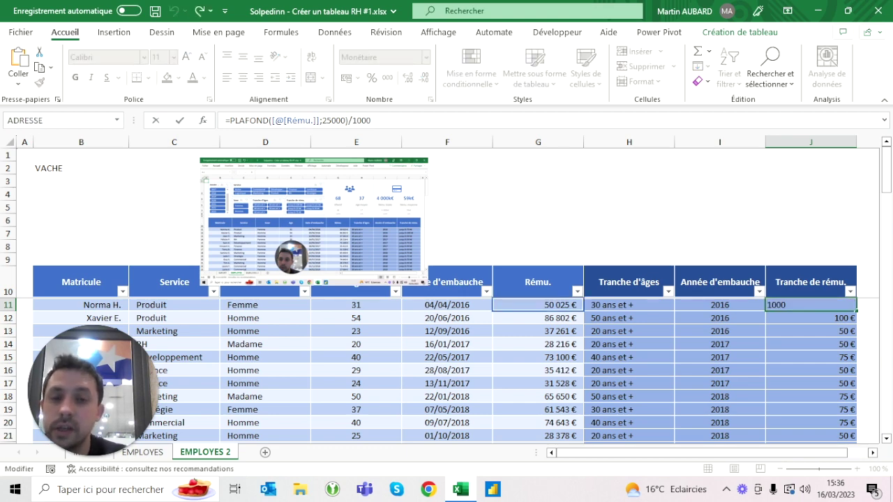
pyautogui.write('&')
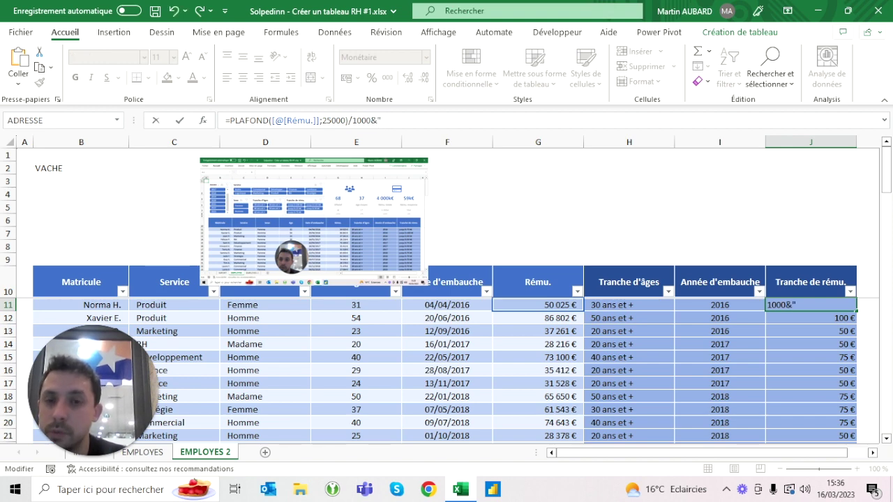
pyautogui.write('k€"')
pyautogui.press('Return')
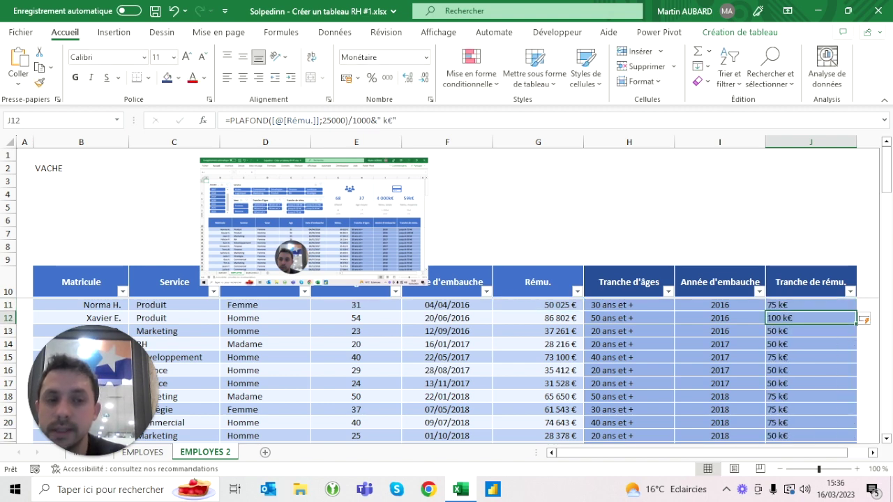
# Left-align the salary-band values in J11:J78
pyautogui.click(628, 305)
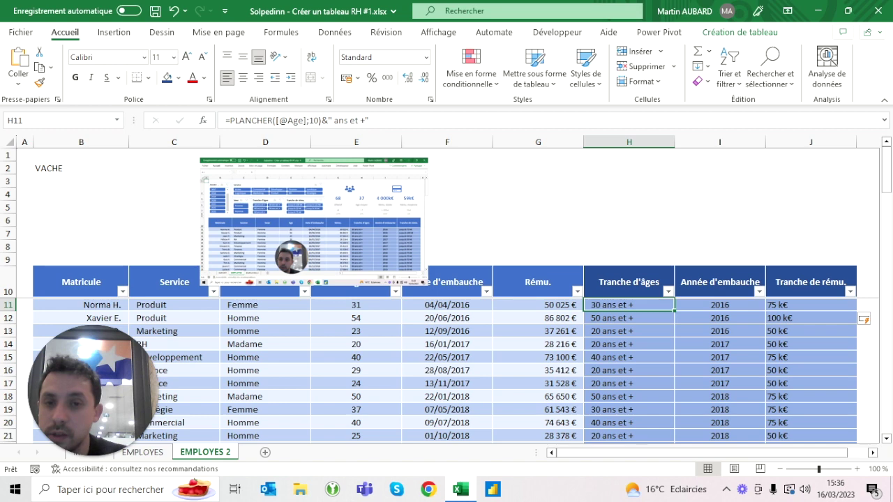
pyautogui.press('F2')
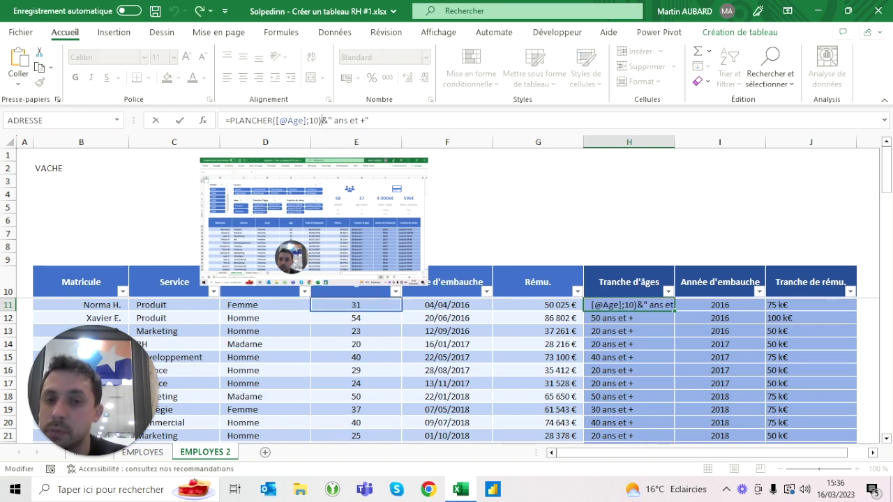
pyautogui.press('Escape')
pyautogui.click(810, 305)
pyautogui.click(372, 121)
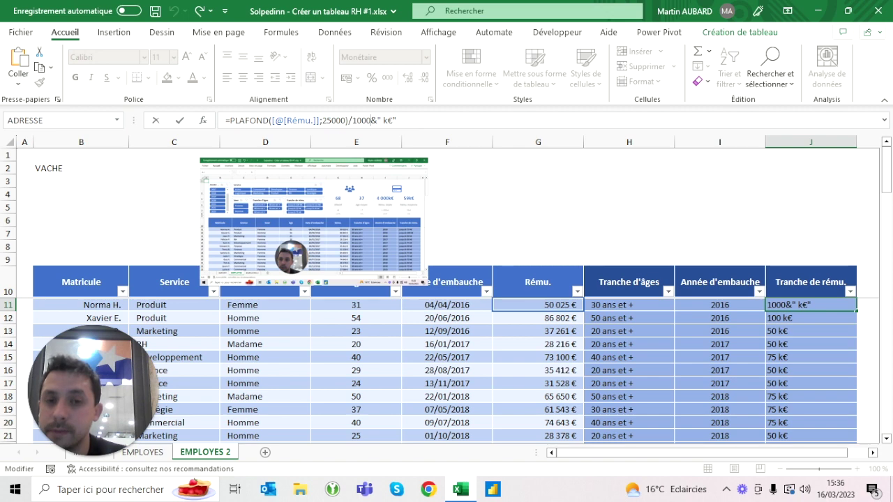
pyautogui.hotkey('ctrl', 'Return')
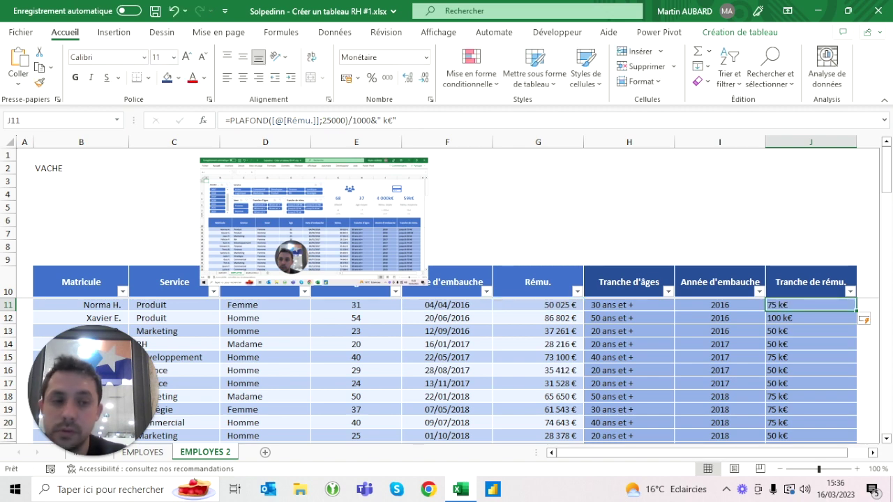
pyautogui.hotkey('ctrl', 'shift', 'Down')
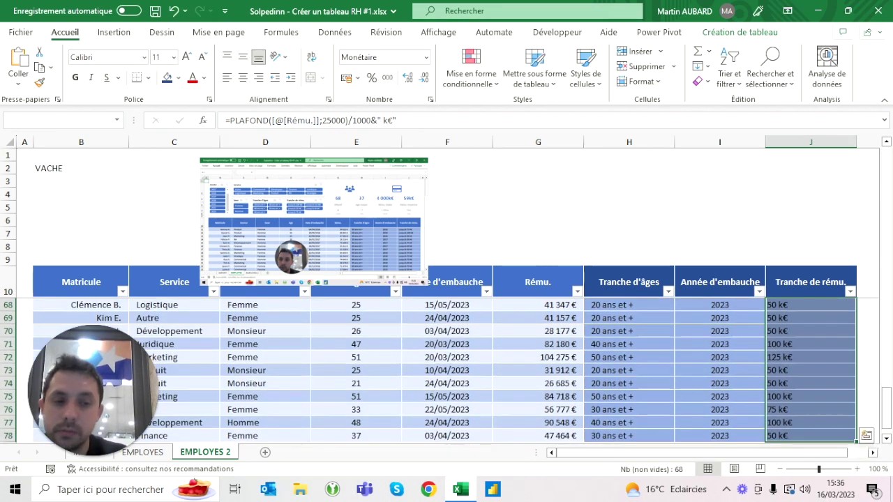
pyautogui.click(291, 78)
# Start prefixing the J11 formula with "jusqu'à "&
pyautogui.hotkey('ctrl', 'shift', 'Up')
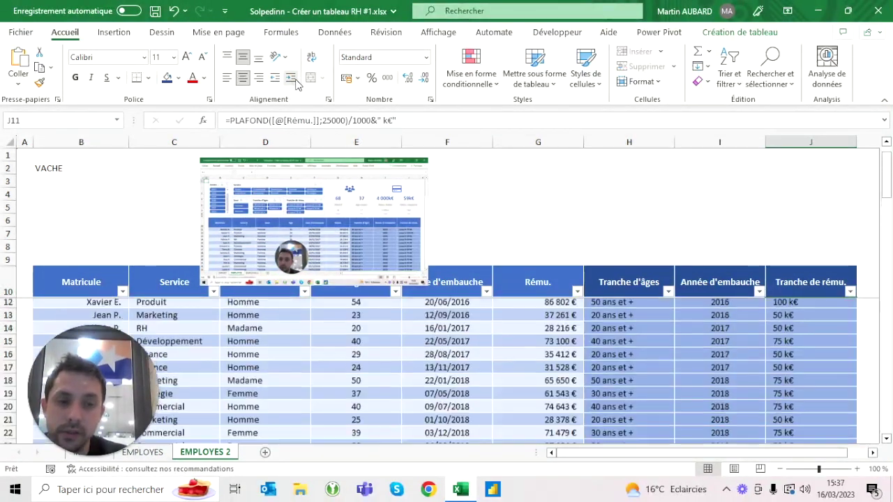
pyautogui.press('Left')
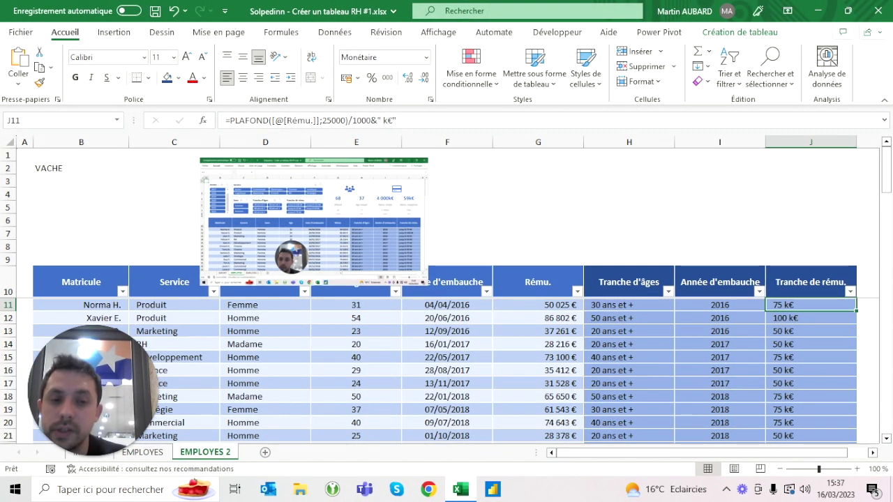
pyautogui.press('Left')
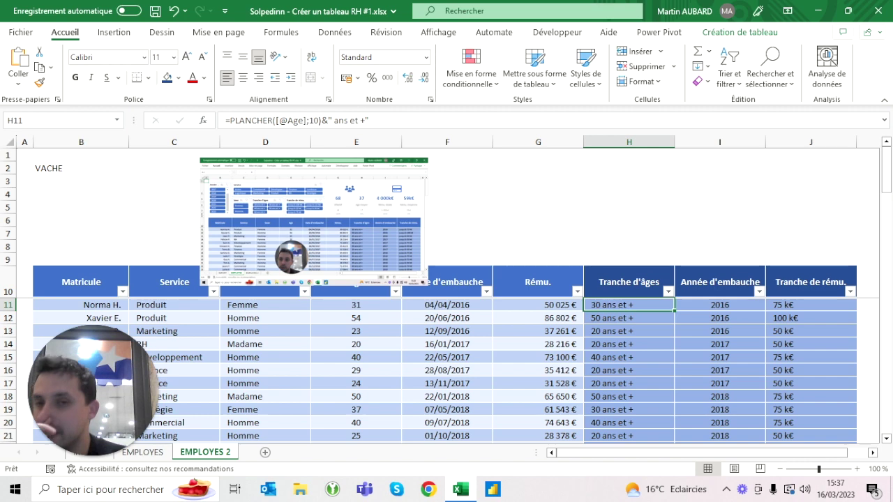
pyautogui.press('Right')
pyautogui.press('Right')
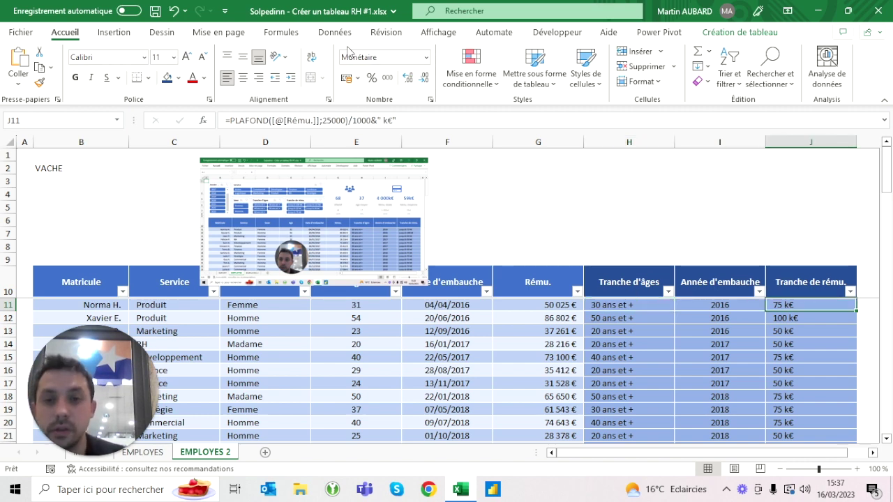
pyautogui.press('F2')
pyautogui.press('Home')
pyautogui.press('Right')
pyautogui.write('J')
pyautogui.press('BackSpace')
pyautogui.write('"jusqu\'à "&')
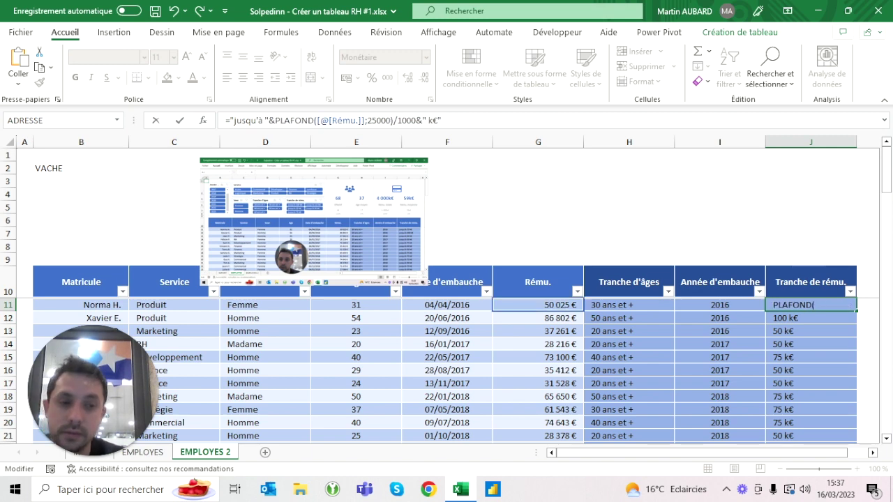
# Commit the jusqu'à salary-band formula and check the hire-year formula in I11
pyautogui.press('Return')
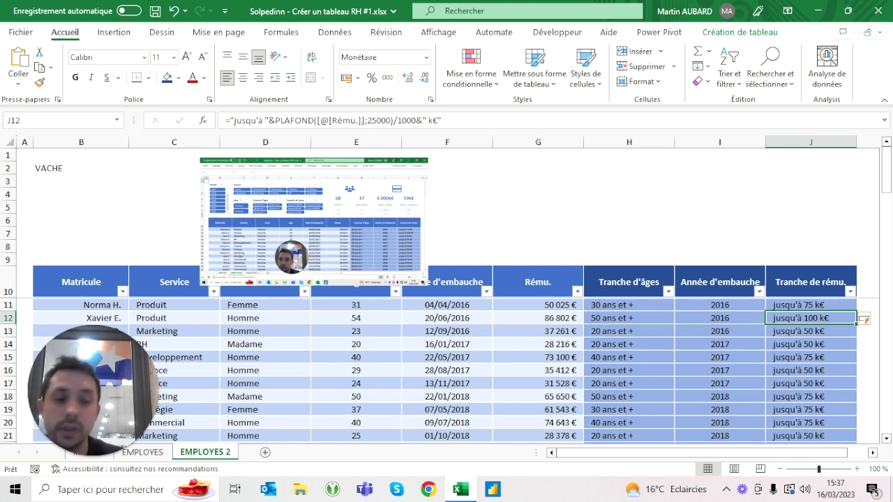
pyautogui.click(719, 318)
pyautogui.click(720, 305)
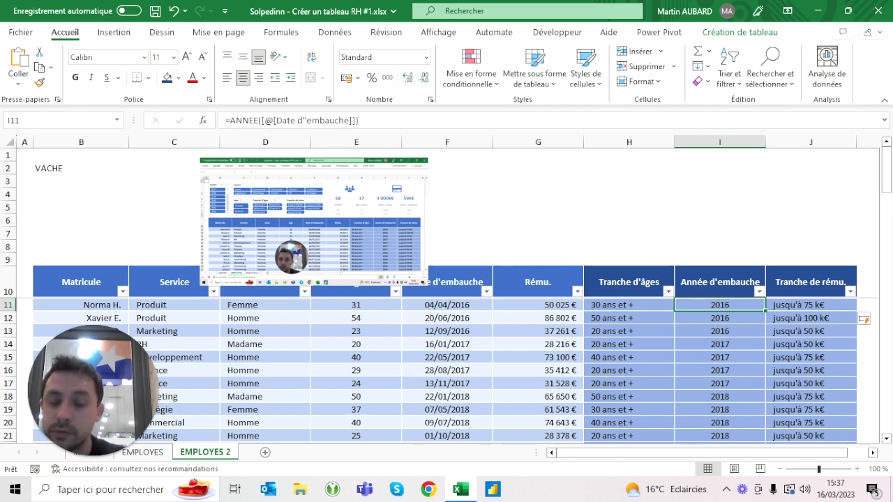
# Review the age-band formula in H11 and drag the screenshot above columns H to J
pyautogui.click(628, 305)
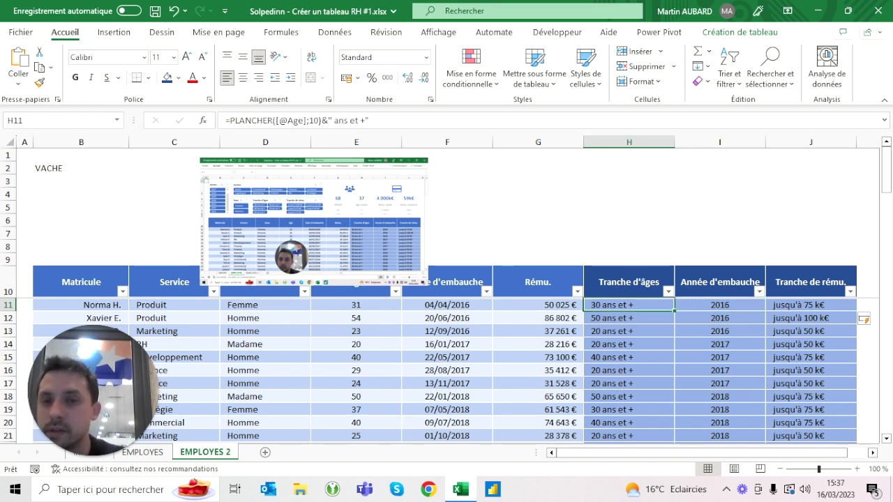
pyautogui.moveTo(369, 120); pyautogui.dragTo(322, 120)
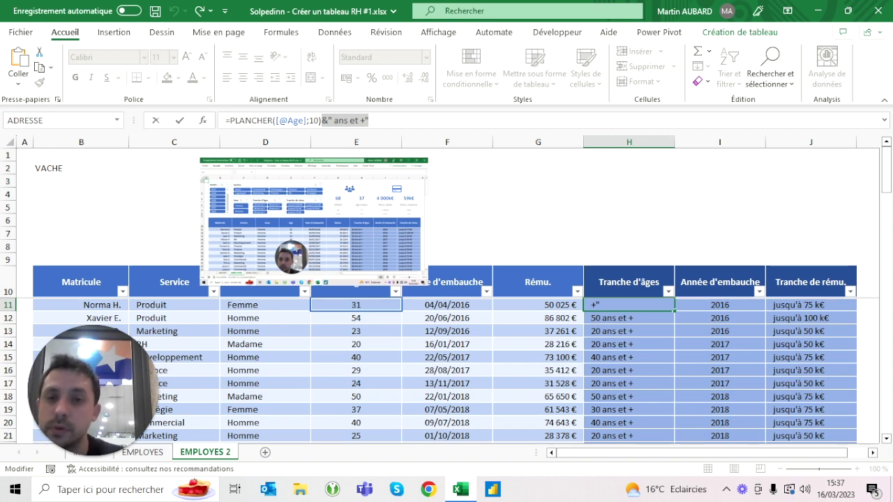
pyautogui.hotkey('ctrl', 'Return')
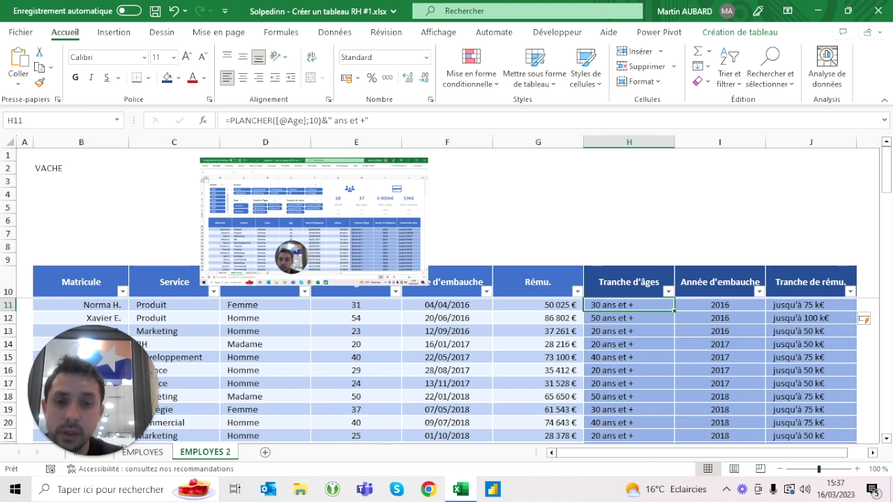
pyautogui.moveTo(314, 222)
pyautogui.mouseDown()
pyautogui.moveTo(735, 230)
pyautogui.moveTo(730, 224)
pyautogui.mouseUp()
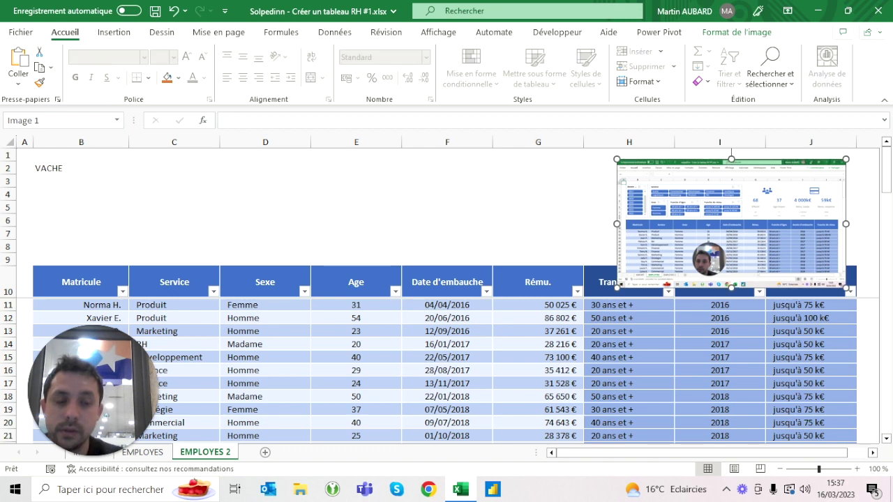
# Return to the table and check the Date d'embauche header, a Finance cell and row 13's age band
pyautogui.click(719, 319)
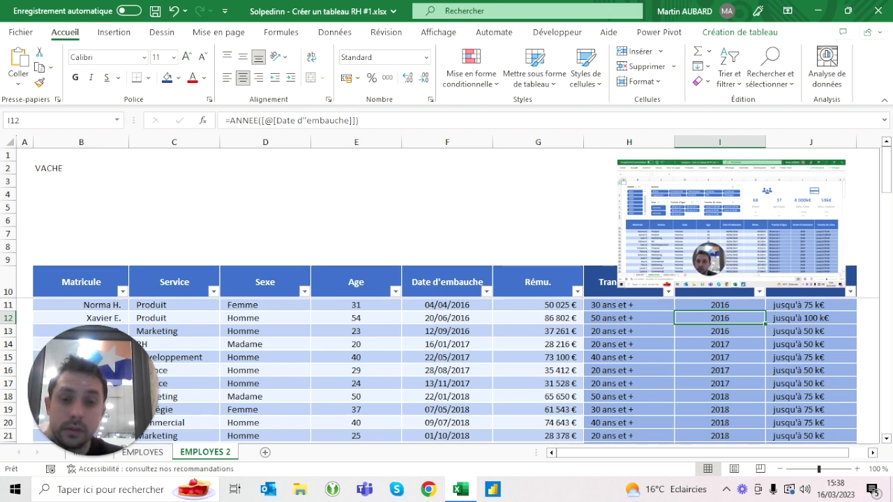
pyautogui.click(447, 282)
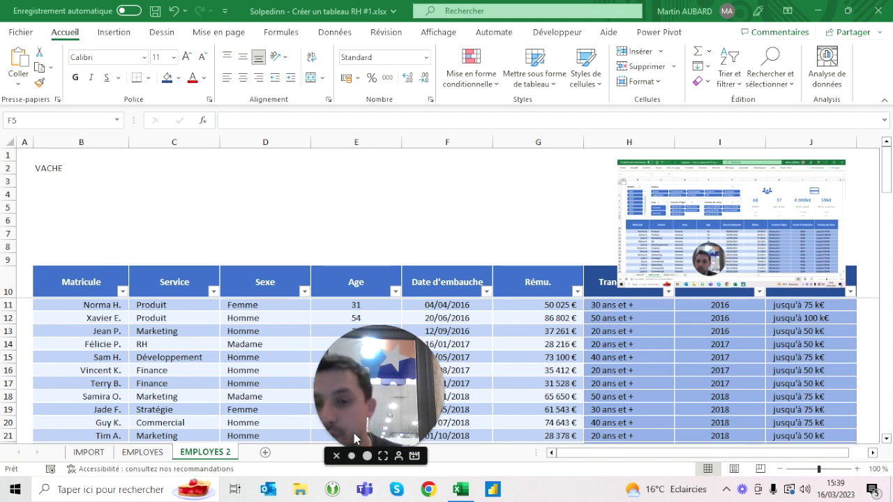
pyautogui.click(171, 373)
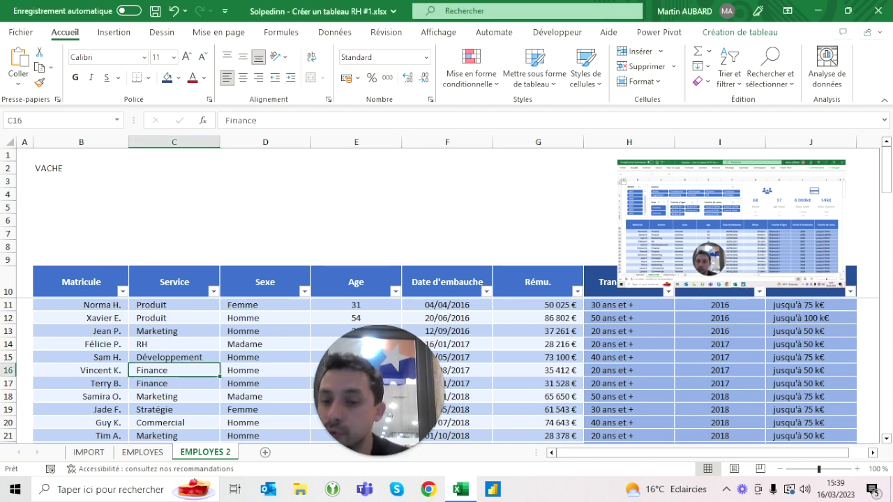
pyautogui.scroll(-3, 447, 370)
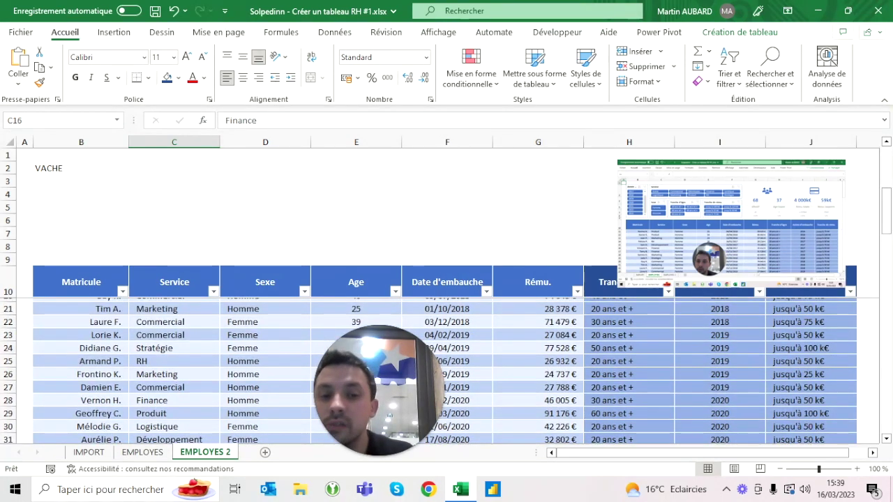
pyautogui.scroll(3, 447, 370)
pyautogui.scroll(3, 446, 370)
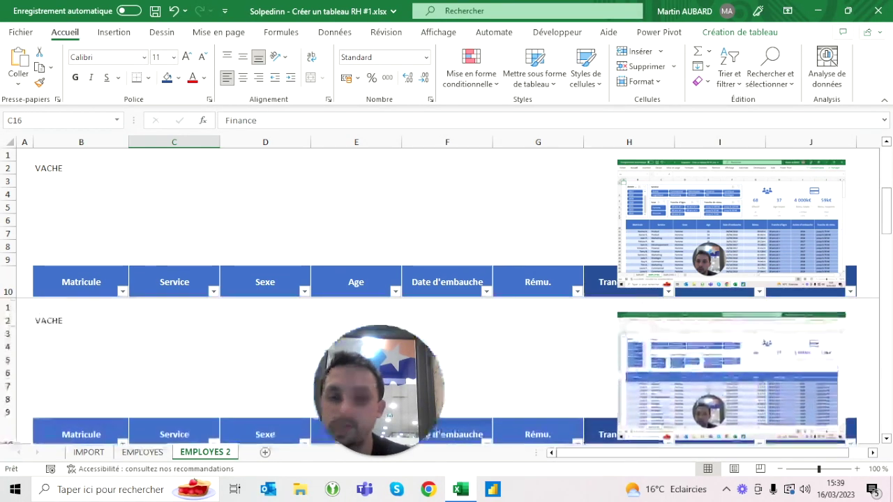
pyautogui.scroll(-3, 447, 370)
pyautogui.click(628, 330)
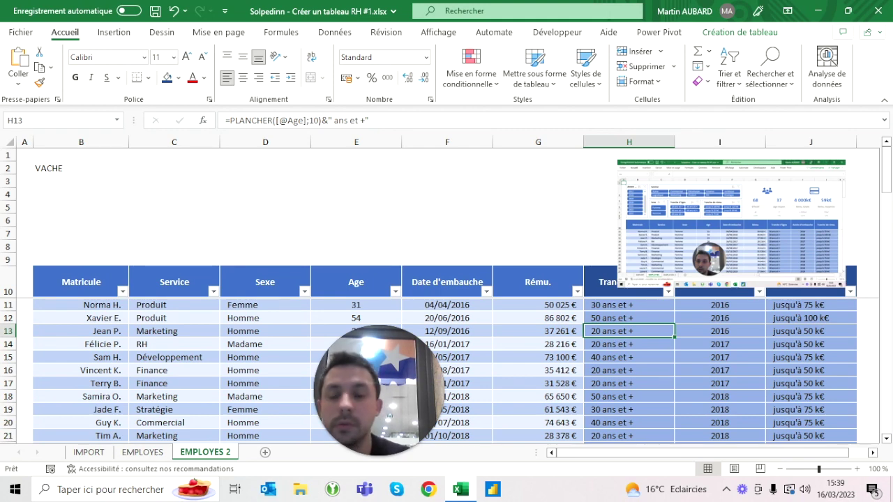
pyautogui.click(266, 233)
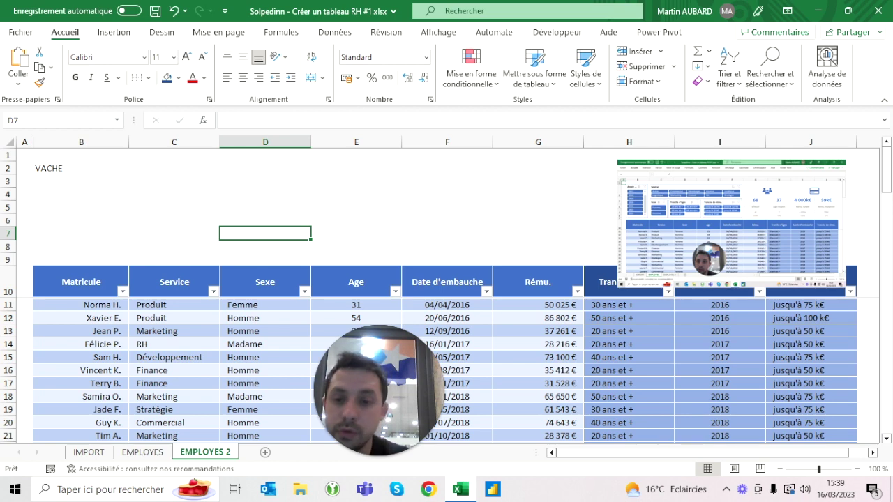
# Clear the stray word VACHE from B2
pyautogui.click(81, 168)
pyautogui.hotkey('ctrl', 'c')
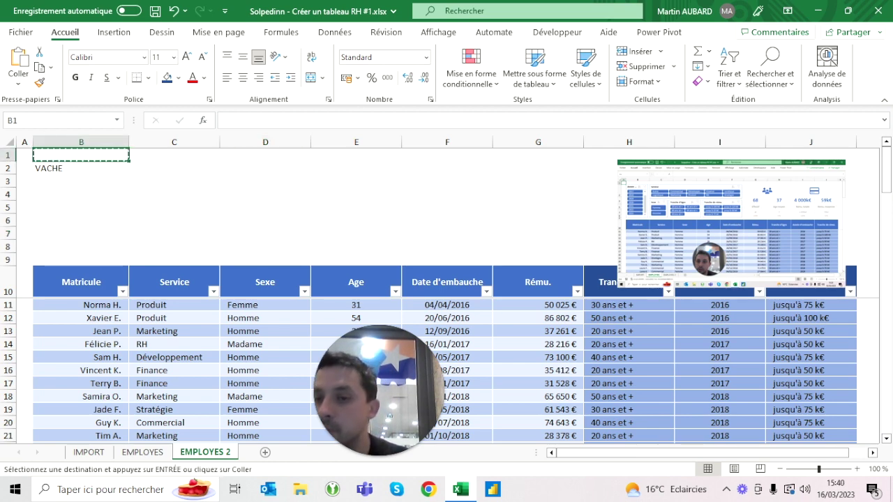
pyautogui.hotkey('ctrl', 'v')
pyautogui.press('Escape')
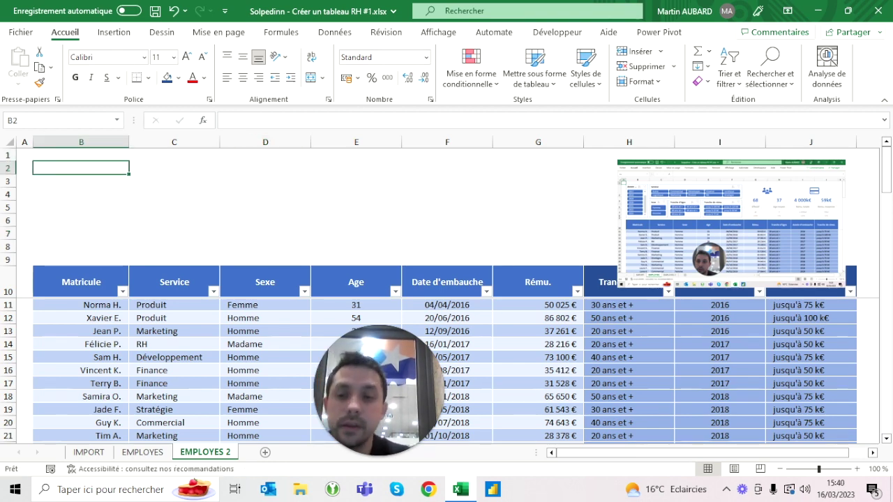
# Browse the table's Sexe and hire-date cells, ending on the Madame entry
pyautogui.click(81, 319)
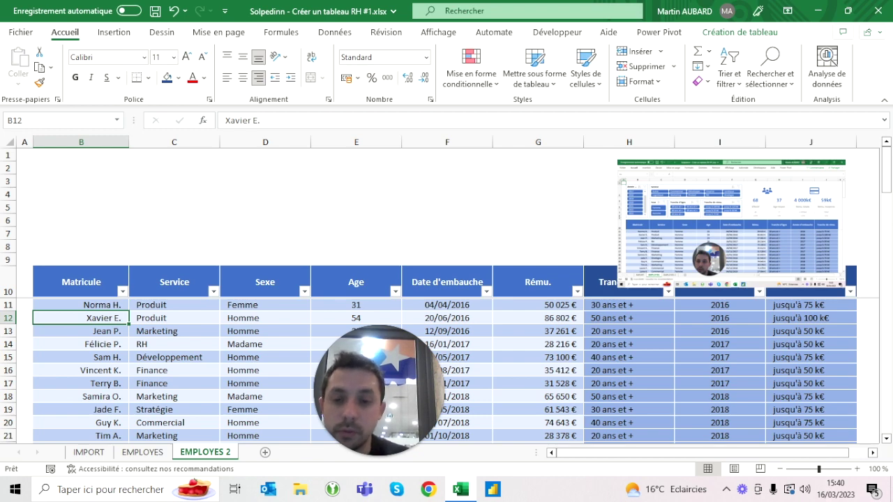
pyautogui.click(265, 357)
pyautogui.click(447, 318)
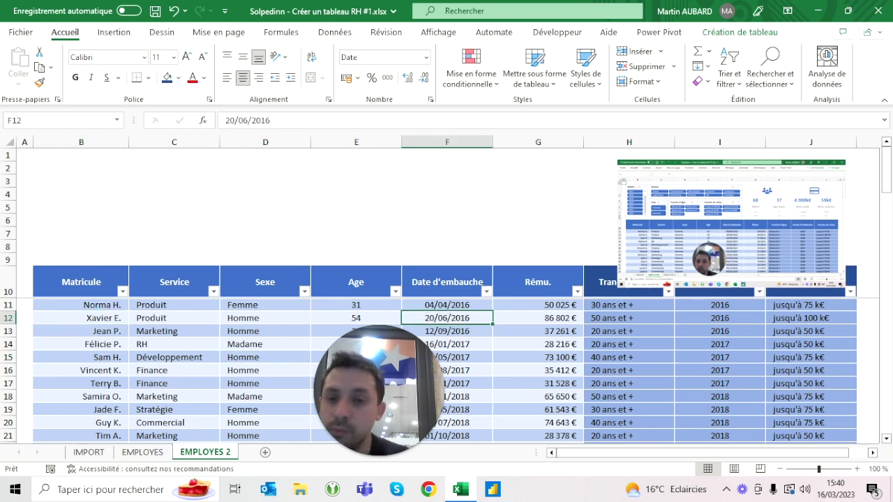
pyautogui.click(265, 331)
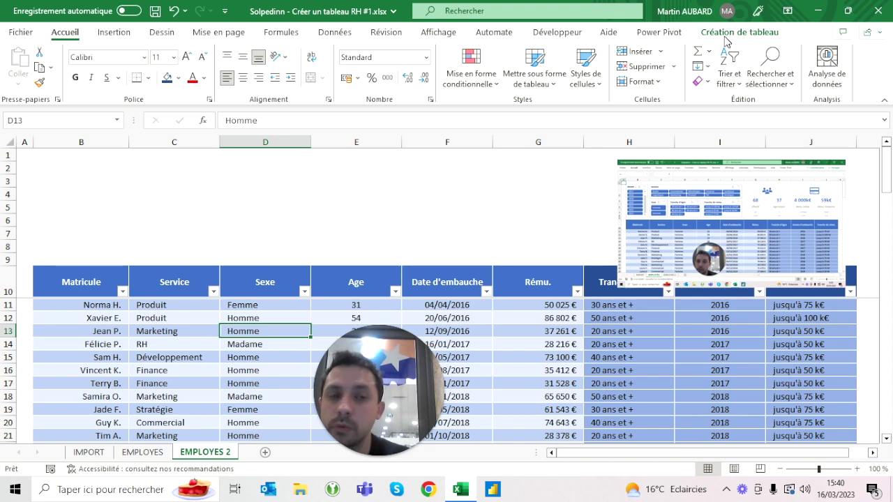
pyautogui.click(265, 233)
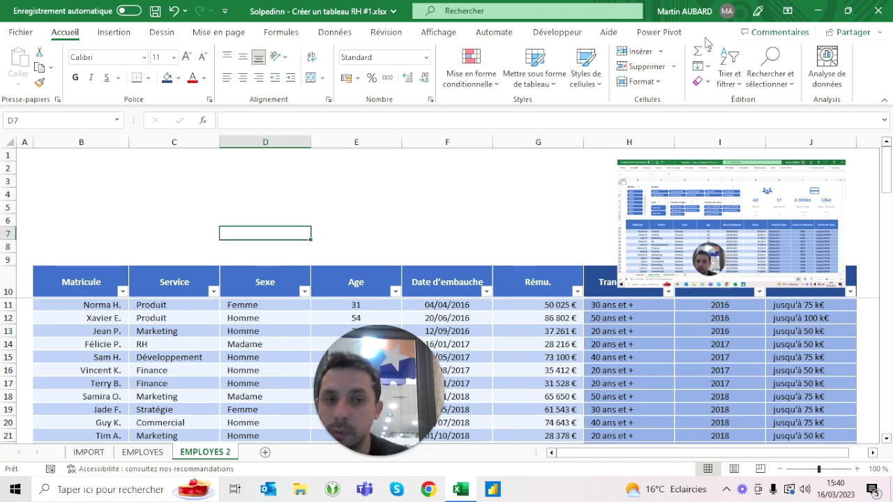
pyautogui.press('Down')
pyautogui.press('Down')
pyautogui.press('Down')
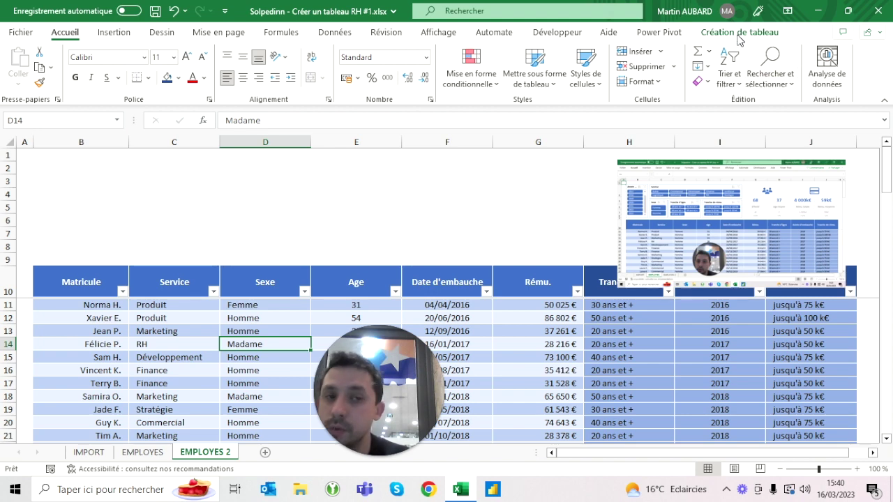
# Show the Création de tableau options, checking the picture formatting options along the way
pyautogui.click(739, 33)
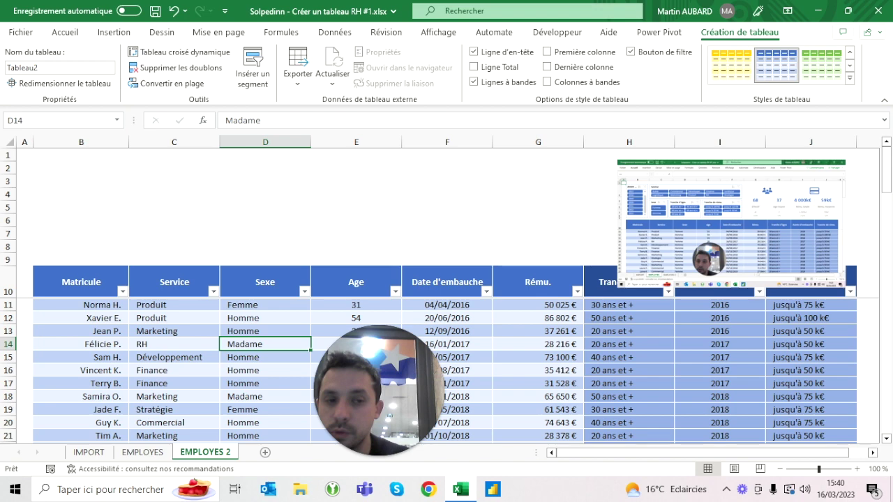
pyautogui.click(729, 210)
pyautogui.click(731, 32)
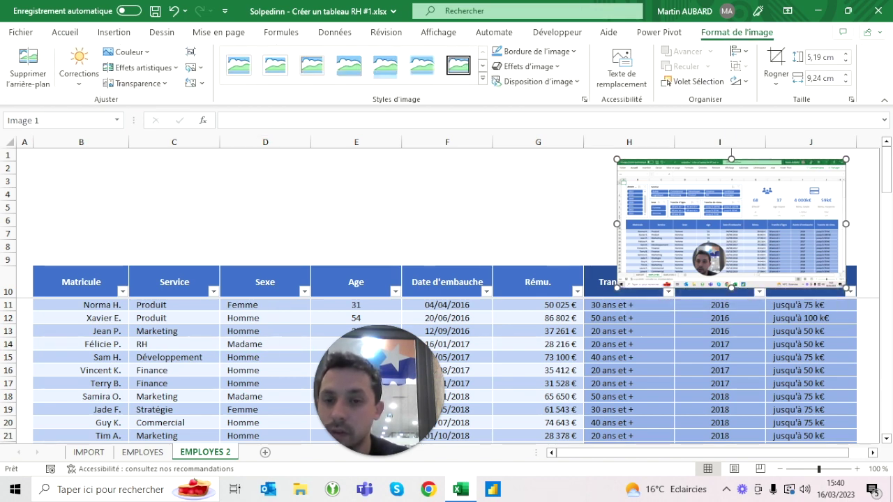
pyautogui.click(269, 344)
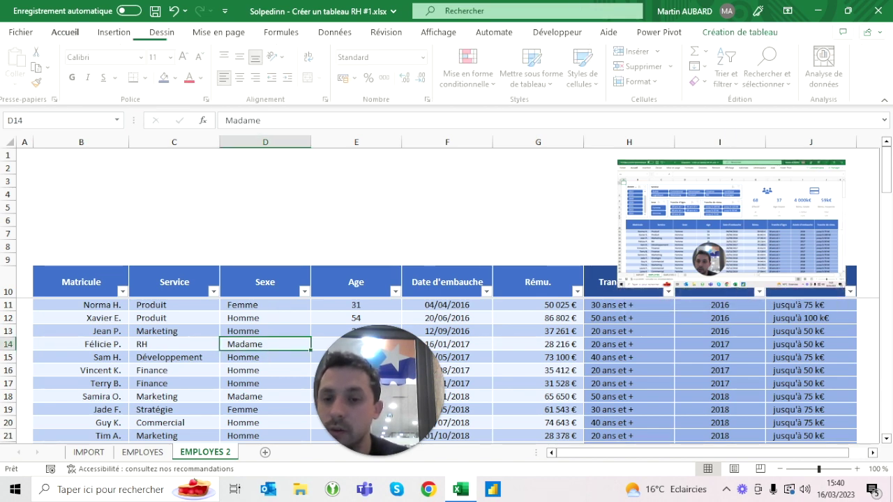
pyautogui.click(739, 32)
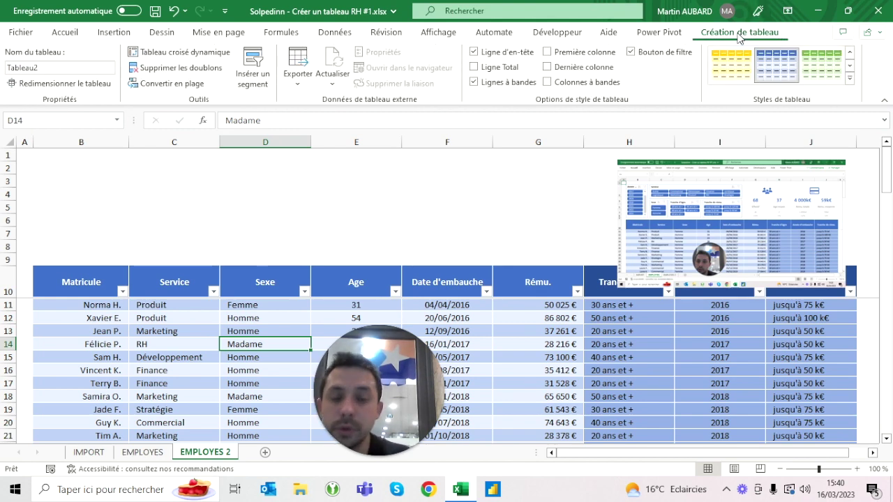
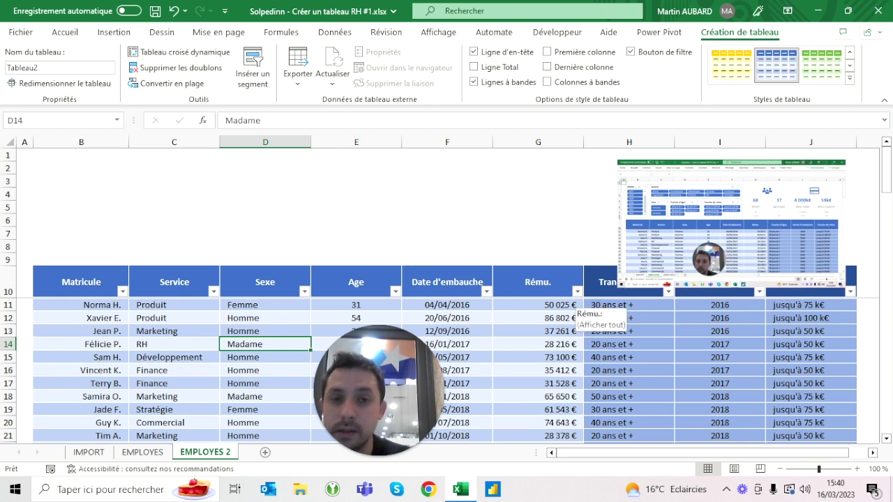
# Hide the employee table's header filter buttons and bring up the Insert Slicers field list
pyautogui.click(631, 52)
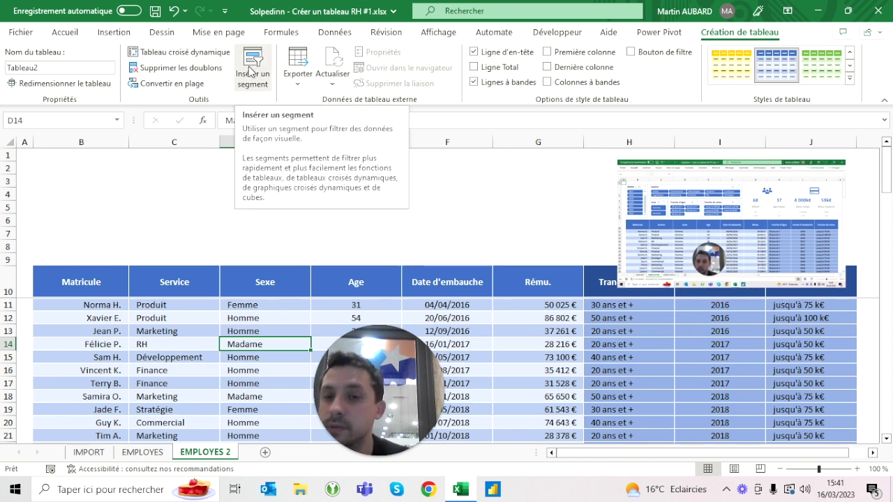
pyautogui.click(631, 52)
pyautogui.click(631, 53)
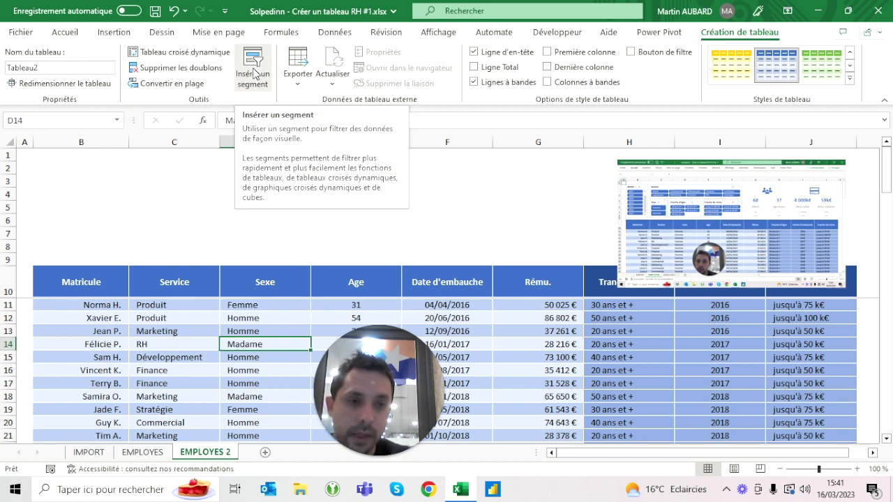
pyautogui.click(256, 75)
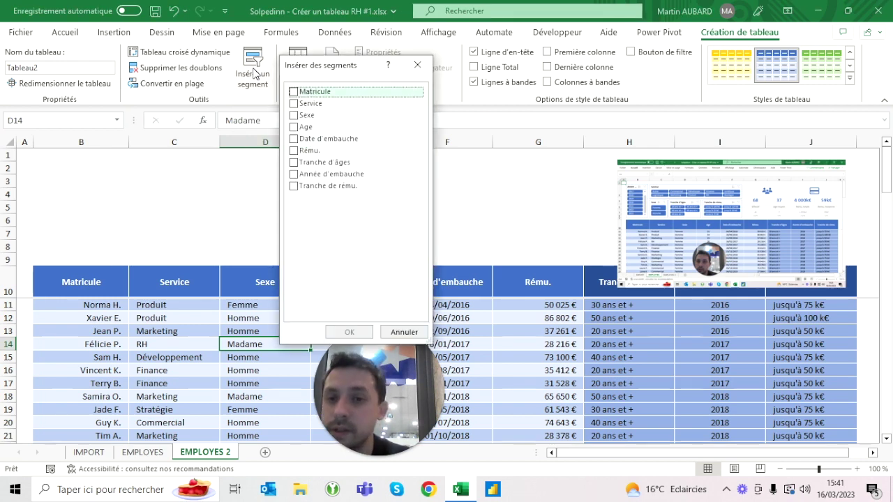
# Insert five slicers: Service, Sexe, Tranche d'âges, Année d'embauche and Tranche de rému
pyautogui.click(294, 104)
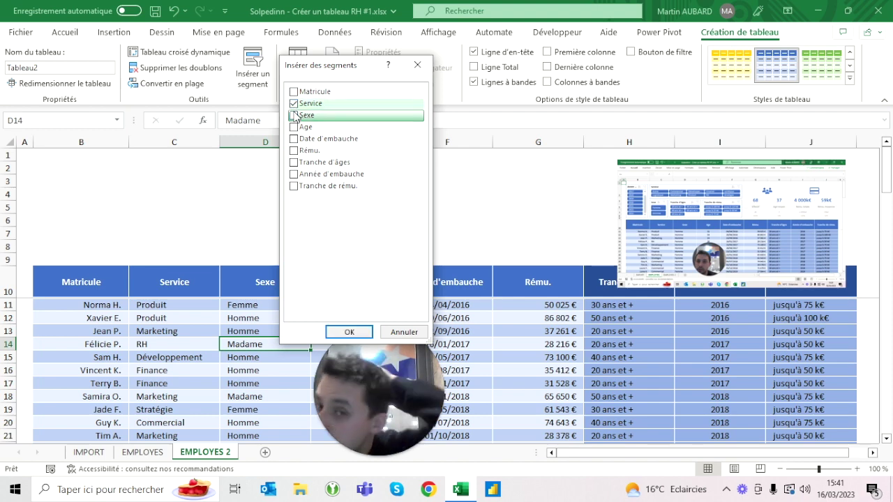
pyautogui.click(294, 116)
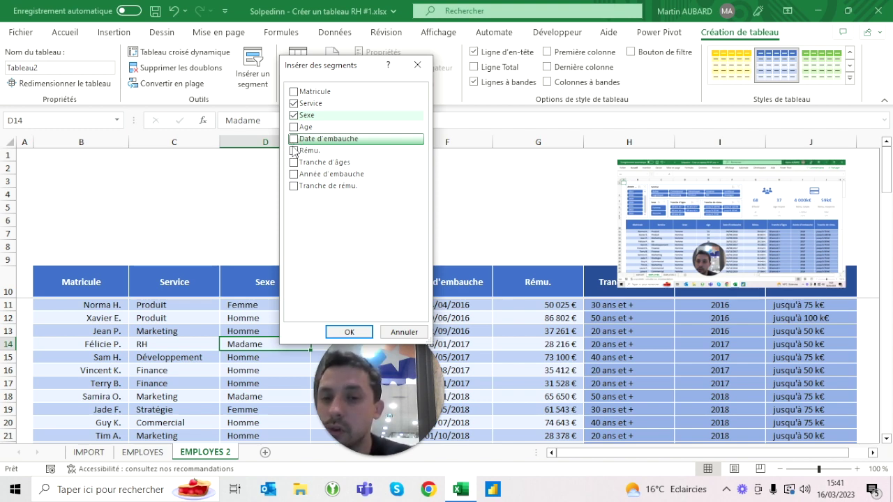
pyautogui.click(294, 162)
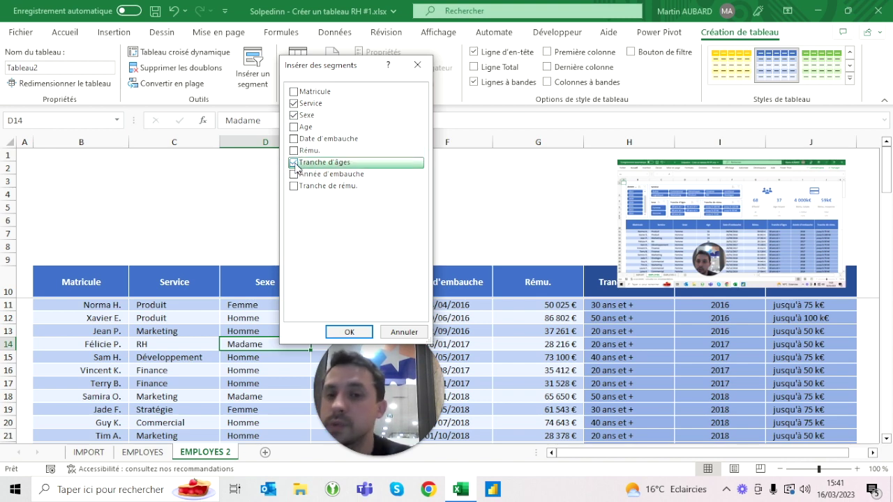
pyautogui.click(294, 173)
pyautogui.click(293, 186)
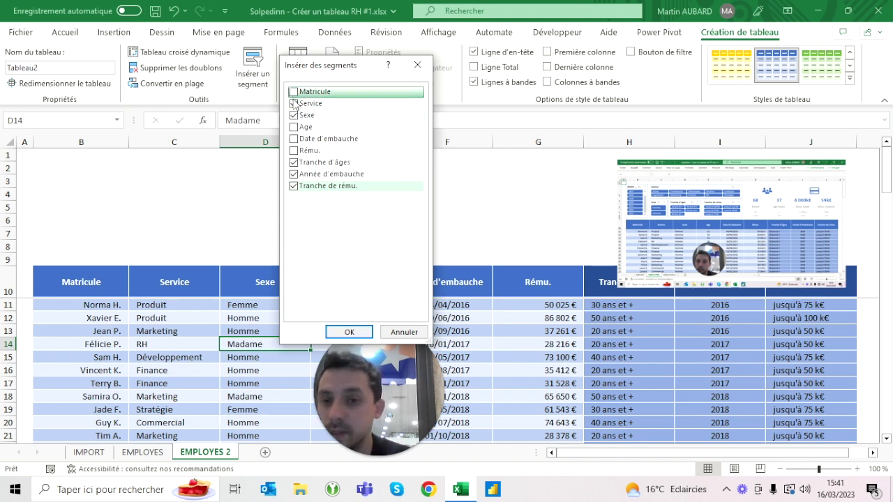
pyautogui.click(349, 332)
pyautogui.click(259, 219)
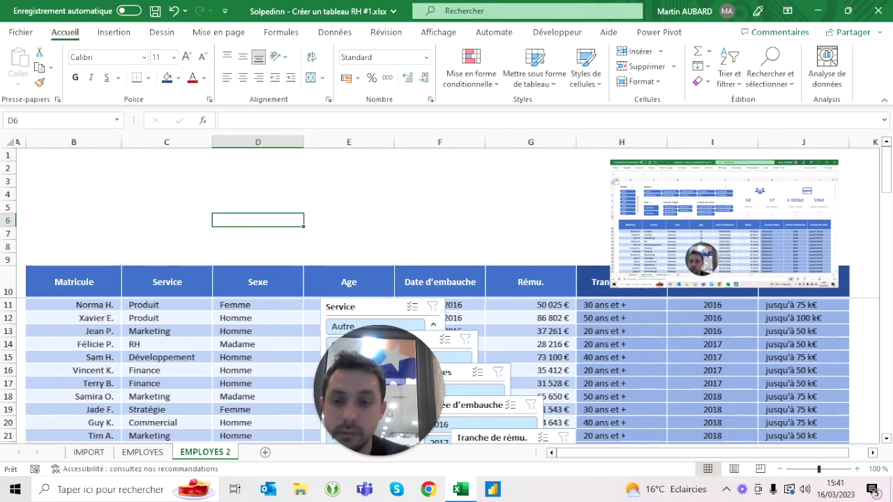
# Select all five slicers with Ctrl+A and top-align them using Aligner en haut
pyautogui.moveTo(420, 429); pyautogui.dragTo(781, 429)
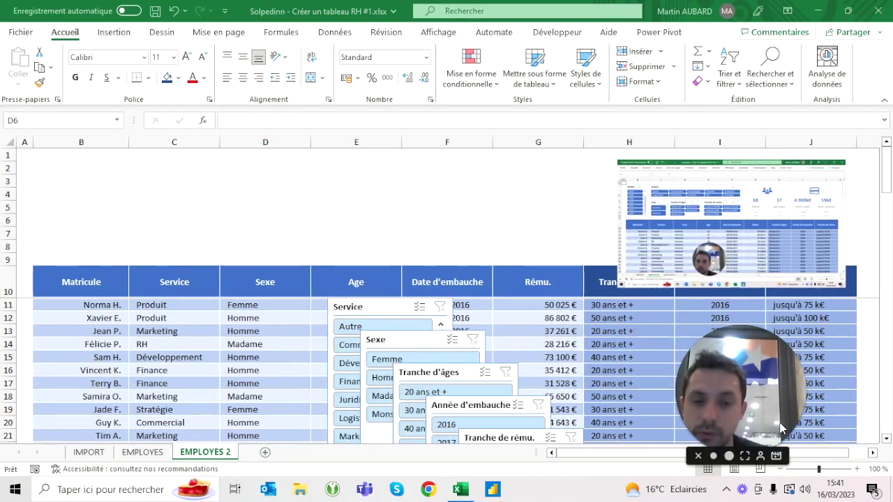
pyautogui.click(381, 307)
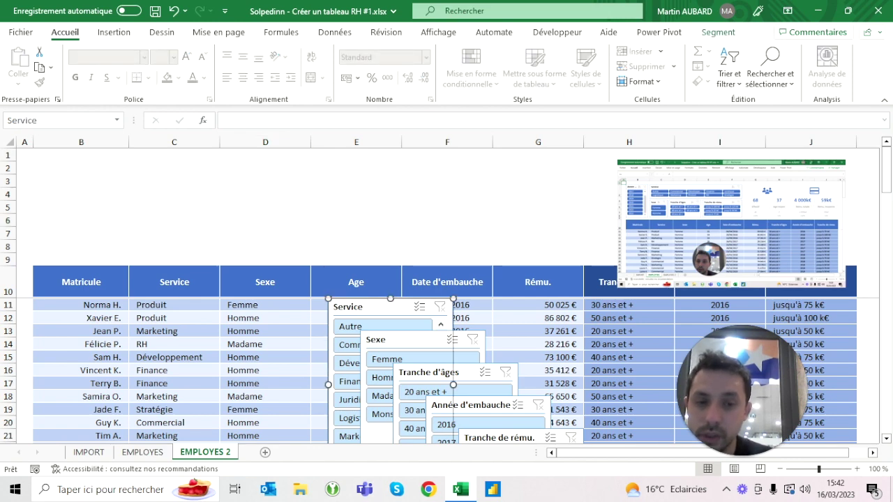
pyautogui.hotkey('ctrl', 'a')
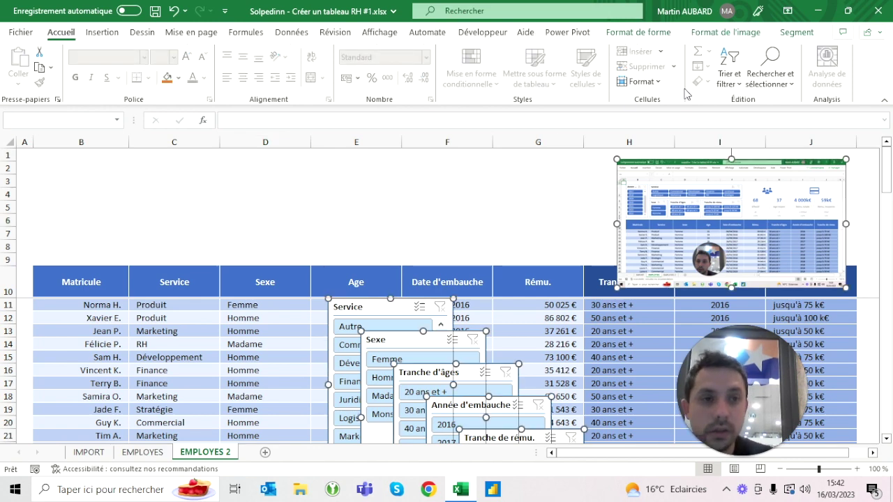
pyautogui.click(266, 221)
pyautogui.click(376, 307)
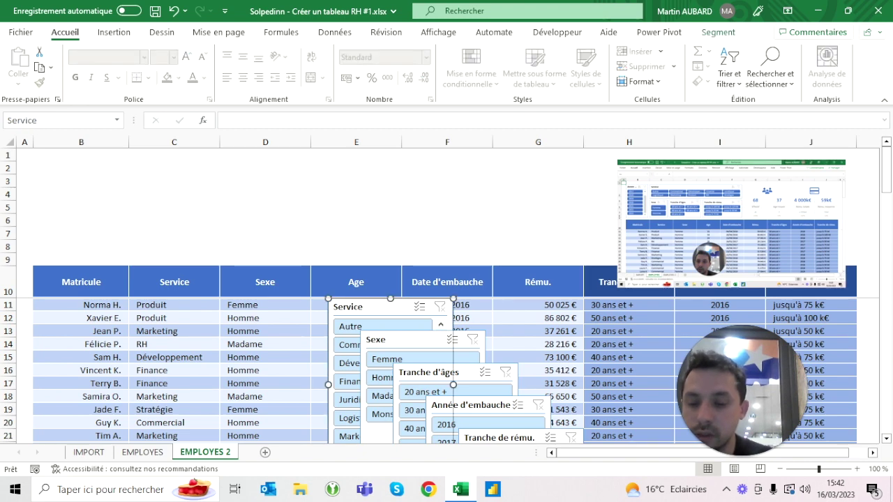
pyautogui.hotkey('ctrl', 'a')
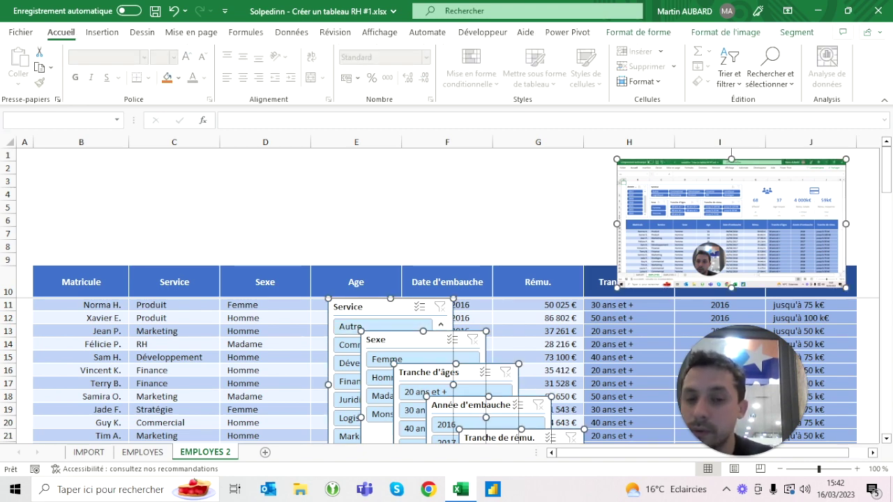
pyautogui.click(810, 35)
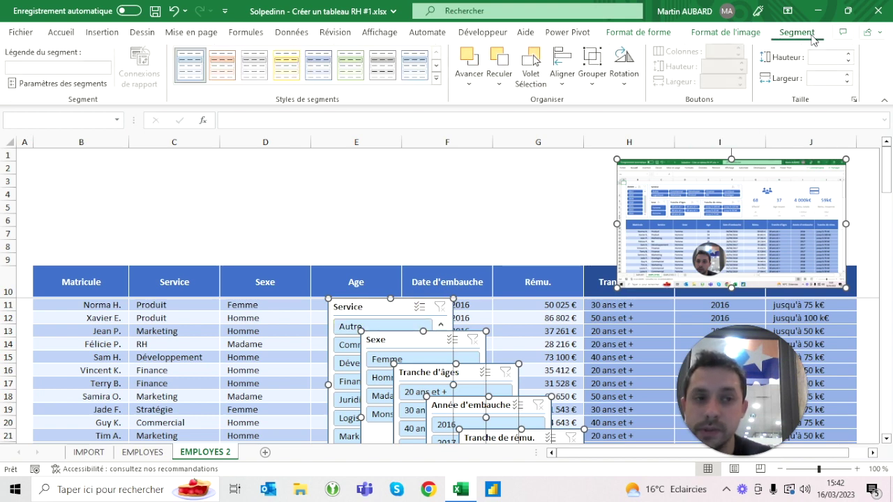
pyautogui.click(565, 82)
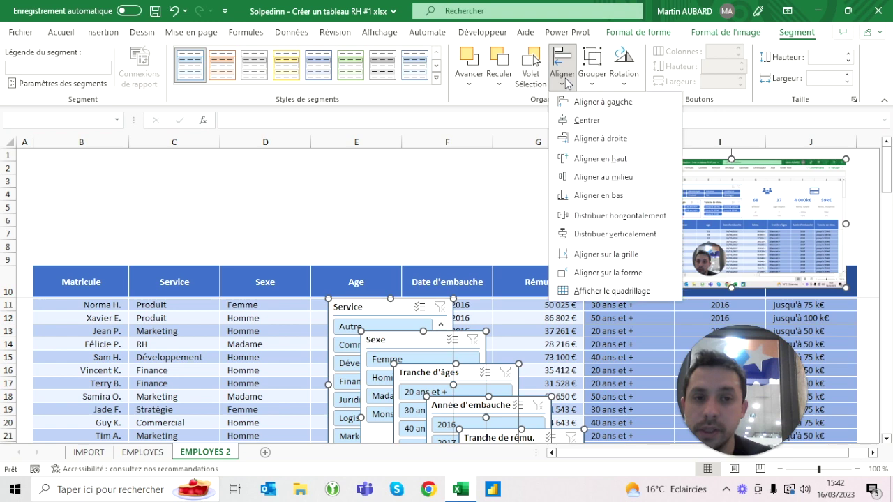
pyautogui.click(597, 148)
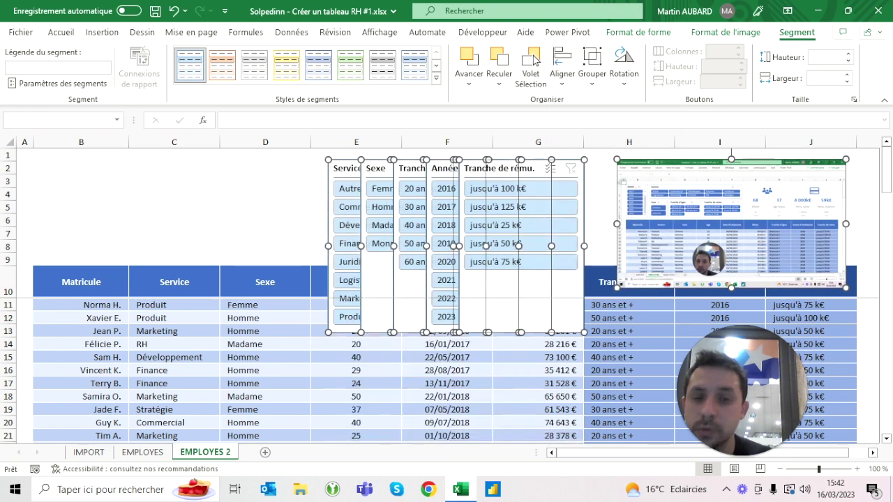
pyautogui.click(265, 220)
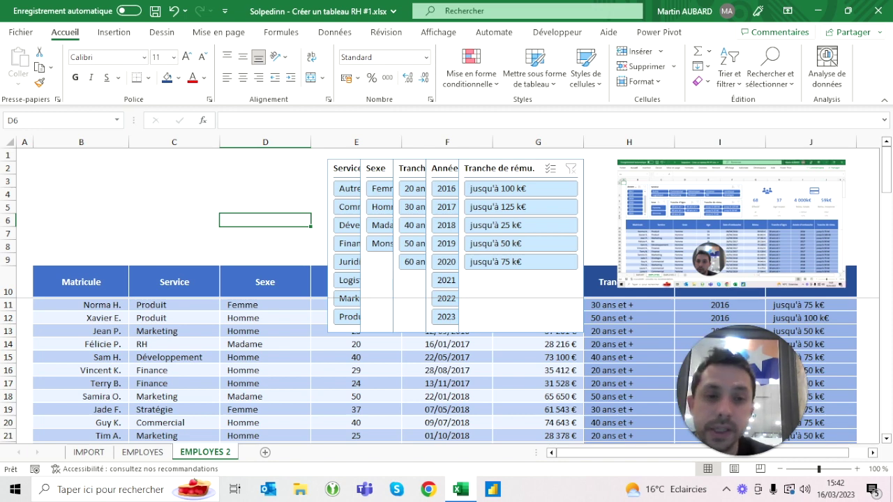
# Enlarge the reference screenshot picture, widening it to the right
pyautogui.click(731, 223)
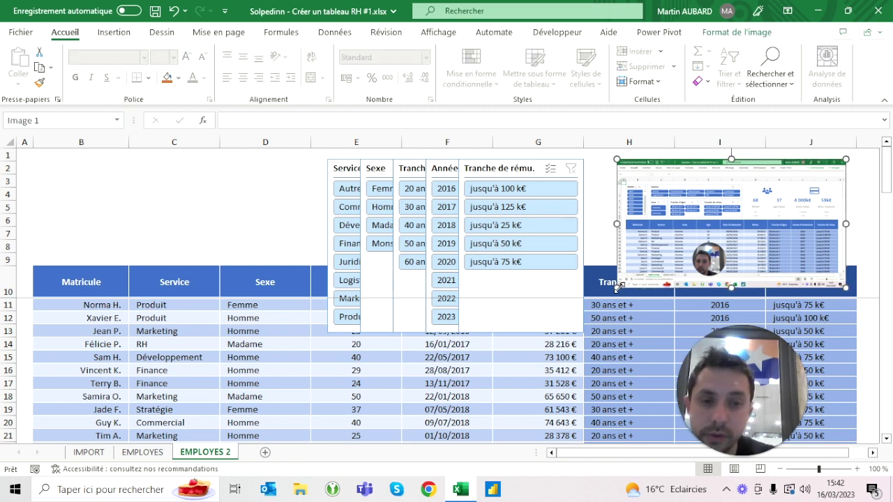
pyautogui.moveTo(617, 287); pyautogui.dragTo(583, 348)
pyautogui.moveTo(859, 349); pyautogui.dragTo(892, 345)
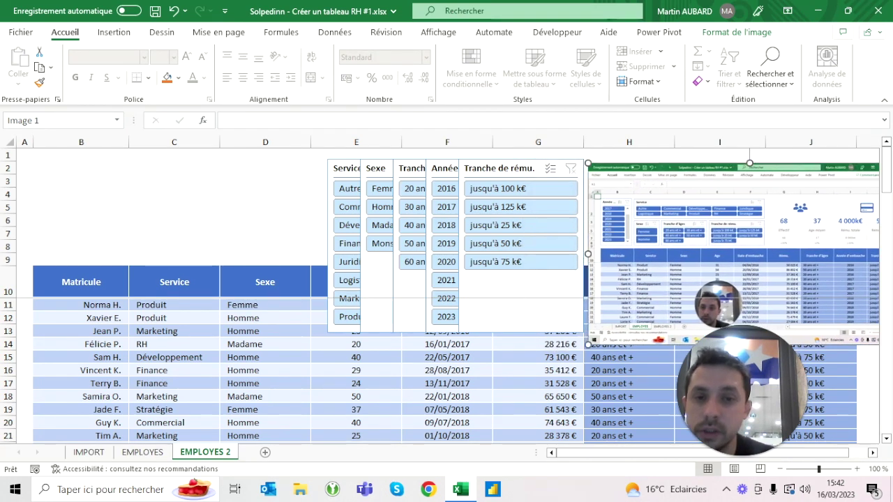
# Move the Tranche d'âges slicer left and the Année d'embauche slicer over column B, removing the duplicate
pyautogui.moveTo(412, 168); pyautogui.dragTo(314, 168)
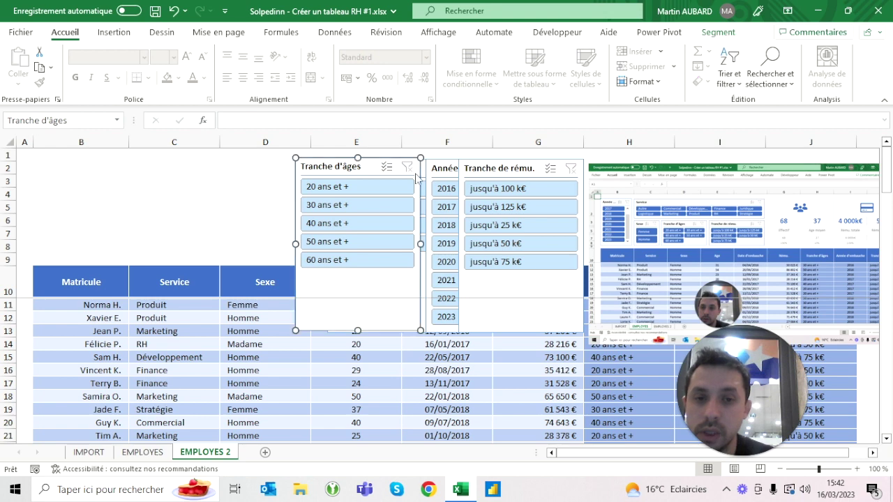
pyautogui.moveTo(445, 168); pyautogui.dragTo(153, 182)
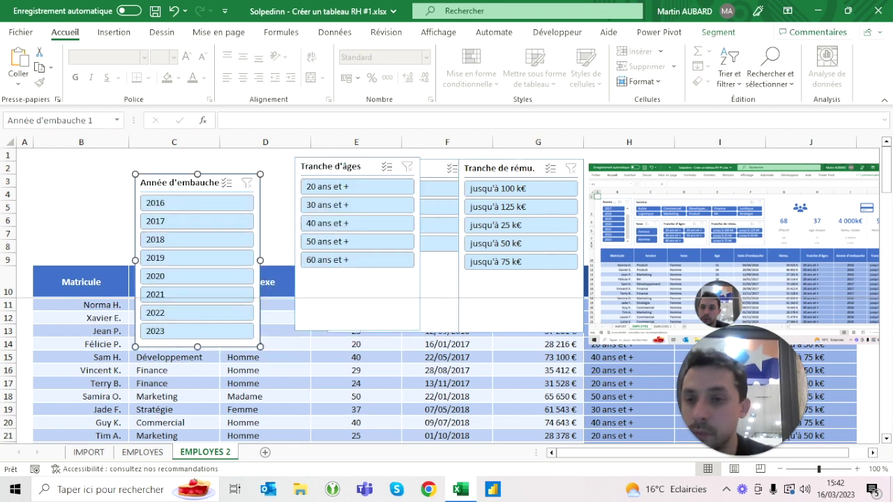
pyautogui.click(49, 164)
pyautogui.hotkey('ctrl', 'v')
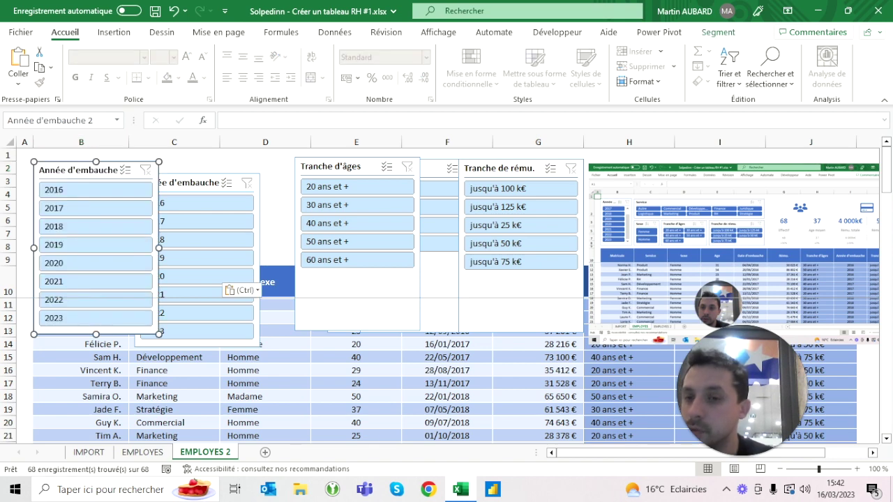
pyautogui.click(203, 183)
pyautogui.press('Delete')
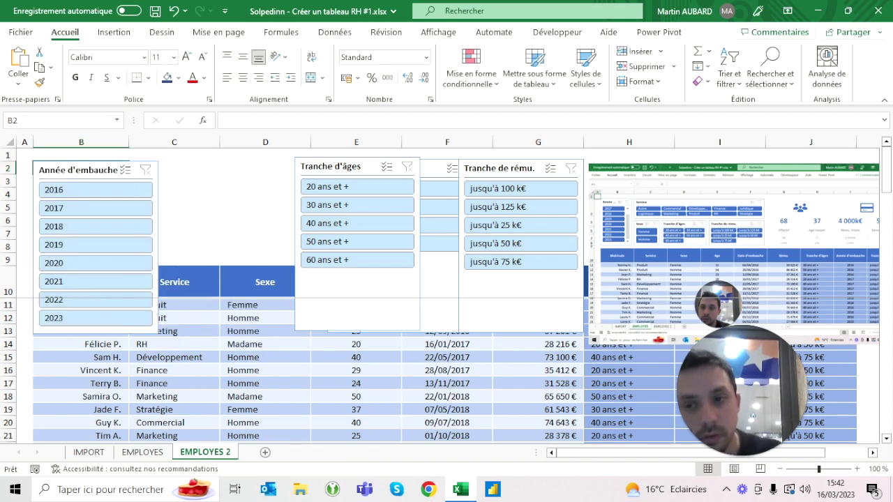
# Make the Année d'embauche slicer narrower and shorter to fit above the table header
pyautogui.click(159, 248)
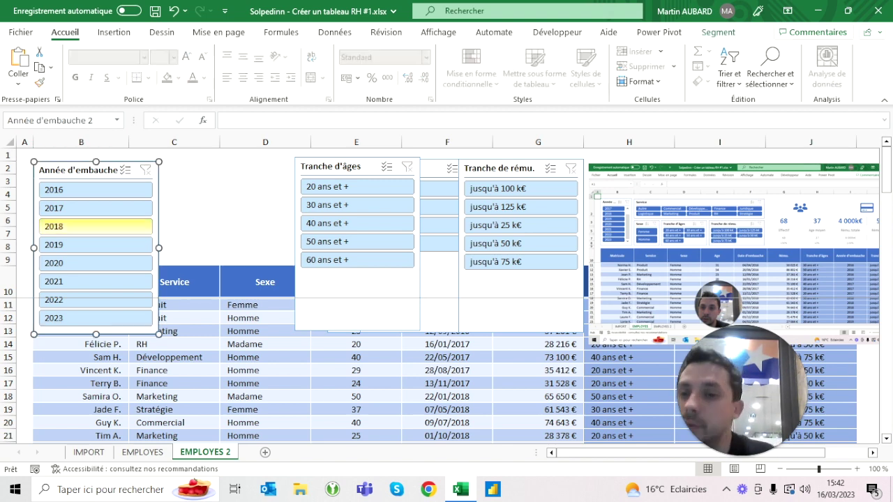
pyautogui.moveTo(159, 247); pyautogui.dragTo(119, 248)
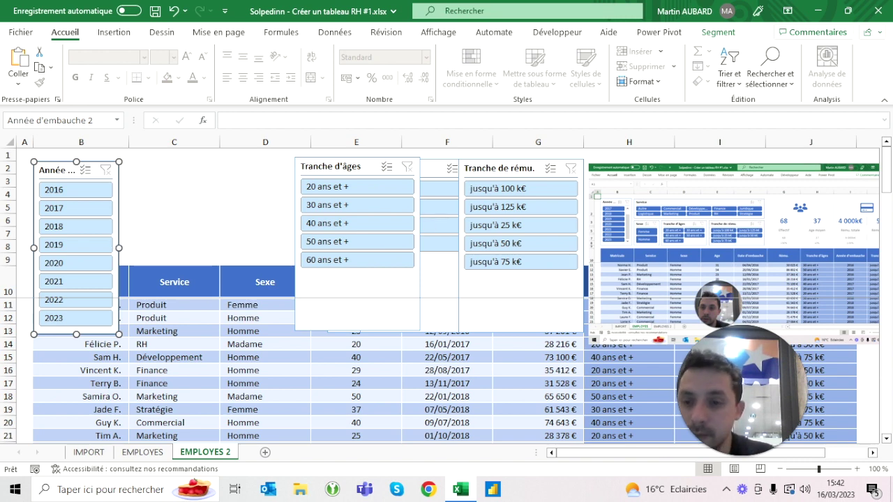
pyautogui.moveTo(75, 318); pyautogui.dragTo(75, 263)
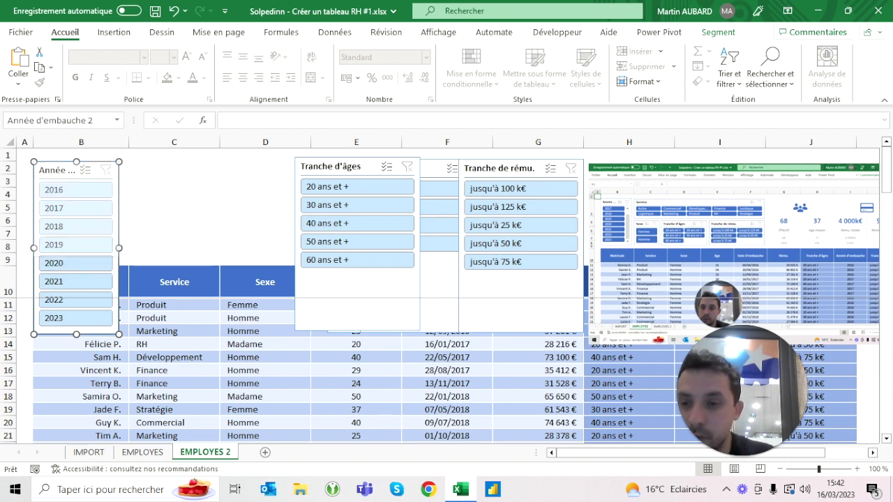
pyautogui.moveTo(76, 334); pyautogui.dragTo(76, 254)
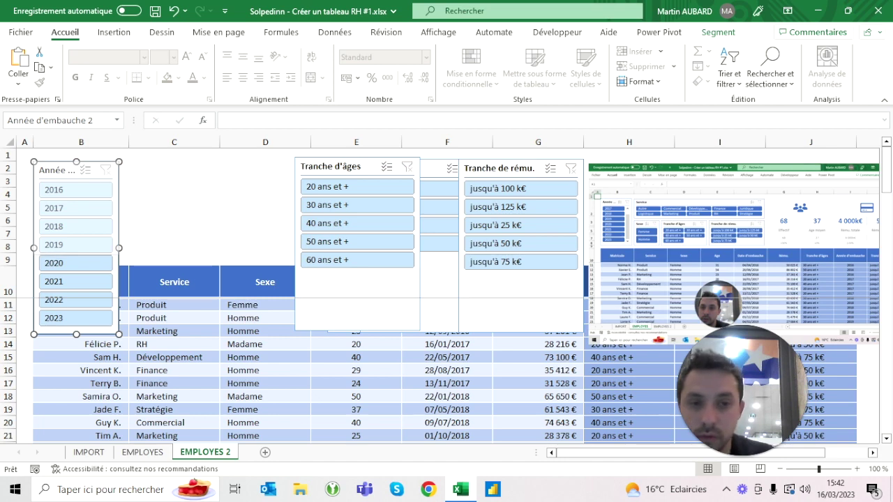
pyautogui.click(174, 245)
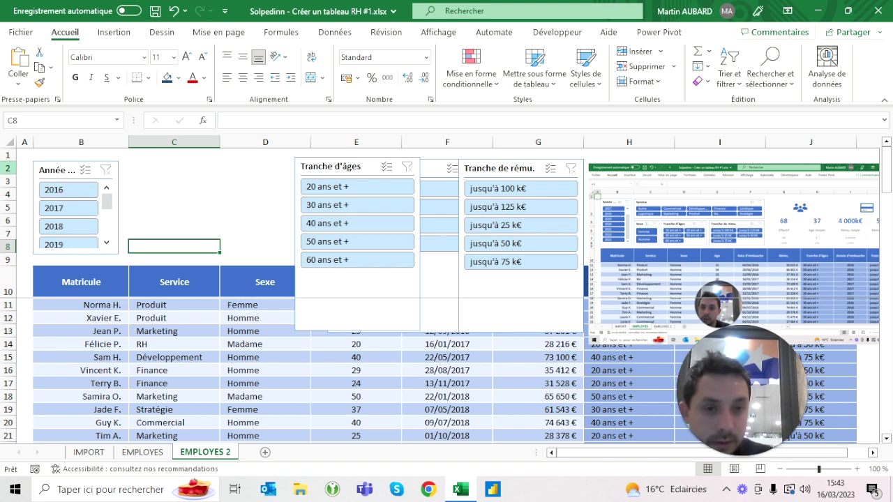
# Increase the height of rows 2 to 8 above the table
pyautogui.moveTo(9, 169); pyautogui.dragTo(9, 246)
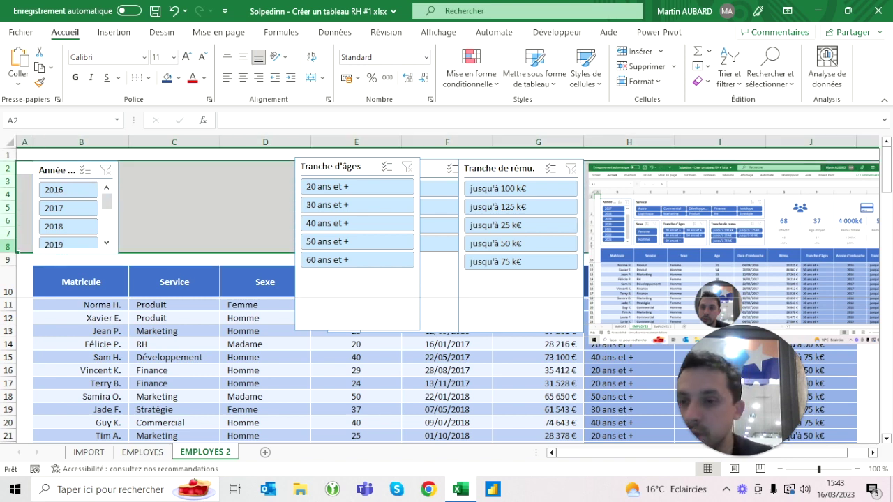
pyautogui.rightClick(14, 216)
pyautogui.click(28, 460)
# Stretch the Année slicer down so years 2016 to 2020 show at once
pyautogui.click(60, 170)
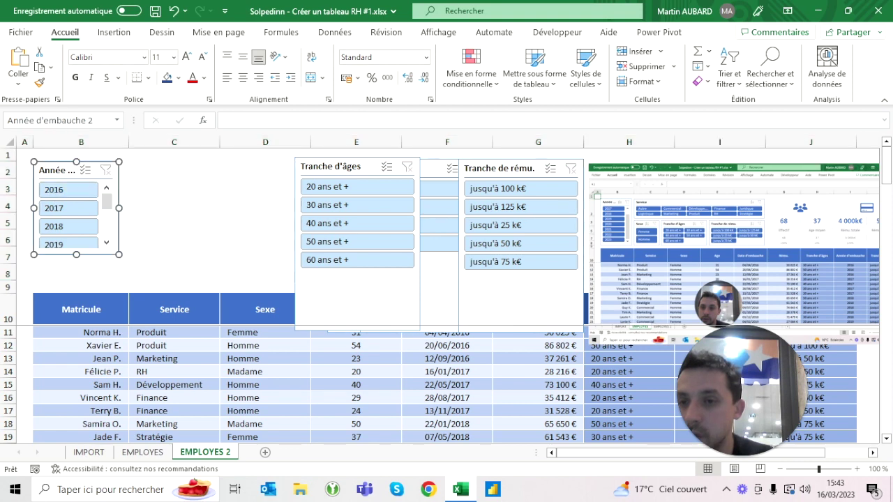
pyautogui.moveTo(76, 255); pyautogui.dragTo(76, 276)
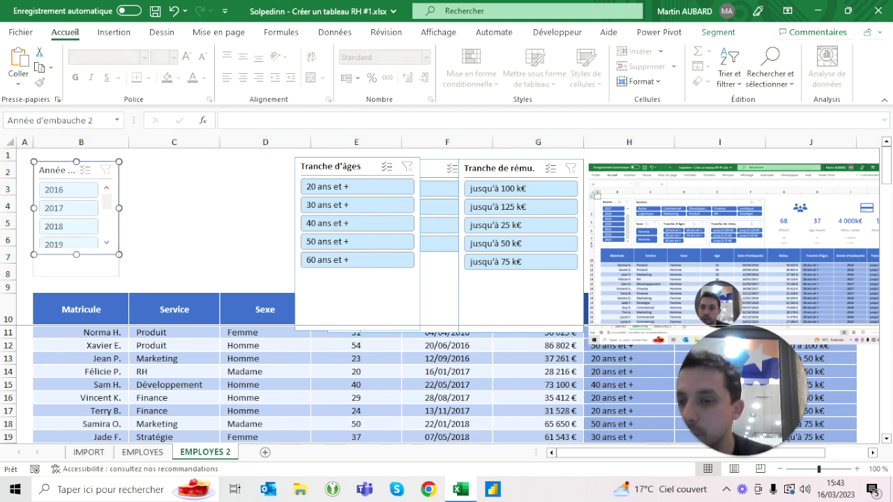
pyautogui.click(174, 238)
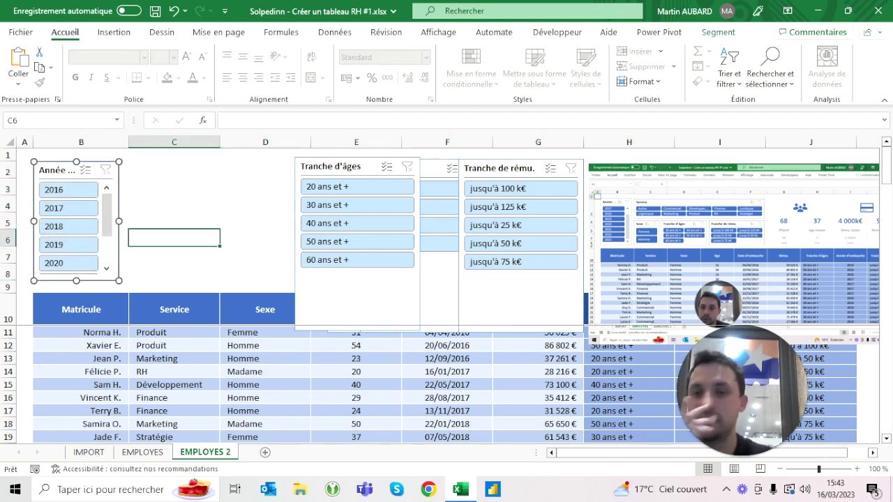
pyautogui.click(59, 170)
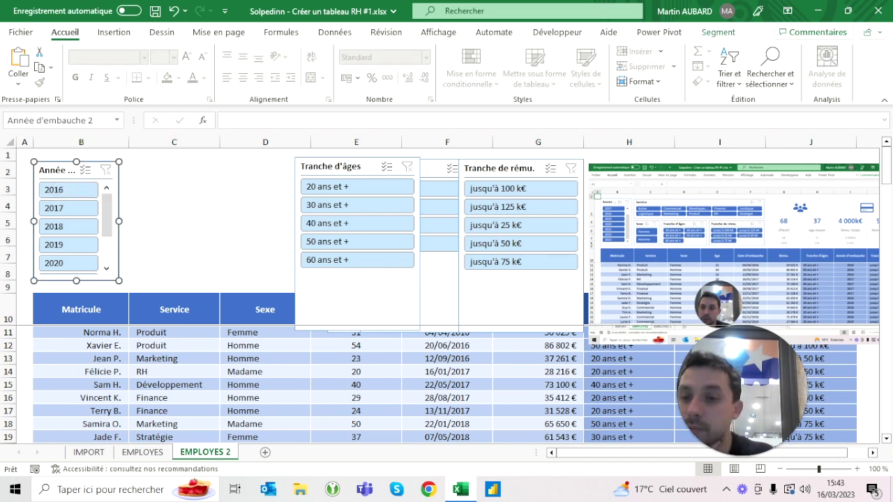
pyautogui.click(726, 39)
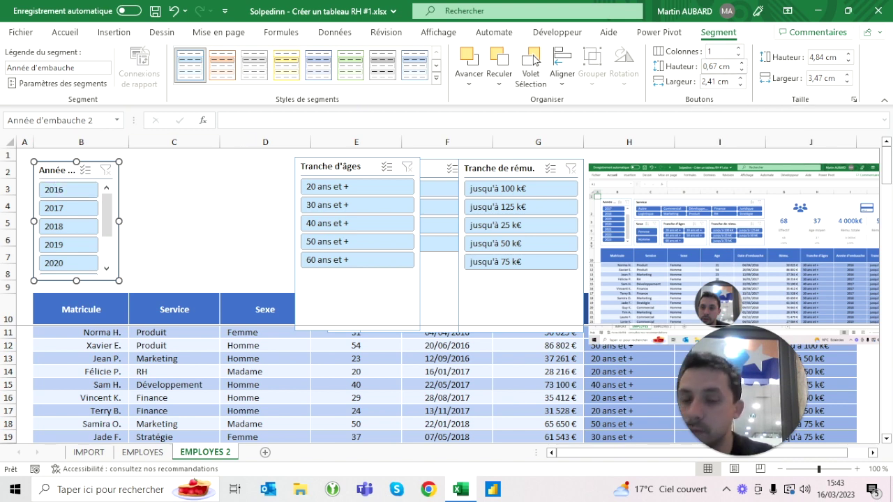
# Try a lower button height and two columns on the Année slicer, then revert to one column
pyautogui.click(743, 70)
pyautogui.click(744, 71)
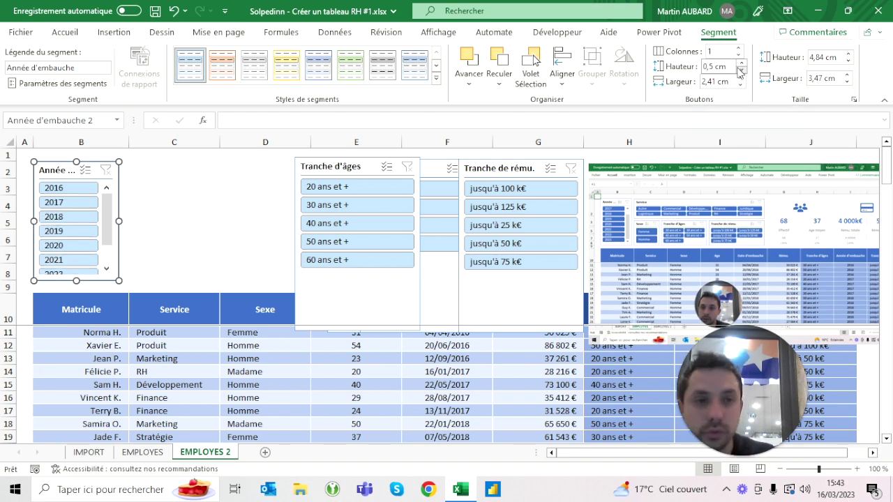
pyautogui.click(741, 49)
pyautogui.click(741, 55)
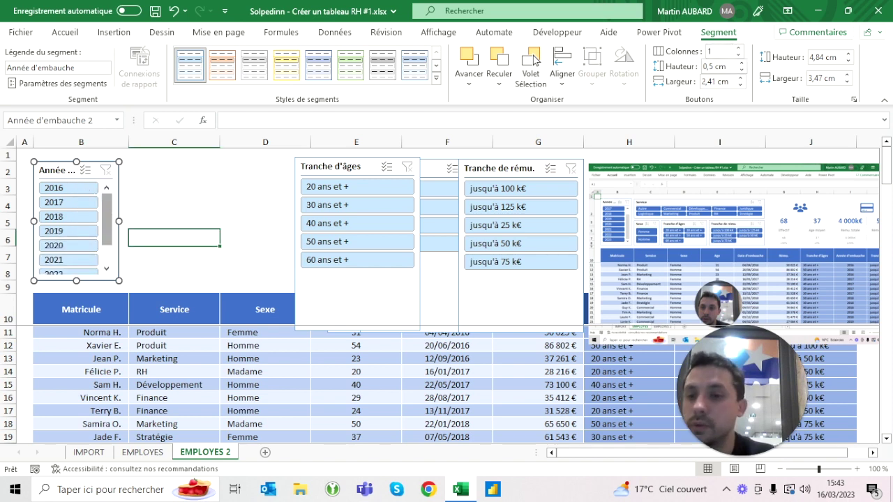
pyautogui.press('Escape')
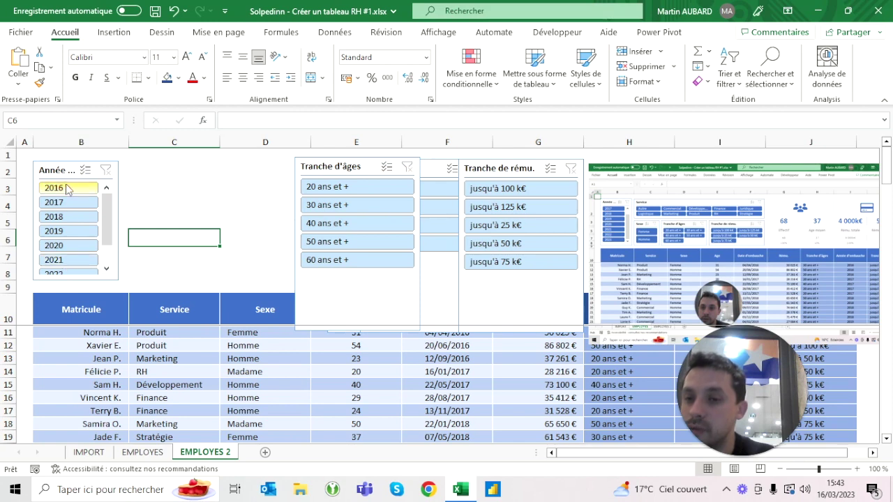
# Select all slicers without the picture and set their button height to 0,5 cm
pyautogui.hotkey('ctrl', 'z')
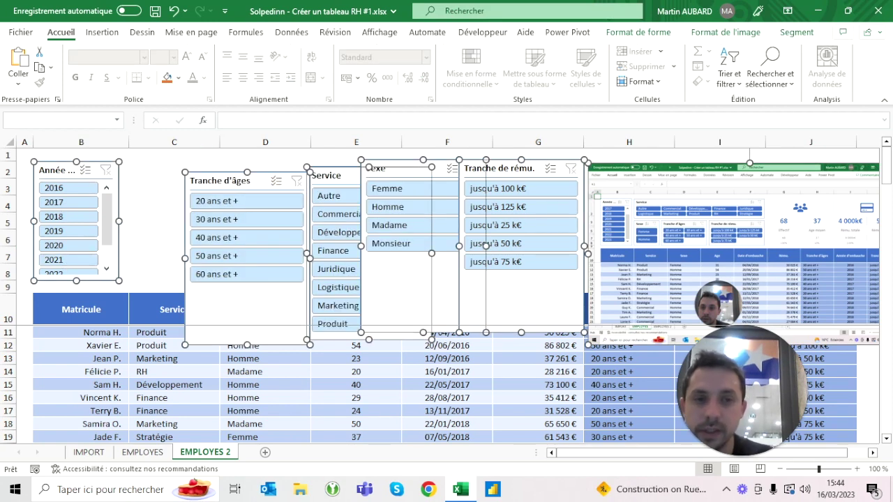
pyautogui.hotkey('ctrl', 'z')
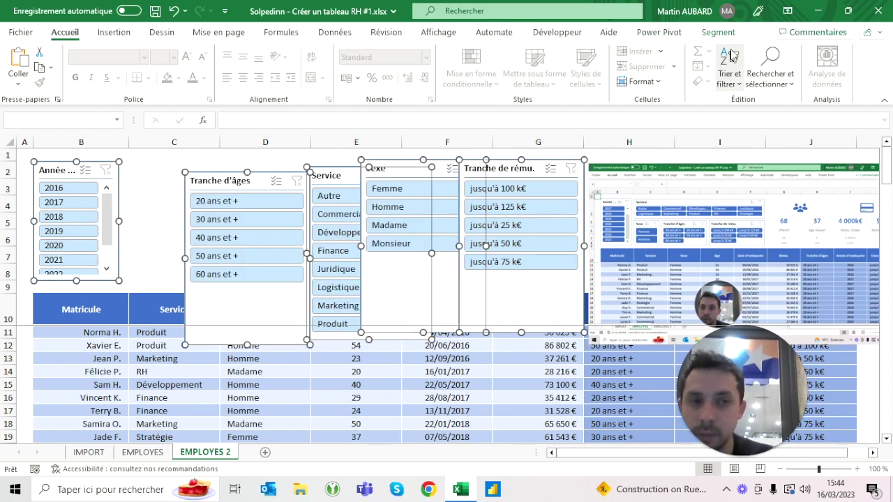
pyautogui.click(718, 32)
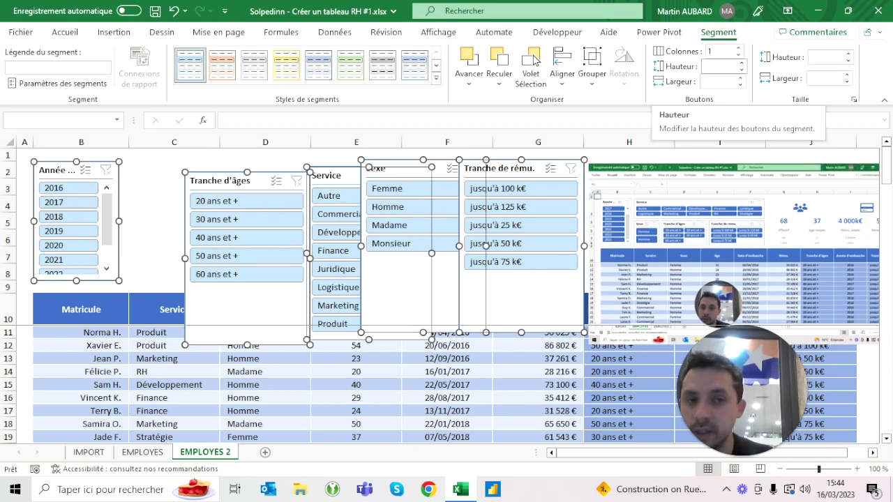
pyautogui.click(728, 68)
pyautogui.write('0,5')
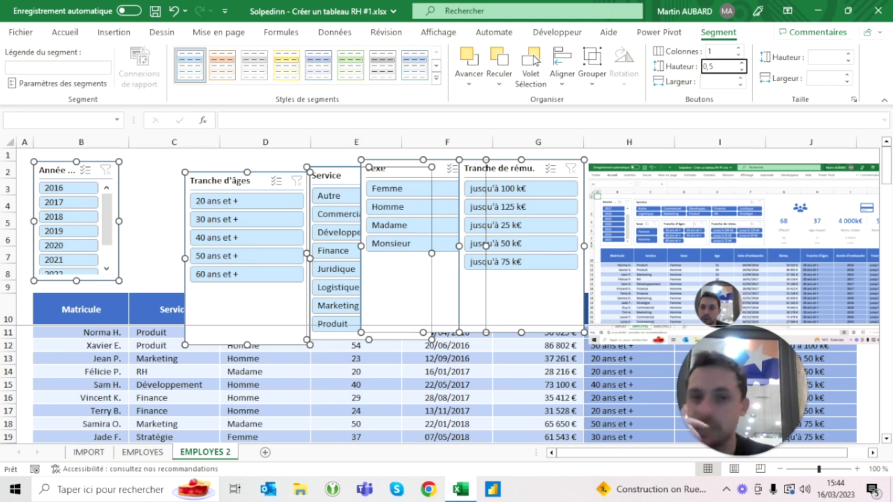
pyautogui.press('Return')
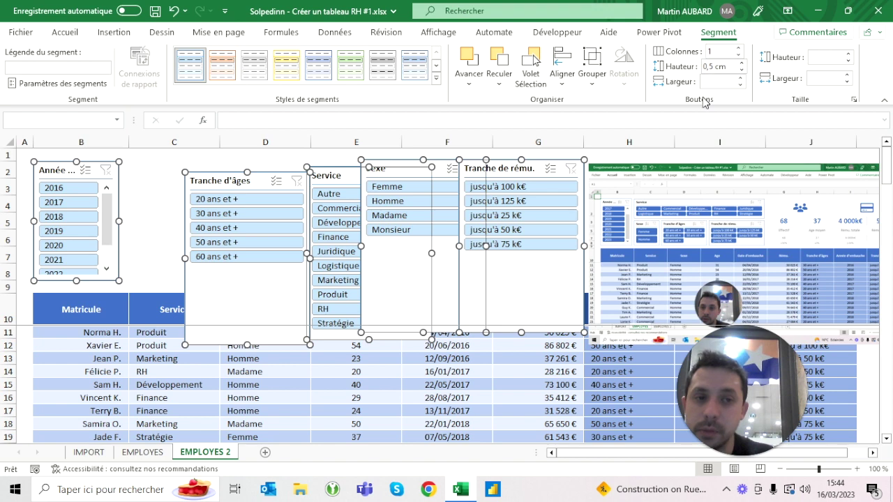
# Reselect all five slicers, excluding the picture, and browse the coloured slicer styles
pyautogui.click(174, 188)
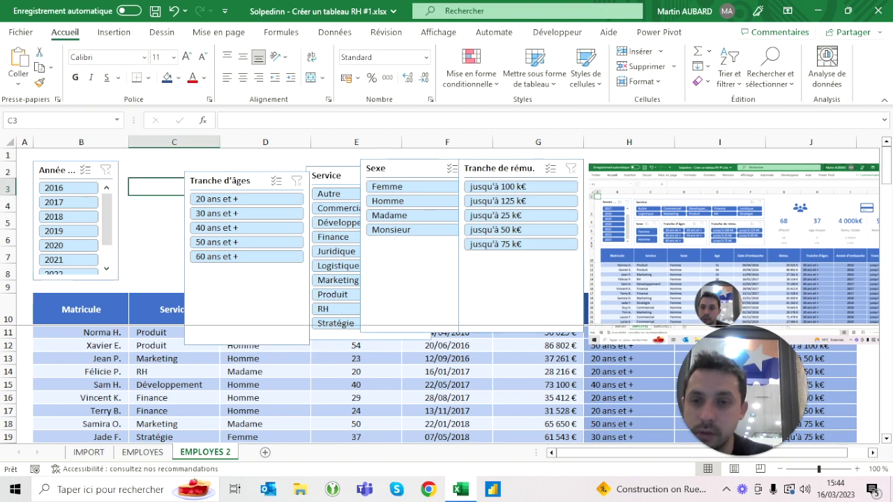
pyautogui.click(220, 180)
pyautogui.hotkey('ctrl', 'a')
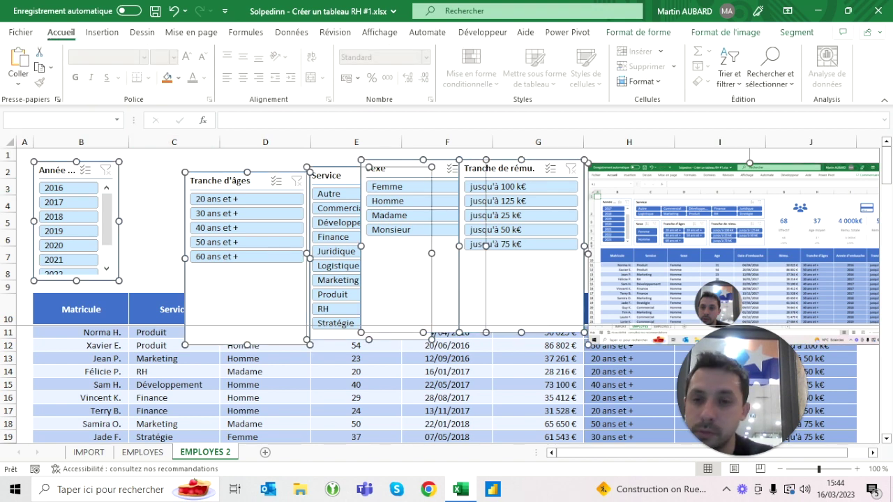
pyautogui.keyDown('ctrl'); pyautogui.click(732, 209); pyautogui.keyUp('ctrl')
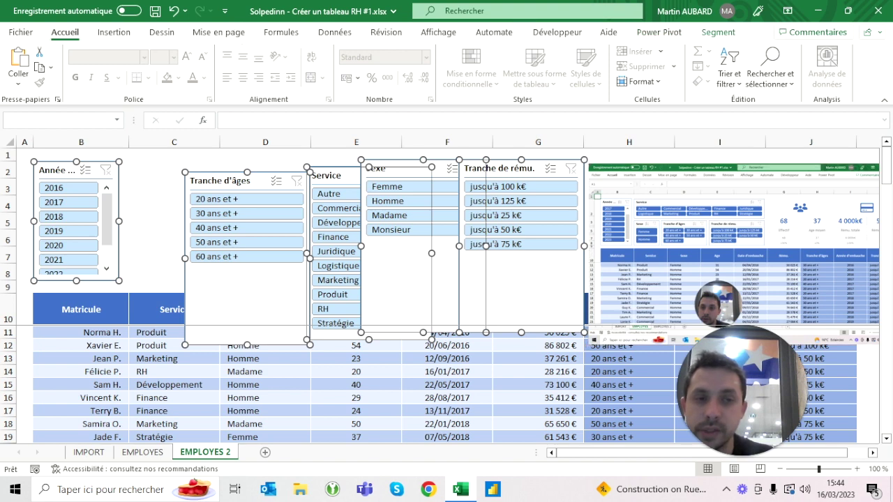
pyautogui.click(719, 32)
pyautogui.click(437, 66)
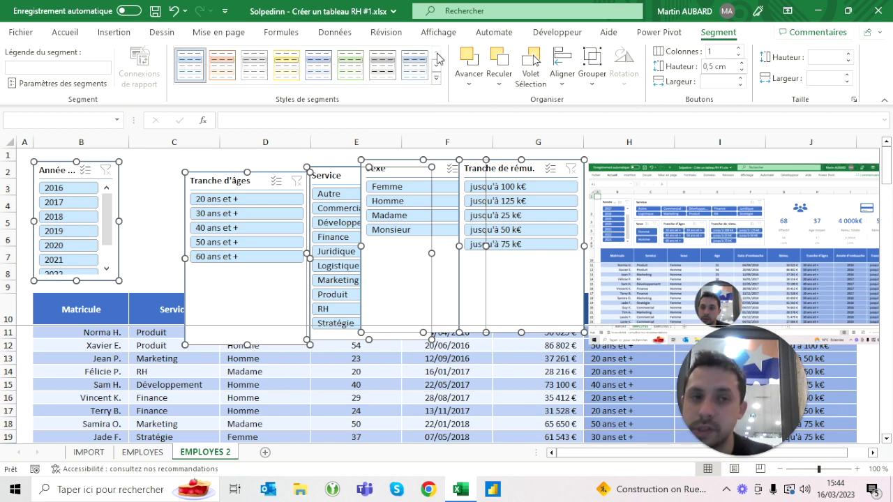
# Apply the dark-blue slicer style to all five slicers and check the result
pyautogui.click(318, 66)
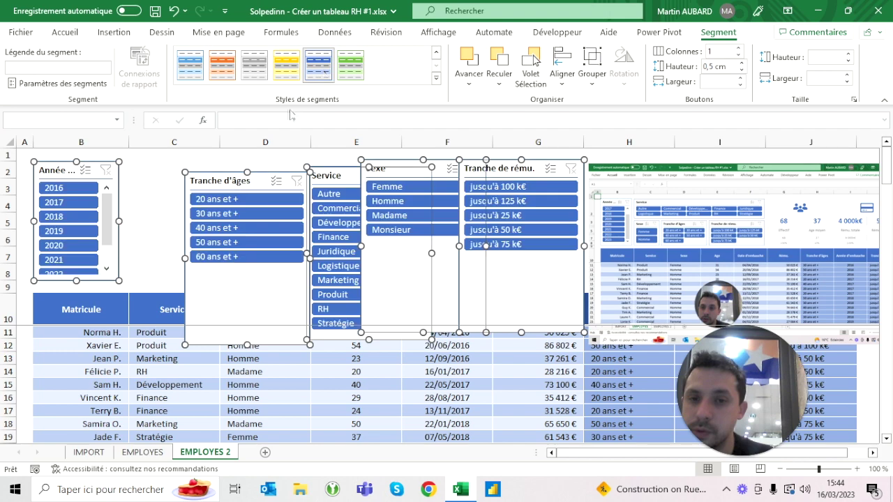
pyautogui.click(160, 187)
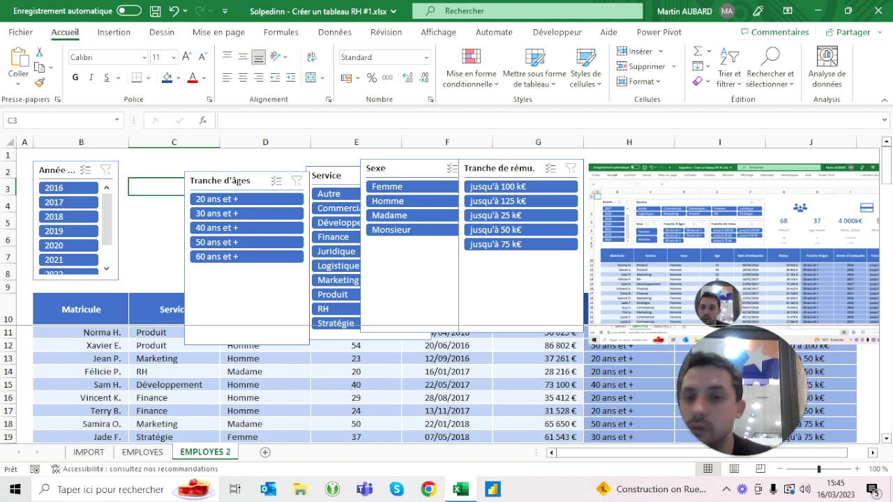
pyautogui.click(231, 180)
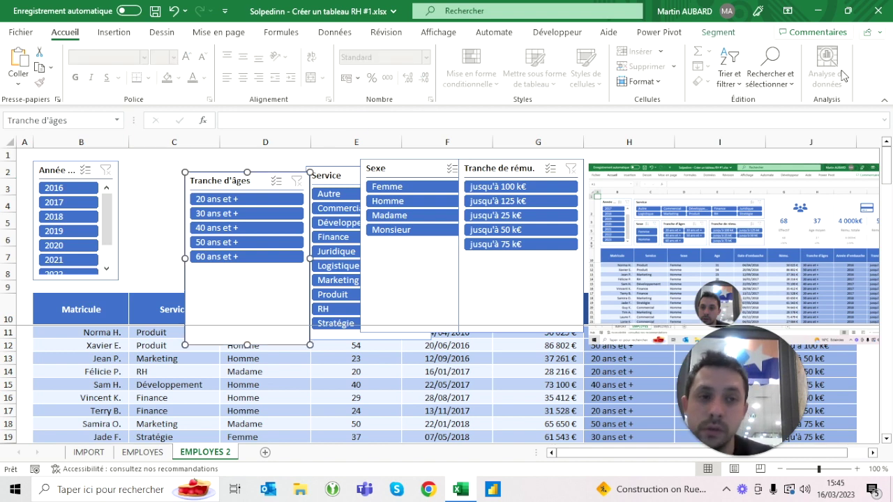
pyautogui.click(718, 32)
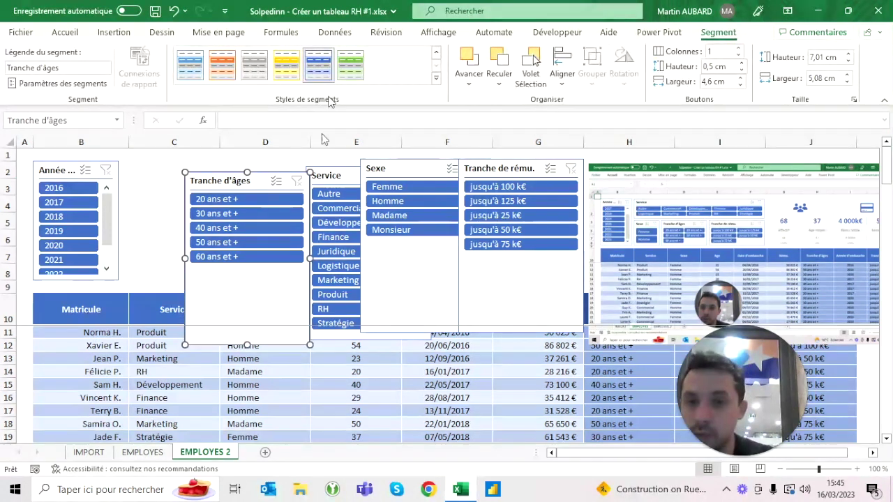
pyautogui.click(326, 175)
pyautogui.click(718, 32)
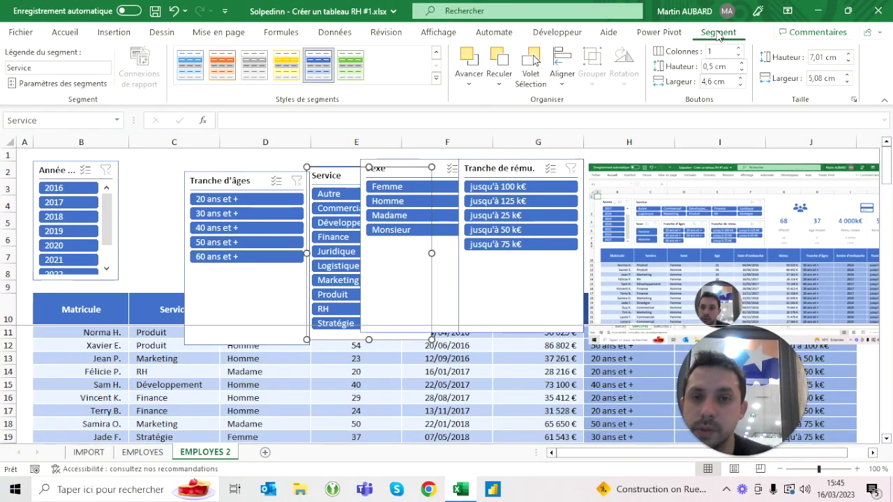
pyautogui.click(156, 186)
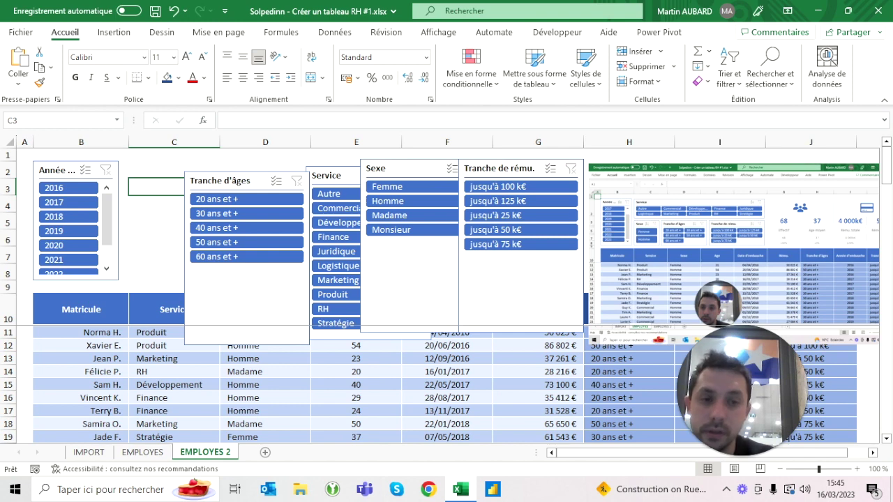
# Rearrange the slicers: widen the Service slicer beside Année and stack Tranche d'âges, Sexe, Tranche de rému. below
pyautogui.moveTo(230, 181); pyautogui.dragTo(223, 204)
pyautogui.moveTo(328, 175); pyautogui.dragTo(147, 171)
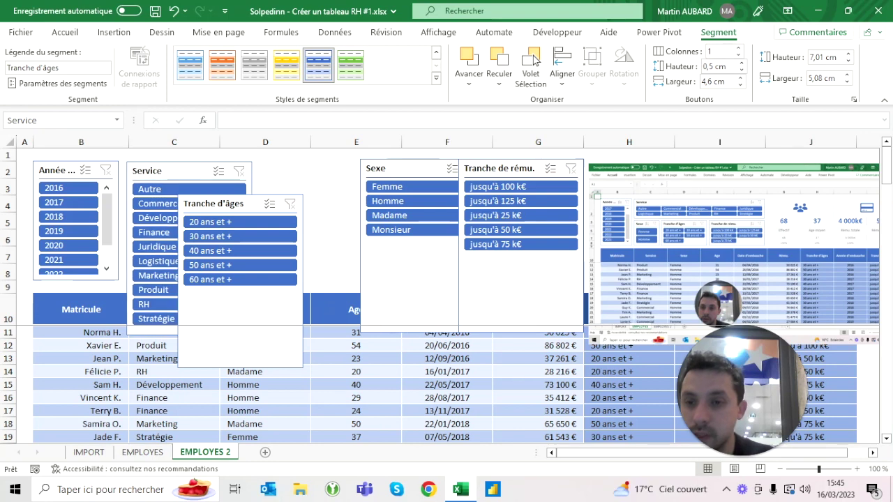
pyautogui.moveTo(209, 203); pyautogui.dragTo(245, 249)
pyautogui.click(391, 168)
pyautogui.moveTo(391, 168); pyautogui.dragTo(408, 262)
pyautogui.click(249, 236)
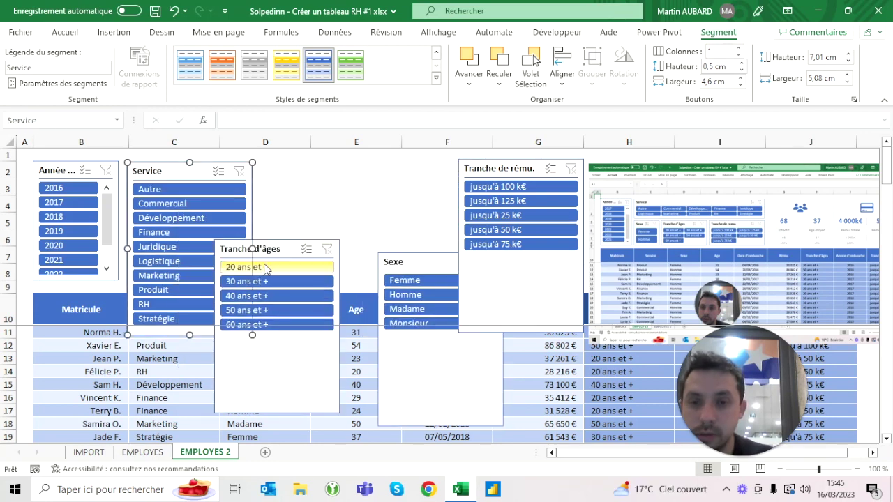
pyautogui.moveTo(252, 248); pyautogui.dragTo(501, 237)
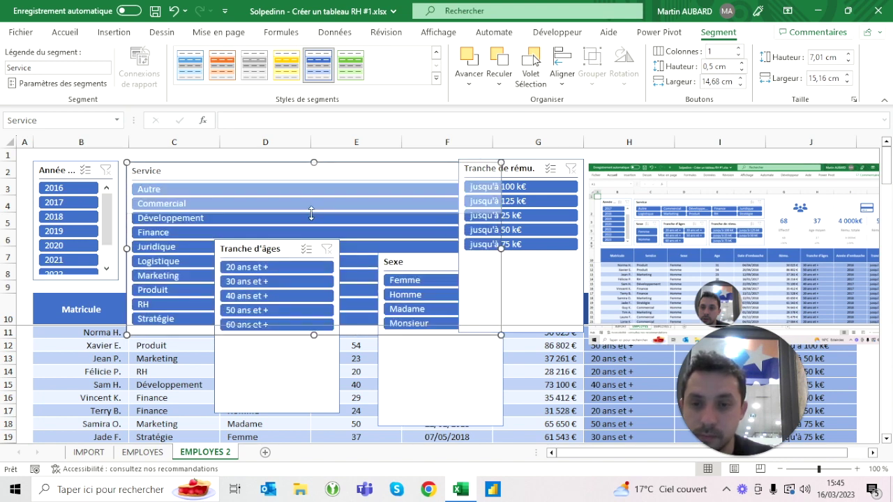
pyautogui.moveTo(314, 335); pyautogui.dragTo(314, 210)
pyautogui.moveTo(252, 248); pyautogui.dragTo(237, 299)
pyautogui.moveTo(419, 265); pyautogui.dragTo(405, 297)
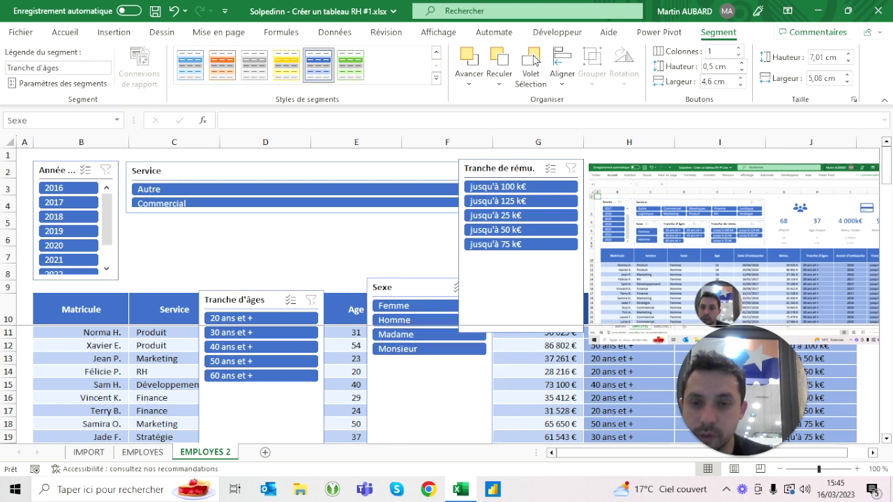
pyautogui.moveTo(520, 279); pyautogui.dragTo(550, 371)
pyautogui.moveTo(530, 260); pyautogui.dragTo(538, 290)
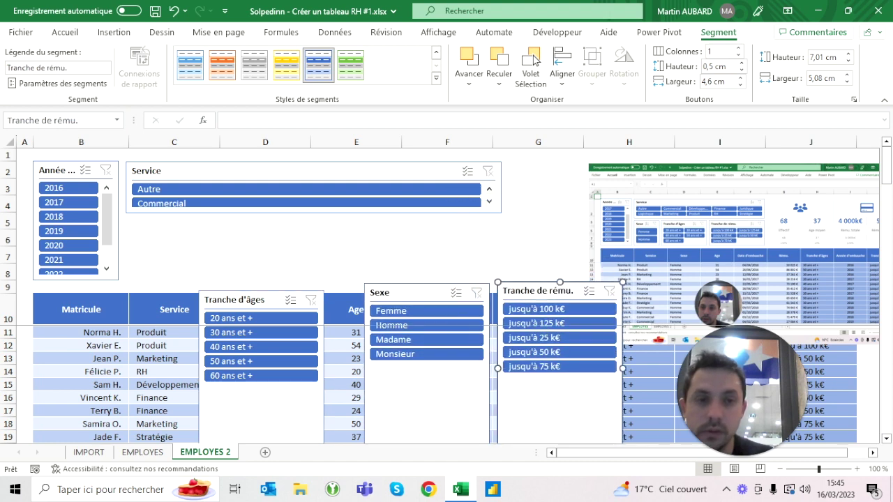
# Give the Service slicer 5 button columns and size it 2,2 cm high by 14,6 cm wide
pyautogui.click(314, 171)
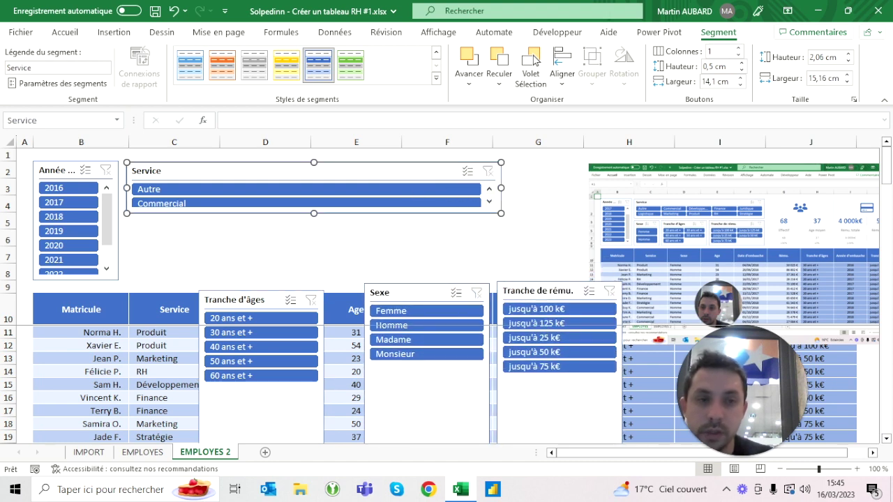
pyautogui.click(740, 47)
pyautogui.click(741, 47)
pyautogui.click(740, 47)
pyautogui.click(740, 47)
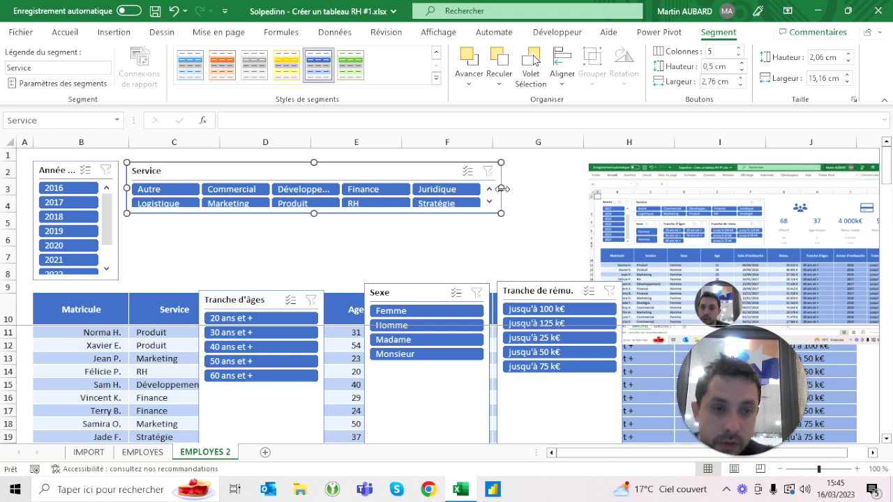
pyautogui.moveTo(501, 188); pyautogui.dragTo(486, 187)
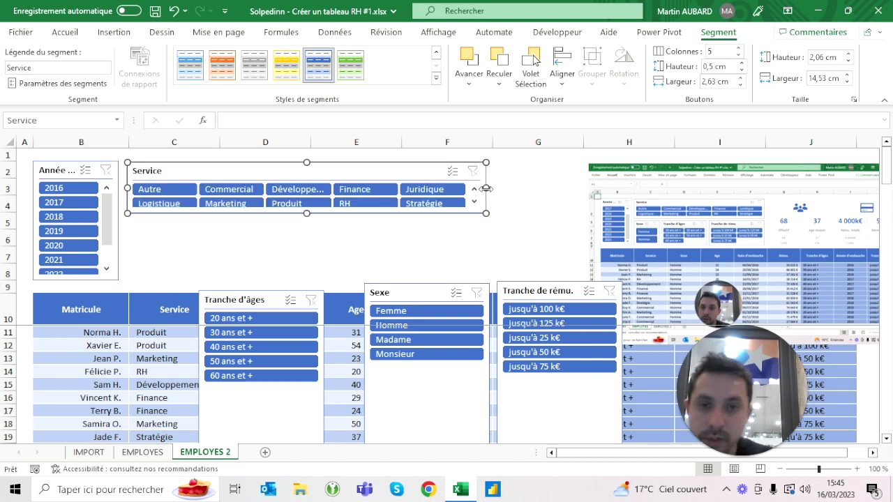
pyautogui.moveTo(306, 213); pyautogui.dragTo(306, 218)
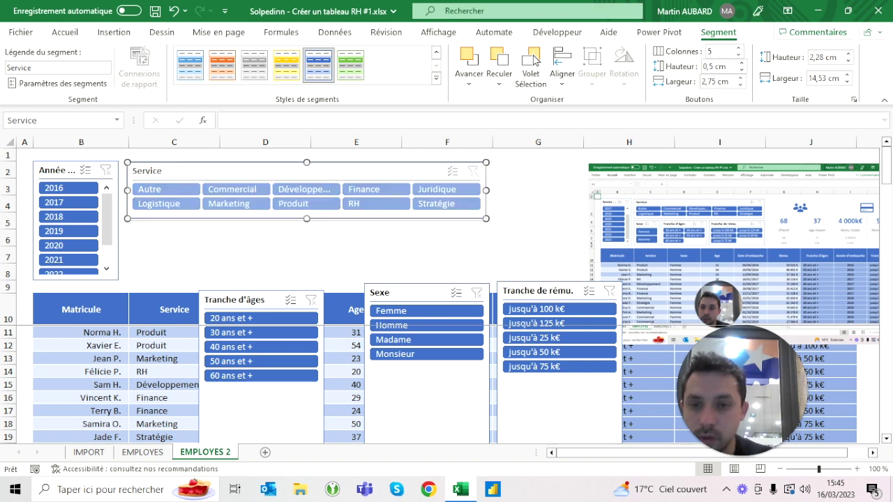
pyautogui.moveTo(307, 218); pyautogui.dragTo(306, 215)
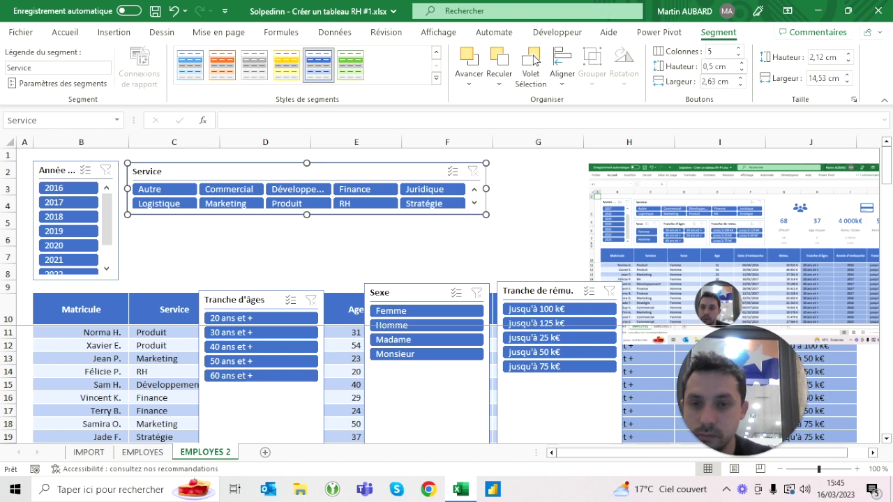
pyautogui.click(849, 55)
pyautogui.click(847, 74)
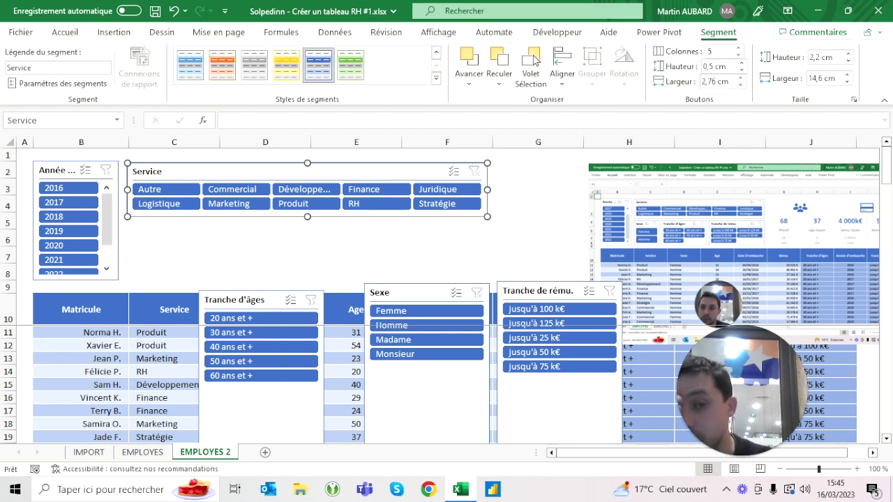
# Try 6 button columns on the Service slicer, then keep 5
pyautogui.moveTo(107, 220)
pyautogui.mouseDown()
pyautogui.moveTo(107, 236)
pyautogui.moveTo(108, 201)
pyautogui.mouseUp()
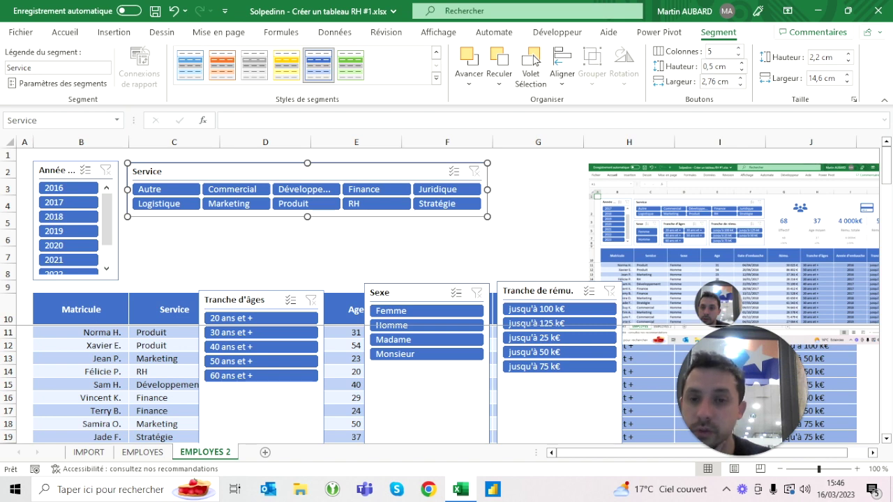
pyautogui.click(739, 52)
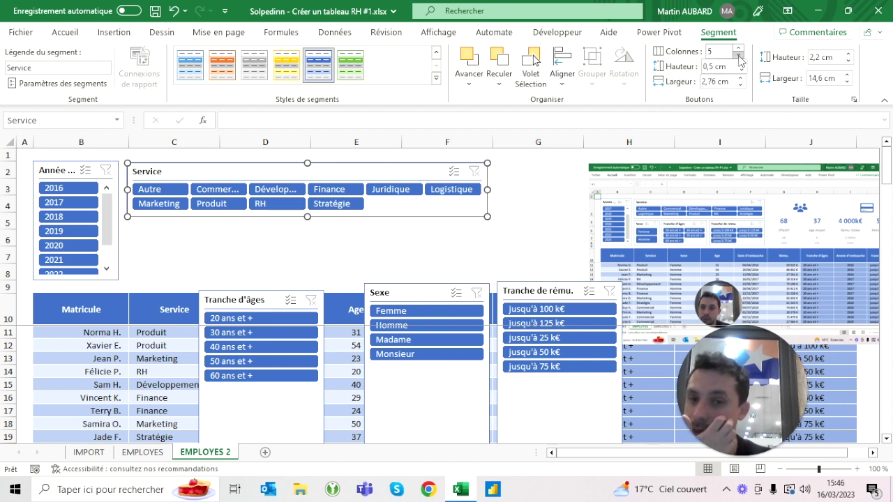
pyautogui.click(738, 56)
pyautogui.click(447, 221)
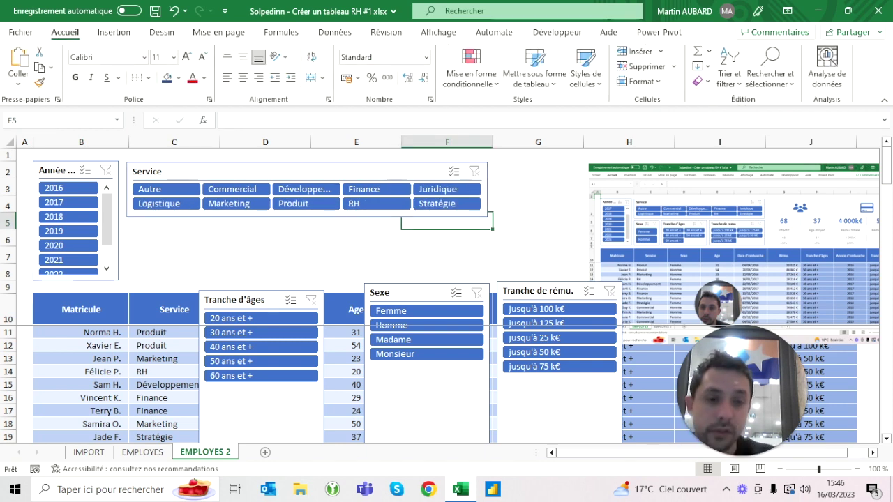
# Place the Sexe slicer under Service, shorten it to about 3 cm, and move Tranche d'âges beside it
pyautogui.moveTo(391, 292); pyautogui.dragTo(153, 231)
pyautogui.click(447, 224)
pyautogui.click(154, 231)
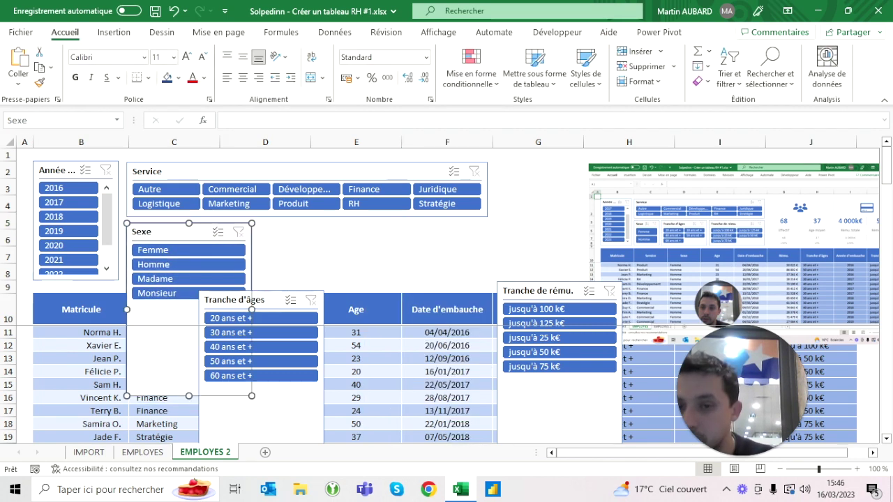
pyautogui.moveTo(189, 396); pyautogui.dragTo(188, 280)
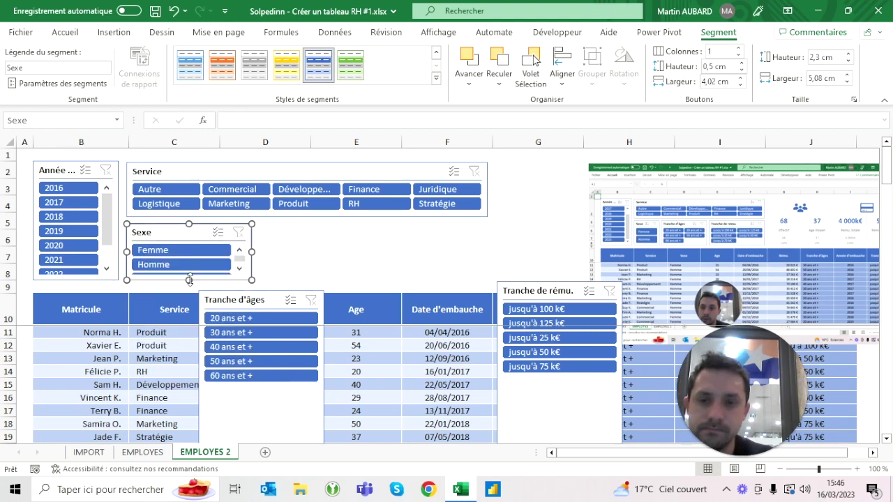
pyautogui.moveTo(188, 280)
pyautogui.mouseDown()
pyautogui.moveTo(188, 298)
pyautogui.moveTo(319, 243)
pyautogui.mouseUp()
pyautogui.click(230, 300)
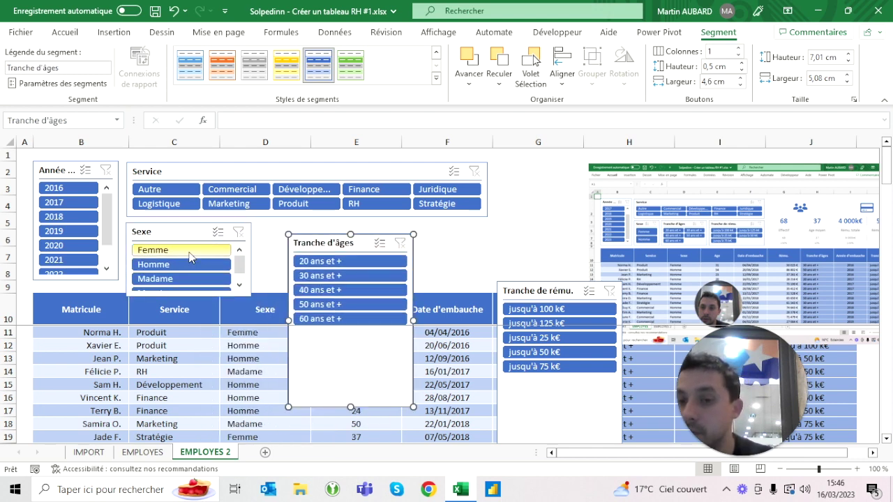
pyautogui.scroll(-1, 195, 265)
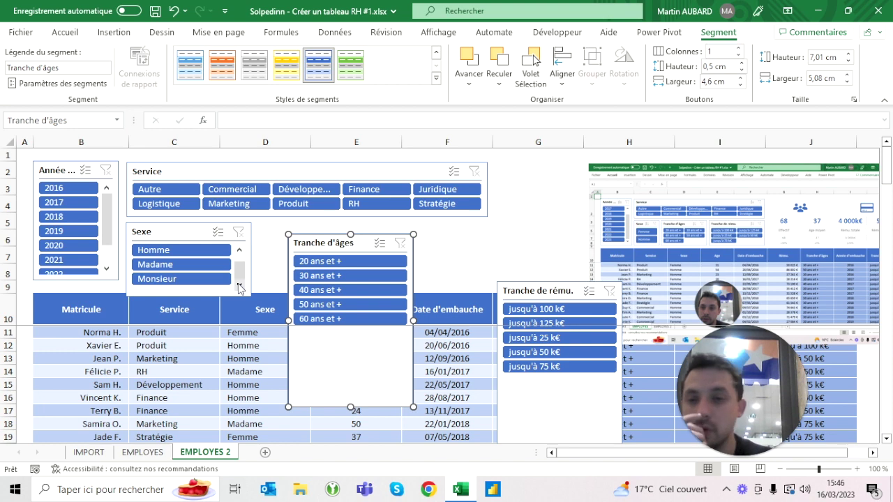
pyautogui.click(175, 346)
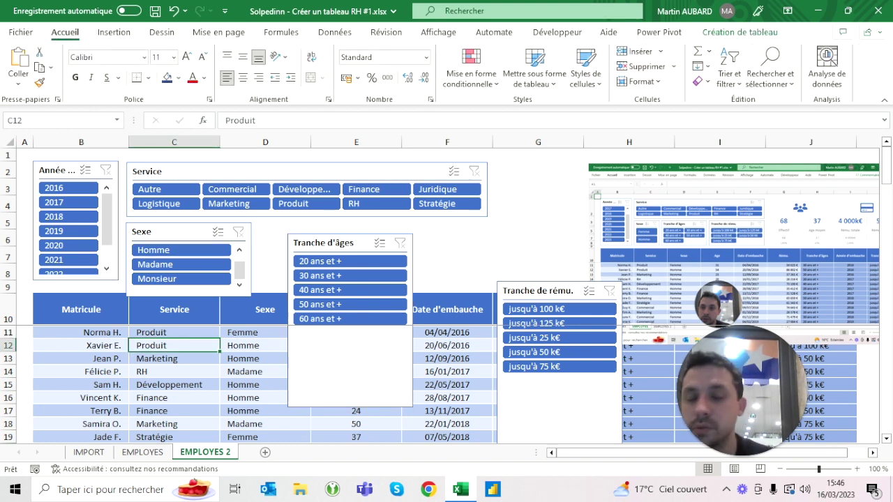
pyautogui.press('Up')
pyautogui.press('Right')
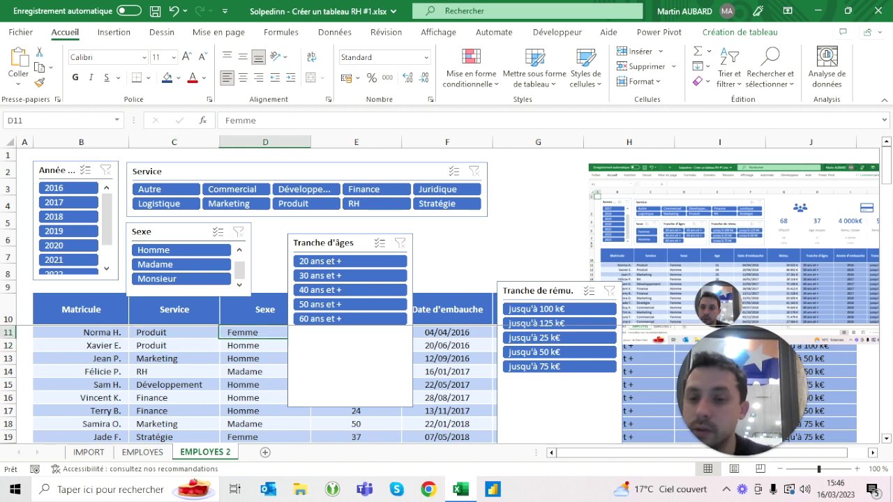
pyautogui.press('Up')
pyautogui.press('Down')
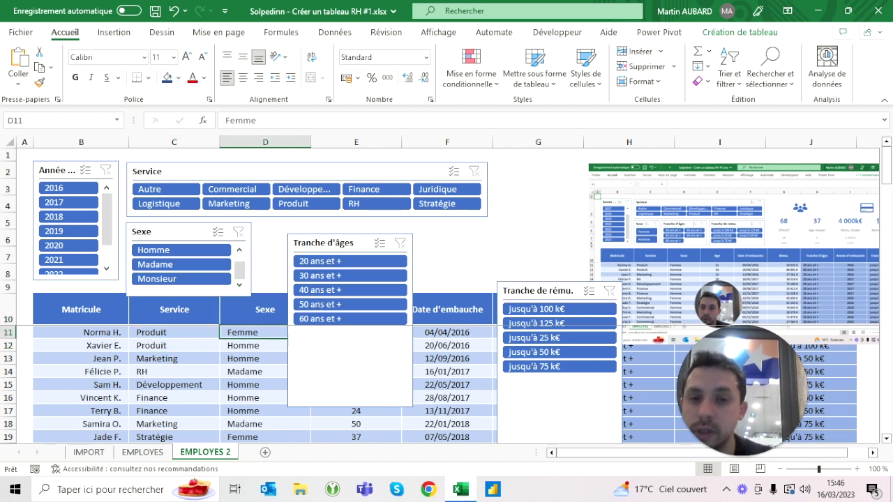
pyautogui.click(538, 172)
pyautogui.write('VACHE')
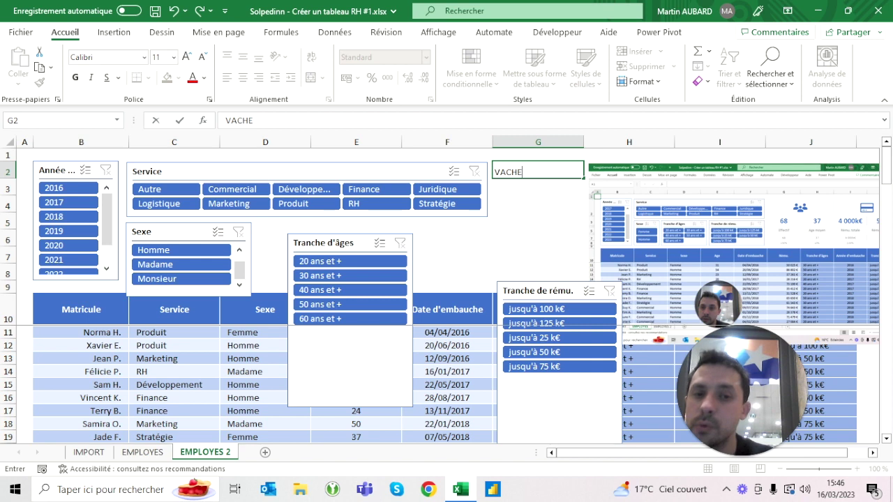
pyautogui.press('F2')
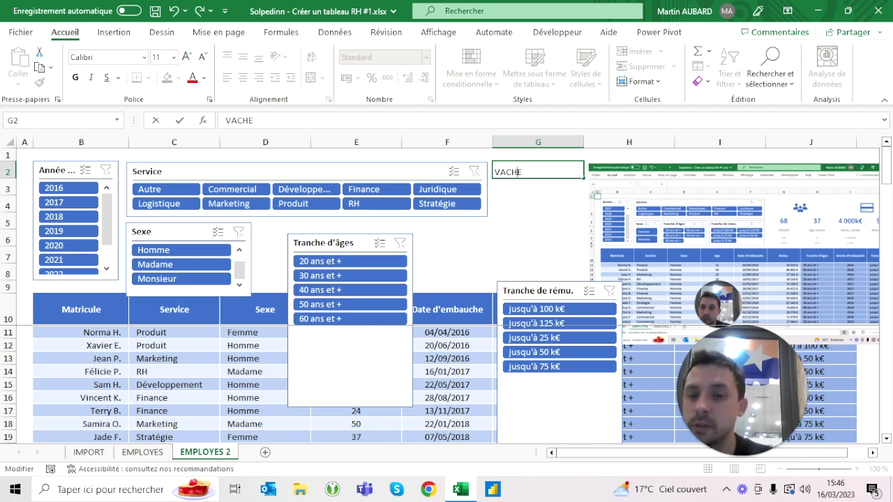
pyautogui.press('Escape')
pyautogui.click(265, 309)
pyautogui.click(252, 332)
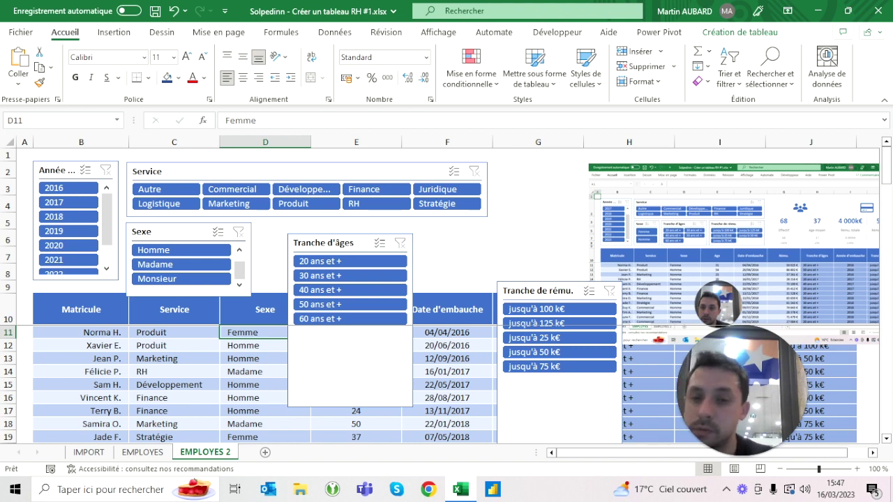
# In Sexe column D, replace all Madame entries with Femme (9 replacements)
pyautogui.click(267, 141)
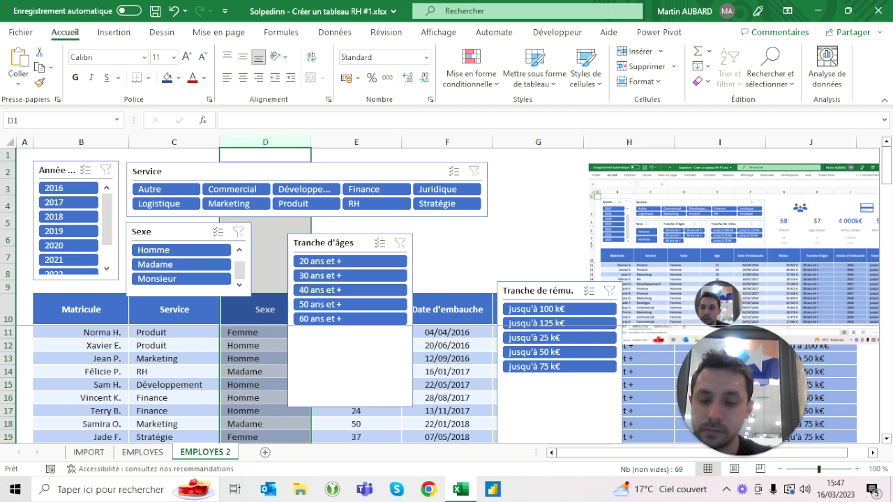
pyautogui.hotkey('ctrl', 'h')
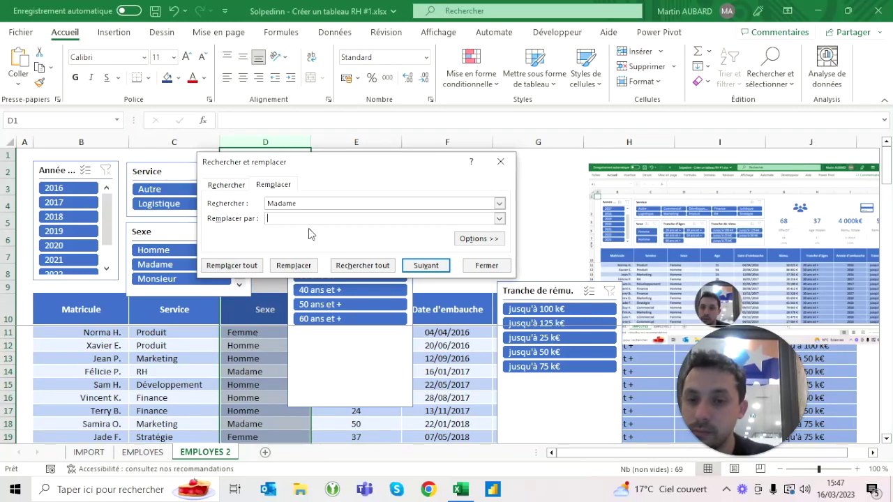
pyautogui.press('Tab')
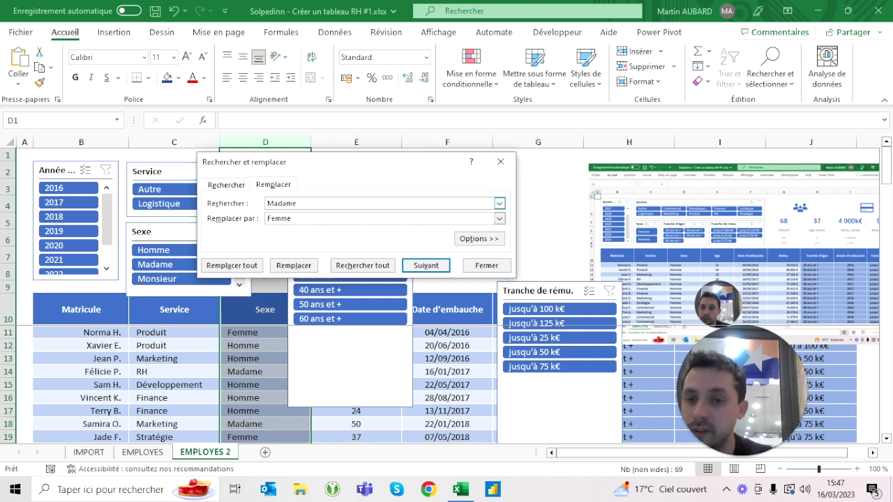
pyautogui.click(232, 267)
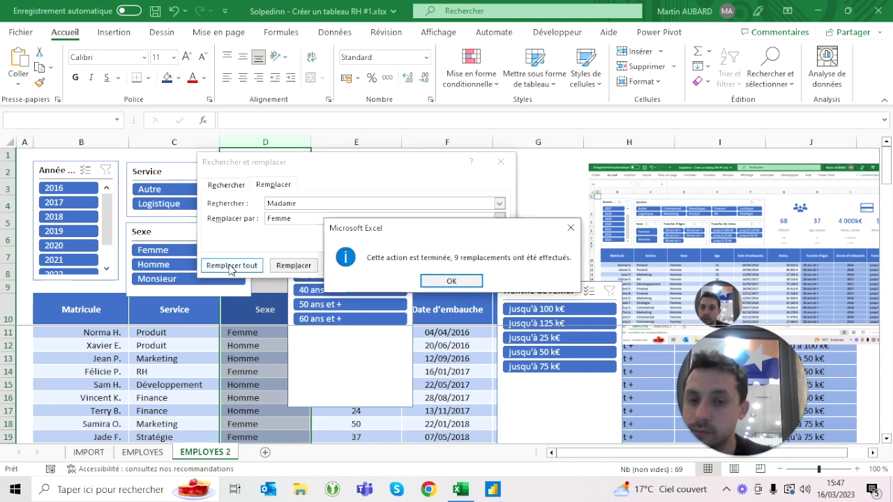
pyautogui.click(450, 283)
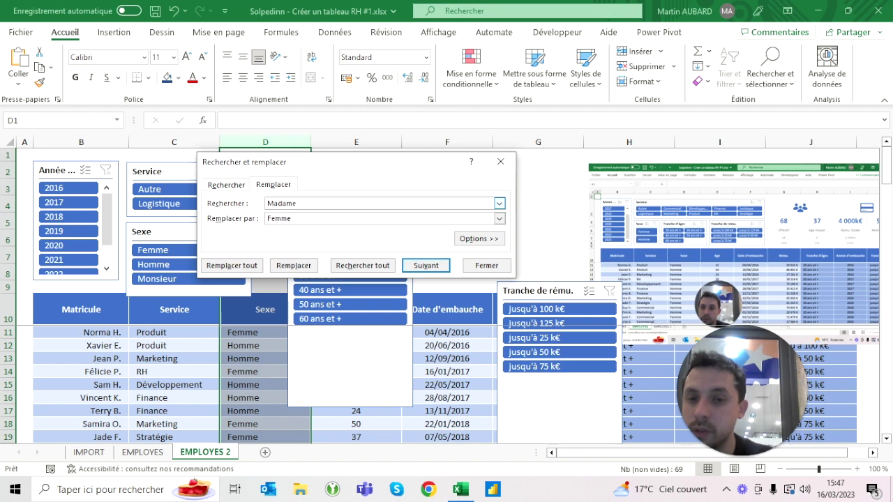
# Replace all Monsieur entries with Homme (8 replacements) and check the Sexe slicer's choices
pyautogui.write('Monsieur')
pyautogui.press('Tab')
pyautogui.write('Homme')
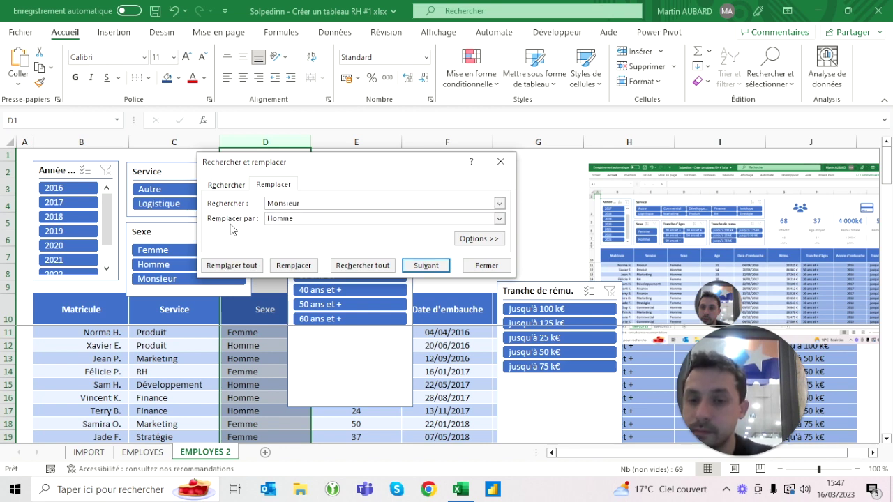
pyautogui.click(244, 270)
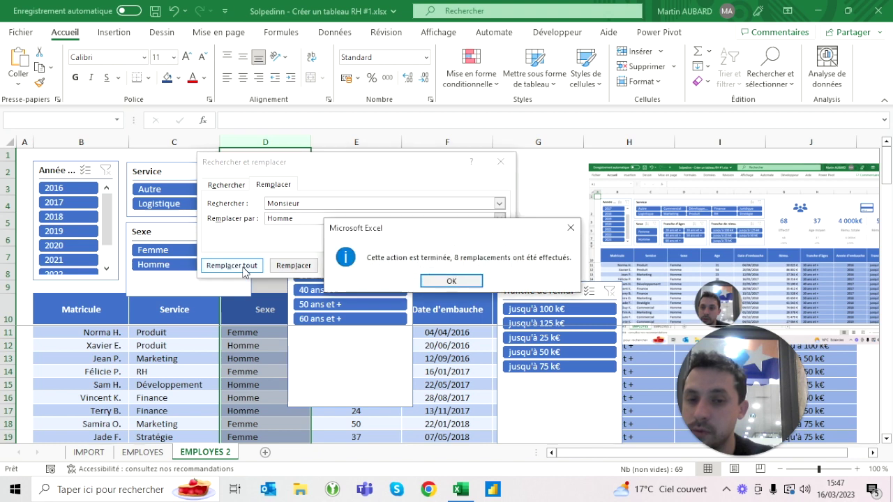
pyautogui.click(450, 281)
pyautogui.press('Escape')
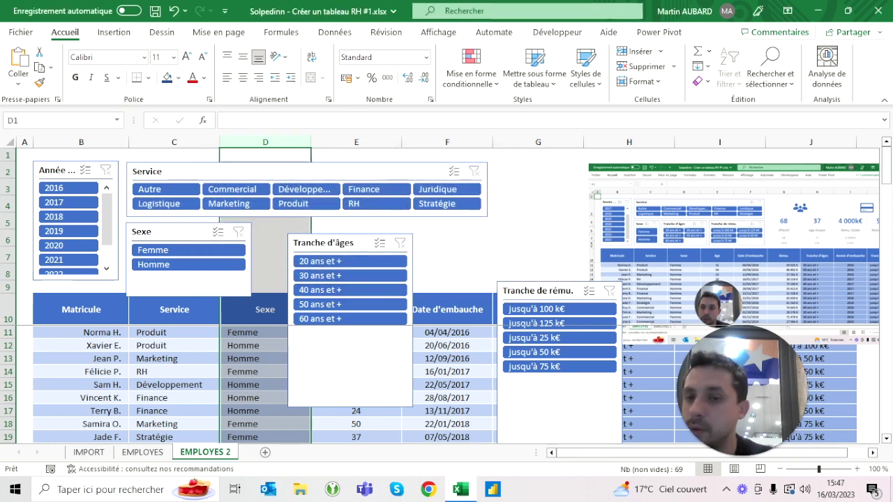
pyautogui.click(174, 232)
pyautogui.press('Escape')
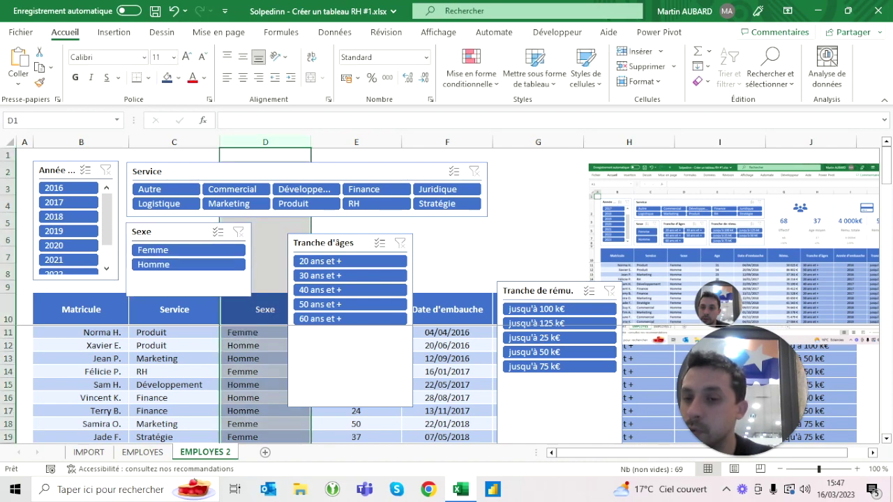
pyautogui.click(175, 231)
pyautogui.press('Escape')
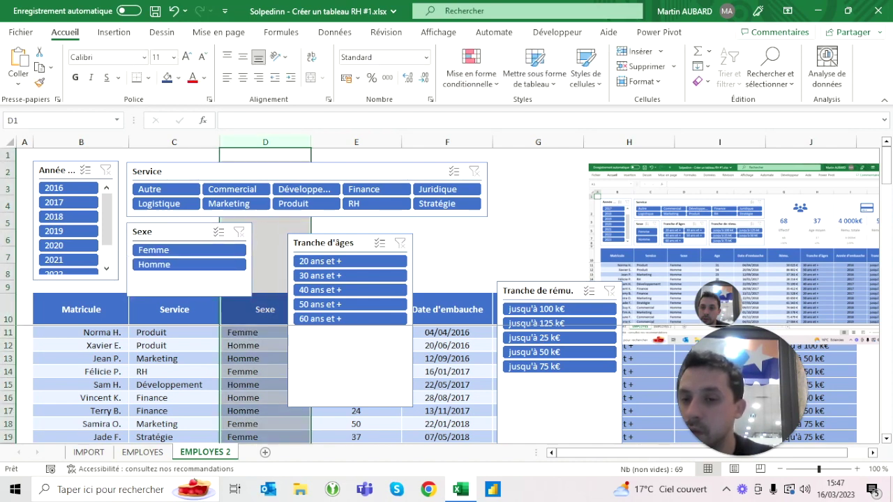
pyautogui.click(188, 292)
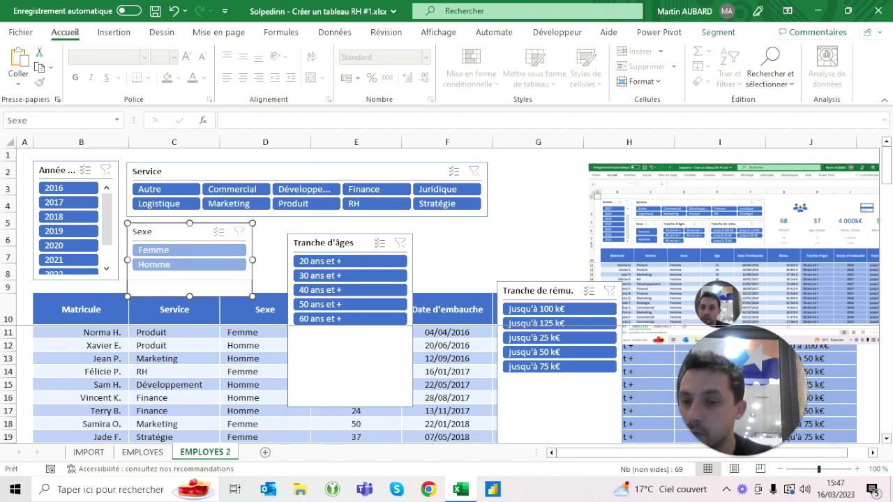
pyautogui.click(174, 346)
pyautogui.click(174, 232)
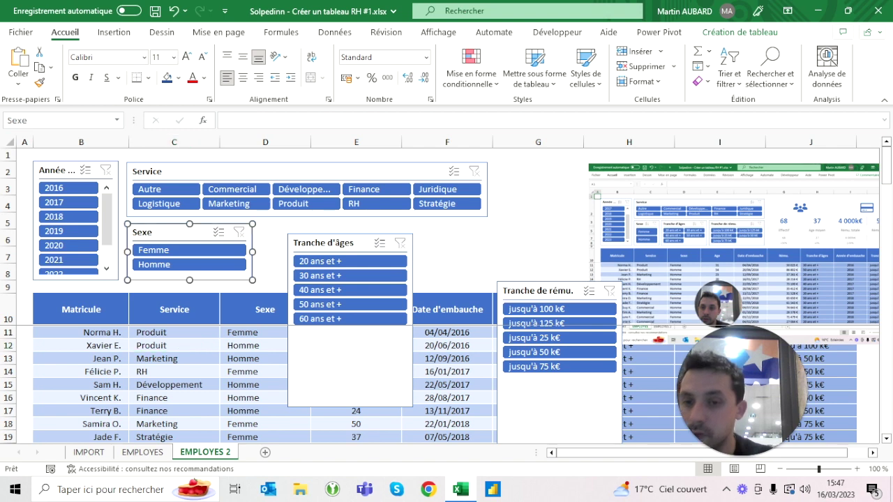
pyautogui.click(719, 33)
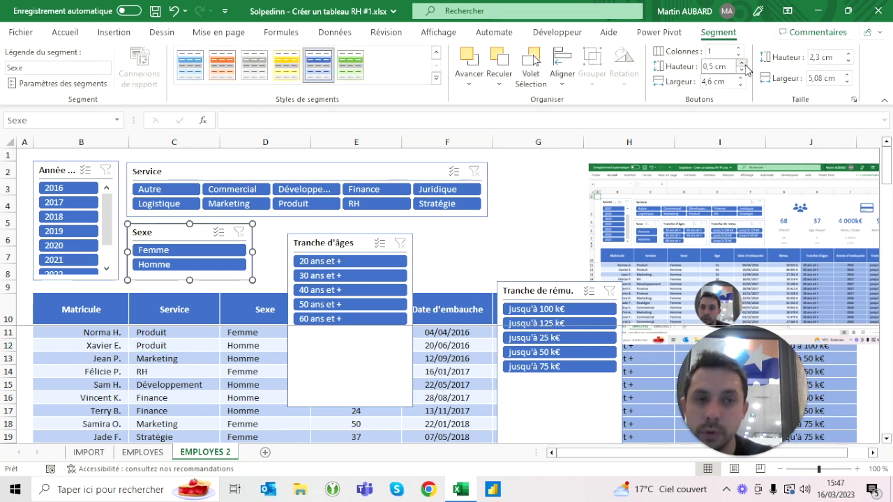
pyautogui.click(741, 62)
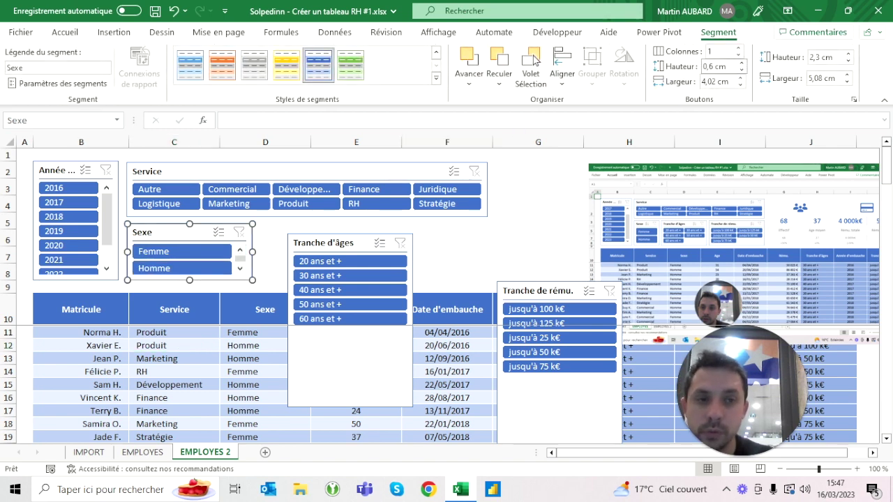
pyautogui.click(719, 66)
pyautogui.click(709, 66)
pyautogui.write('5')
pyautogui.press('Return')
pyautogui.click(175, 345)
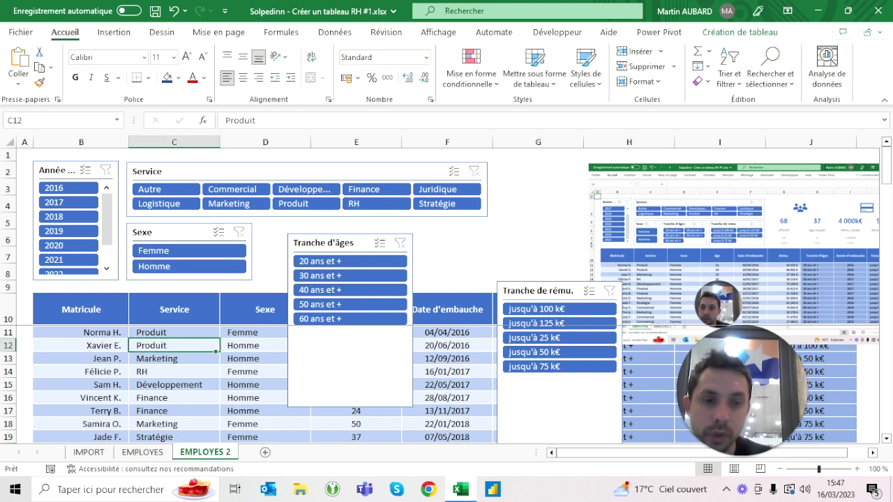
pyautogui.click(249, 250)
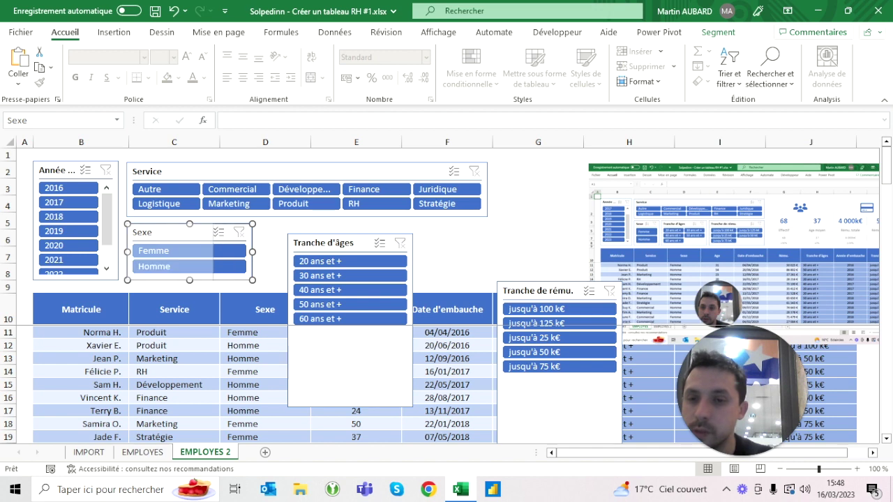
# Narrow the Sexe slicer and top-align the Tranche d'âges slicer beside it
pyautogui.moveTo(213, 251)
pyautogui.mouseDown()
pyautogui.moveTo(188, 252)
pyautogui.moveTo(197, 251)
pyautogui.mouseUp()
pyautogui.moveTo(328, 243); pyautogui.dragTo(244, 235)
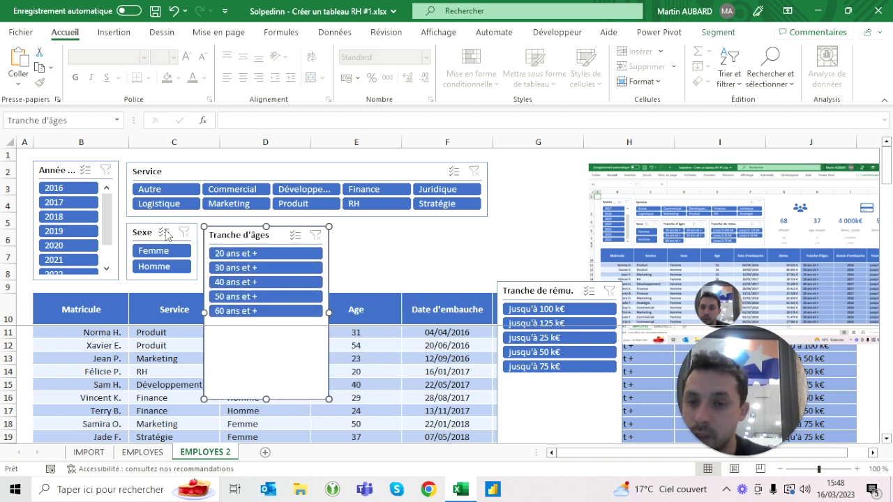
pyautogui.keyDown('ctrl'); pyautogui.click(143, 233); pyautogui.keyUp('ctrl')
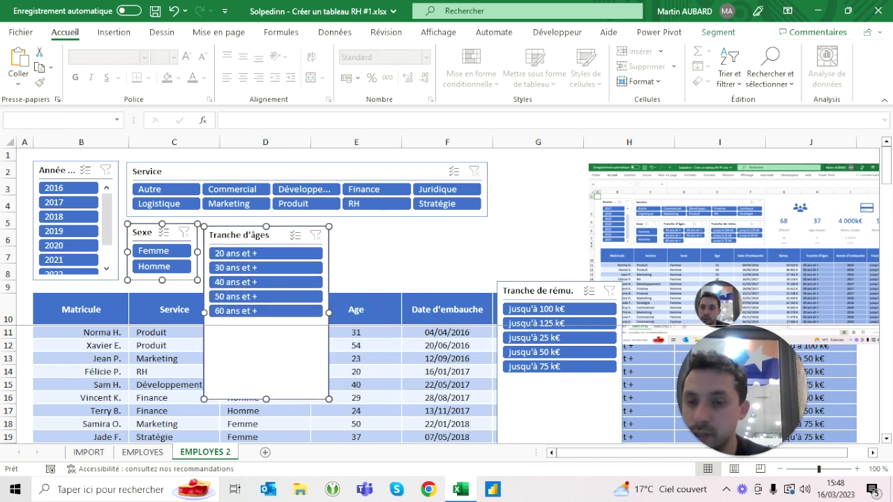
pyautogui.click(238, 235)
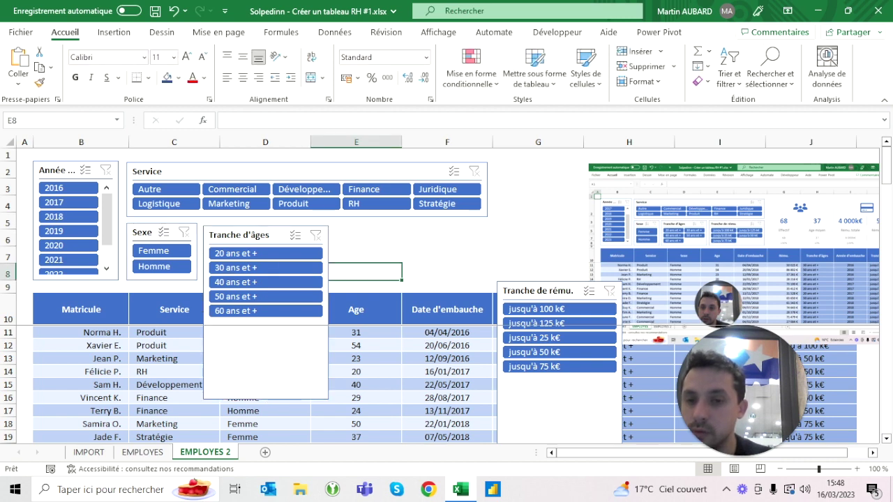
pyautogui.keyDown('ctrl'); pyautogui.click(143, 232); pyautogui.keyUp('ctrl')
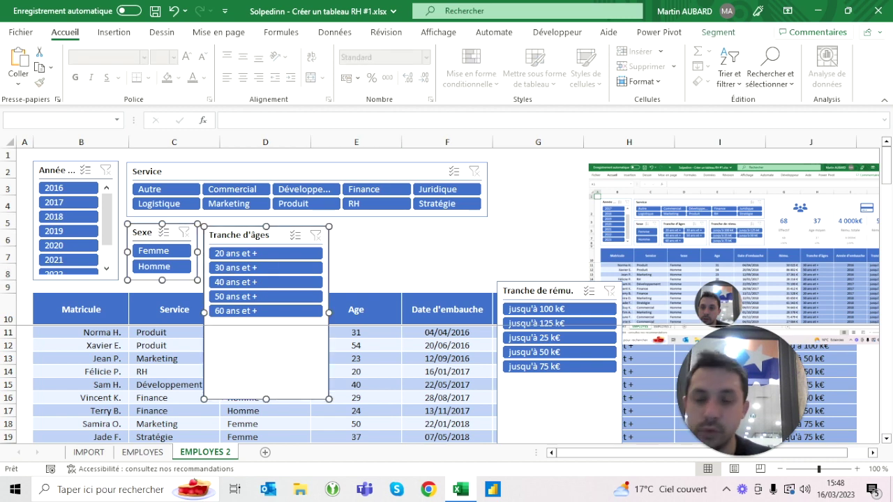
pyautogui.click(723, 35)
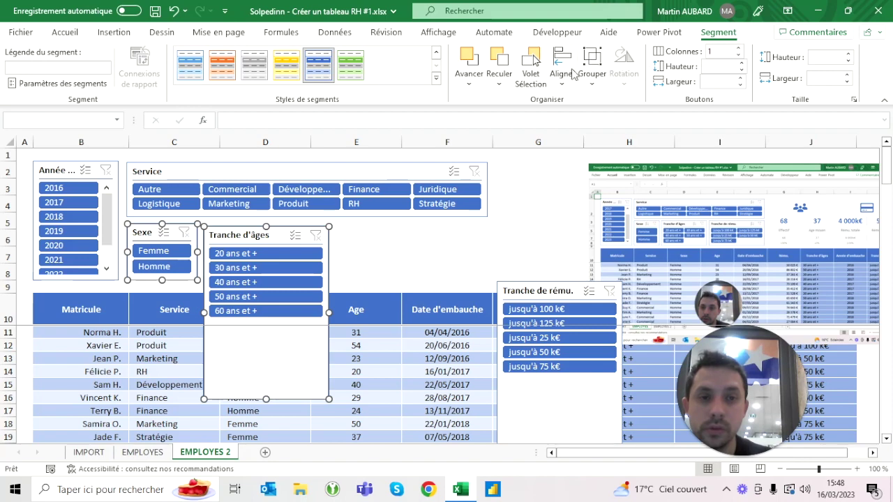
pyautogui.click(562, 70)
pyautogui.click(587, 159)
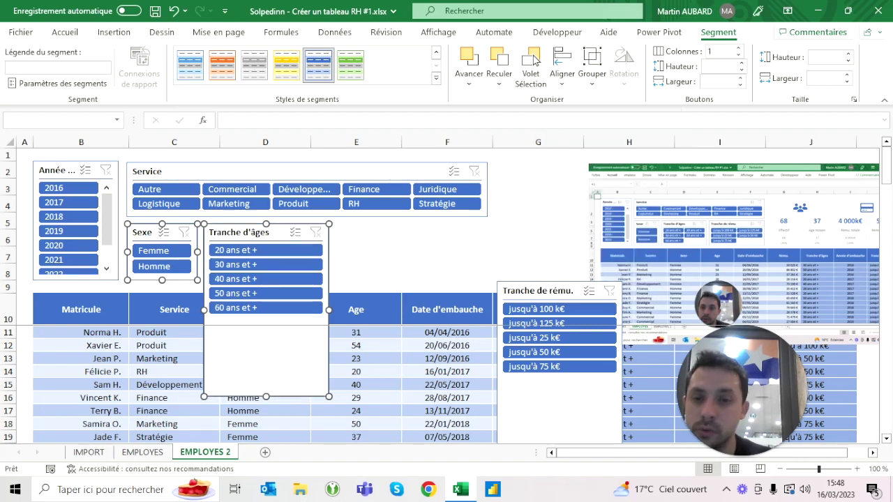
pyautogui.click(363, 273)
# Set the Tranche d'âges and Tranche de rému. slicers to 2,2 cm high and move Tranche de rému. up
pyautogui.click(293, 356)
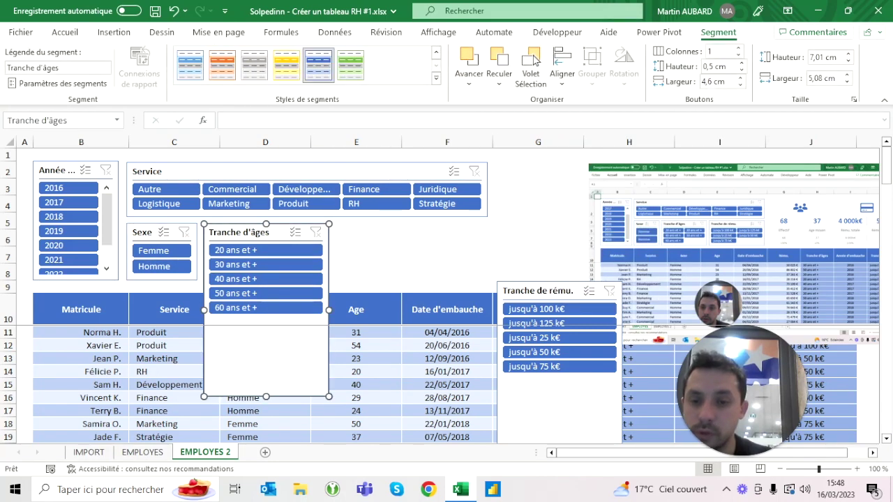
pyautogui.click(147, 232)
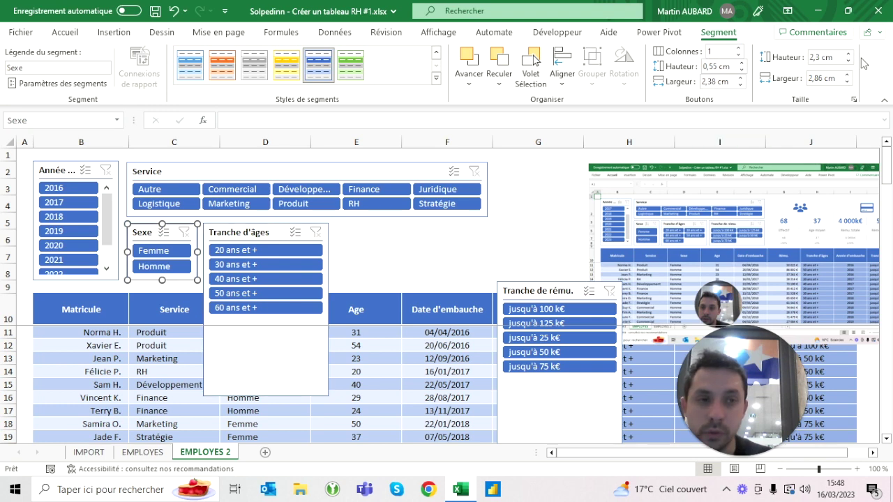
pyautogui.click(363, 272)
pyautogui.click(293, 356)
pyautogui.keyDown('ctrl'); pyautogui.click(537, 290); pyautogui.keyUp('ctrl')
pyautogui.click(826, 57)
pyautogui.write('2,2')
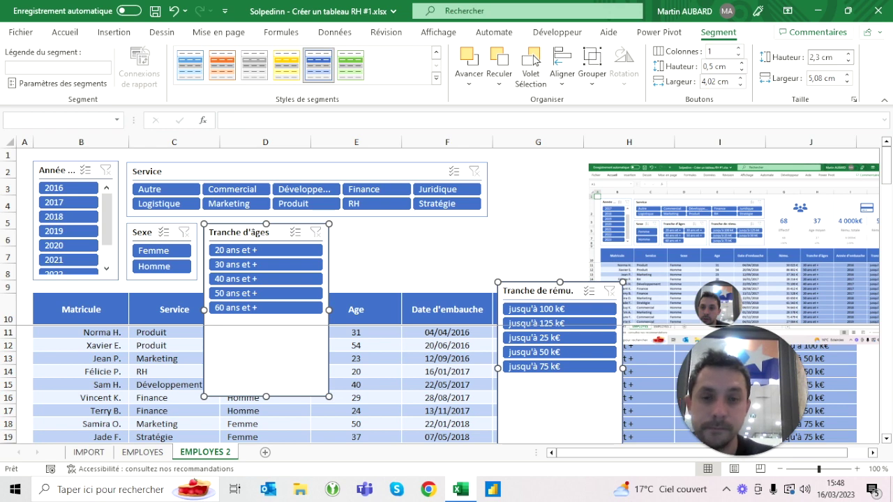
pyautogui.press('Return')
pyautogui.click(356, 271)
pyautogui.moveTo(537, 291); pyautogui.dragTo(430, 257)
# Show the Tranche d'âges slicer buttons in 2 columns and widen it slightly
pyautogui.click(323, 253)
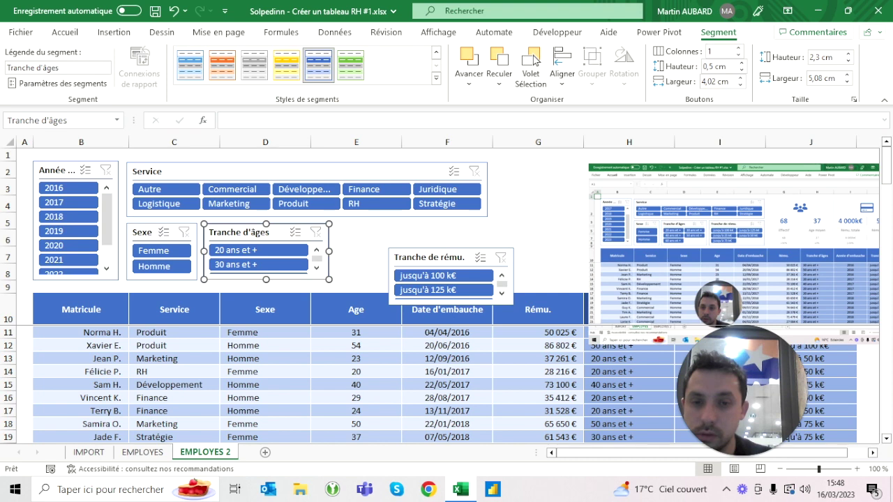
pyautogui.click(739, 49)
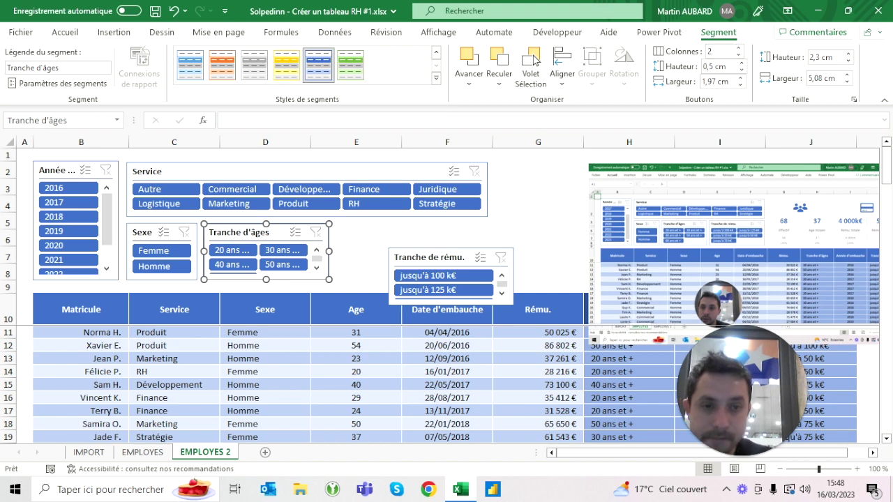
pyautogui.moveTo(328, 251); pyautogui.dragTo(340, 251)
# Place Tranche de rému. beside Tranche d'âges, widen it, and keep its buttons in 1 column
pyautogui.click(430, 257)
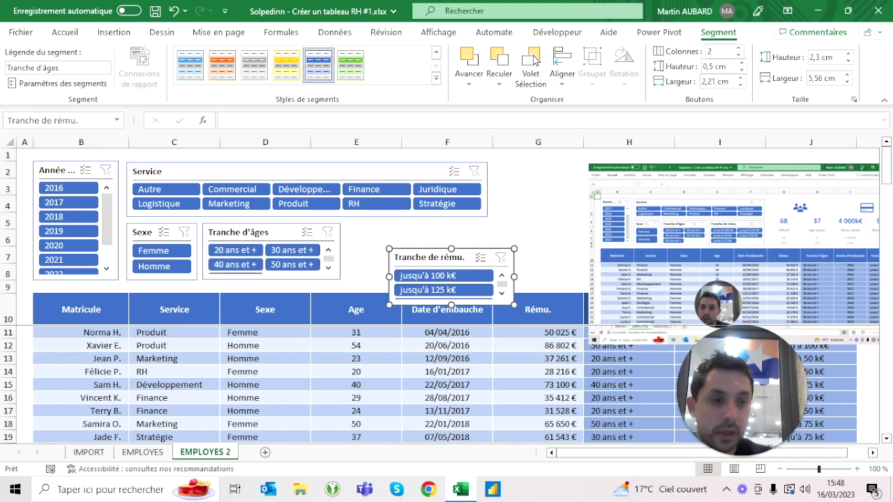
pyautogui.moveTo(429, 257); pyautogui.dragTo(390, 231)
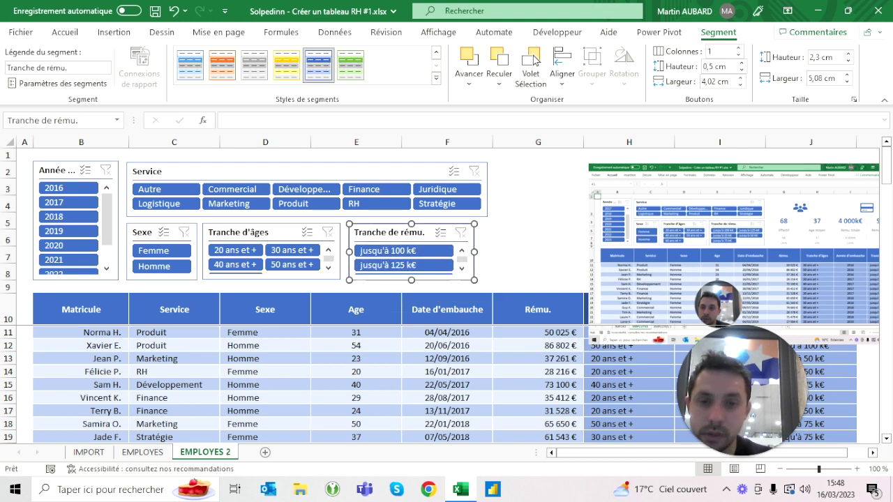
pyautogui.moveTo(474, 251); pyautogui.dragTo(487, 251)
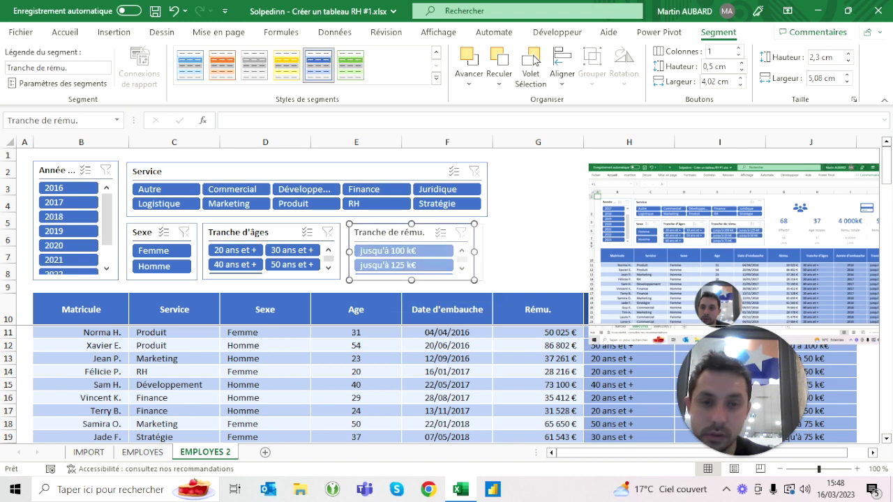
pyautogui.click(740, 53)
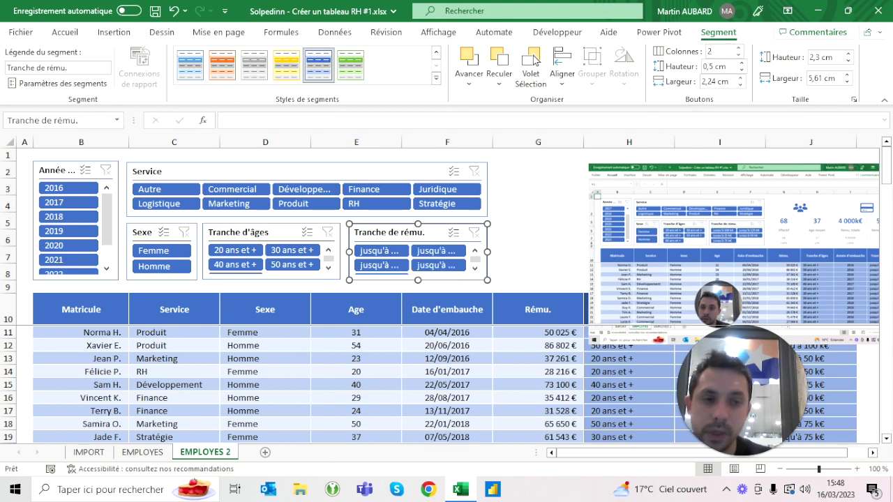
pyautogui.click(538, 221)
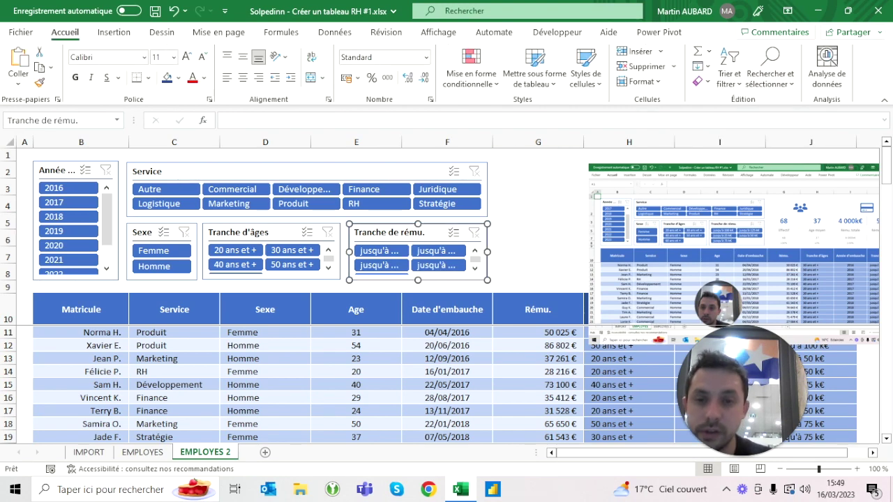
pyautogui.click(349, 253)
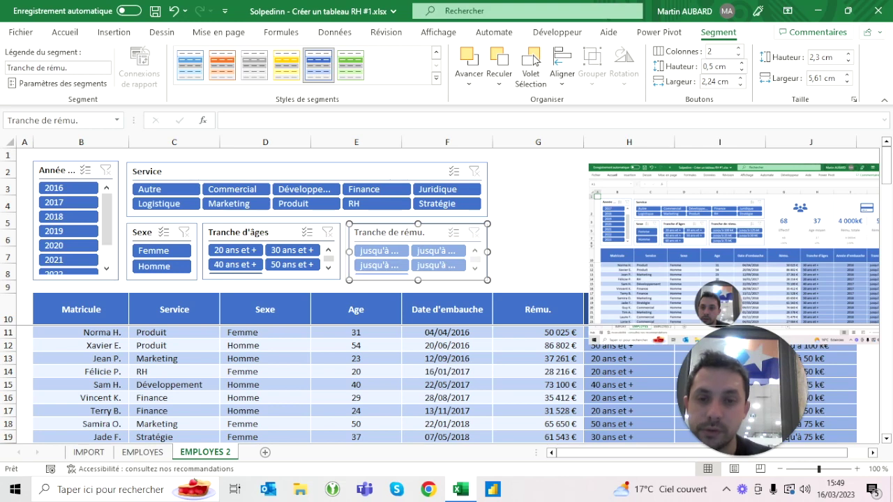
pyautogui.click(538, 203)
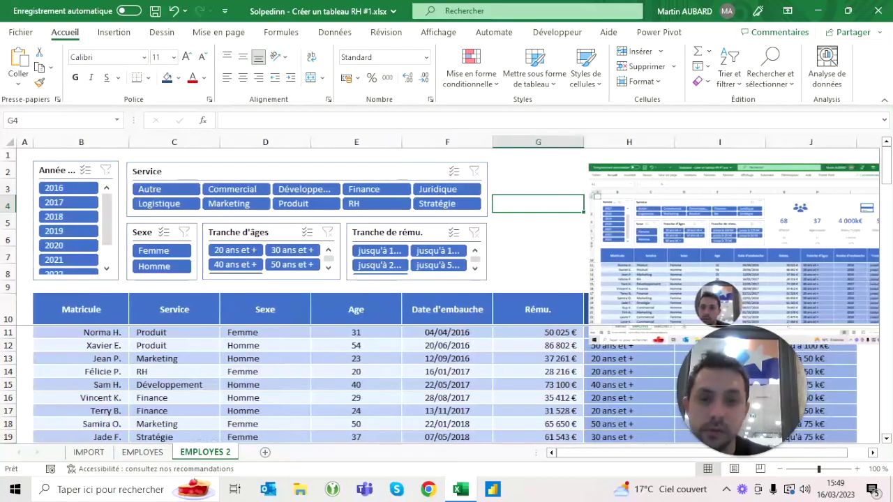
pyautogui.click(390, 233)
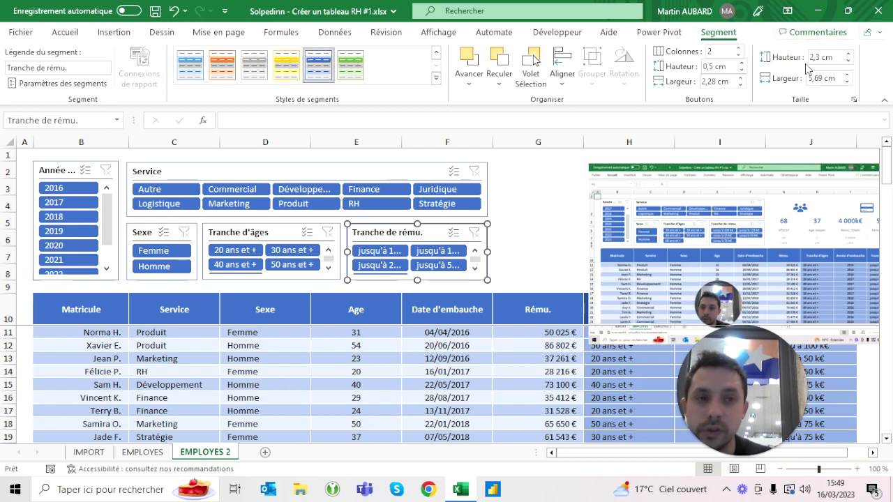
pyautogui.click(739, 56)
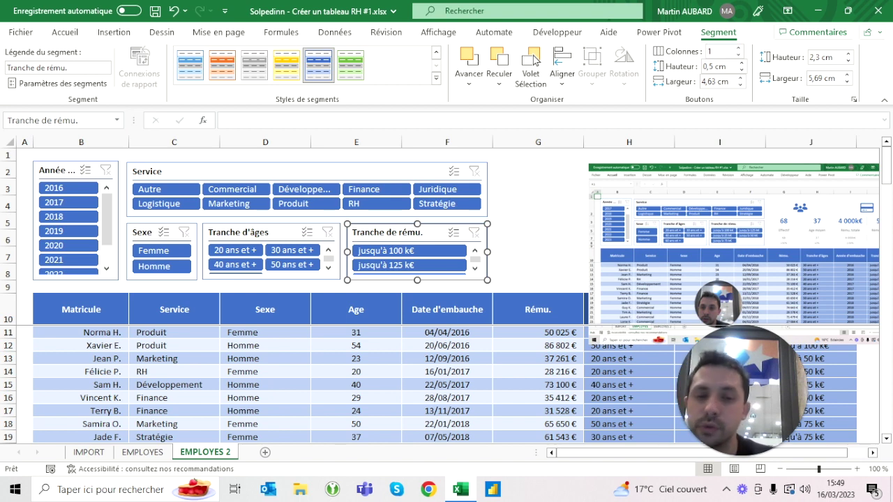
pyautogui.click(538, 205)
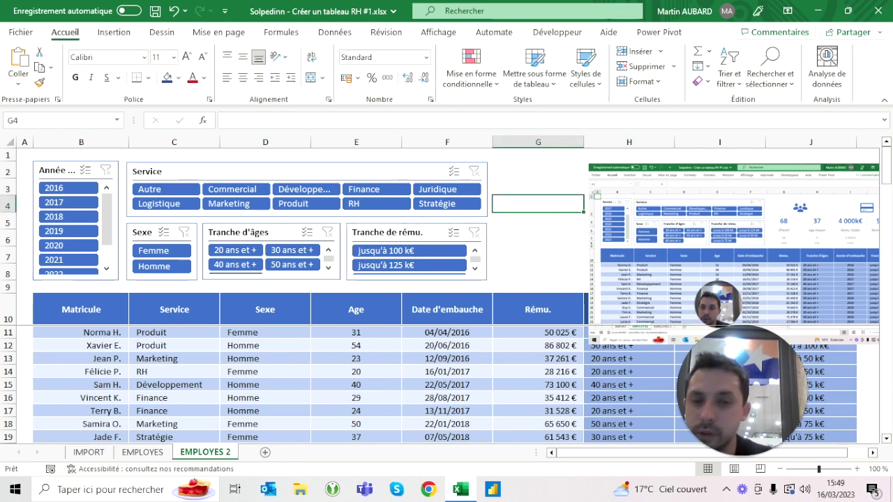
# Nudge the Tranche de rému. and Tranche d'âges slicers slightly right
pyautogui.hscroll(1, 538, 205)
pyautogui.moveTo(391, 232); pyautogui.dragTo(392, 232)
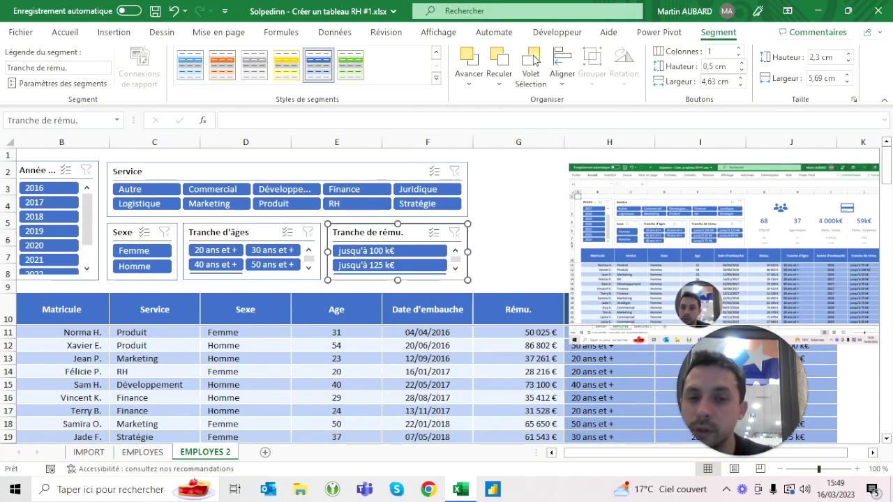
pyautogui.click(519, 204)
pyautogui.moveTo(452, 233); pyautogui.dragTo(453, 233)
pyautogui.click(518, 204)
pyautogui.moveTo(286, 233); pyautogui.dragTo(287, 232)
pyautogui.click(519, 204)
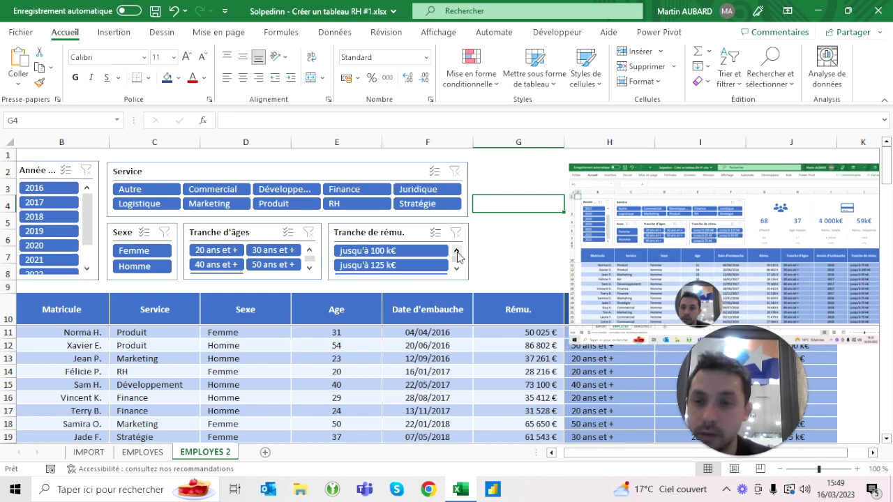
# Check the Service slicer, then select cell G6 and the reference dashboard screenshot
pyautogui.click(466, 209)
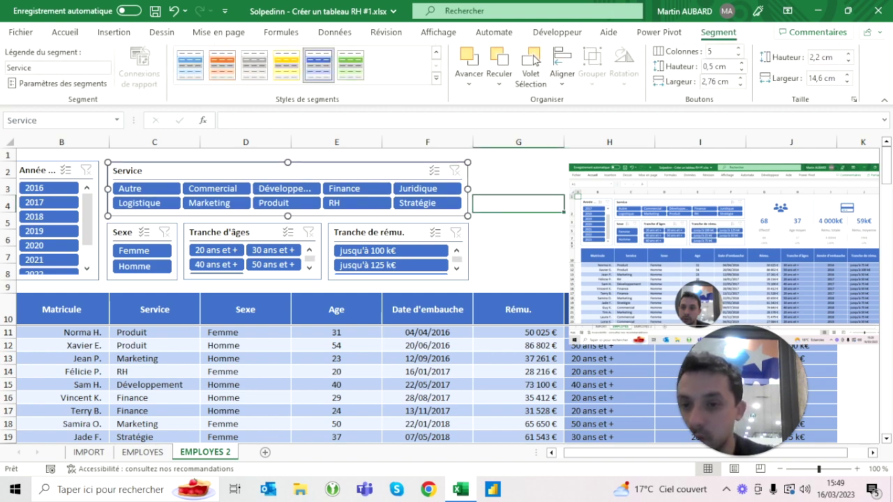
pyautogui.click(516, 203)
pyautogui.click(466, 209)
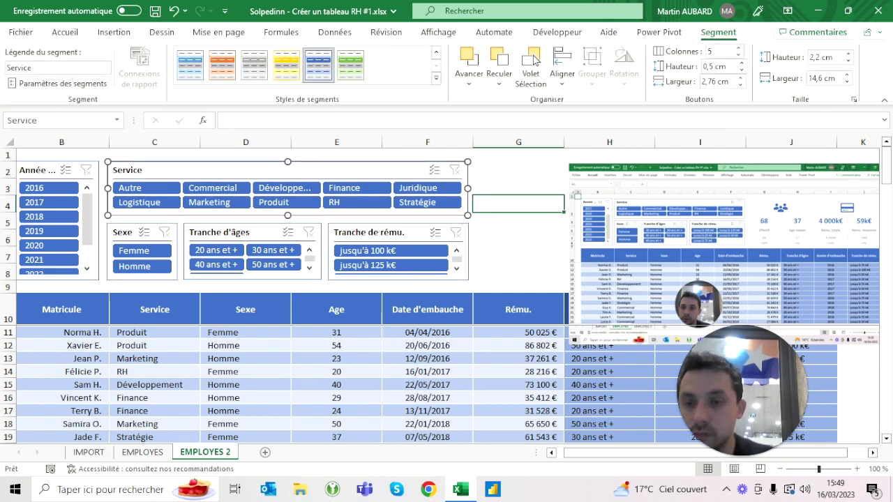
pyautogui.press('Escape')
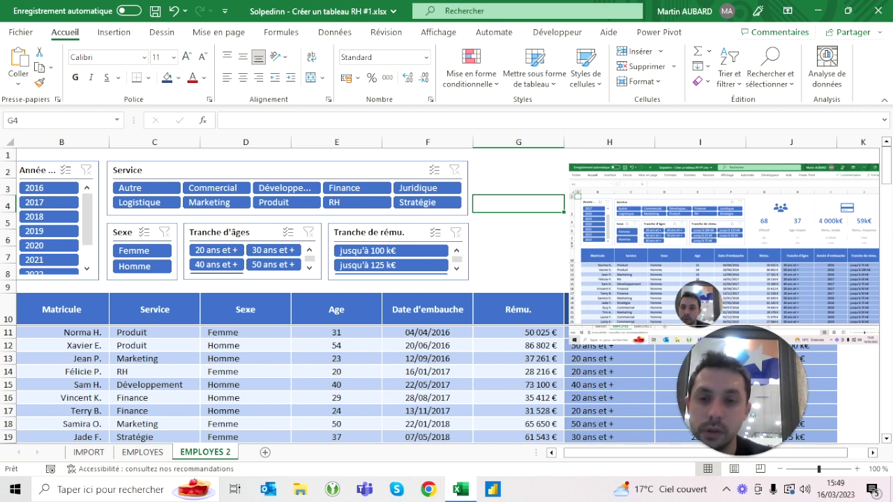
pyautogui.click(519, 238)
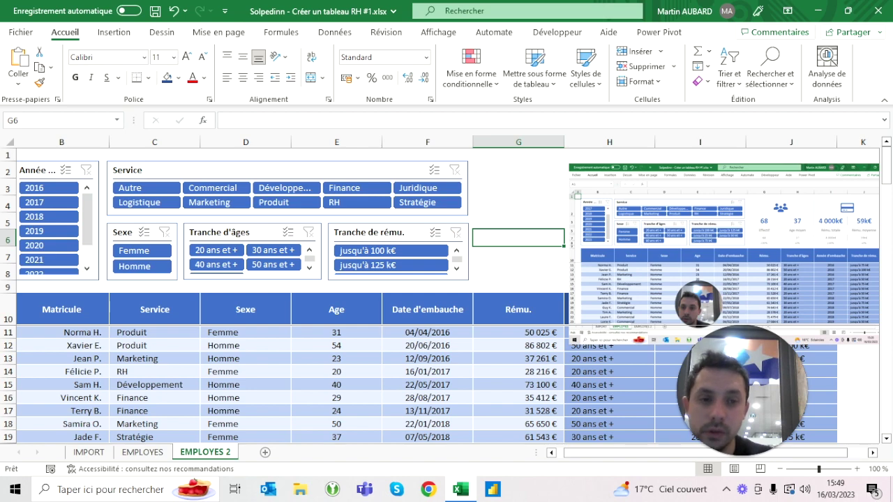
pyautogui.click(663, 209)
pyautogui.hscroll(-1, 447, 293)
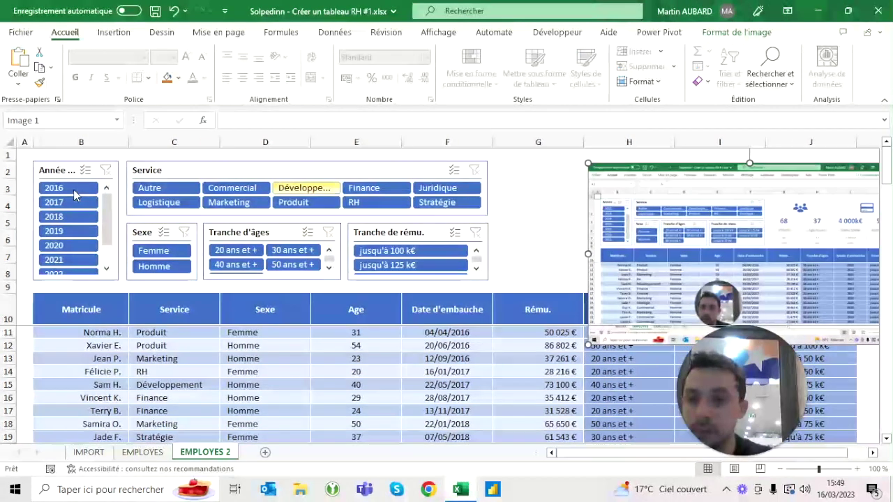
# Filter the table by Logistique, Commercial, Marketing and Produit, clearing the Service filter between tests
pyautogui.click(155, 204)
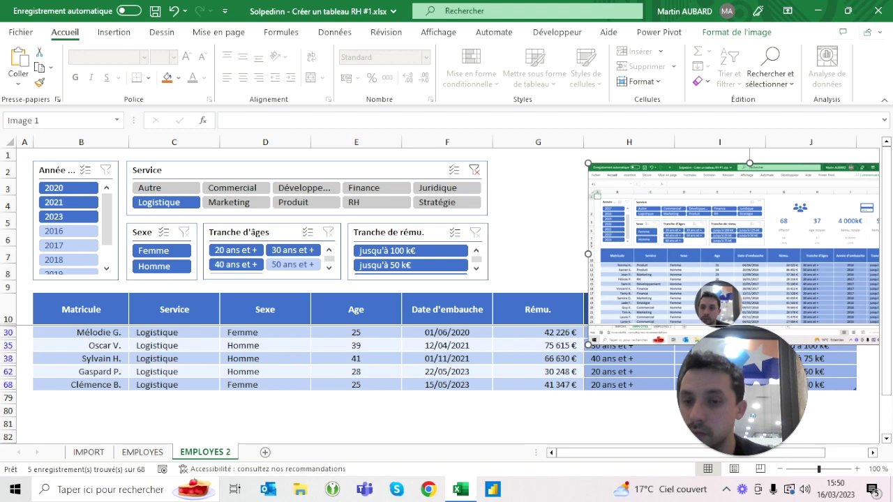
pyautogui.click(233, 188)
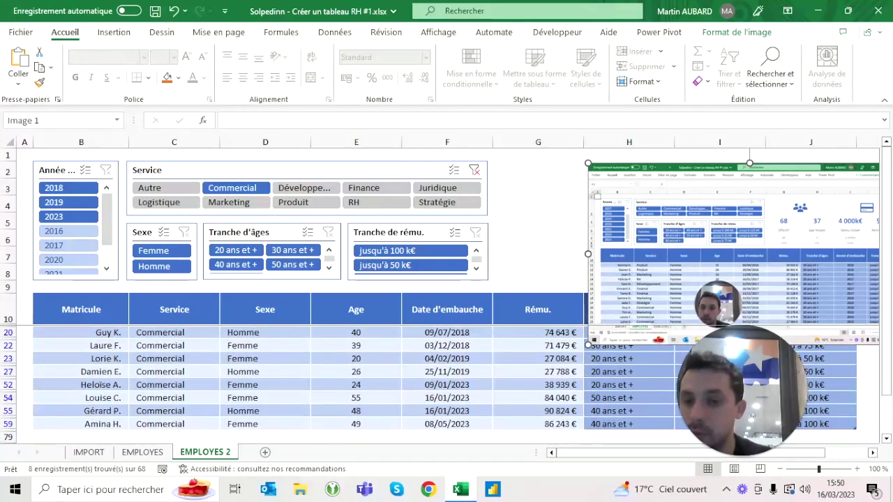
pyautogui.click(475, 170)
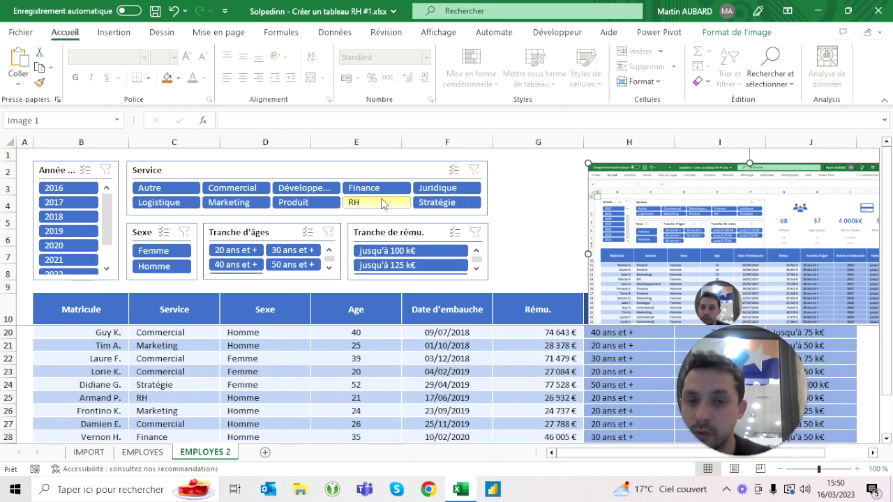
pyautogui.click(258, 206)
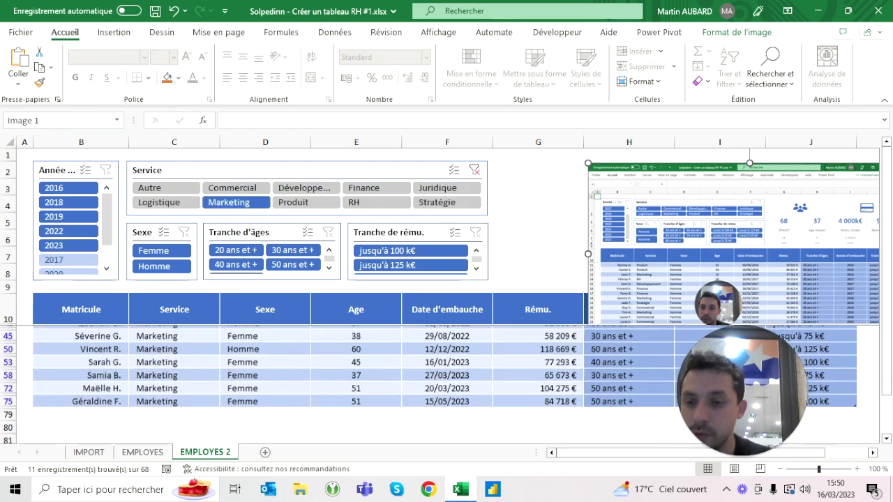
pyautogui.click(294, 202)
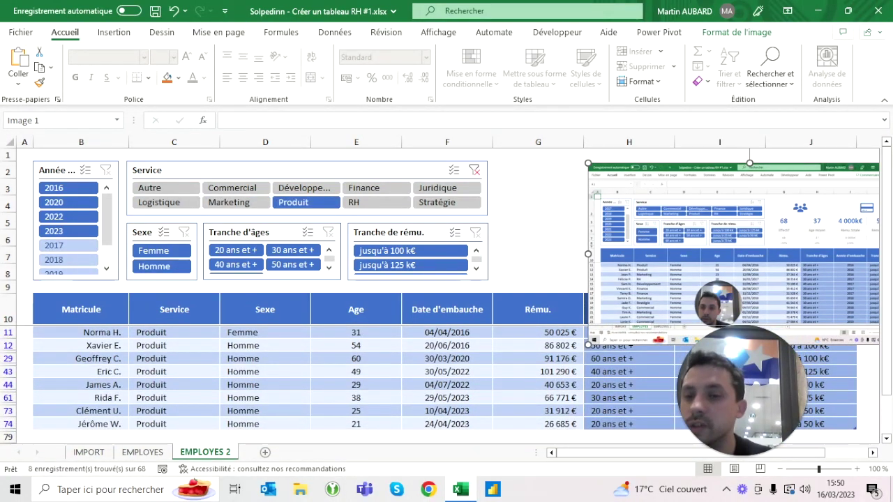
pyautogui.click(474, 170)
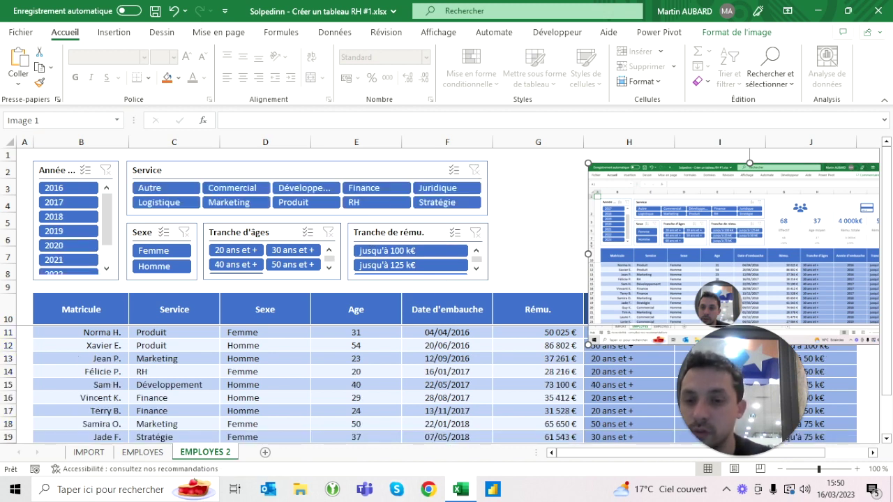
# Filter to Femme, 50 ans et + and Stratégie, then clear the Service, Sexe and age filters
pyautogui.click(161, 253)
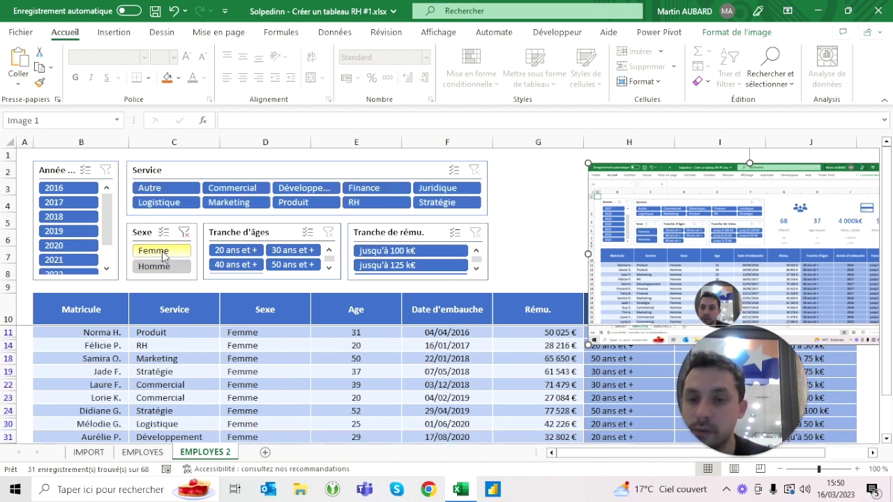
pyautogui.scroll(-1, 288, 255)
pyautogui.click(288, 256)
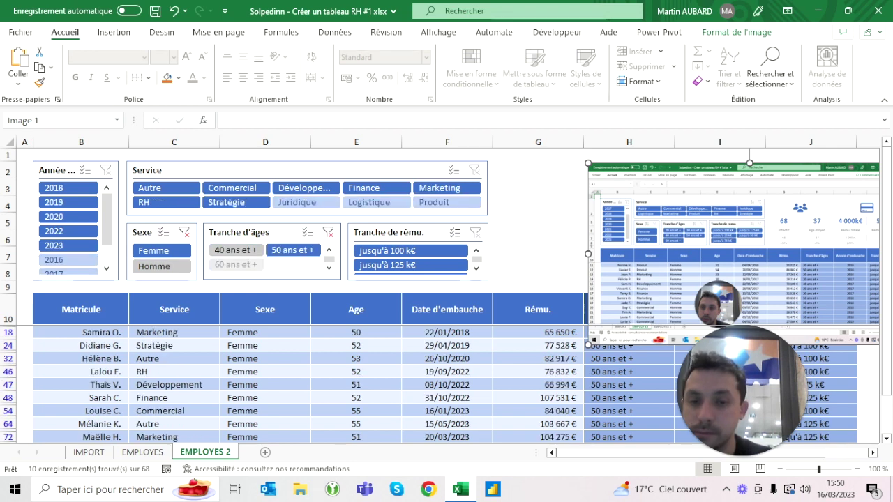
pyautogui.click(226, 202)
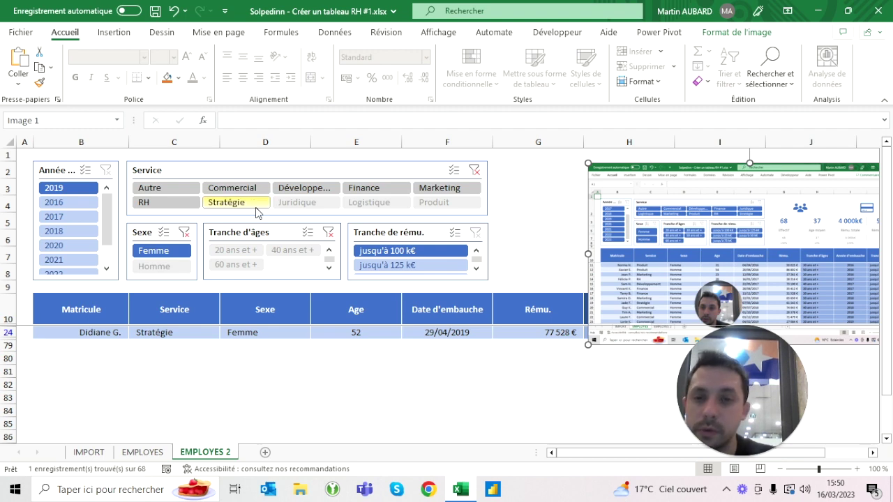
pyautogui.click(258, 204)
pyautogui.click(475, 171)
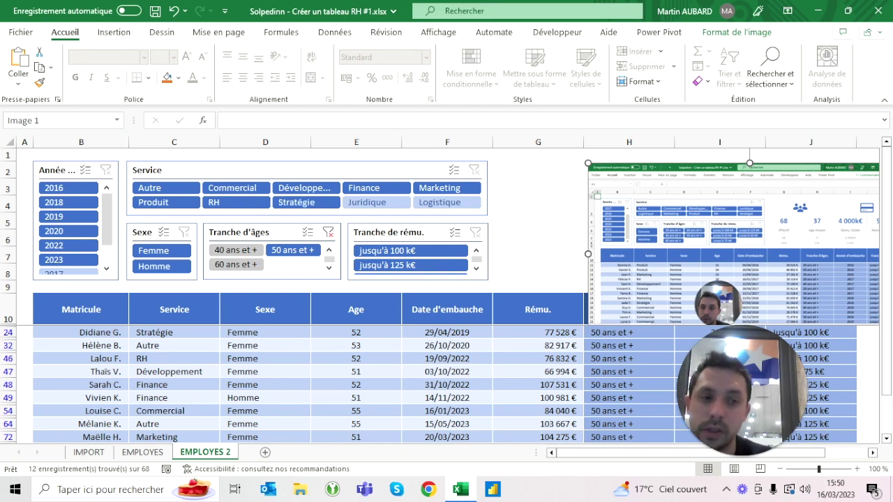
pyautogui.hscroll(1, 446, 290)
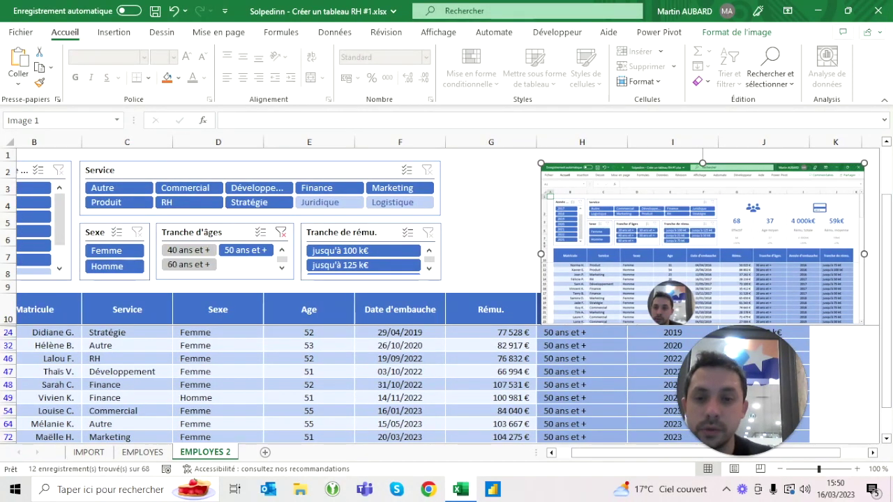
pyautogui.click(279, 233)
pyautogui.hscroll(3, 446, 290)
pyautogui.moveTo(433, 191)
pyautogui.mouseDown()
pyautogui.moveTo(175, 321)
pyautogui.moveTo(21, 209)
pyautogui.mouseUp()
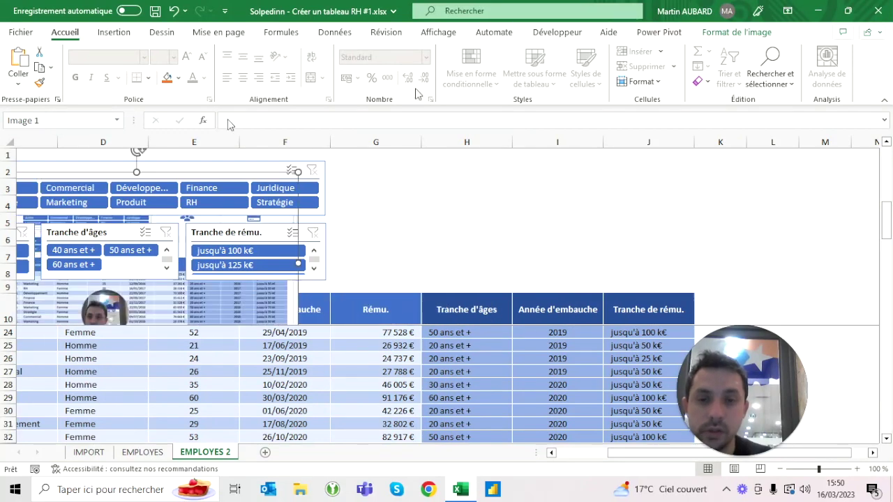
# Bring the dashboard screenshot forward and mark out G2:J8 for the KPI block
pyautogui.click(764, 28)
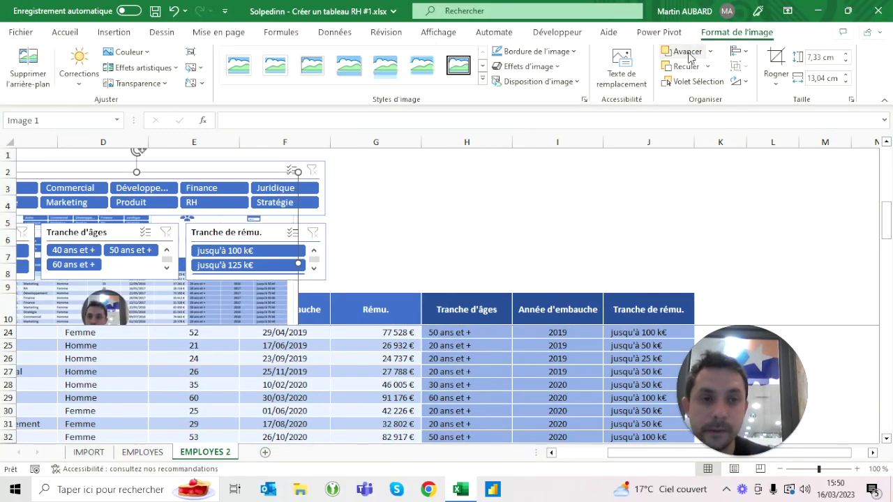
pyautogui.click(687, 53)
pyautogui.click(376, 240)
pyautogui.click(467, 203)
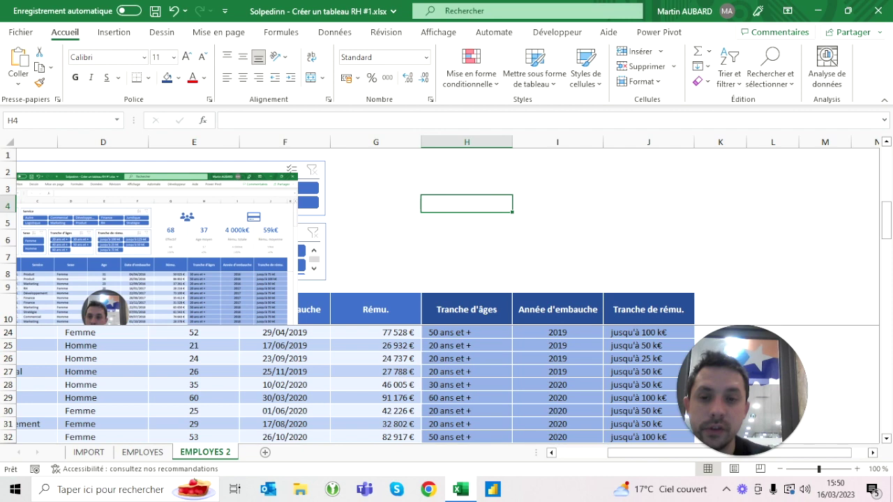
pyautogui.moveTo(375, 172); pyautogui.dragTo(648, 276)
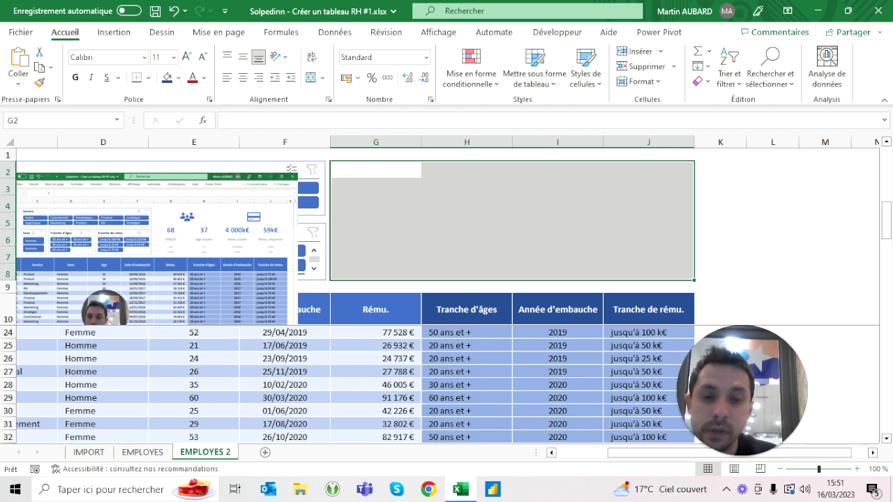
pyautogui.click(467, 309)
pyautogui.hscroll(-3, 447, 293)
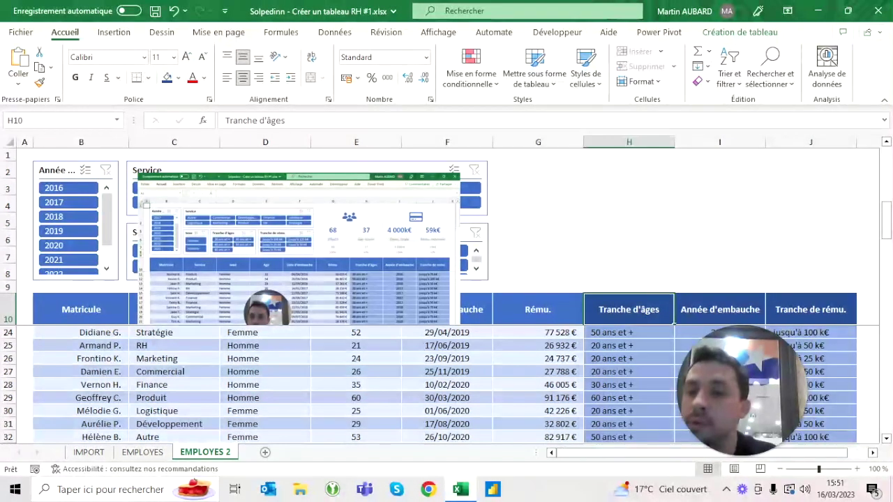
# Move the screenshot down below the slicers and select cell G5 for the first KPI label
pyautogui.click(300, 248)
pyautogui.moveTo(300, 248)
pyautogui.mouseDown()
pyautogui.moveTo(351, 333)
pyautogui.moveTo(328, 259)
pyautogui.mouseUp()
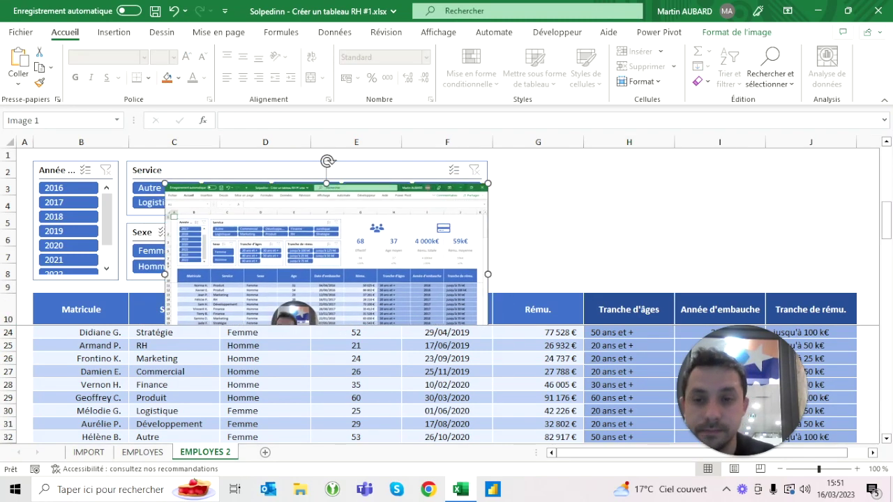
pyautogui.moveTo(328, 259); pyautogui.dragTo(234, 231)
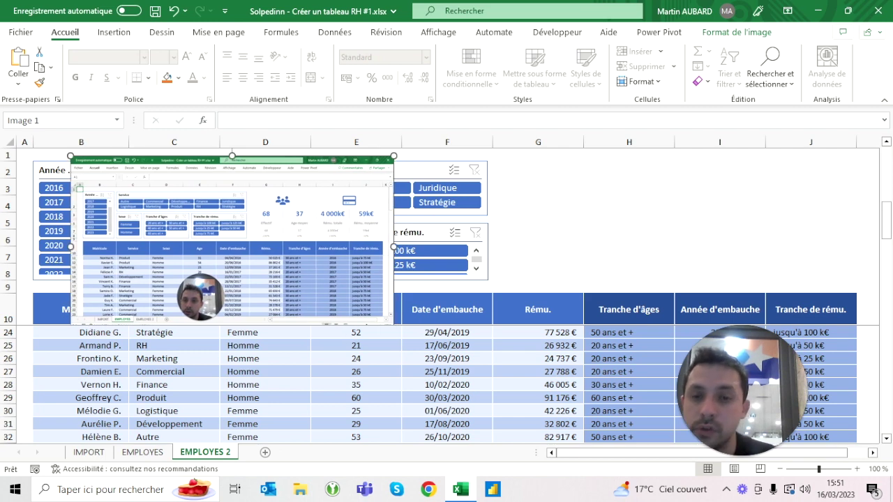
pyautogui.click(538, 169)
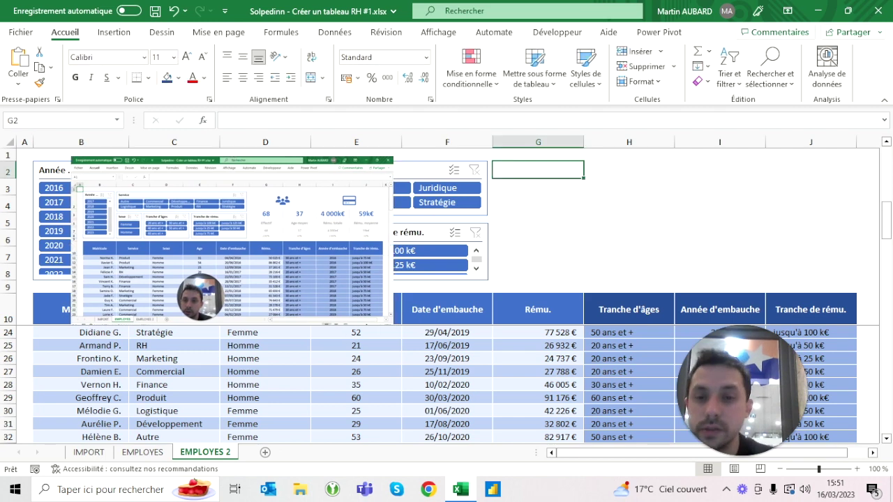
pyautogui.click(538, 221)
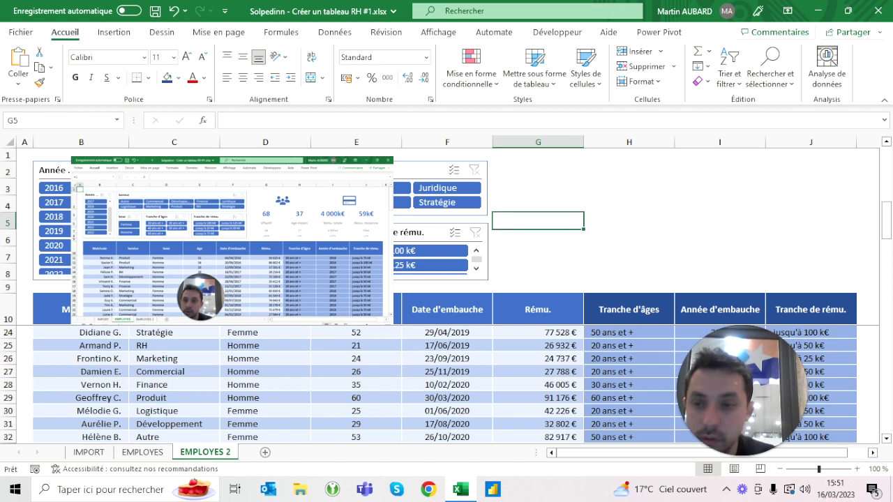
pyautogui.click(233, 237)
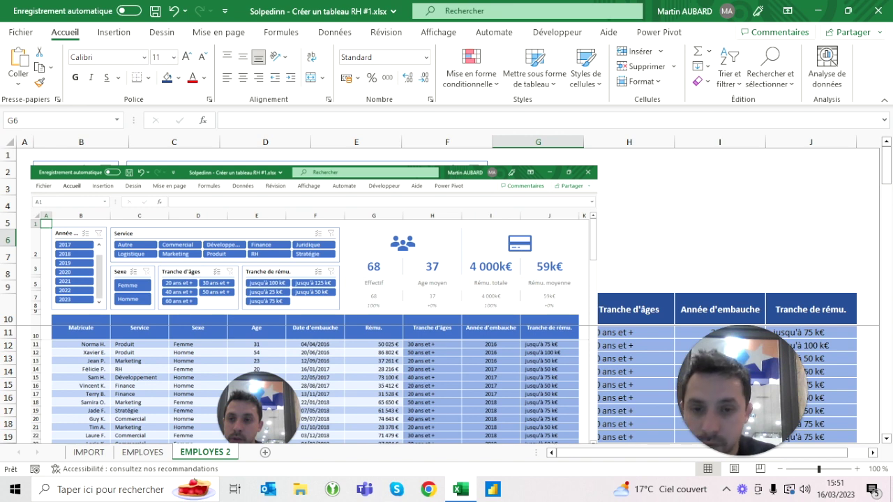
pyautogui.moveTo(314, 300); pyautogui.dragTo(314, 390)
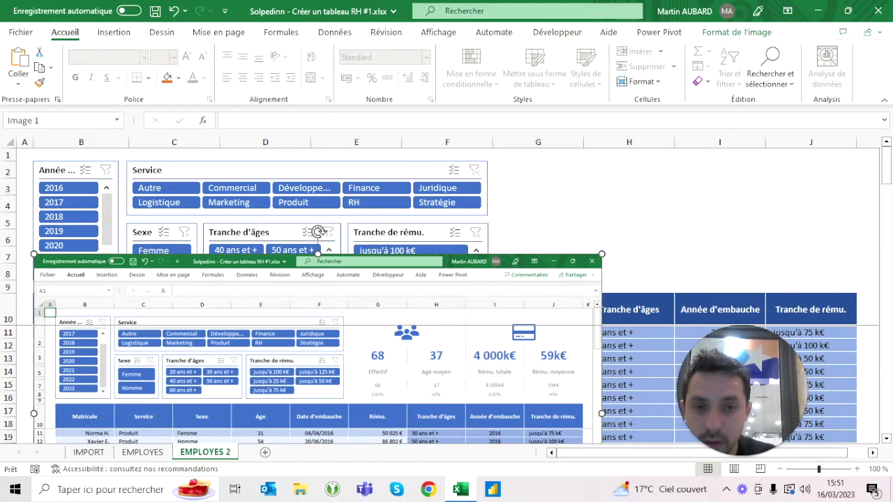
pyautogui.click(538, 221)
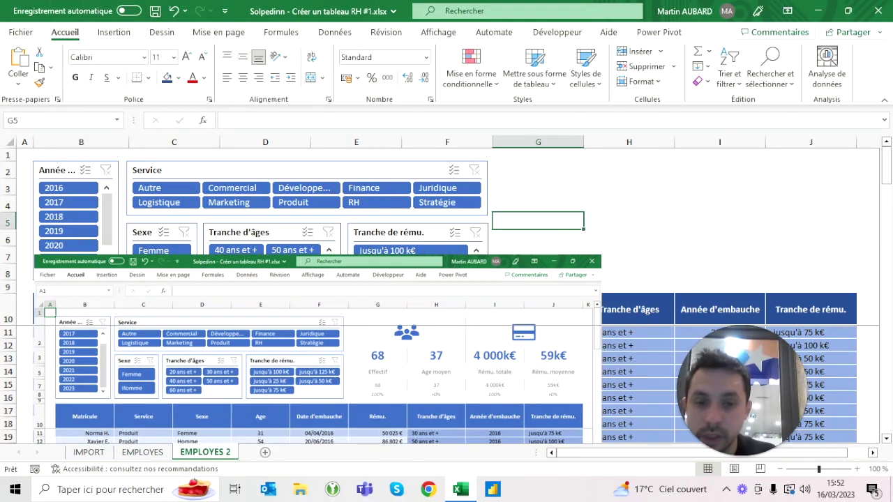
# Enter the labels Effectif in G5 and Age moyen in H5
pyautogui.write('Effectif')
pyautogui.press('Tab')
pyautogui.write('Age')
pyautogui.press('Tab')
pyautogui.hotkey('shift', 'Tab')
pyautogui.write('Age m')
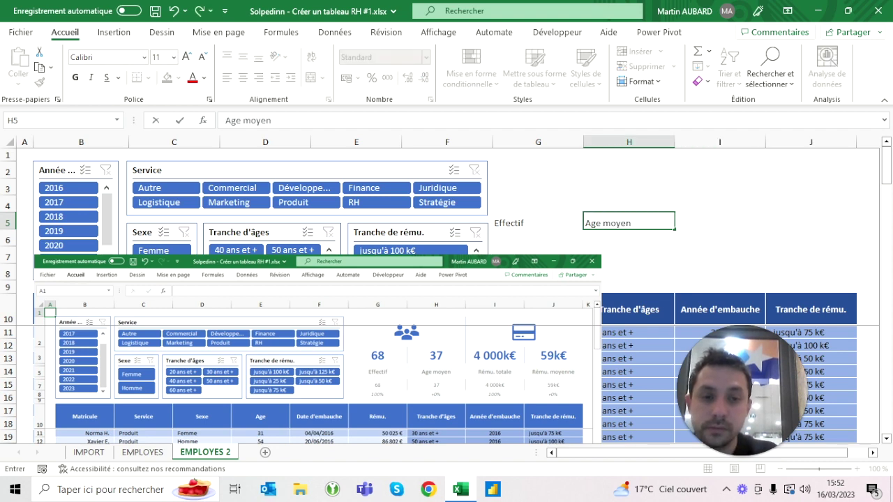
pyautogui.press('Tab')
# Enter Rému. Totale in I5 and Rému. Moyenne in J5, then inspect the table's formula columns
pyautogui.write('Rému.')
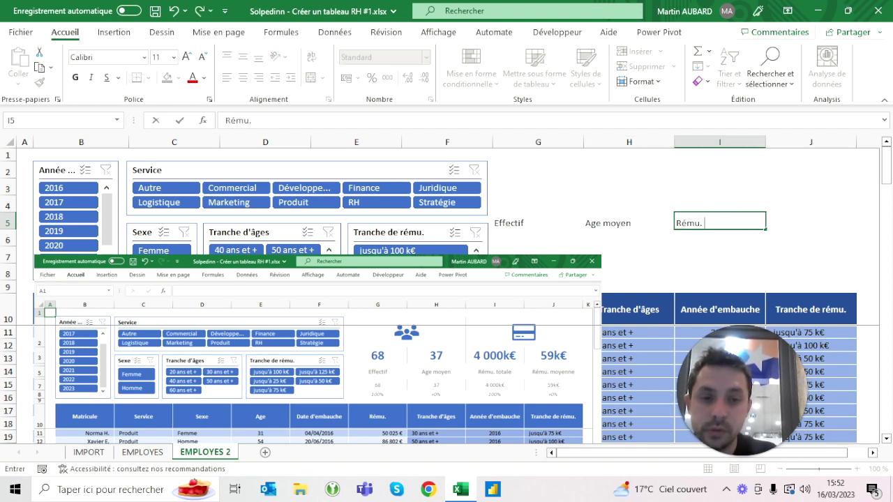
pyautogui.press('Tab')
pyautogui.write('Rém')
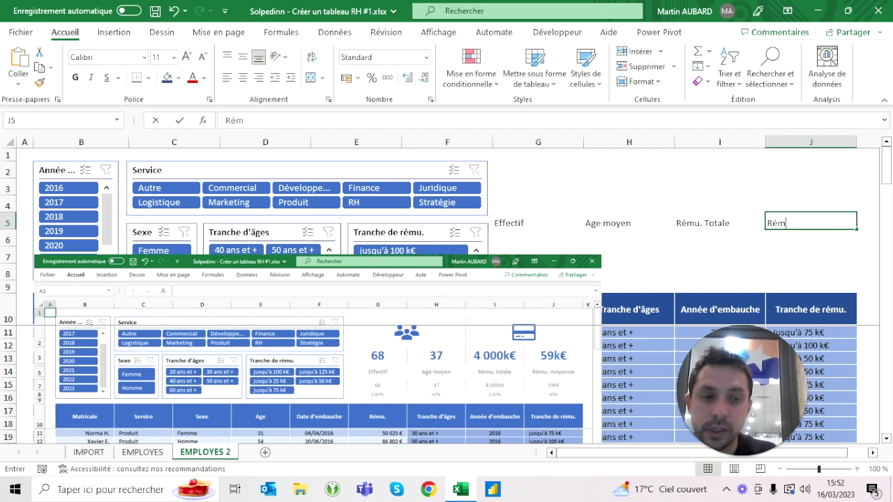
pyautogui.write('u. moyenne')
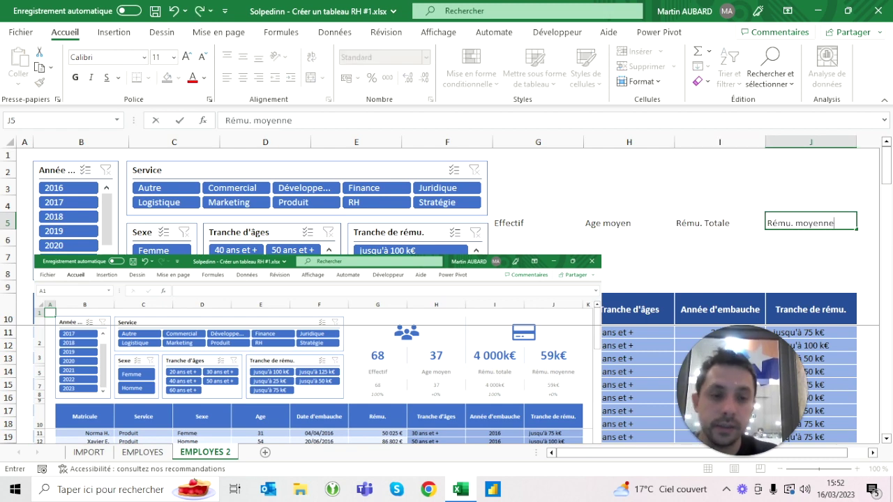
pyautogui.press('Left')
pyautogui.press('Left')
pyautogui.press('Left')
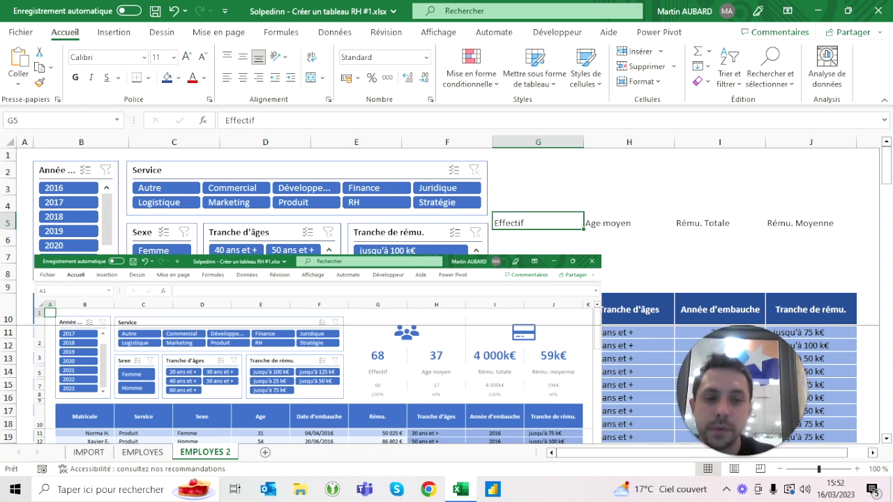
pyautogui.click(638, 332)
pyautogui.press('Right')
pyautogui.press('Right')
pyautogui.press('Left')
pyautogui.press('Left')
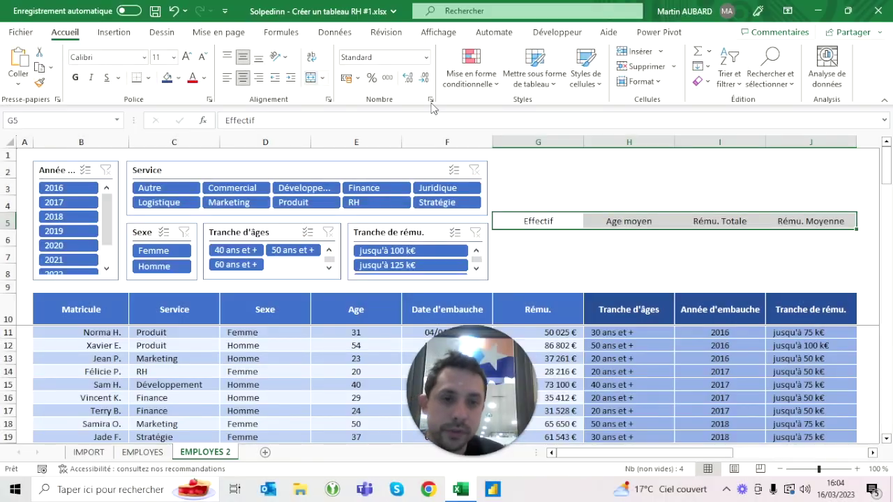
# Review the KPI labels in G5:J5 and grab the reference dashboard screenshot for copying
pyautogui.click(538, 220)
pyautogui.press('Right')
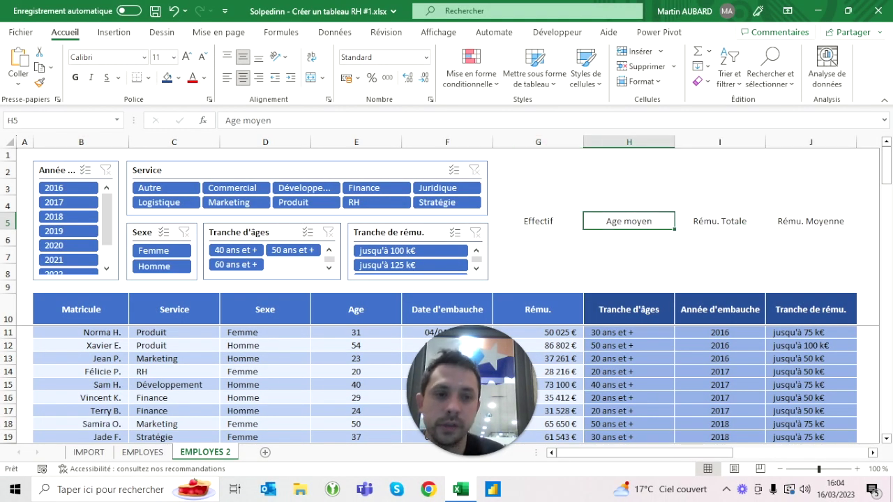
pyautogui.press('Right')
pyautogui.press('Right')
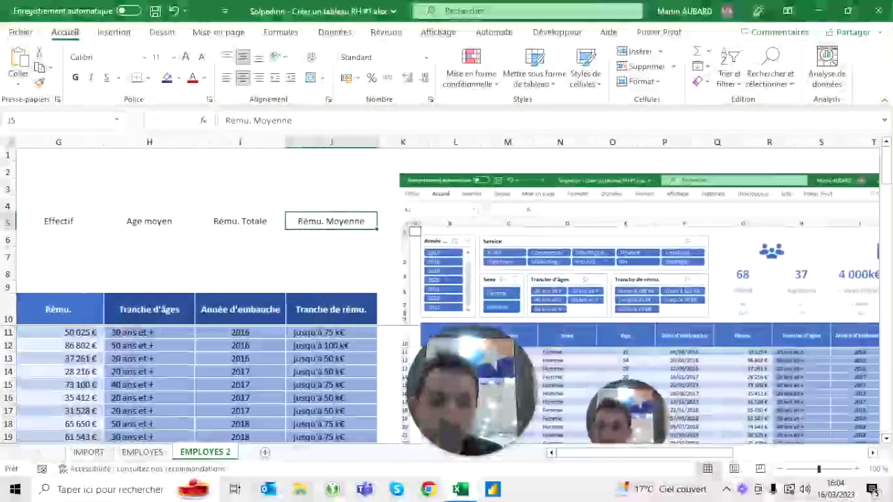
pyautogui.hotkey('ctrl', 'v')
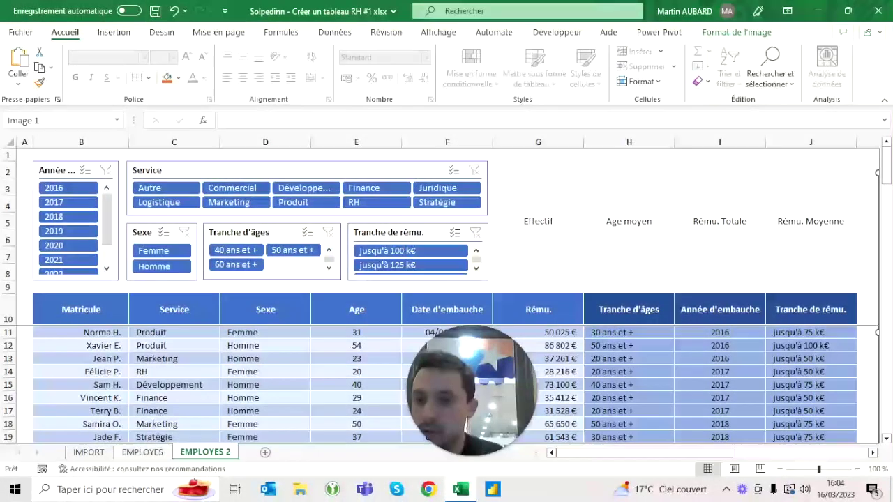
# Paste a copy of the dashboard screenshot at A1 and crop it to the KPI block
pyautogui.click(25, 154)
pyautogui.hotkey('ctrl', 'v')
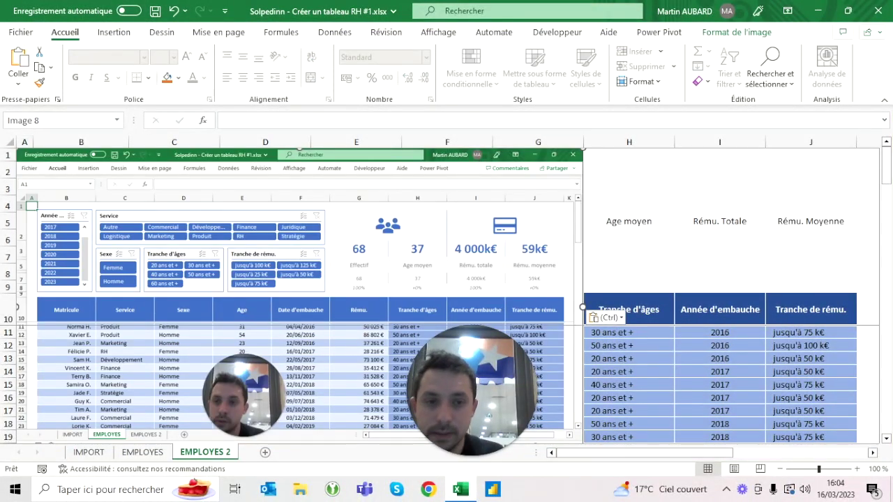
pyautogui.click(737, 32)
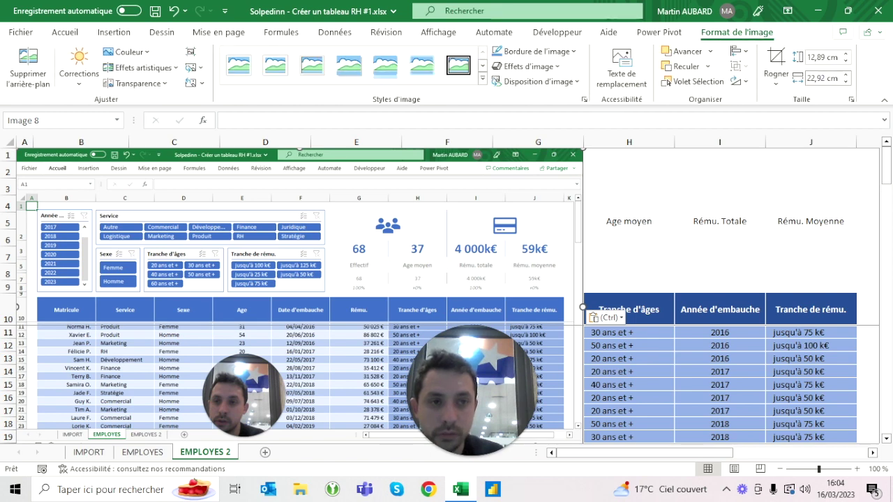
pyautogui.click(775, 59)
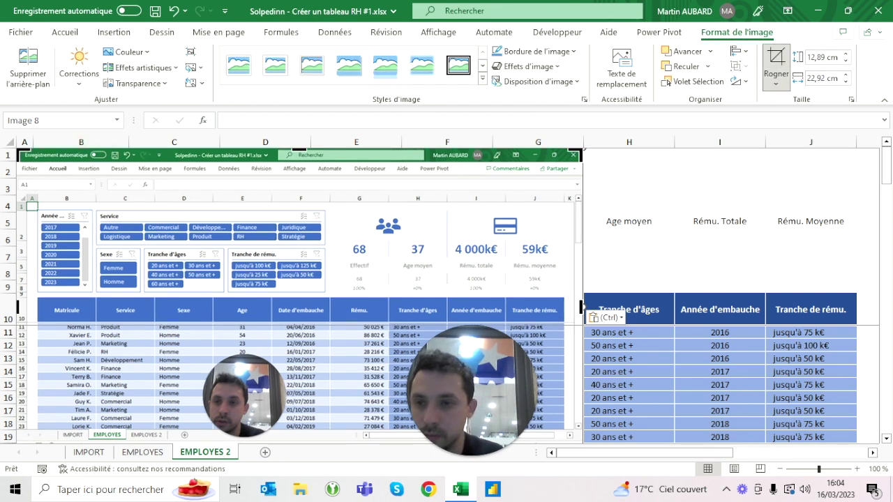
pyautogui.moveTo(17, 149); pyautogui.dragTo(319, 190)
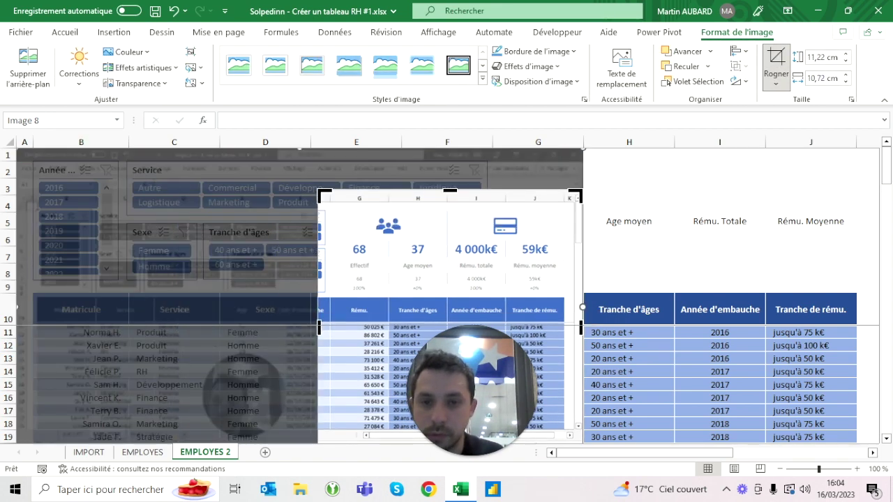
pyautogui.press('Escape')
# Move the cropped screenshot beside the KPI labels and enlarge it to about 14.7 × 14 cm
pyautogui.moveTo(447, 314); pyautogui.dragTo(258, 280)
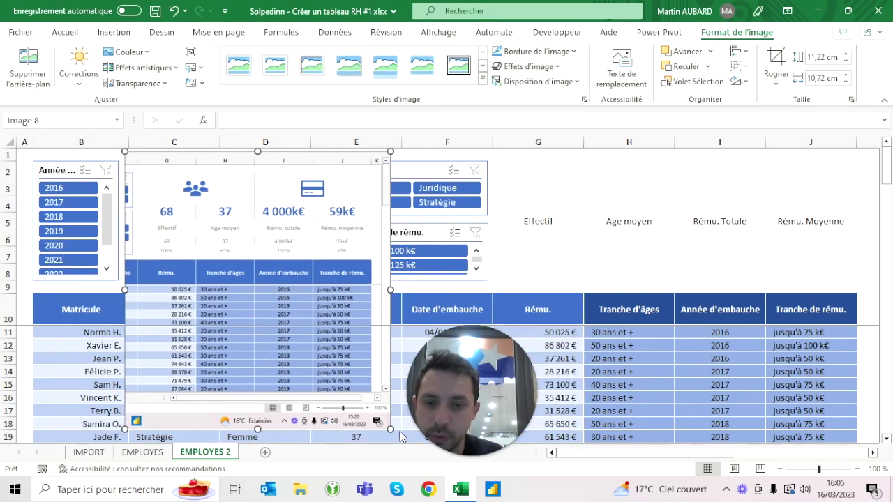
pyautogui.moveTo(390, 428); pyautogui.dragTo(472, 447)
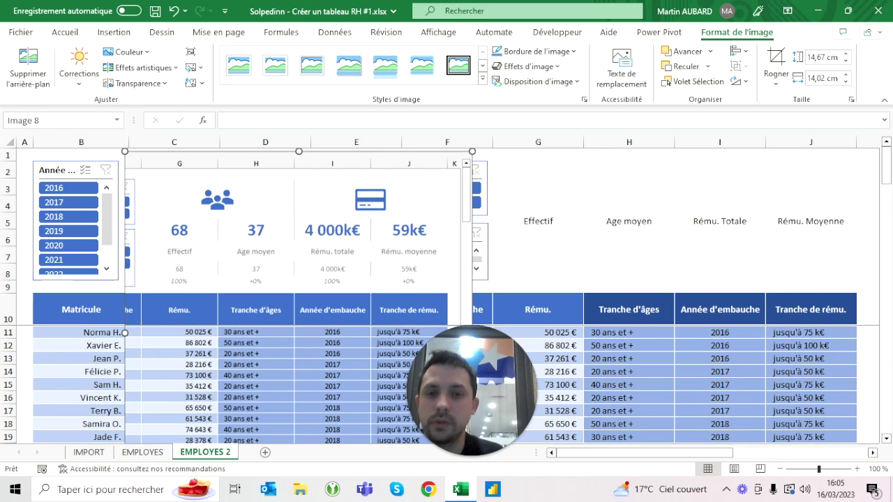
pyautogui.moveTo(279, 230); pyautogui.dragTo(237, 233)
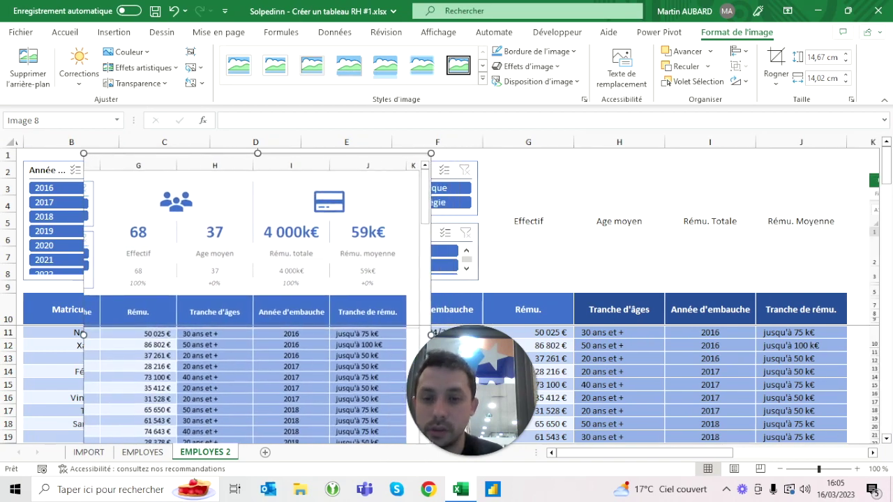
pyautogui.click(524, 203)
pyautogui.moveTo(524, 221); pyautogui.dragTo(798, 221)
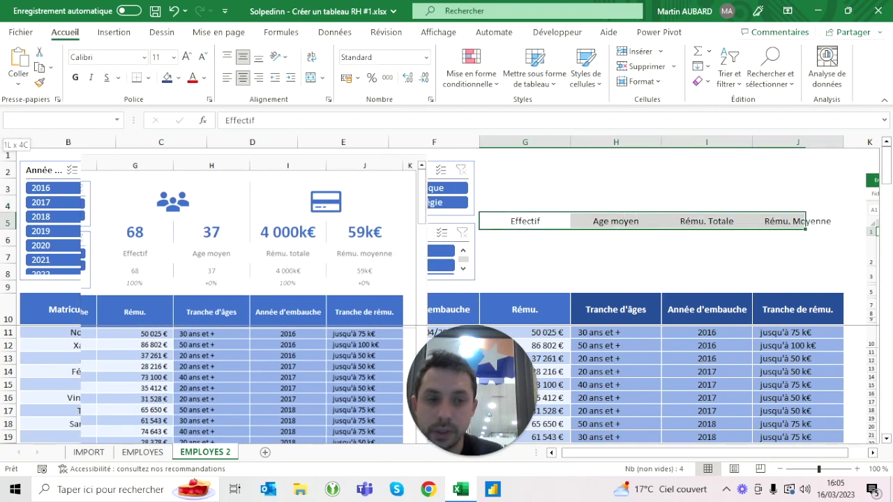
# Give G5:J5 a Gris, Accentuation3, plus clair 80 % fill and Gris, Accentuation3 font colour
pyautogui.hscroll(2, 628, 279)
pyautogui.press('Home')
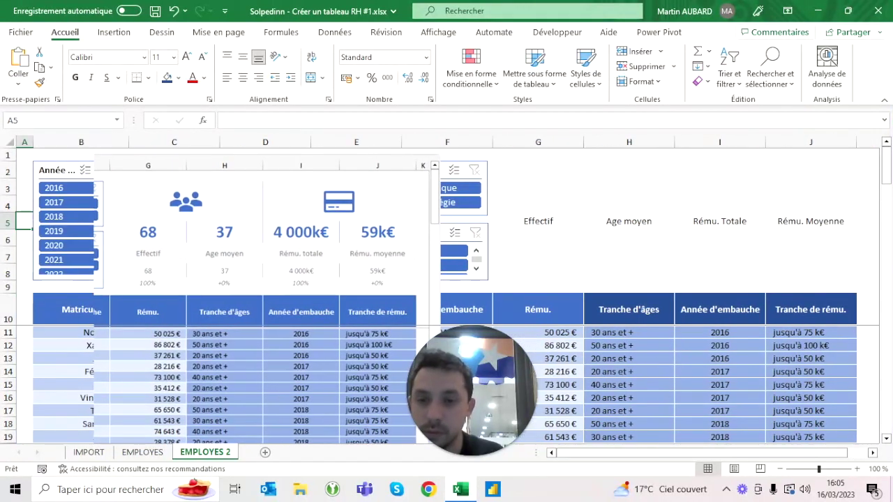
pyautogui.moveTo(538, 221); pyautogui.dragTo(811, 221)
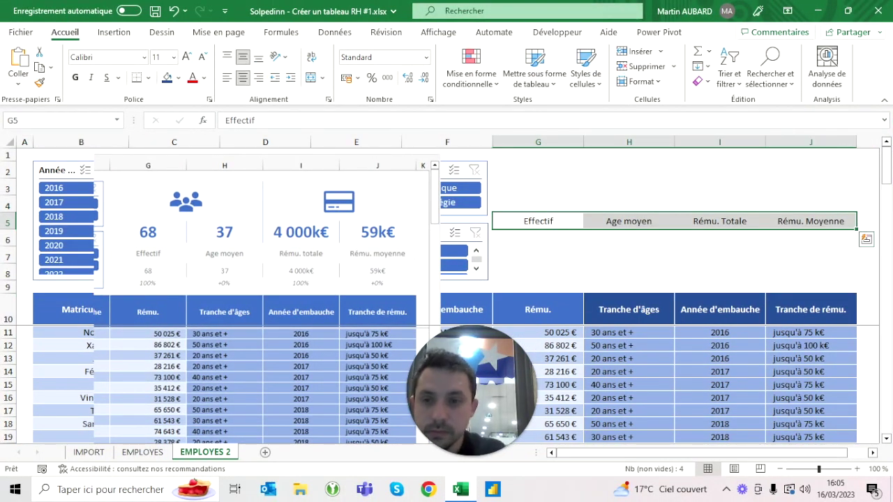
pyautogui.click(179, 77)
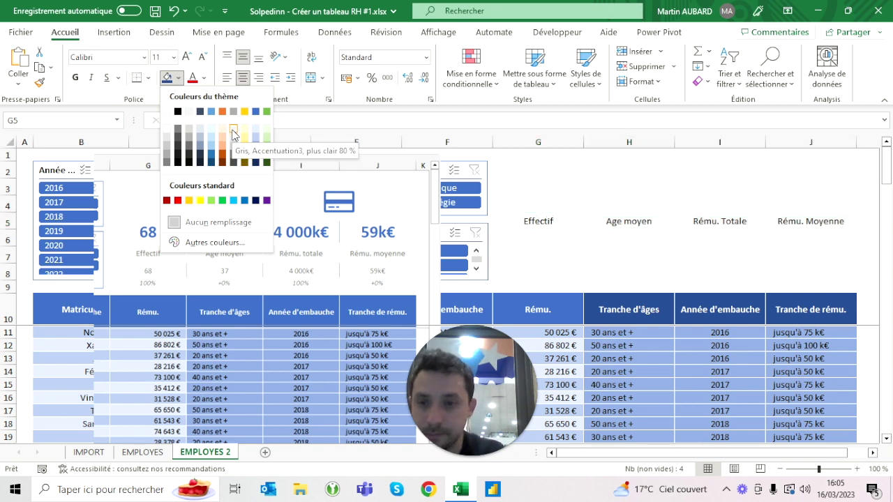
pyautogui.click(233, 135)
pyautogui.click(204, 77)
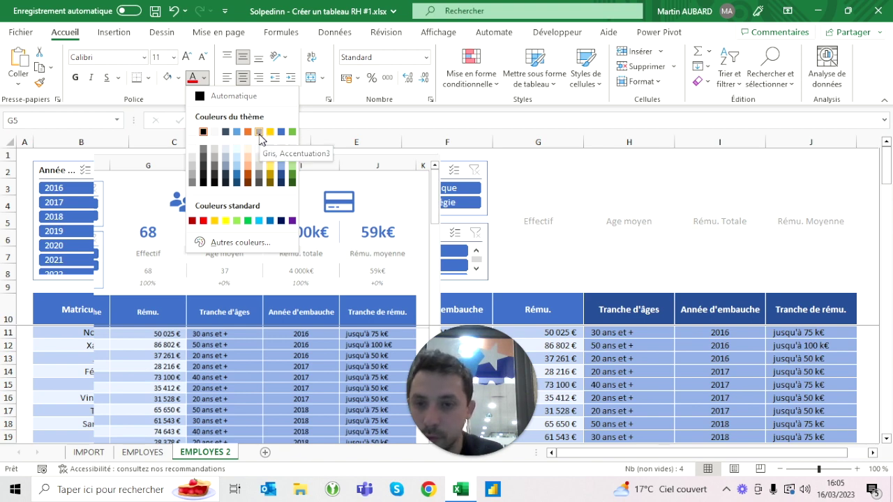
pyautogui.click(260, 177)
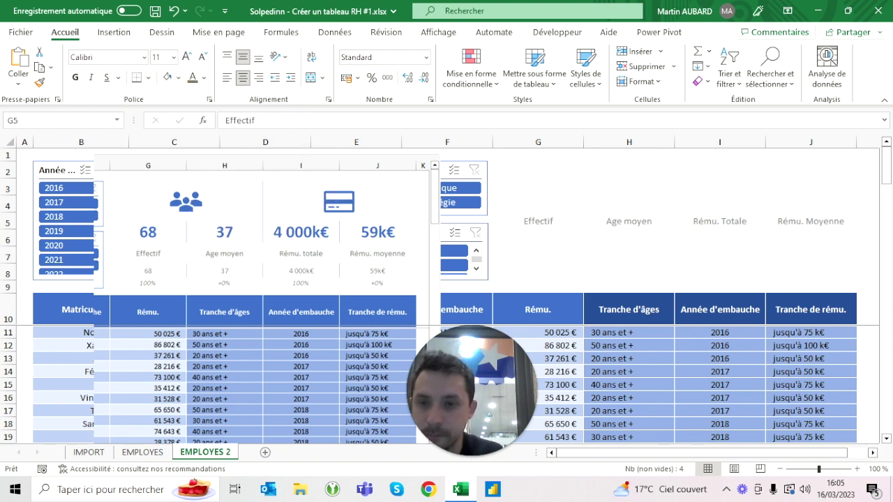
pyautogui.click(538, 187)
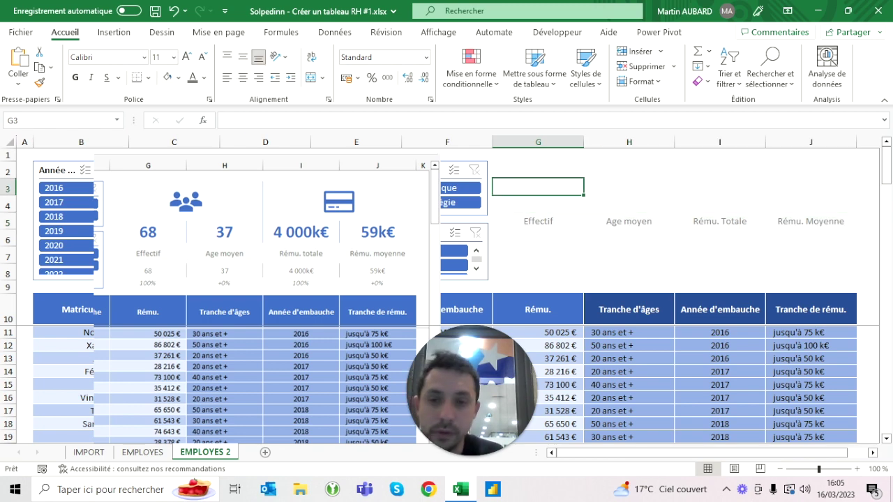
# Enter the headline KPI values 68, 37, 4000 and 59 across G3:J3, fixing typos
pyautogui.click(538, 204)
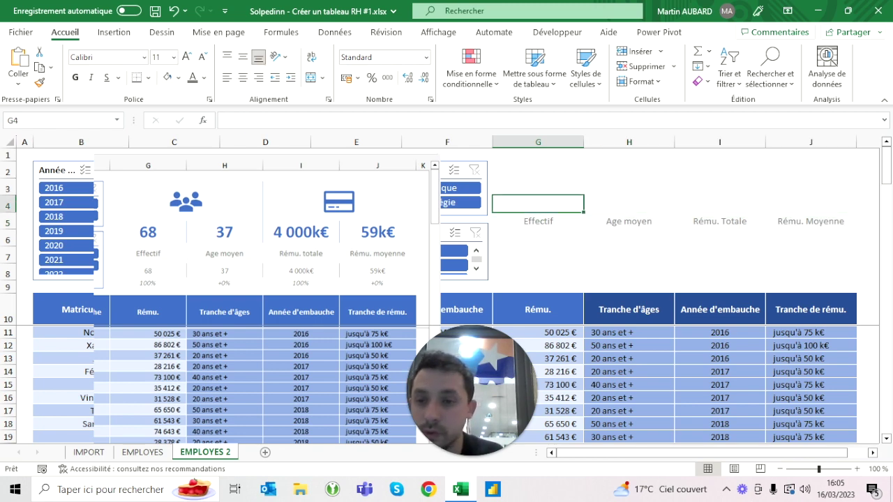
pyautogui.click(538, 186)
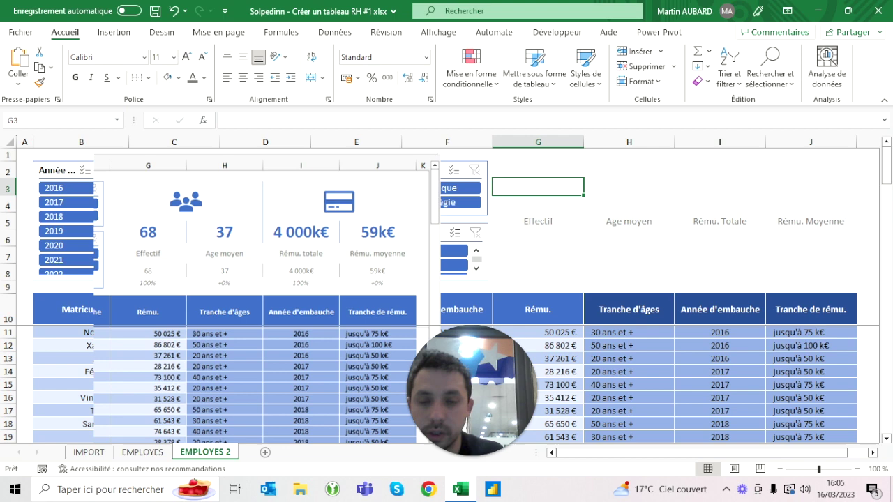
pyautogui.write('65')
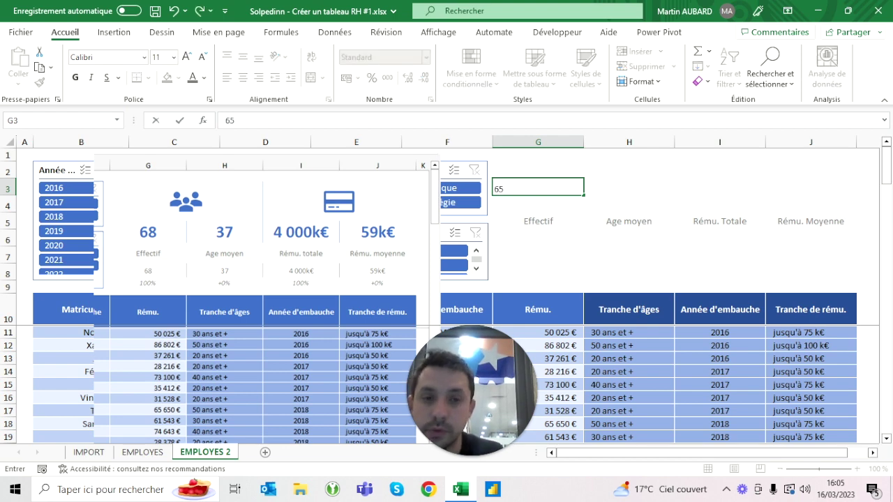
pyautogui.press('Num_Lock')
pyautogui.press('Up')
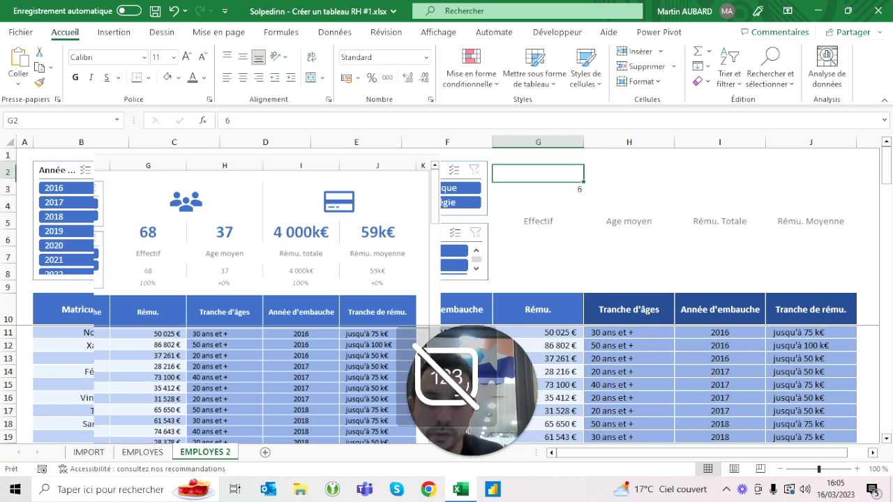
pyautogui.press('Down')
pyautogui.press('F2')
pyautogui.press('Num_Lock')
pyautogui.write('8')
pyautogui.press('Tab')
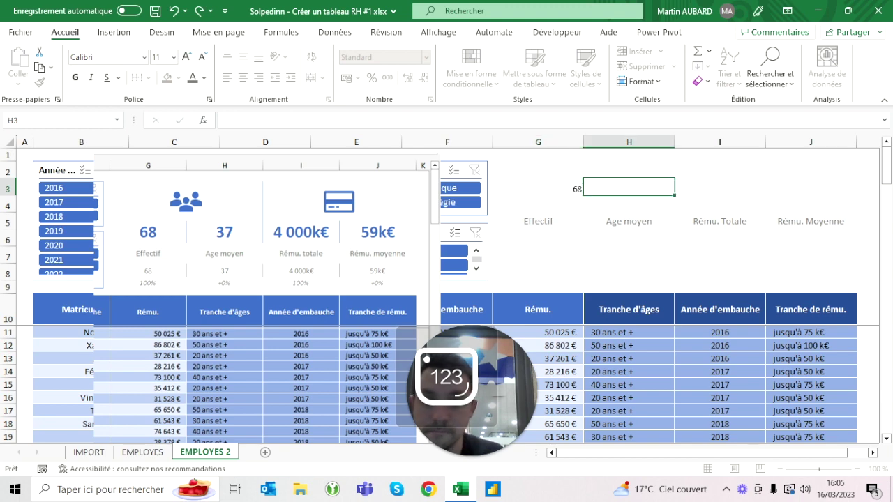
pyautogui.write('3')
pyautogui.press('Tab')
pyautogui.write('40000')
pyautogui.press('BackSpace')
pyautogui.press('Tab')
pyautogui.write('59')
pyautogui.press('Return')
# Enter the same values 68, 37, 4000 and 59 across G7:J7
pyautogui.press('Down')
pyautogui.press('Down')
pyautogui.press('Down')
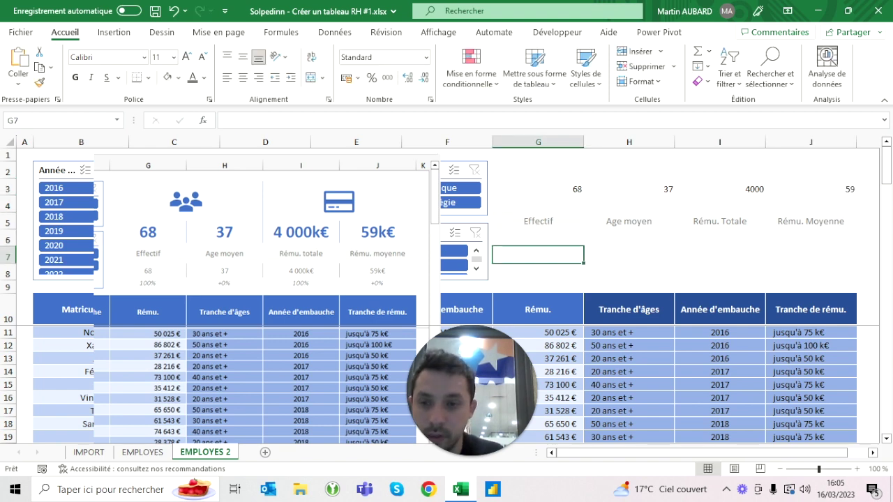
pyautogui.write('68')
pyautogui.press('Tab')
pyautogui.write('37')
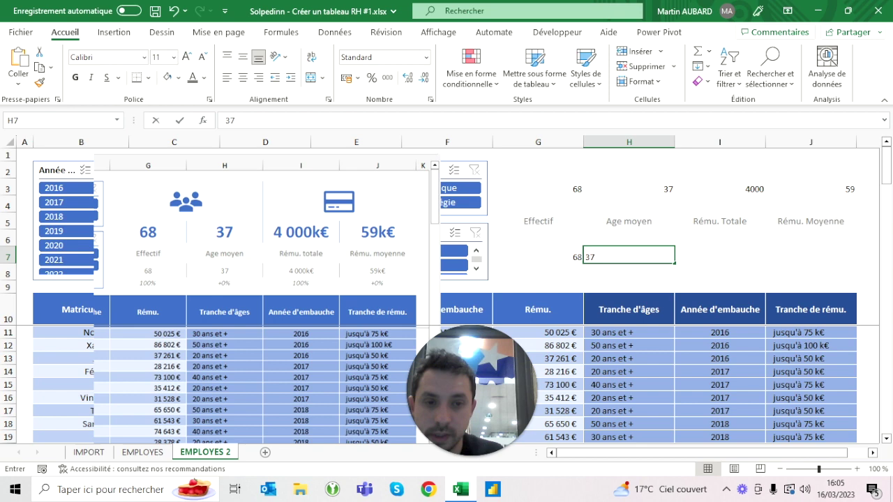
pyautogui.press('Tab')
pyautogui.write('4000')
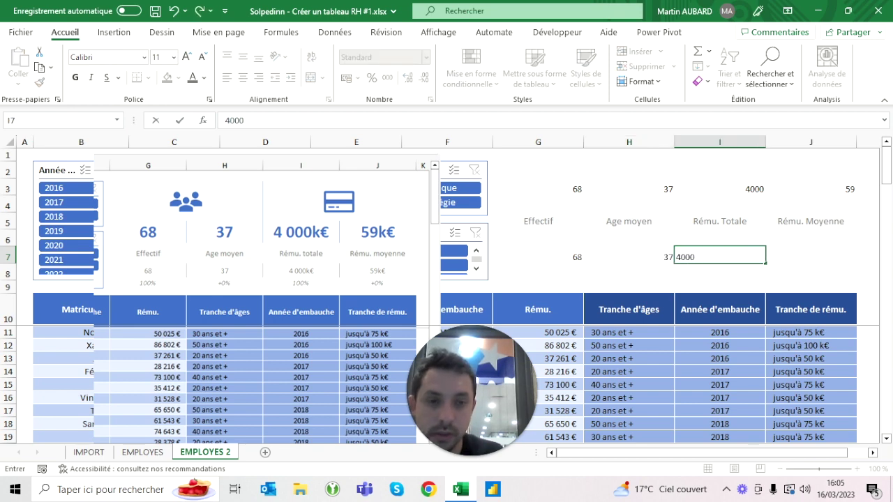
pyautogui.press('Tab')
pyautogui.write('59')
pyautogui.hscroll(2, 447, 293)
pyautogui.press('Return')
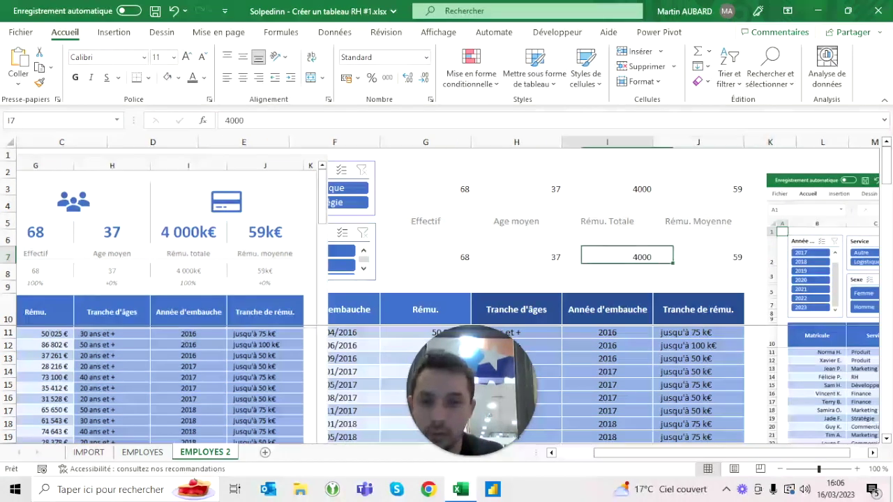
# Fill G8:J8 with the percentages 100%, 0%, 100% and 0%
pyautogui.write('100')
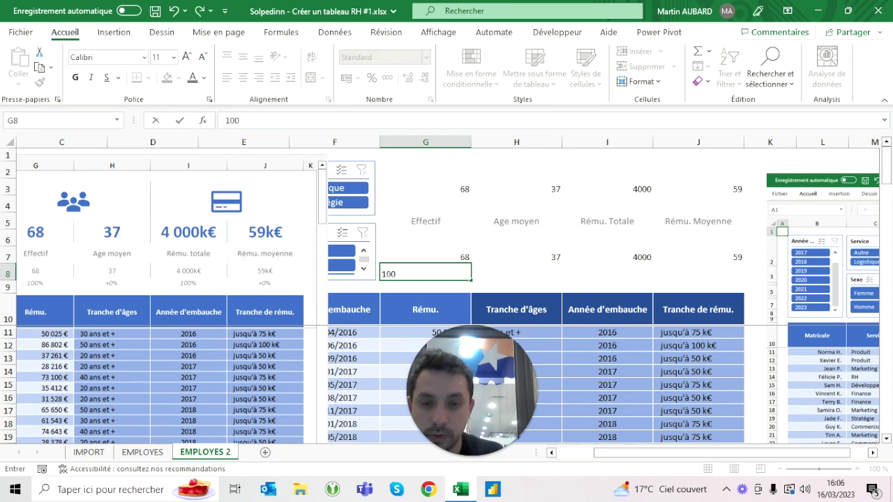
pyautogui.write('%')
pyautogui.press('Tab')
pyautogui.write('0')
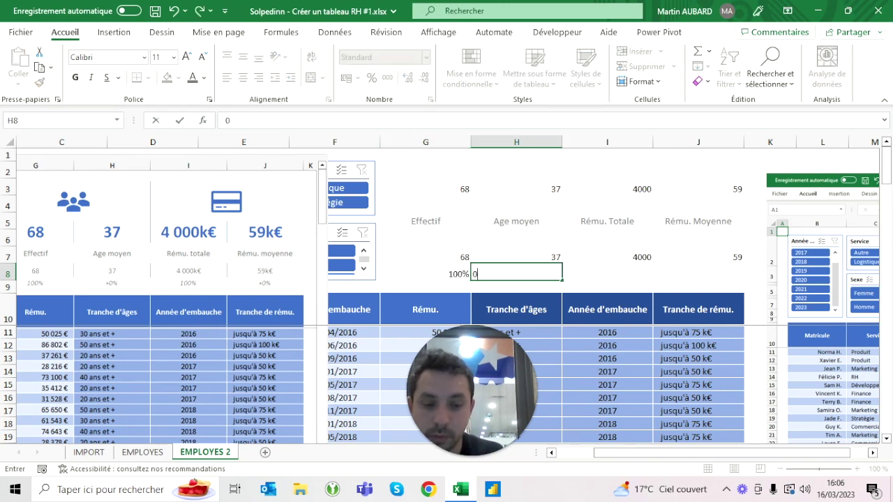
pyautogui.press('Tab')
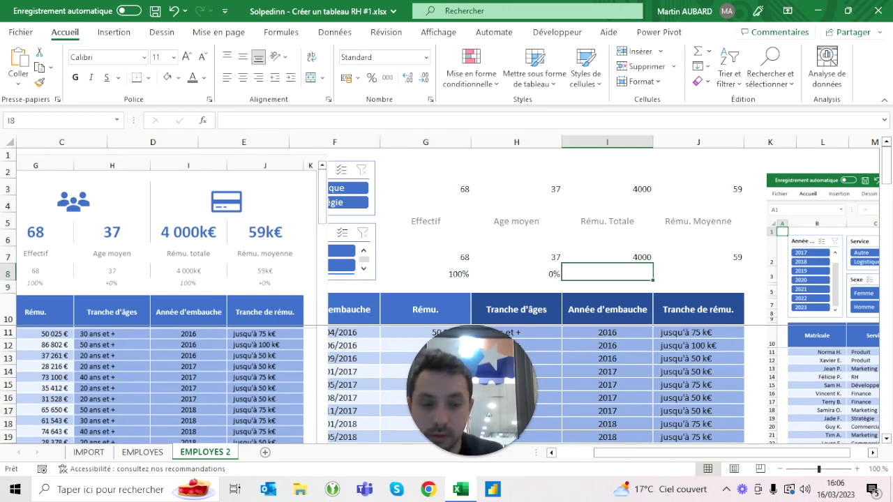
pyautogui.write('100%')
pyautogui.press('Tab')
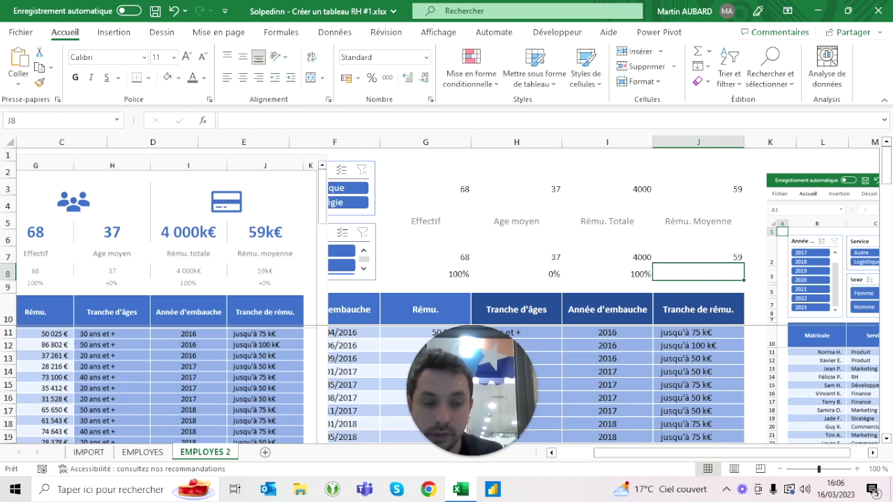
pyautogui.write('0%')
pyautogui.press('Home')
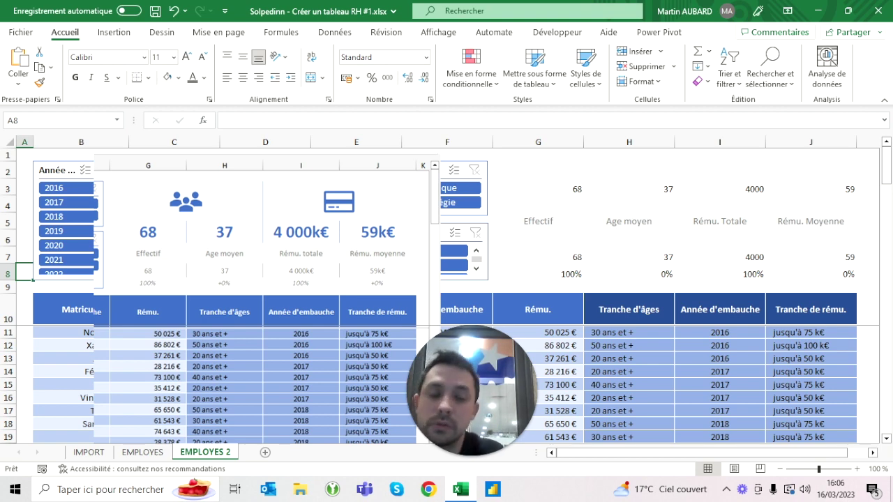
# Format G3:J3 in blue-grey font, centred horizontally and vertically, bold at 18 pt
pyautogui.moveTo(537, 189)
pyautogui.mouseDown()
pyautogui.moveTo(719, 189)
pyautogui.moveTo(810, 171)
pyautogui.moveTo(810, 189)
pyautogui.mouseUp()
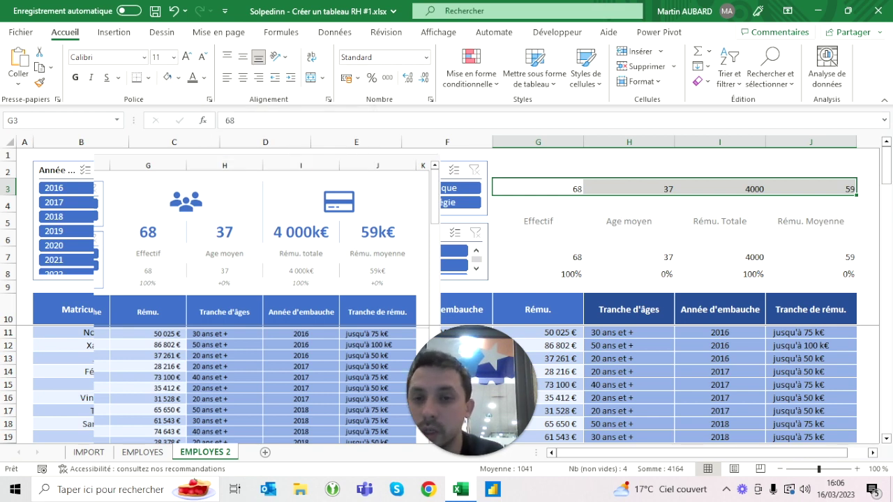
pyautogui.click(204, 82)
pyautogui.click(282, 134)
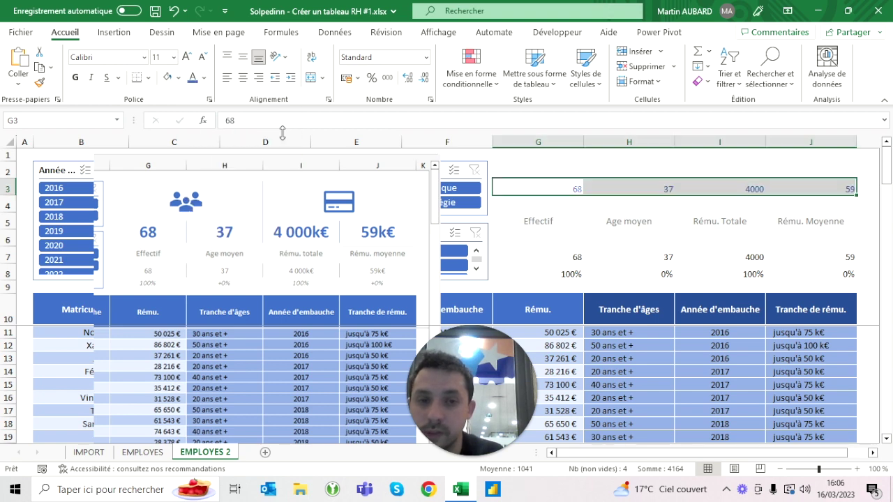
pyautogui.click(243, 79)
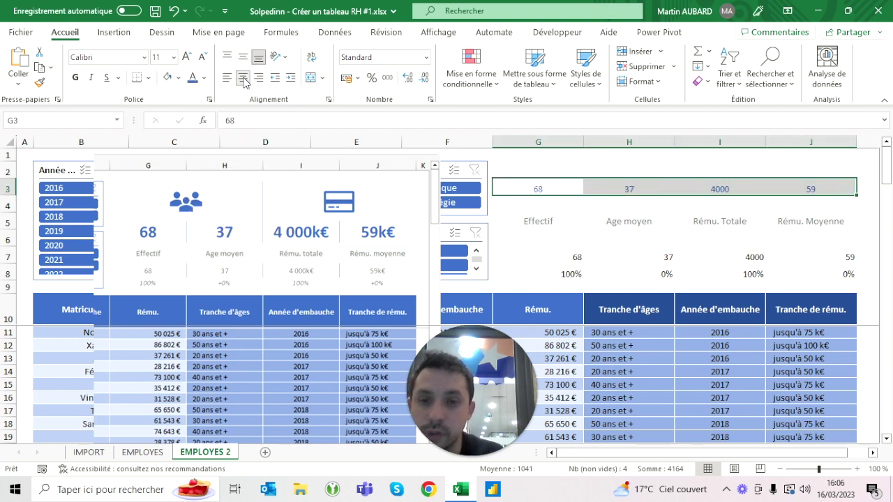
pyautogui.click(243, 56)
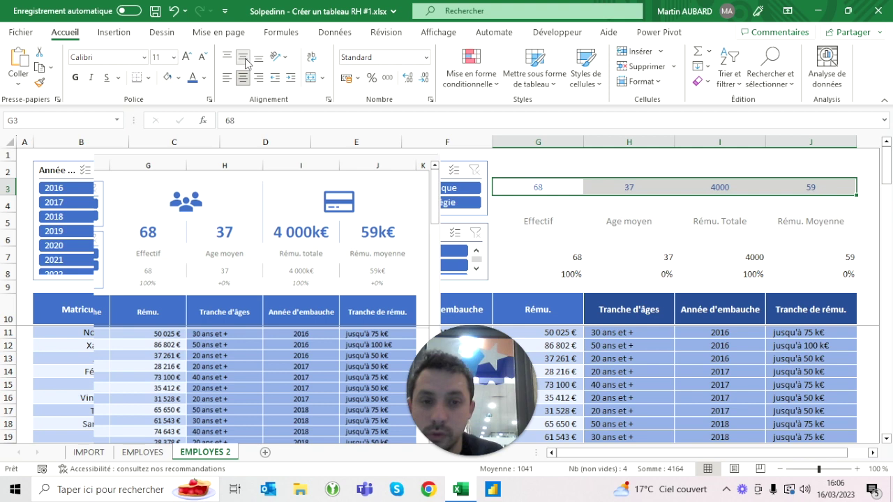
pyautogui.click(187, 57)
pyautogui.click(186, 57)
pyautogui.click(187, 57)
pyautogui.click(186, 57)
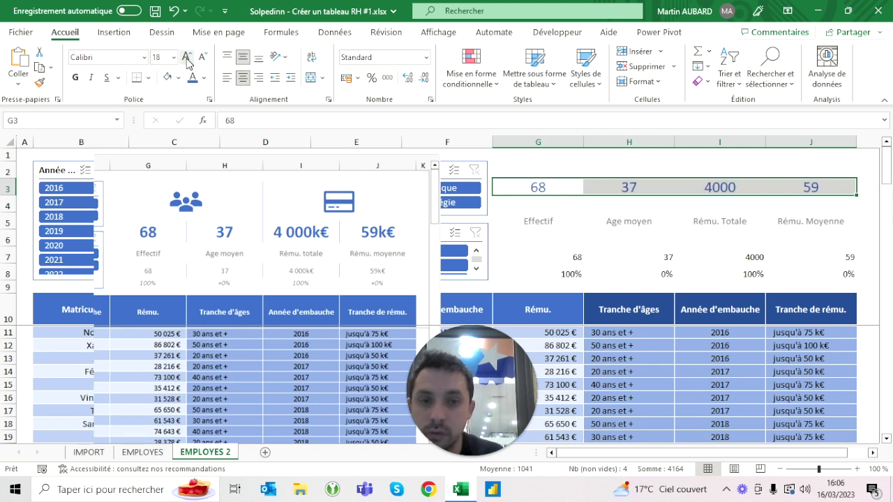
pyautogui.click(75, 78)
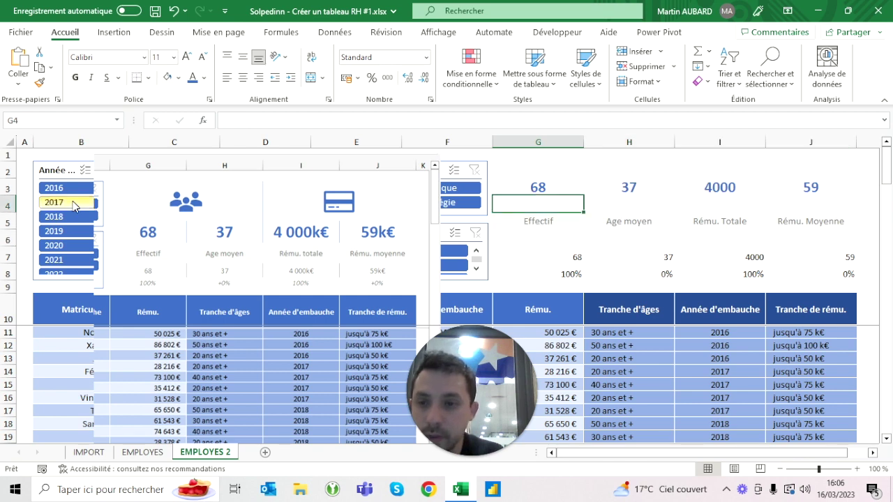
pyautogui.click(10, 205)
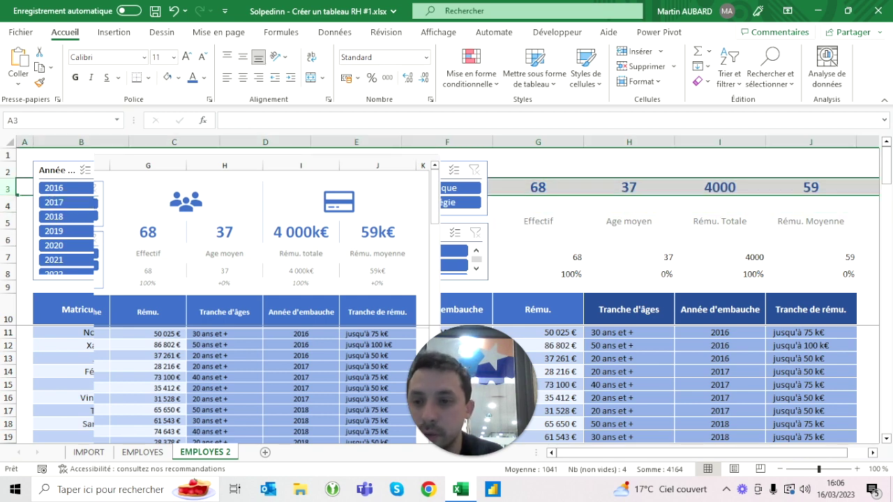
# Shrink rows 4 and 6 to a row height of 5 as thin spacers
pyautogui.click(10, 237)
pyautogui.click(10, 257)
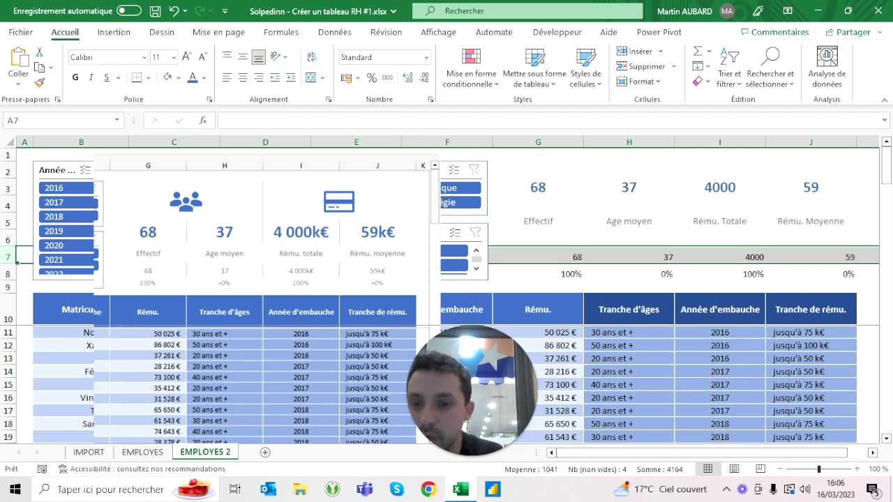
pyautogui.click(8, 237)
pyautogui.keyDown('ctrl'); pyautogui.click(8, 204); pyautogui.keyUp('ctrl')
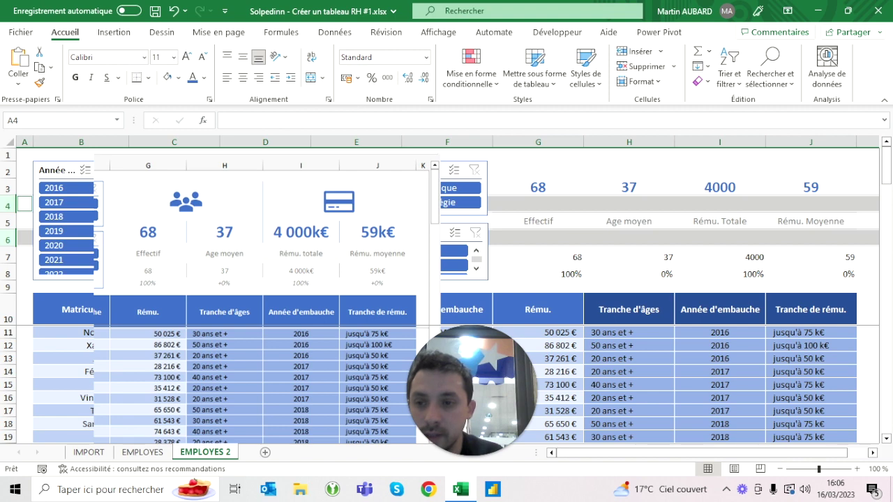
pyautogui.rightClick(8, 237)
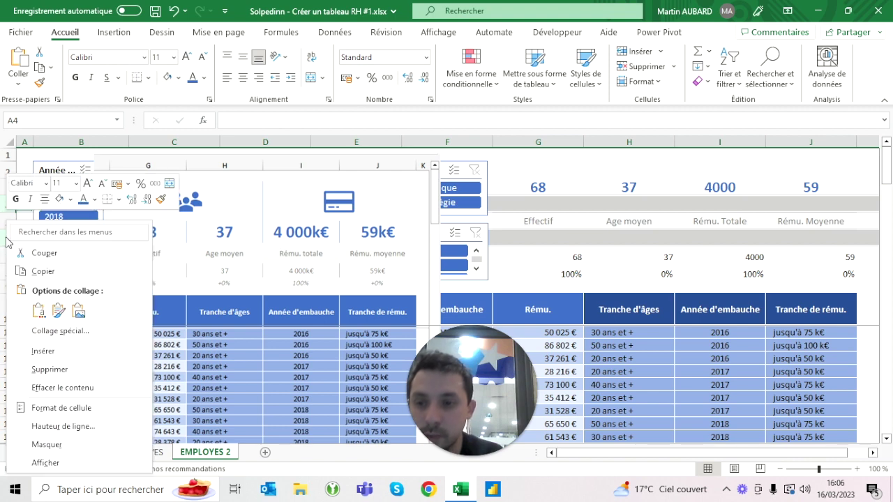
pyautogui.click(9, 205)
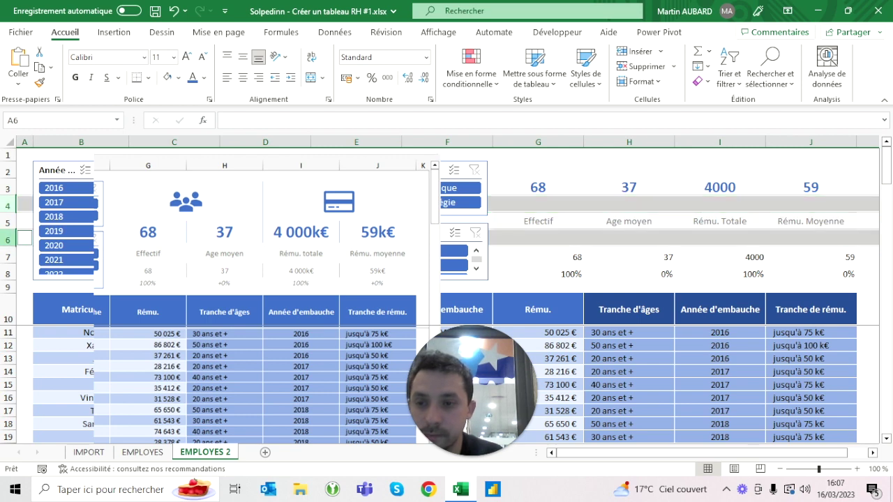
pyautogui.rightClick(9, 237)
pyautogui.click(56, 425)
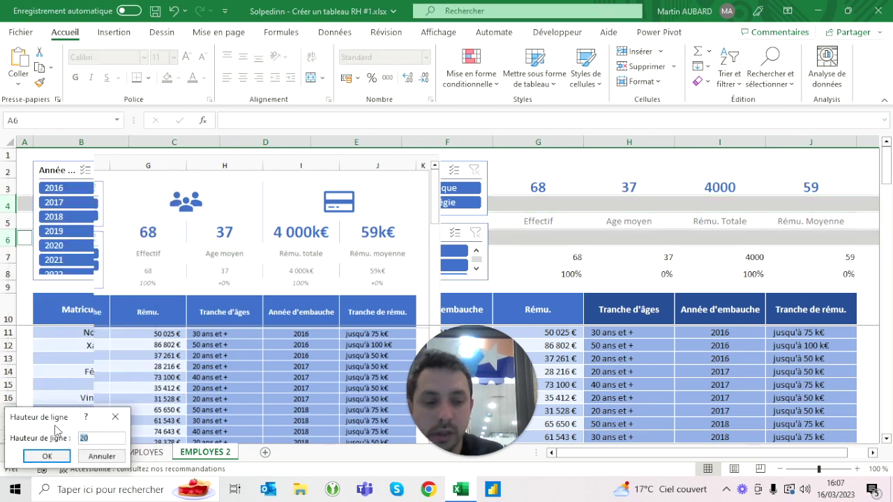
pyautogui.write('5')
pyautogui.press('Return')
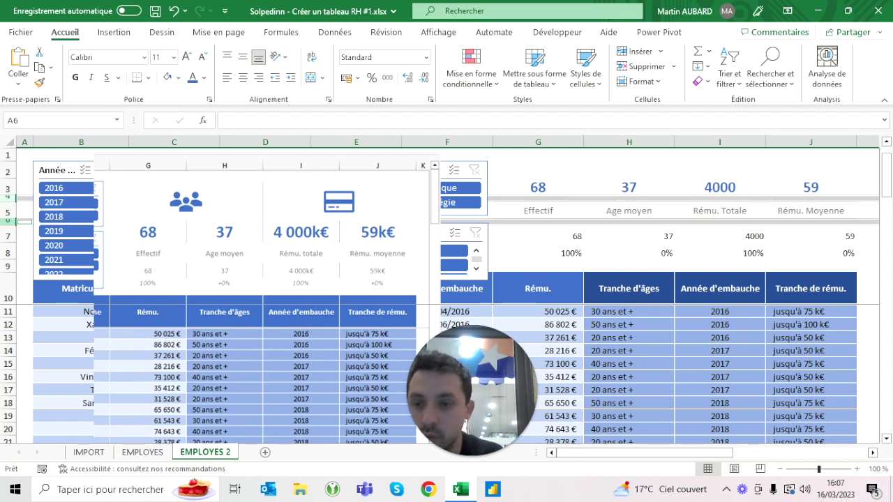
pyautogui.rightClick(11, 224)
pyautogui.click(42, 424)
pyautogui.click(42, 459)
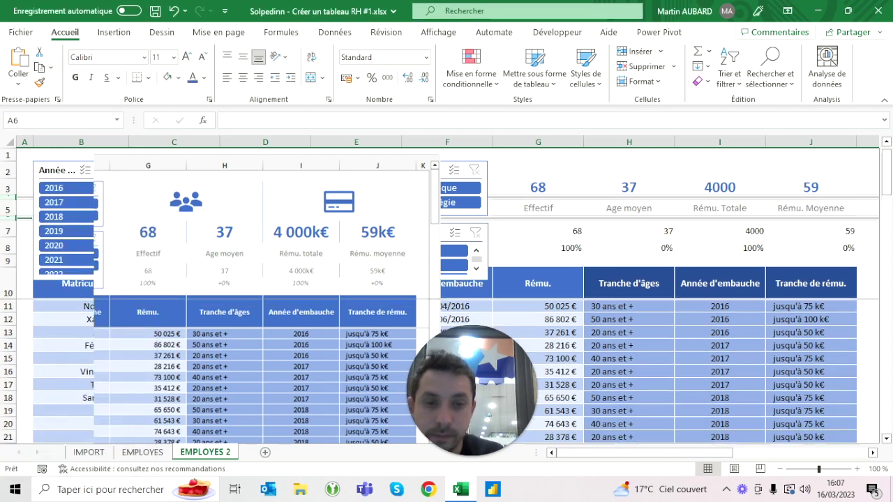
pyautogui.click(538, 208)
pyautogui.click(538, 198)
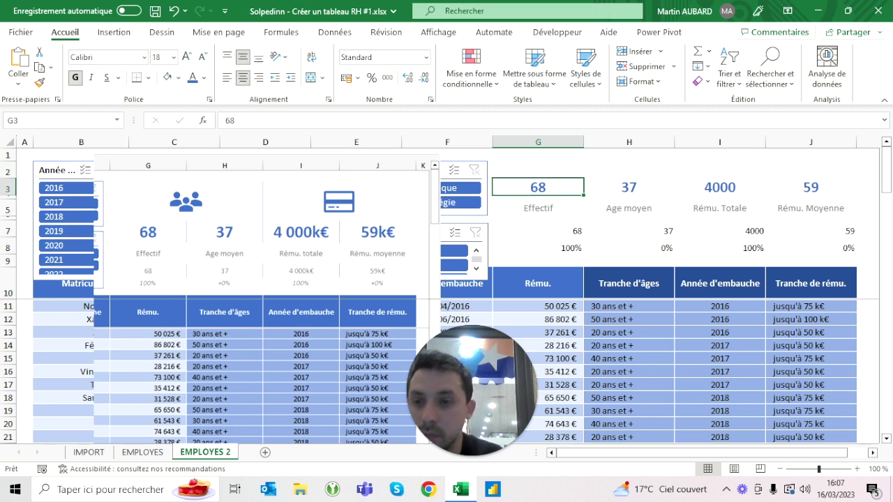
# Set the height of row 3 to 30
pyautogui.click(8, 188)
pyautogui.rightClick(9, 189)
pyautogui.click(70, 391)
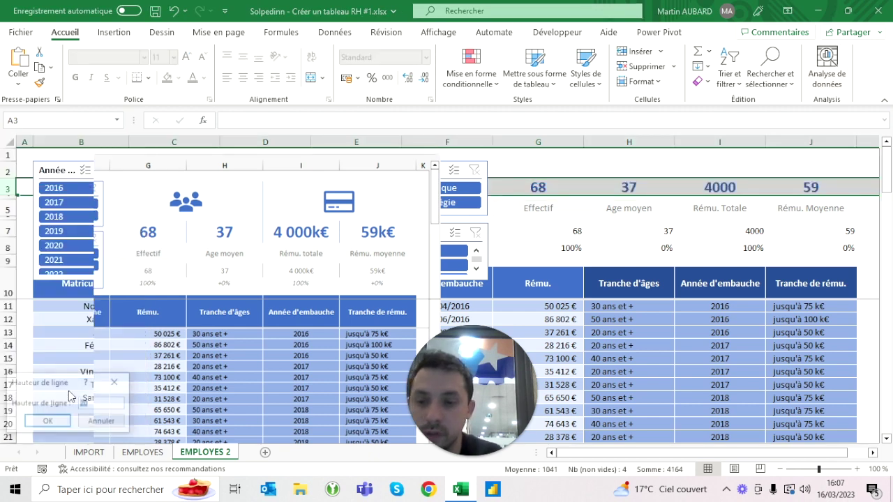
pyautogui.write('30')
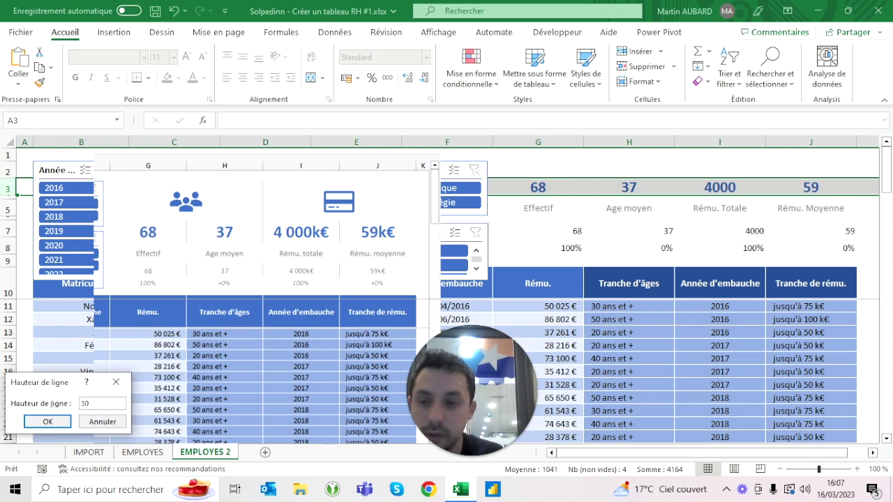
pyautogui.press('Return')
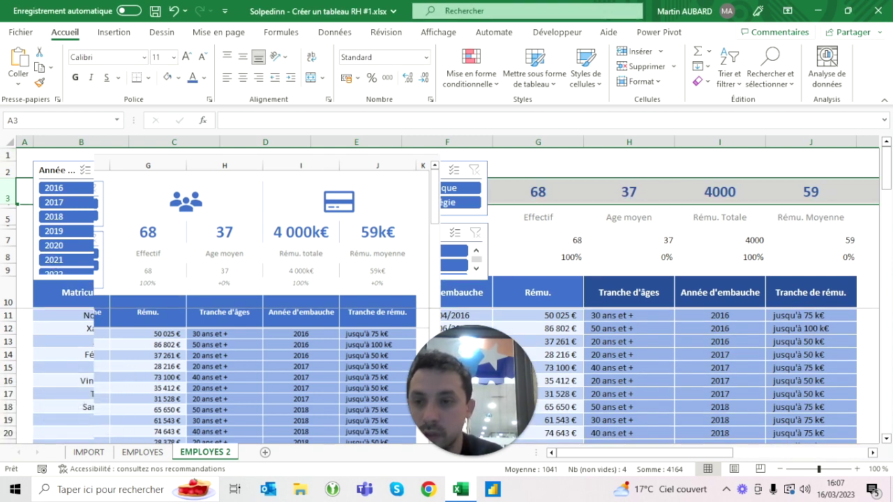
# Set the height of row 2 to 50
pyautogui.click(8, 172)
pyautogui.rightClick(8, 172)
pyautogui.click(70, 370)
pyautogui.write('30')
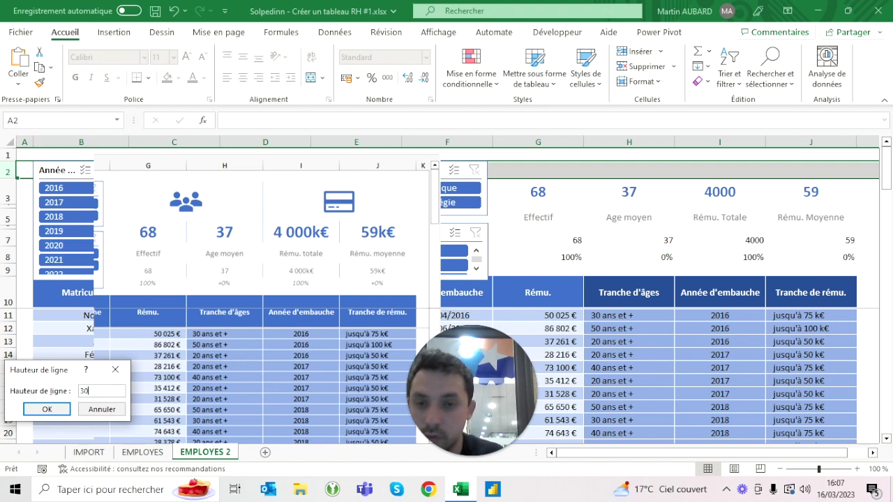
pyautogui.press('Return')
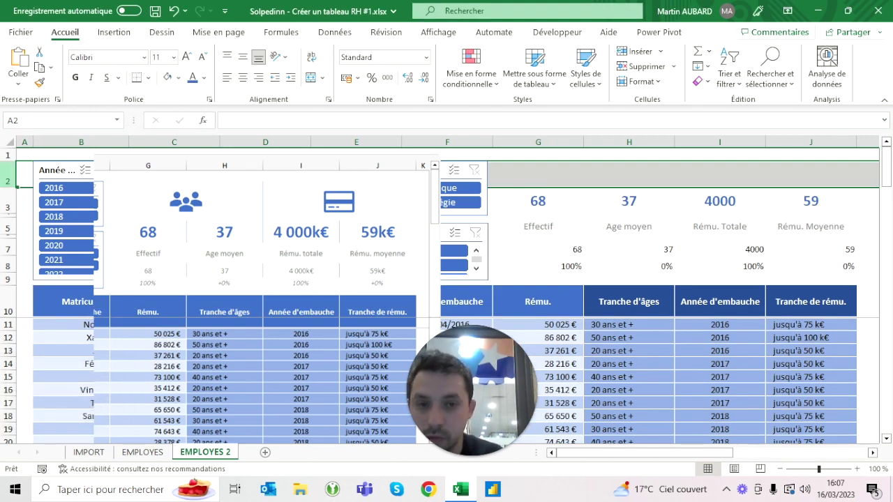
pyautogui.rightClick(10, 180)
pyautogui.click(49, 387)
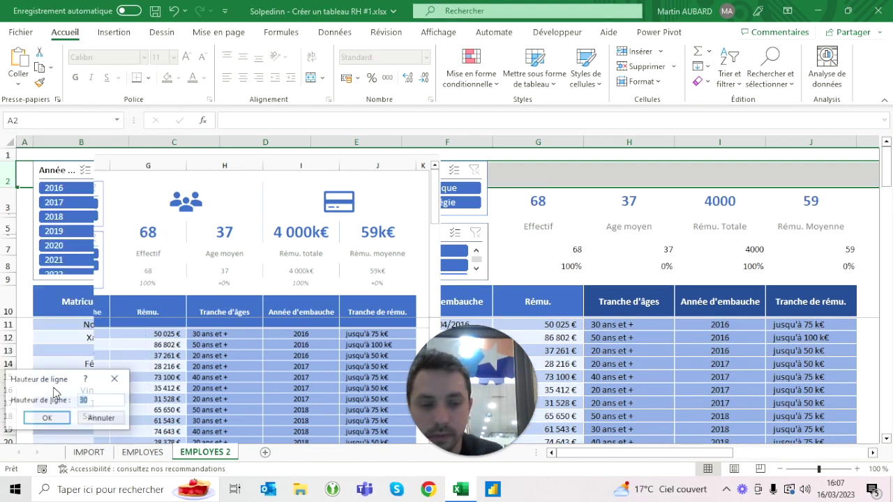
pyautogui.write('50')
pyautogui.press('Return')
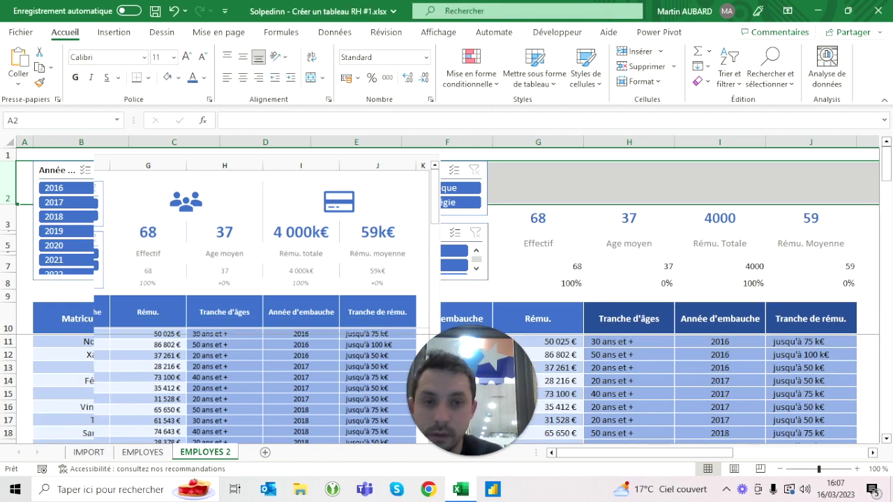
pyautogui.click(538, 183)
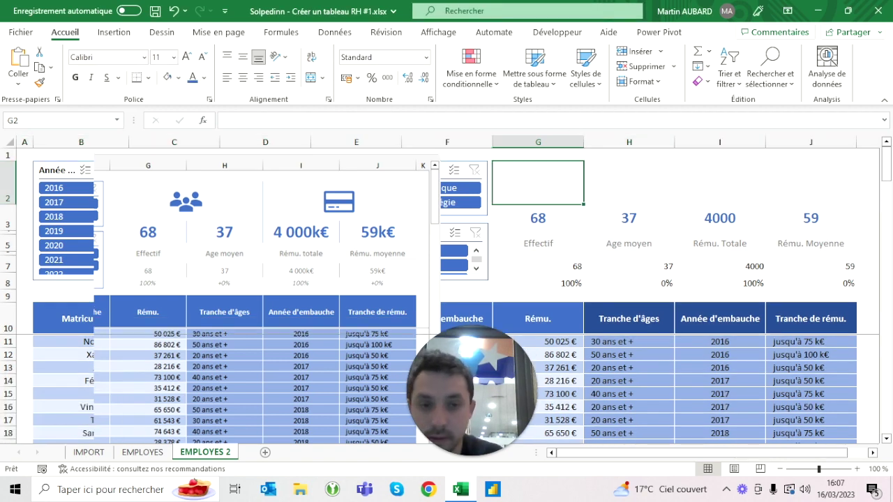
# Bottom-align the row 3 figures and centre the row 7 values in dark grey font
pyautogui.moveTo(538, 217); pyautogui.dragTo(811, 218)
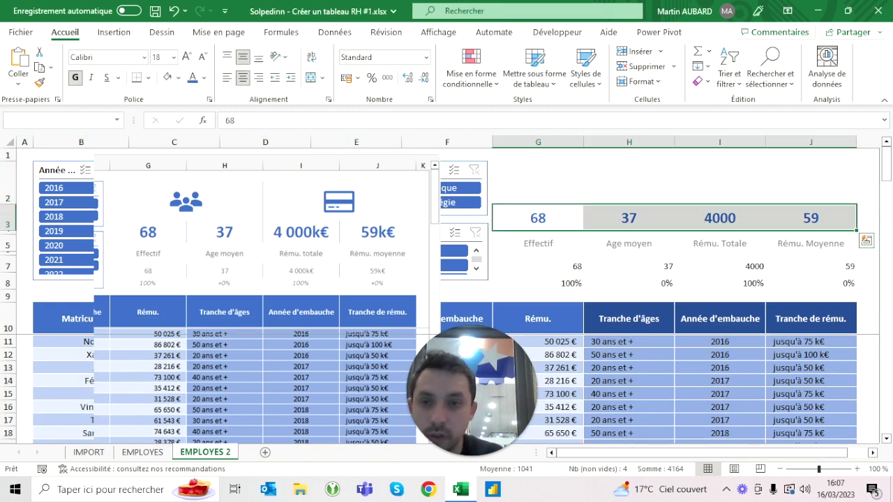
pyautogui.click(258, 61)
pyautogui.press('Down')
pyautogui.press('Down')
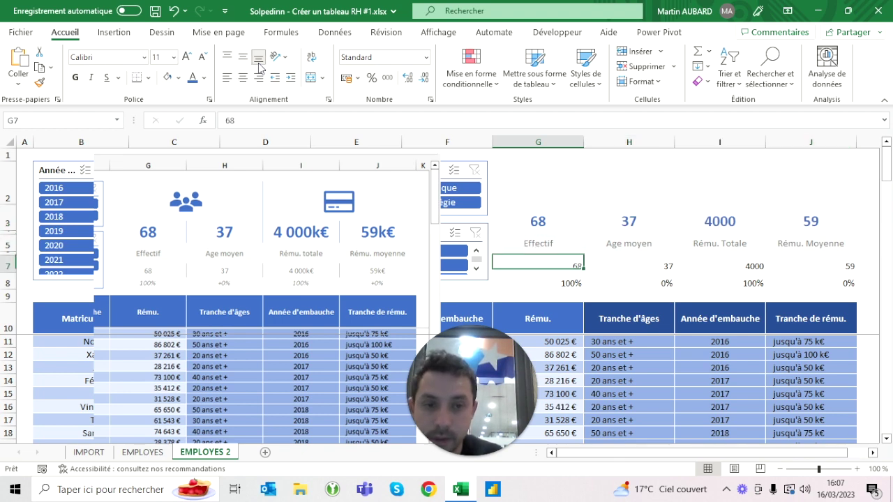
pyautogui.hotkey('shift', 'Right')
pyautogui.hotkey('shift', 'Right')
pyautogui.hotkey('shift', 'Right')
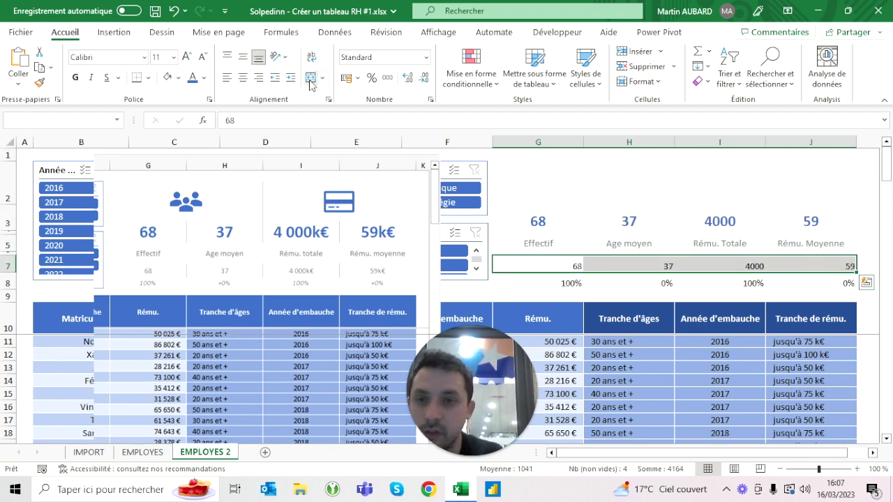
pyautogui.click(242, 77)
pyautogui.click(242, 62)
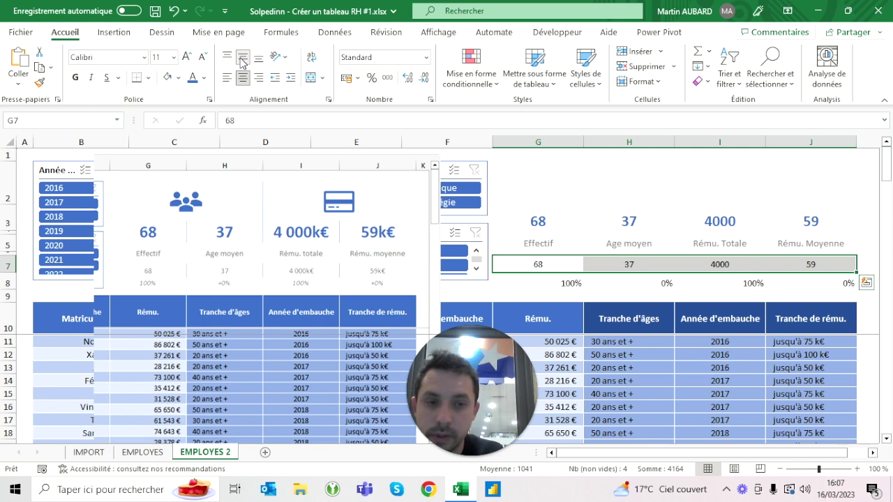
pyautogui.click(203, 78)
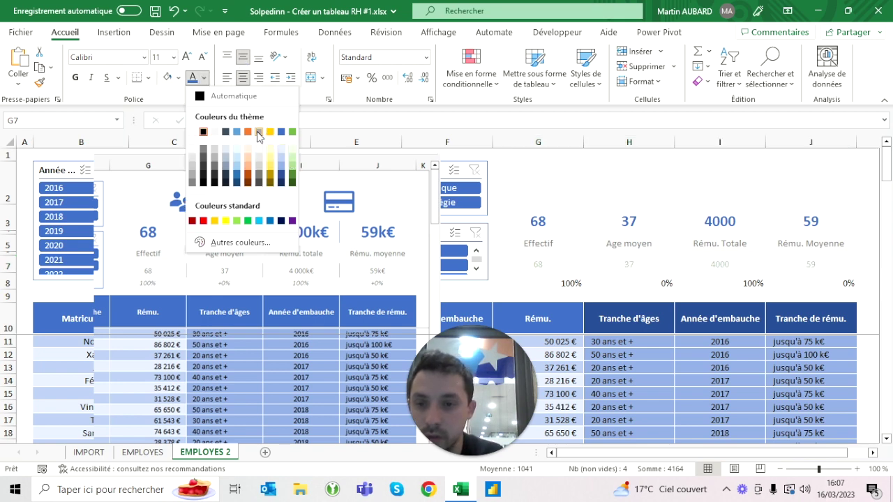
pyautogui.click(258, 180)
# Centre the row 8 percentages G8:J8 horizontally and vertically and make them italic
pyautogui.moveTo(552, 284); pyautogui.dragTo(848, 283)
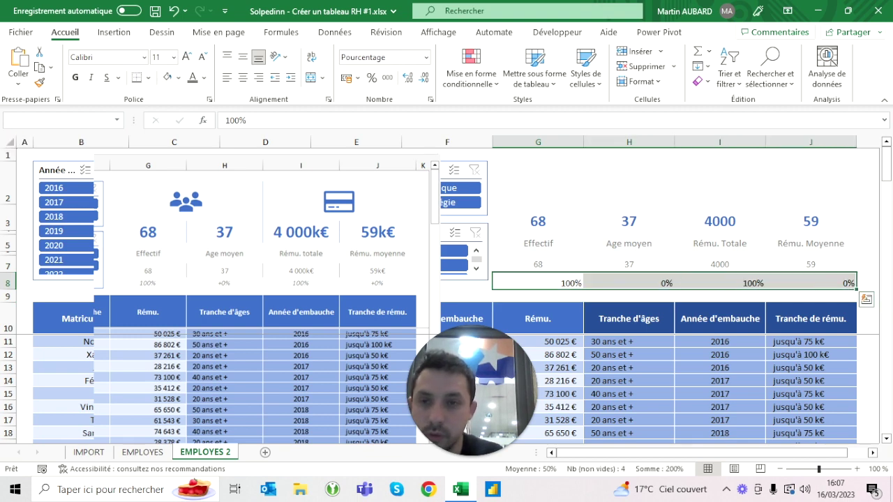
pyautogui.click(243, 78)
pyautogui.click(243, 56)
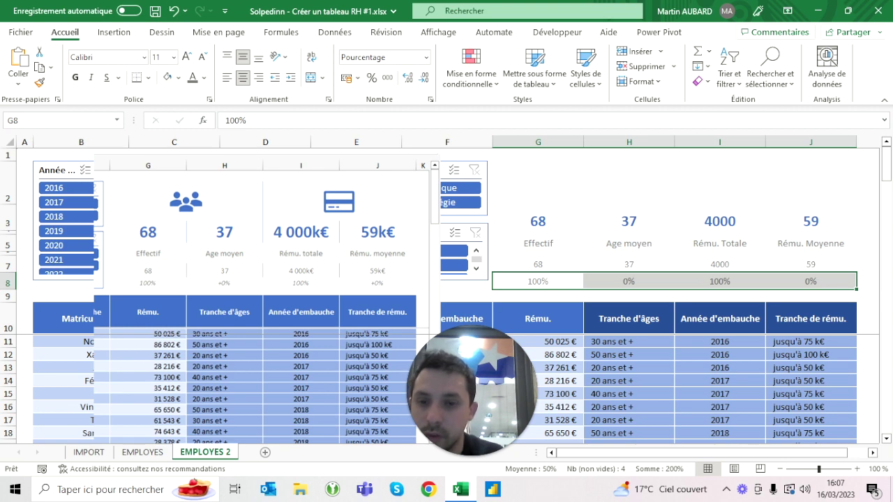
pyautogui.click(90, 77)
pyautogui.press('Left')
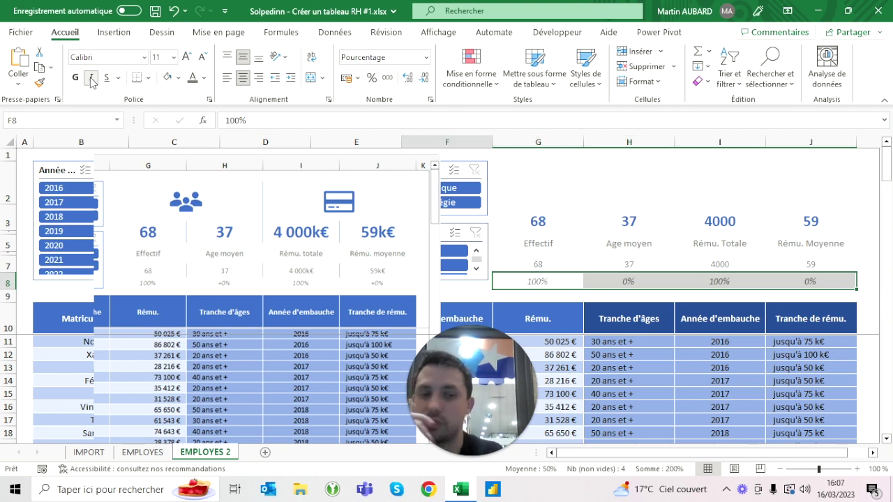
pyautogui.press('Right')
pyautogui.hotkey('shift', 'Right')
pyautogui.hotkey('shift', 'Right')
pyautogui.hotkey('shift', 'Right')
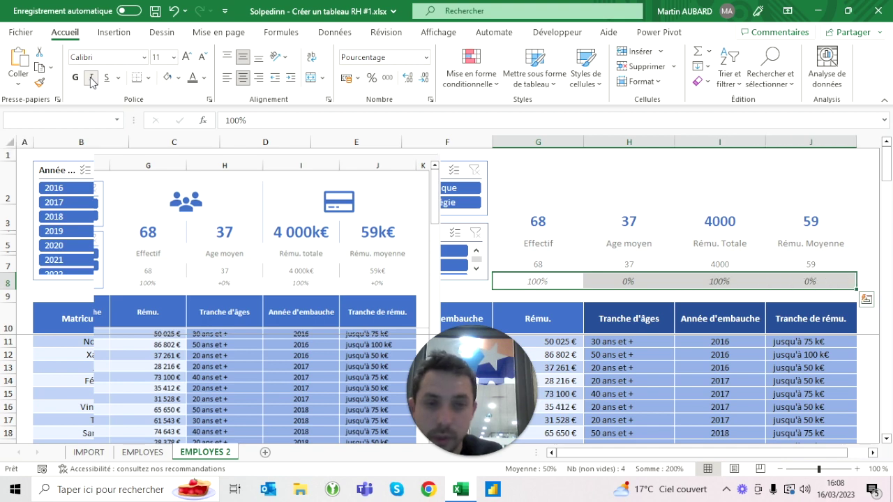
pyautogui.press('Up')
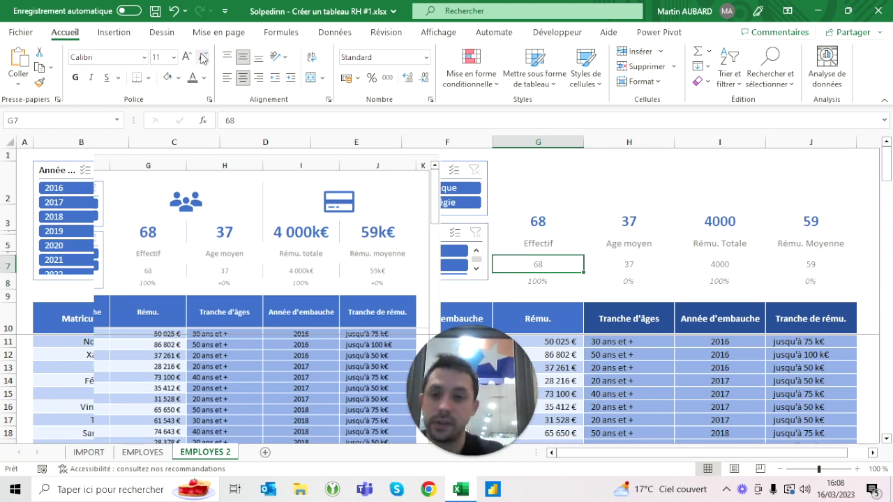
pyautogui.press('Right')
pyautogui.press('Right')
pyautogui.press('Left')
pyautogui.press('Left')
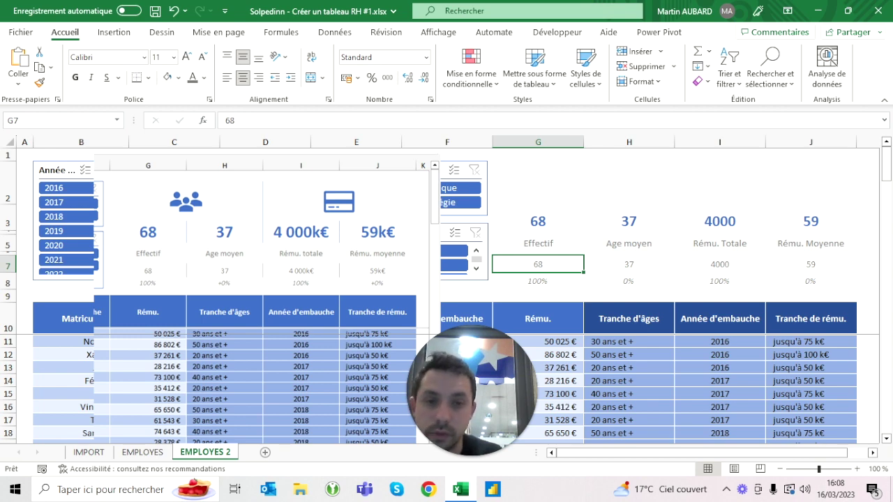
# Try a border line colour from the Bordures menu, leaving border-drawing mode without changes
pyautogui.click(538, 243)
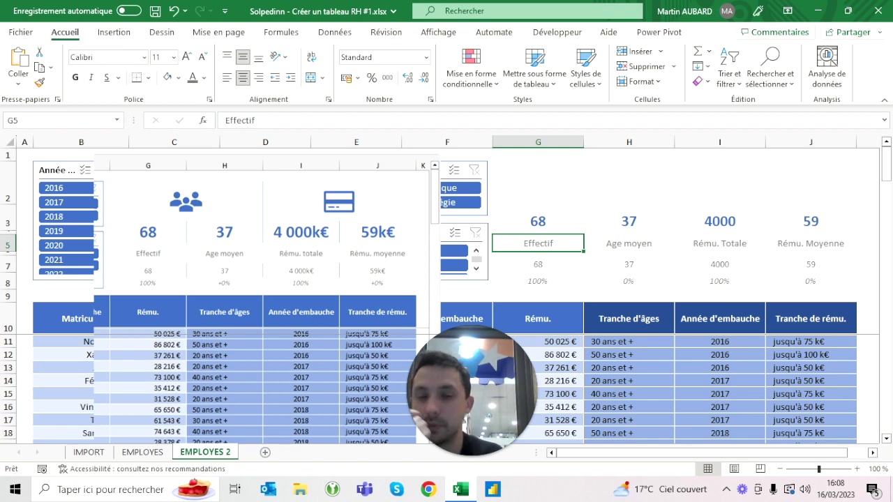
pyautogui.click(148, 78)
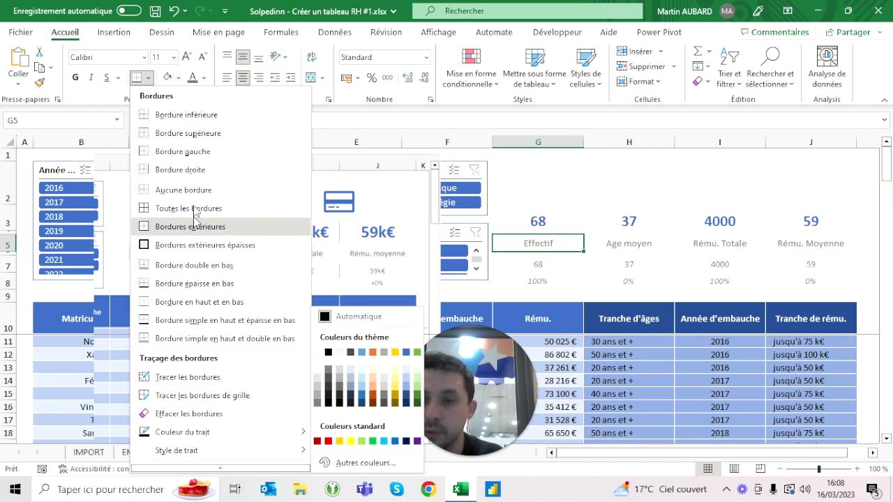
pyautogui.click(182, 172)
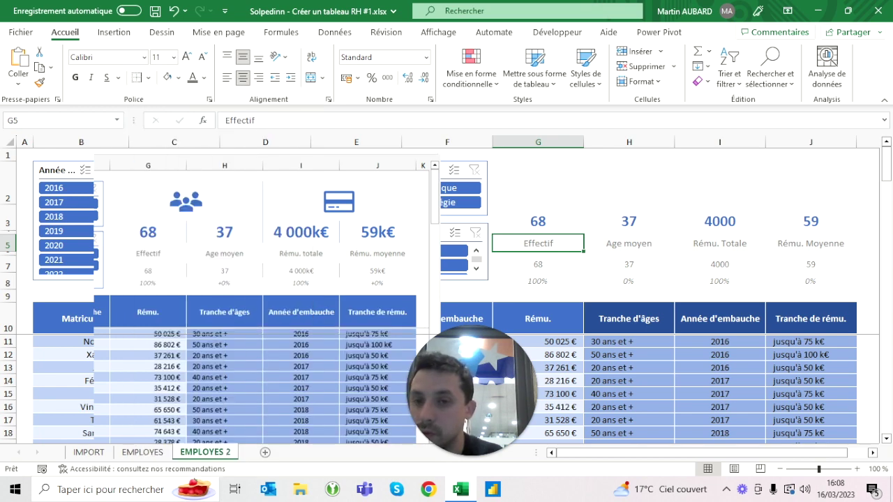
pyautogui.click(147, 77)
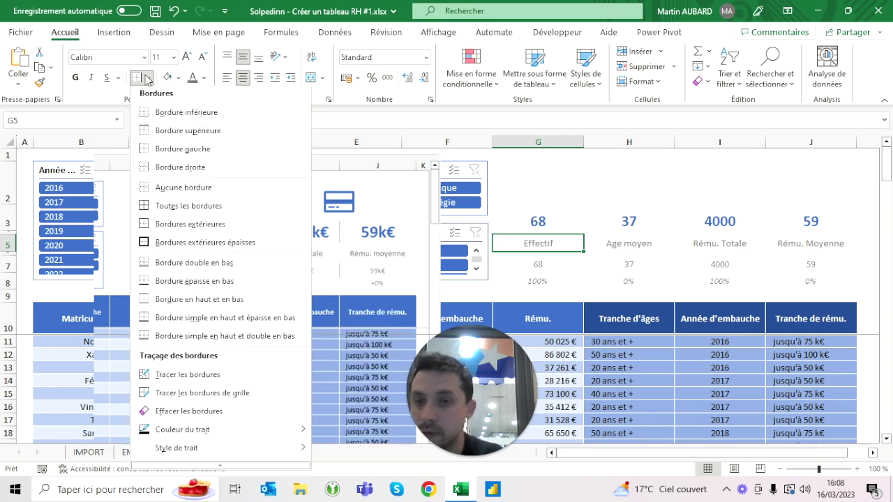
pyautogui.moveTo(183, 432)
pyautogui.click(328, 352)
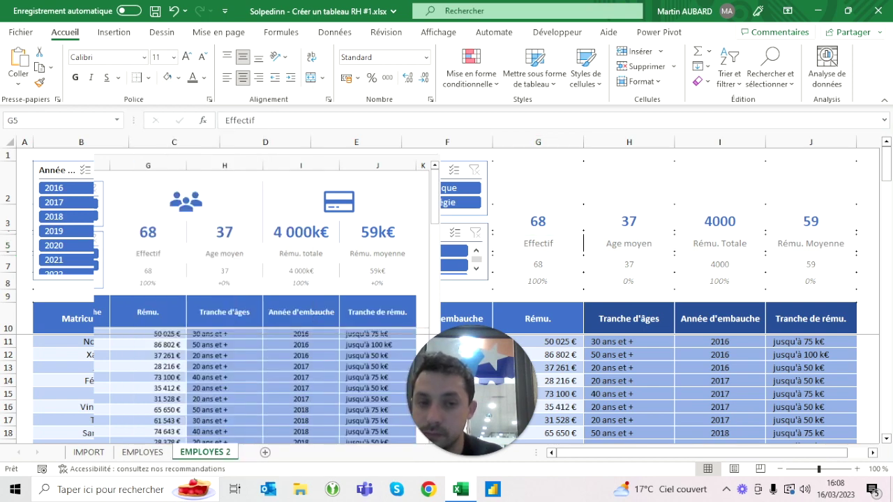
pyautogui.press('Escape')
pyautogui.click(537, 183)
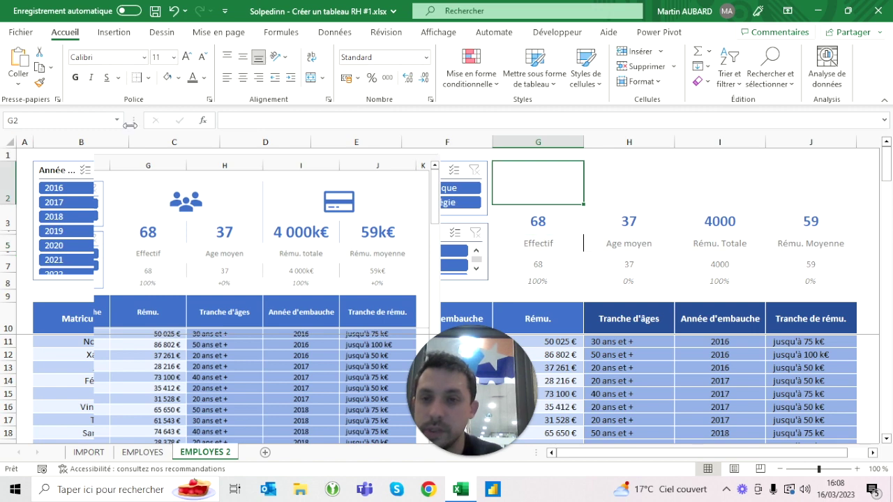
pyautogui.click(148, 78)
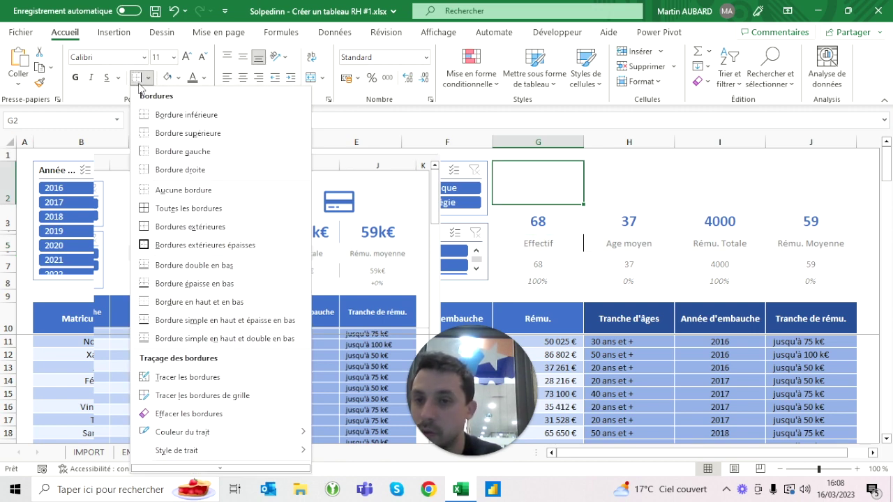
pyautogui.click(483, 236)
# Select the big Effectif figure in G3 and show the Bordures line colour choices
pyautogui.click(582, 243)
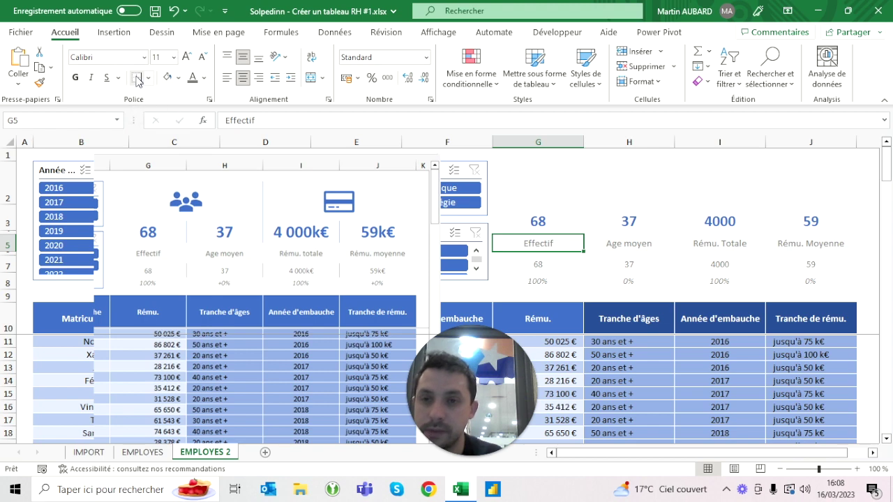
pyautogui.press('Right')
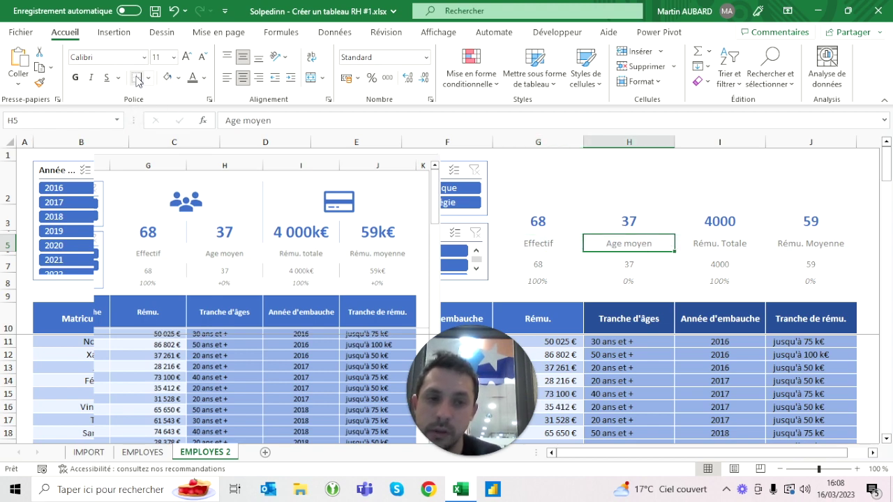
pyautogui.press('Right')
pyautogui.press('Left')
pyautogui.press('Left')
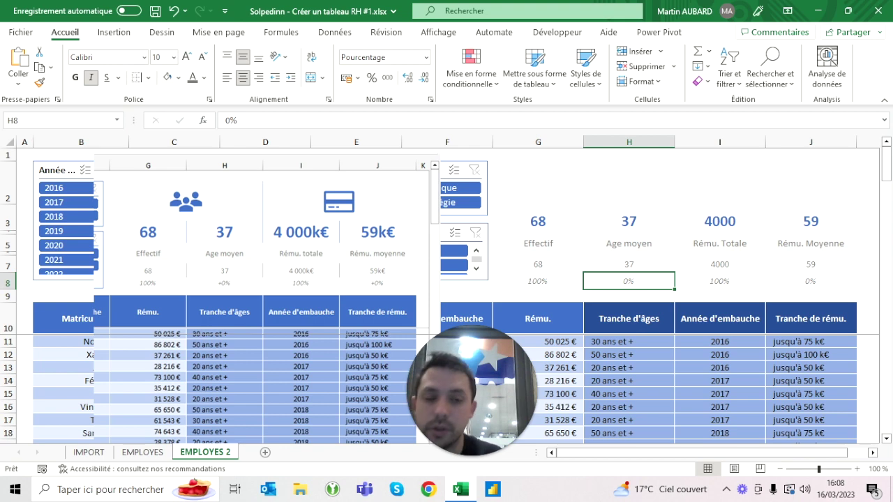
pyautogui.click(538, 243)
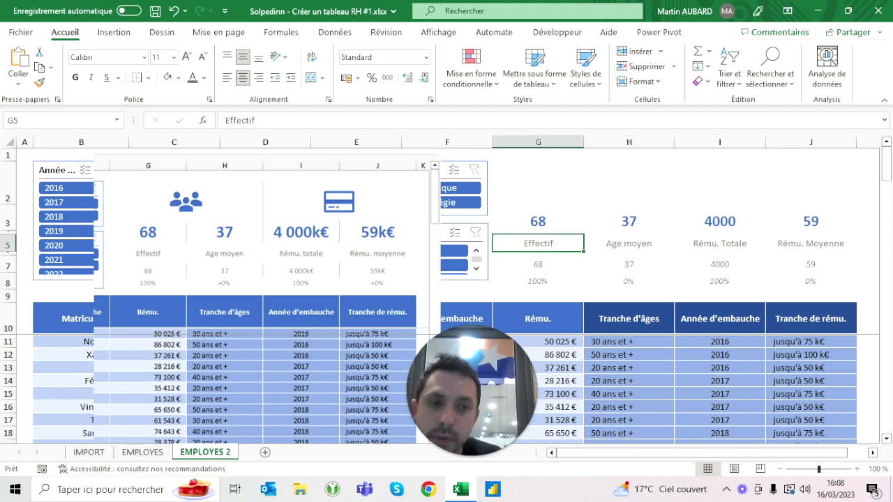
pyautogui.click(538, 220)
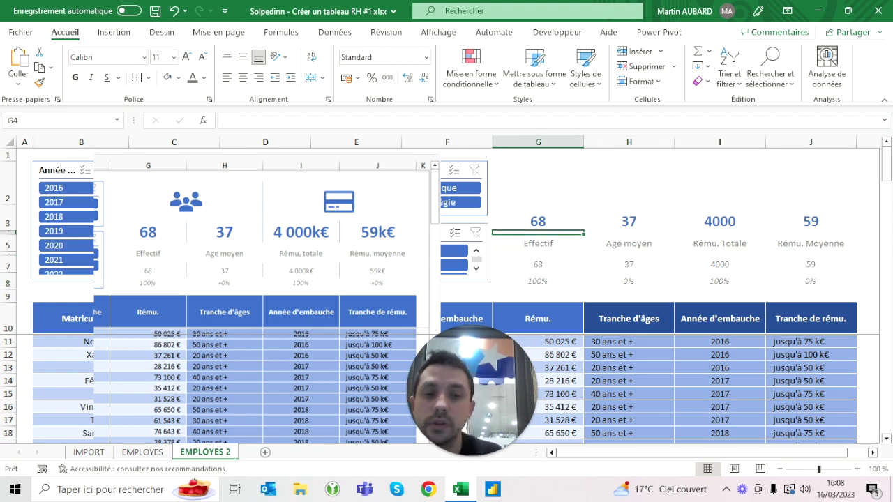
pyautogui.click(149, 77)
pyautogui.moveTo(183, 431)
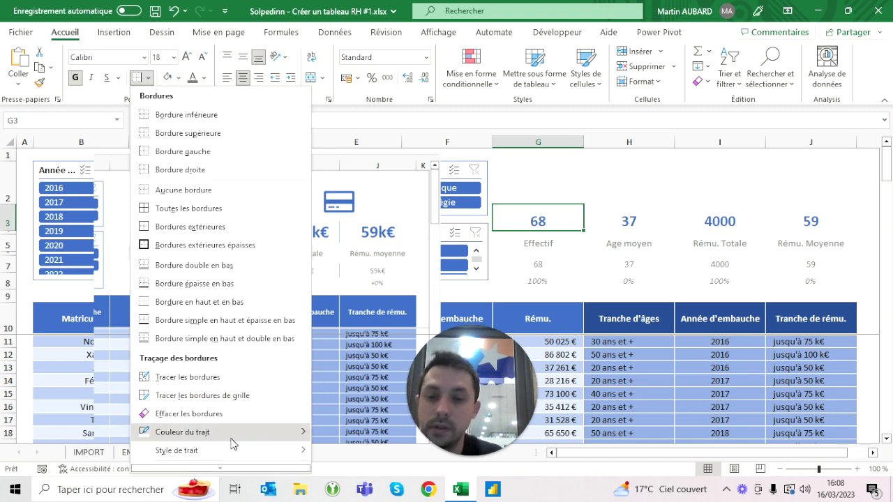
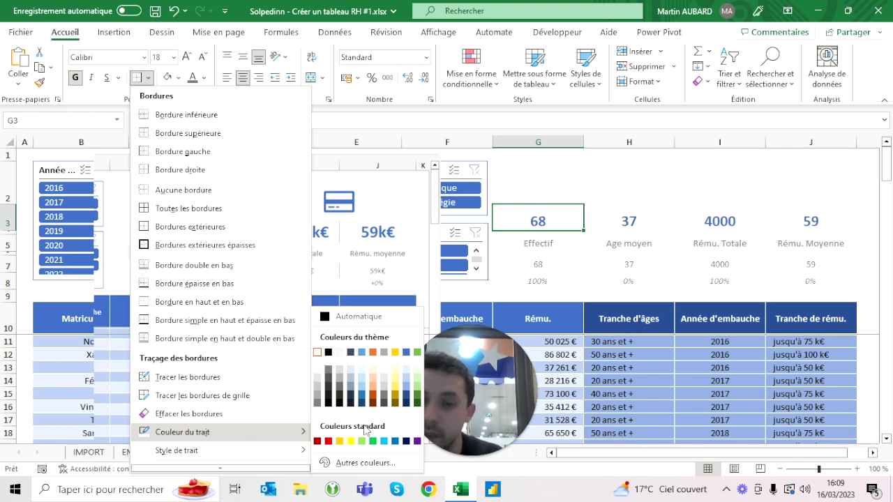
# Set the border line colour to blue and add a left border separator to I3
pyautogui.click(407, 353)
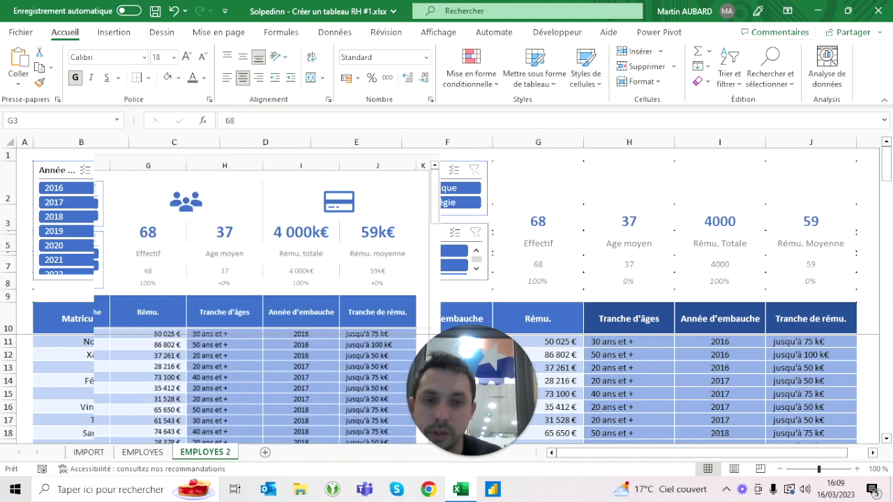
pyautogui.press('Right')
pyautogui.press('Right')
pyautogui.click(137, 81)
pyautogui.press('Down')
pyautogui.press('Down')
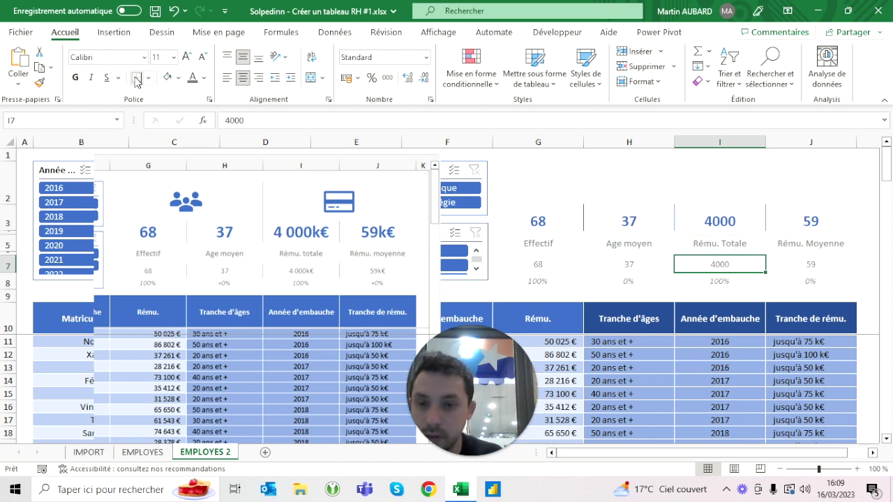
pyautogui.press('Left')
pyautogui.press('Left')
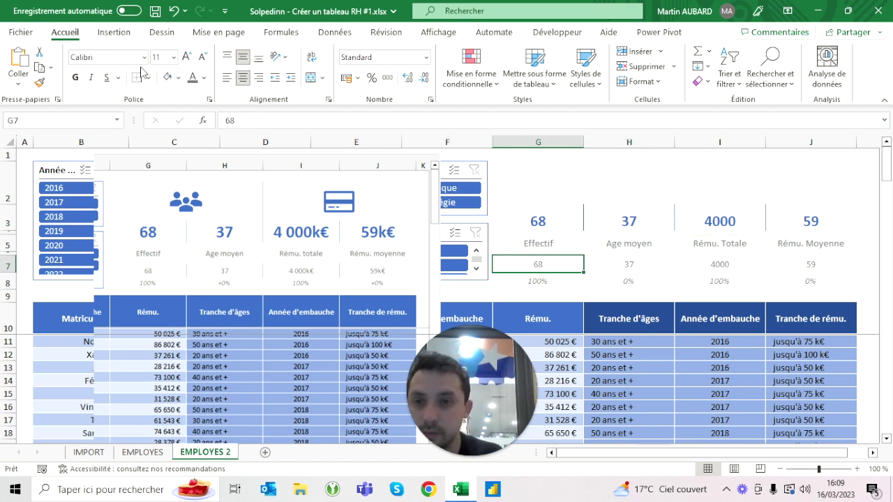
# Change the border line colour to a different theme colour
pyautogui.click(148, 77)
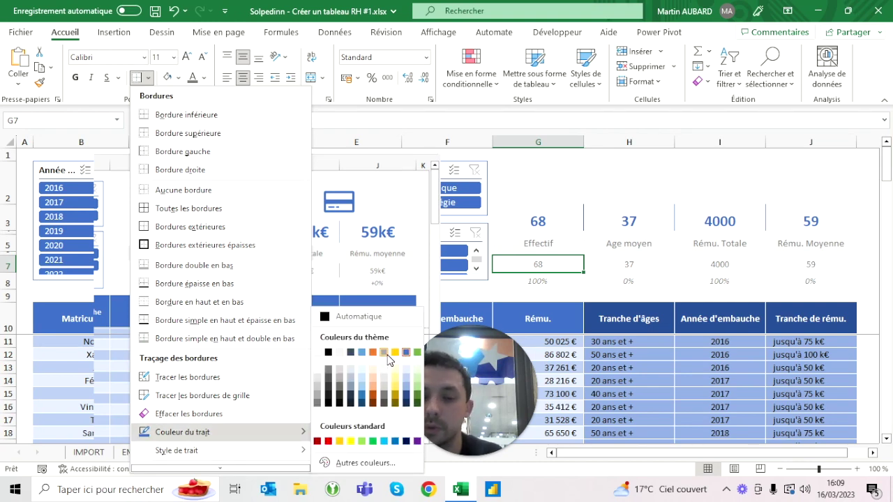
pyautogui.click(385, 354)
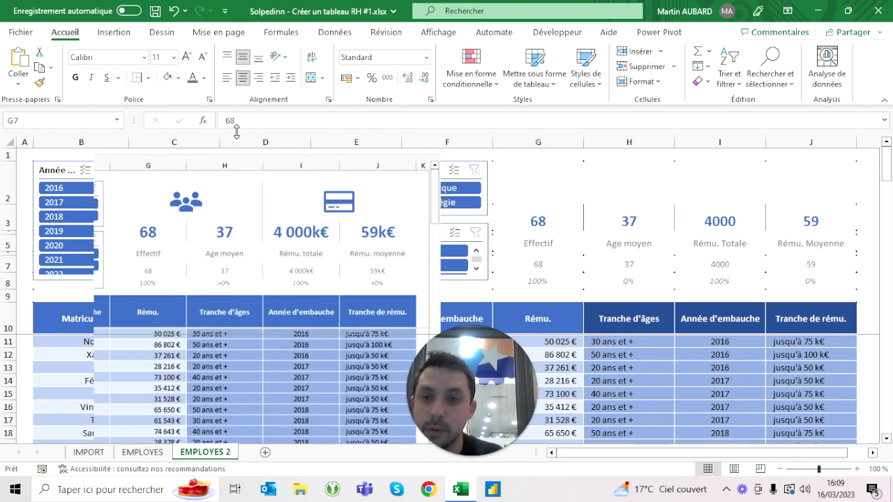
pyautogui.press('Right')
pyautogui.press('Right')
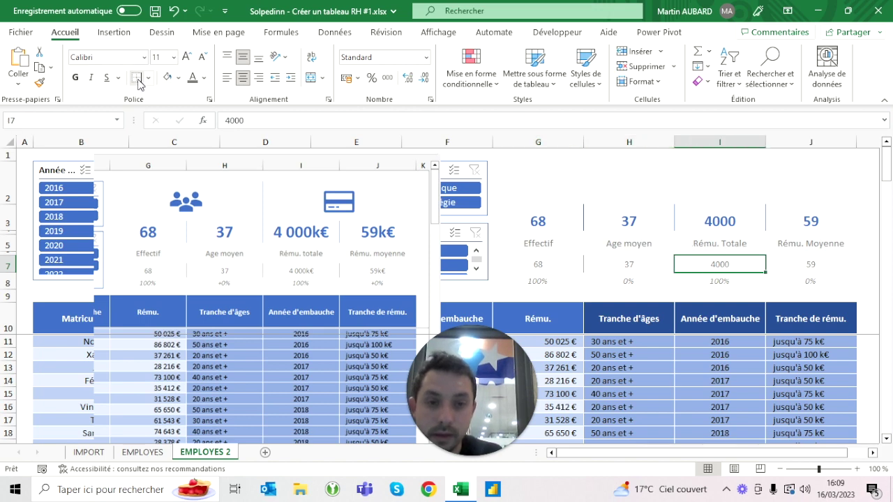
pyautogui.press('Left')
pyautogui.press('Left')
pyautogui.press('Left')
pyautogui.press('Up')
pyautogui.press('Up')
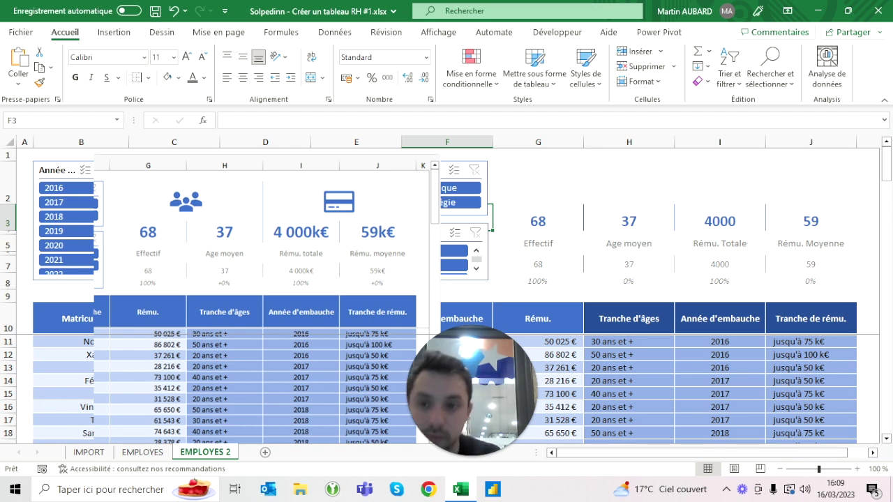
# Select the KPI values across G3:J3
pyautogui.click(538, 221)
pyautogui.keyDown('ctrl'); pyautogui.click(629, 221); pyautogui.keyUp('ctrl')
pyautogui.keyDown('ctrl'); pyautogui.click(720, 221); pyautogui.keyUp('ctrl')
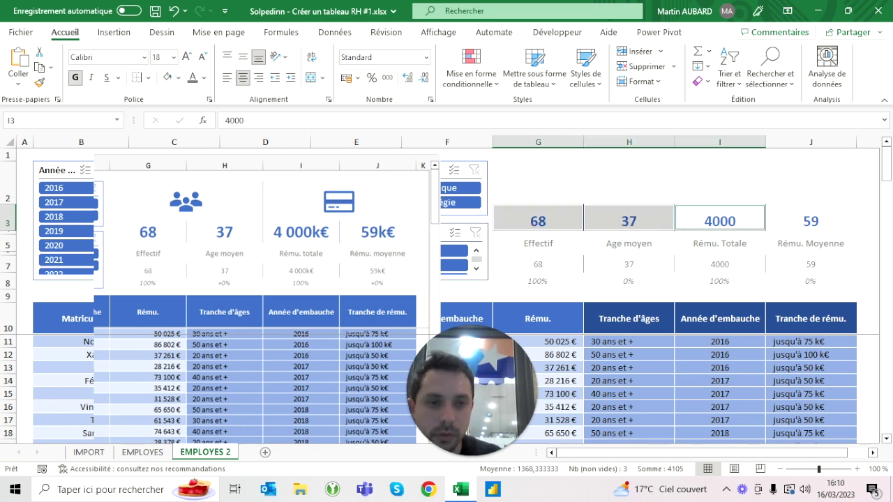
# Enlarge the KPI values in G3:J3 to font size 22
pyautogui.keyDown('ctrl'); pyautogui.click(811, 221); pyautogui.keyUp('ctrl')
pyautogui.click(187, 57)
pyautogui.click(187, 57)
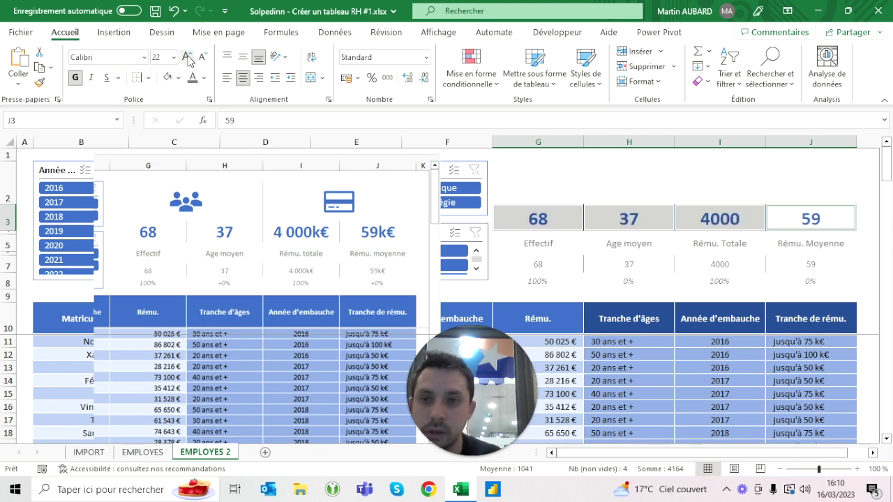
pyautogui.press('Left')
pyautogui.press('Right')
pyautogui.press('Left')
pyautogui.press('Left')
pyautogui.press('Left')
pyautogui.press('Up')
pyautogui.press('Down')
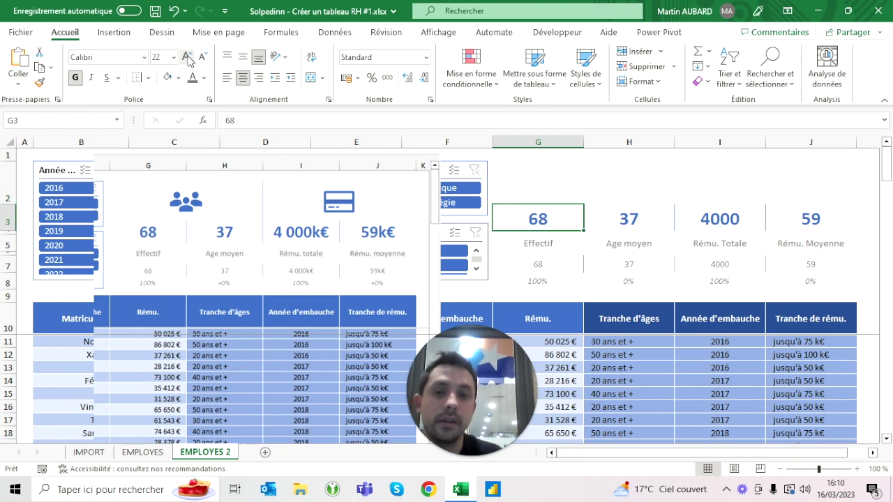
pyautogui.press('Right')
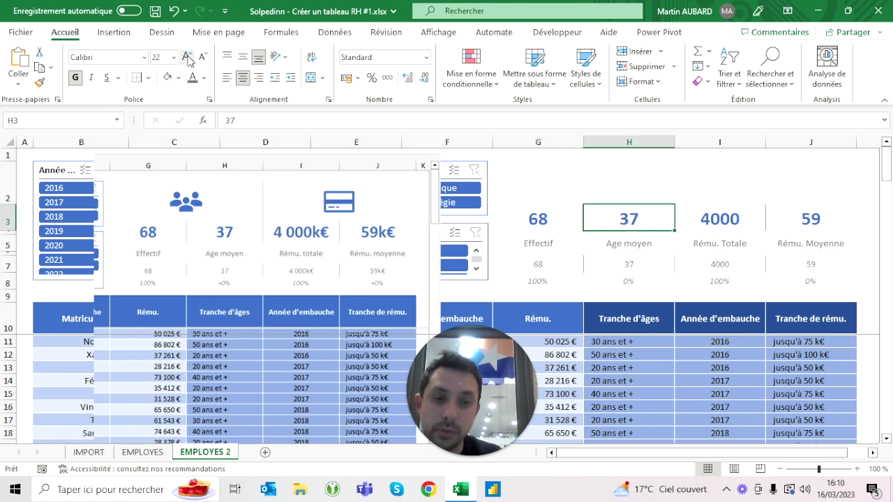
pyautogui.press('Up')
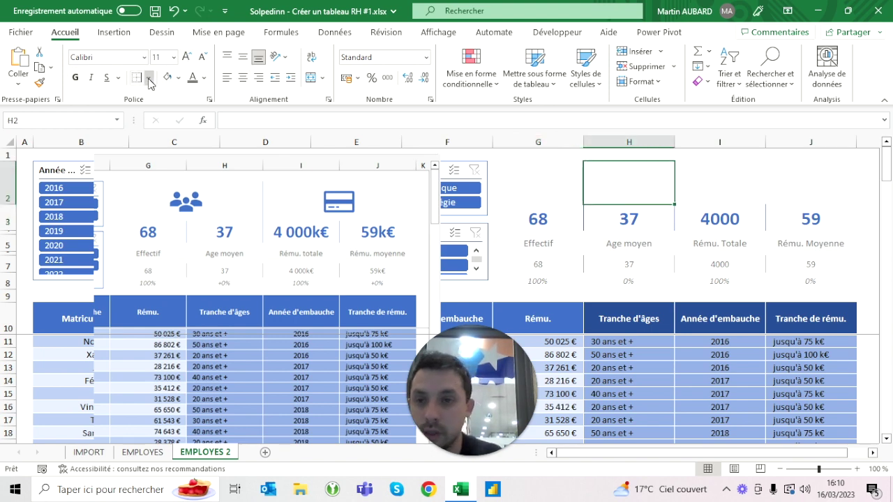
# Pick a new border colour and select the card ranges G2:H8 and I2:J8
pyautogui.click(148, 77)
pyautogui.moveTo(183, 432)
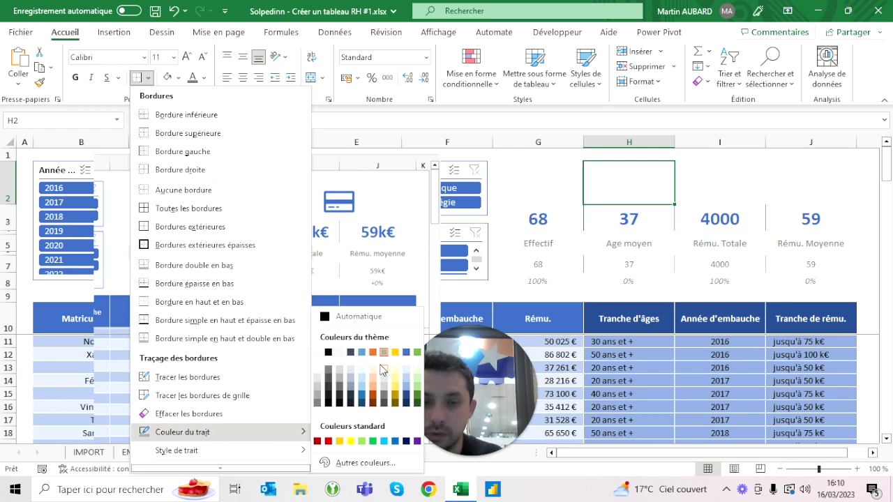
pyautogui.click(395, 353)
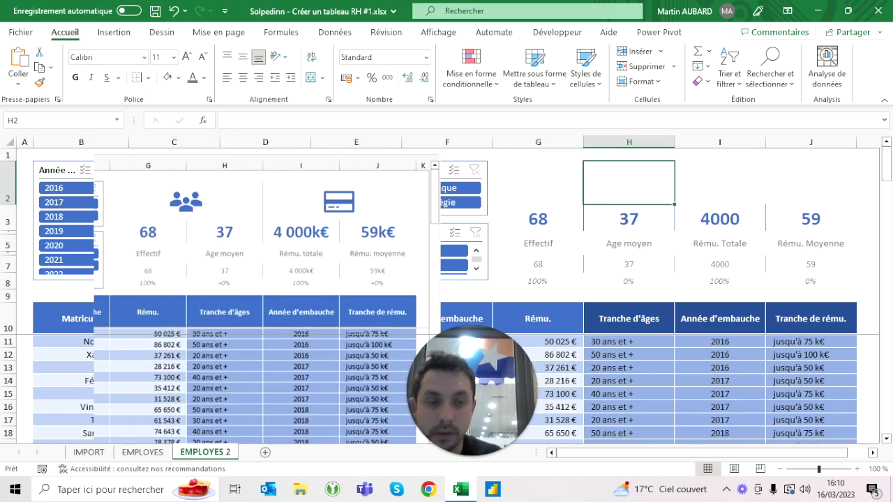
pyautogui.click(538, 265)
pyautogui.click(628, 183)
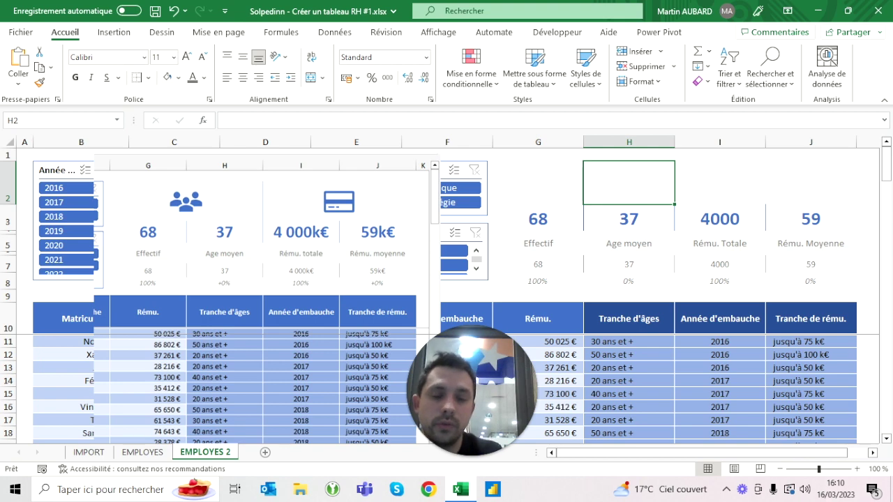
pyautogui.moveTo(629, 183); pyautogui.dragTo(537, 283)
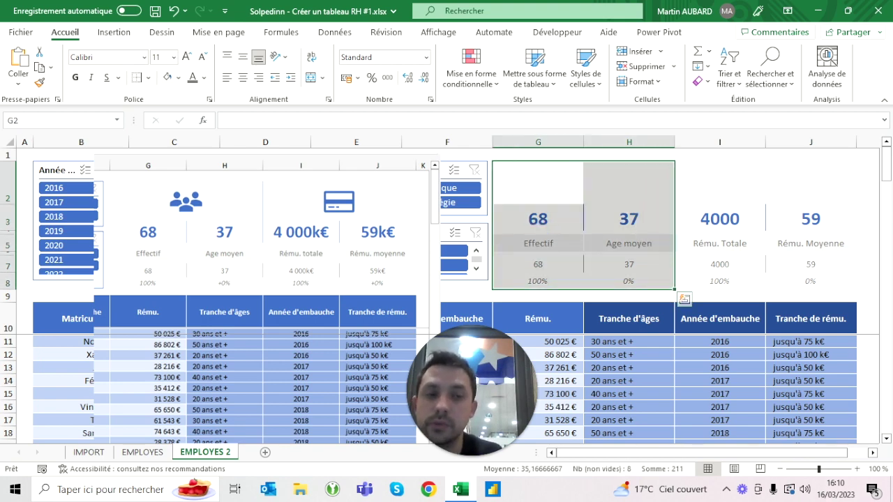
pyautogui.moveTo(719, 182); pyautogui.dragTo(811, 283)
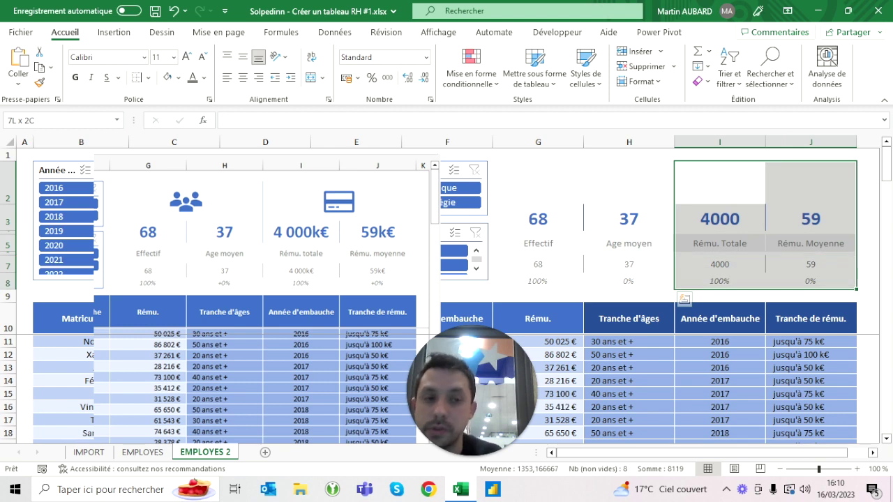
pyautogui.click(538, 183)
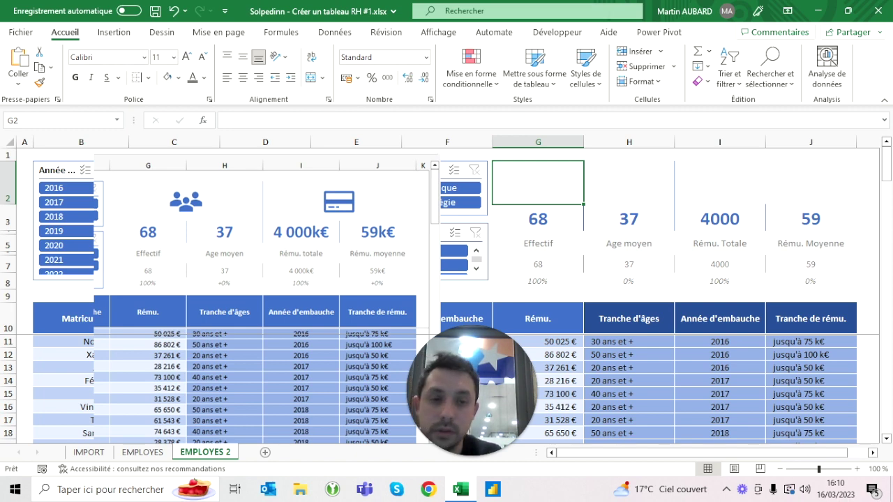
# Open the Icons library and choose the team icon
pyautogui.click(122, 36)
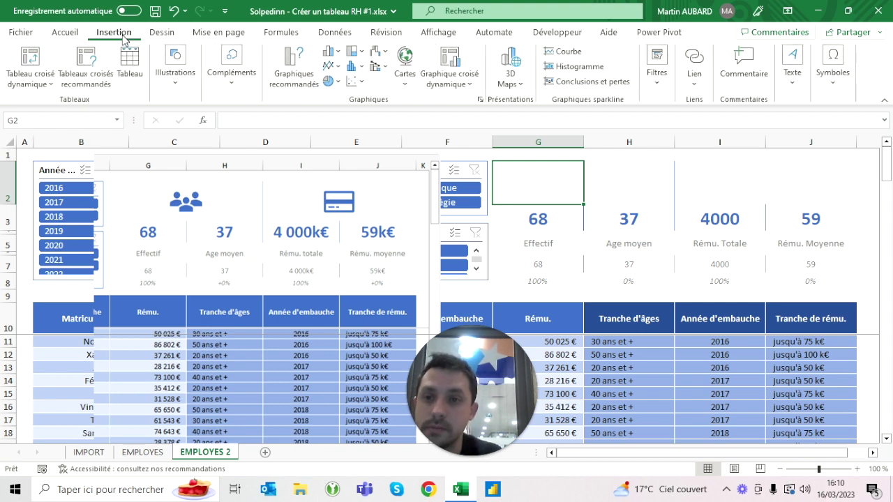
pyautogui.click(183, 87)
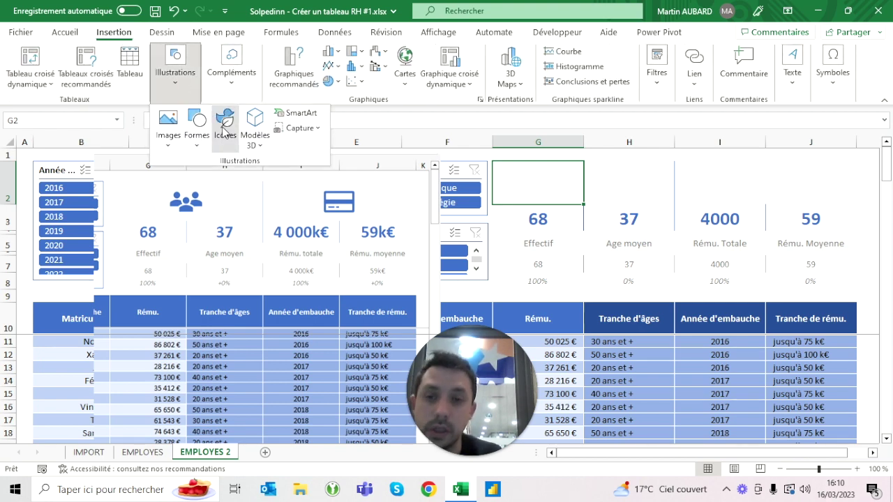
pyautogui.click(225, 127)
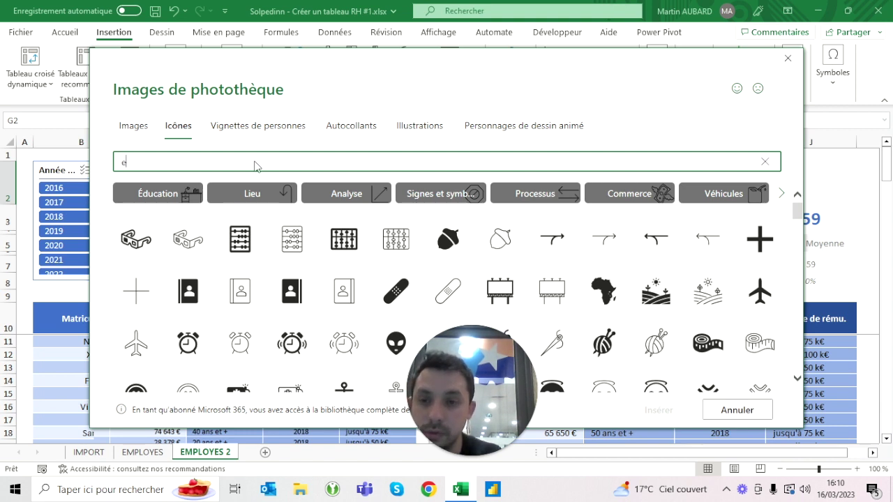
pyautogui.press('BackSpace')
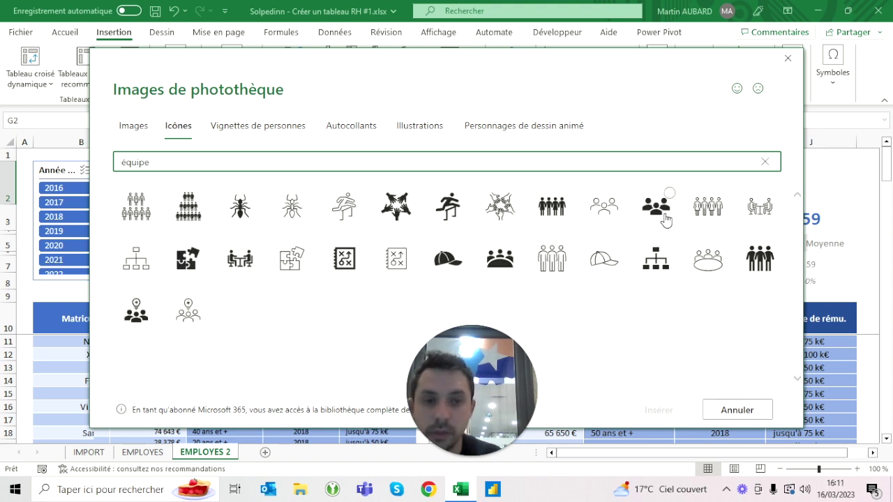
pyautogui.click(665, 218)
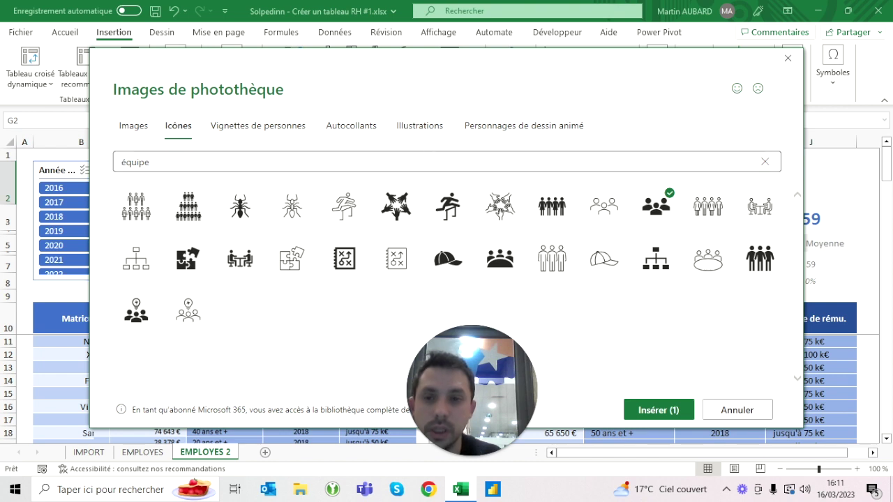
# Search 'argent', add the credit-card icon, and insert both icons into the sheet
pyautogui.click(653, 413)
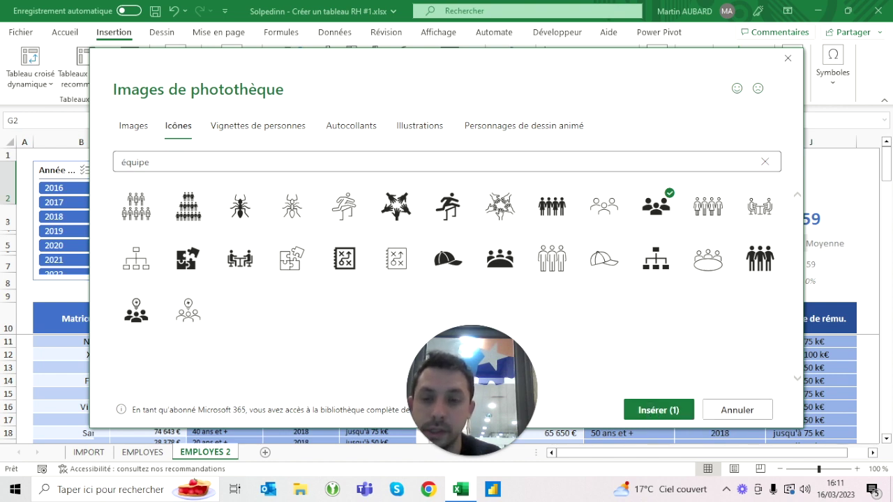
pyautogui.write('argent')
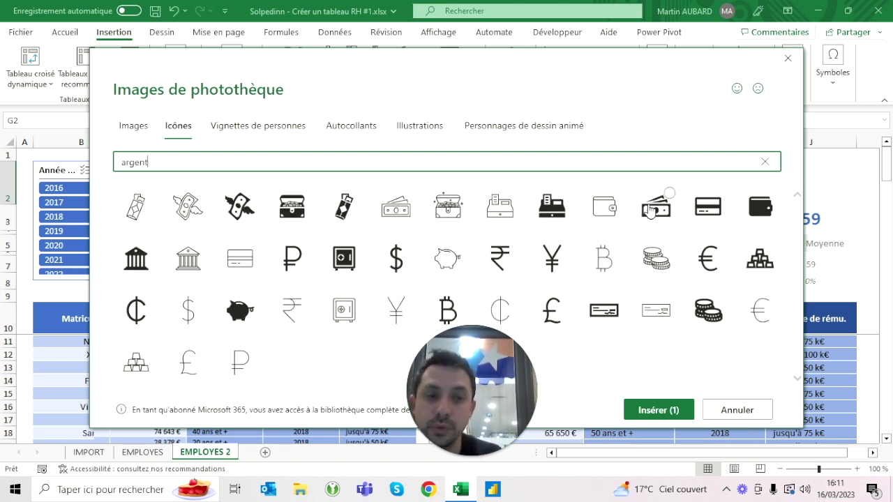
pyautogui.click(708, 210)
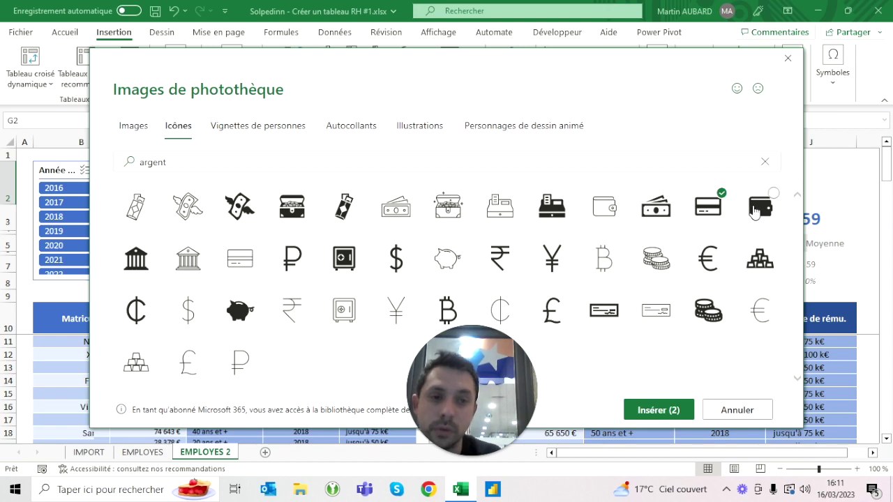
pyautogui.click(668, 417)
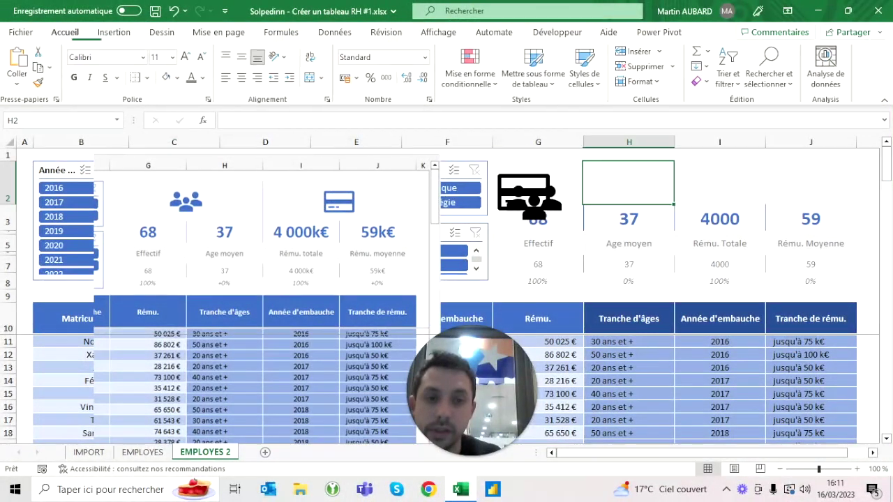
# Move the credit-card icon above column I and shrink both icons to 1,8 cm high
pyautogui.moveTo(523, 192); pyautogui.dragTo(757, 187)
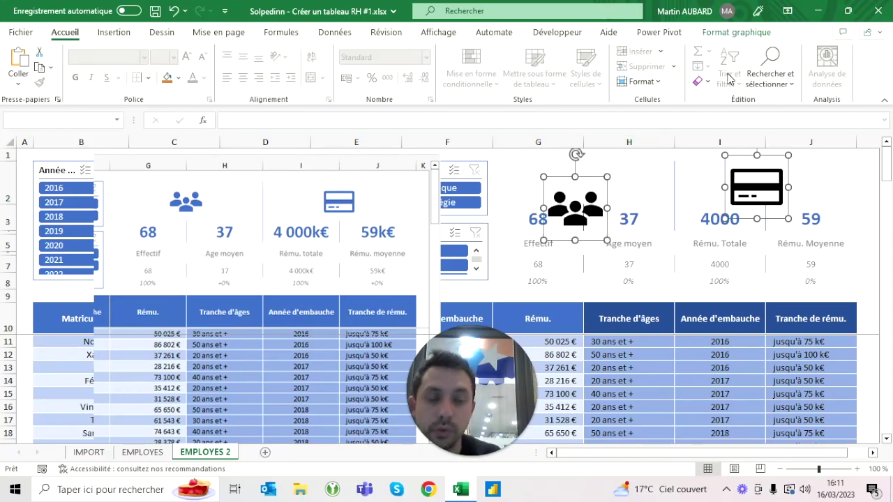
pyautogui.click(737, 32)
pyautogui.click(850, 61)
pyautogui.click(849, 60)
pyautogui.click(849, 61)
pyautogui.click(850, 61)
pyautogui.click(849, 61)
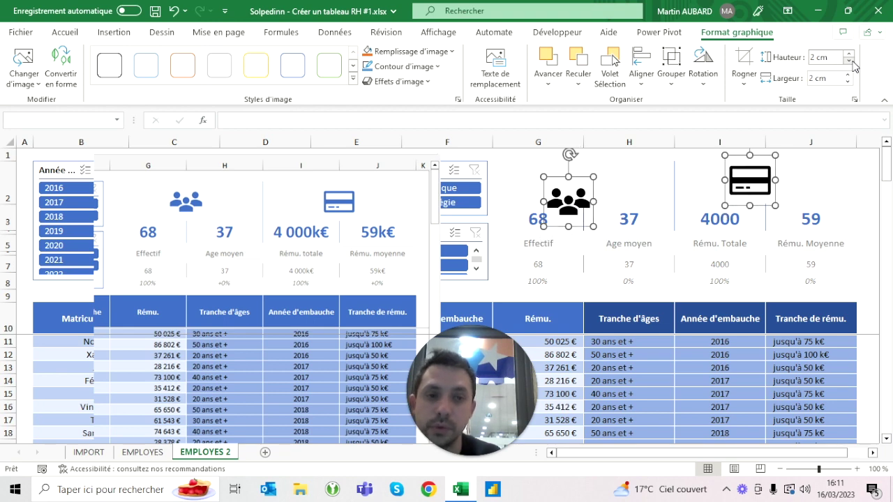
pyautogui.click(853, 62)
pyautogui.click(853, 62)
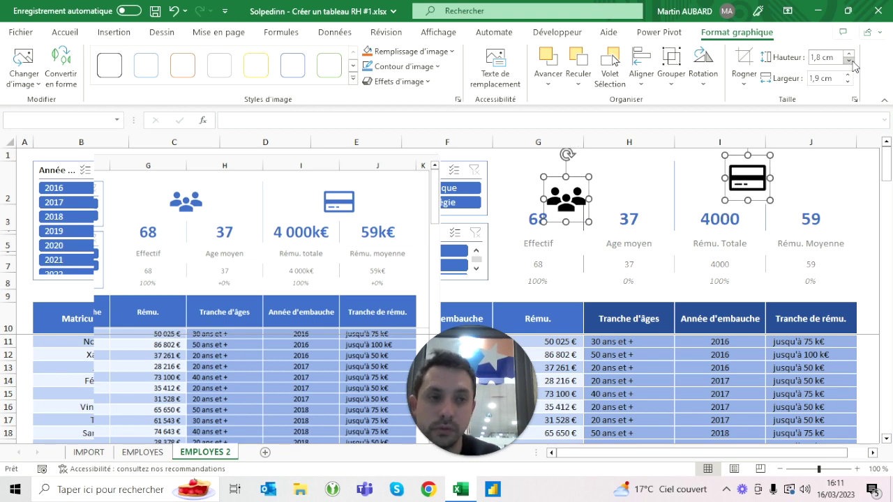
# Nudge the people icon right and move the card icon over Rému. Totale
pyautogui.click(408, 51)
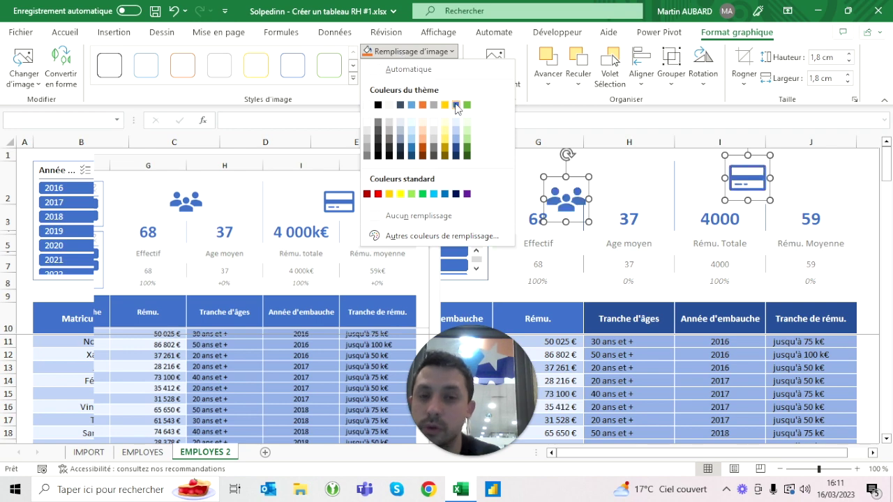
pyautogui.press('Escape')
pyautogui.press('Escape')
pyautogui.click(576, 200)
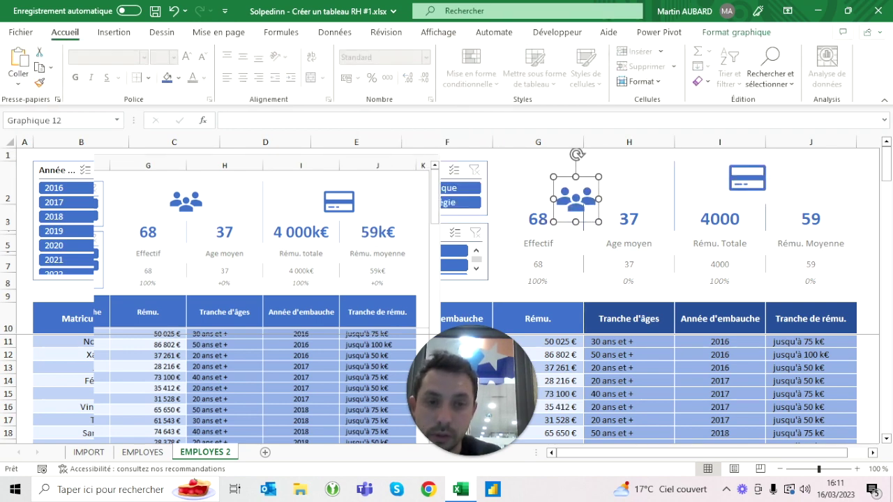
pyautogui.moveTo(576, 200); pyautogui.dragTo(584, 196)
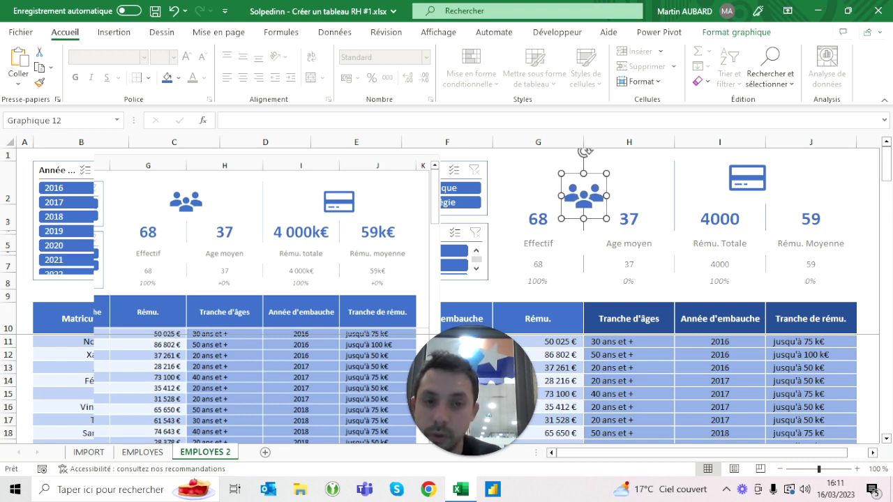
pyautogui.click(748, 180)
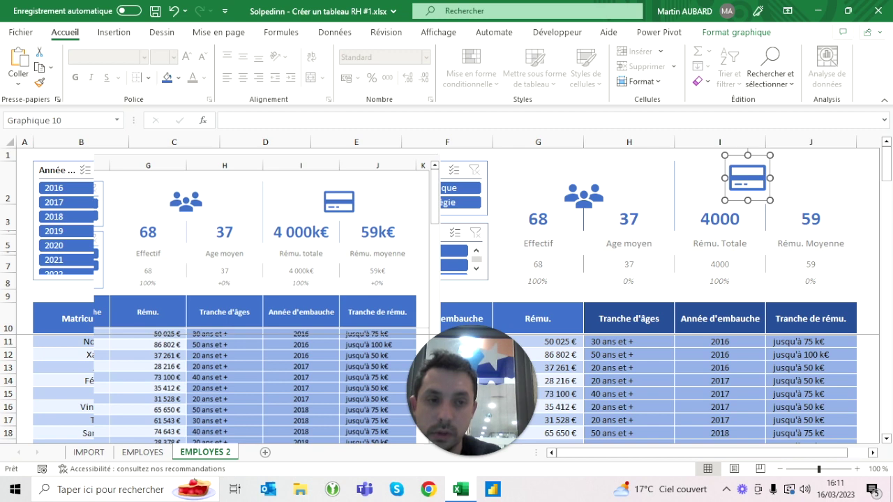
pyautogui.moveTo(748, 179); pyautogui.dragTo(765, 188)
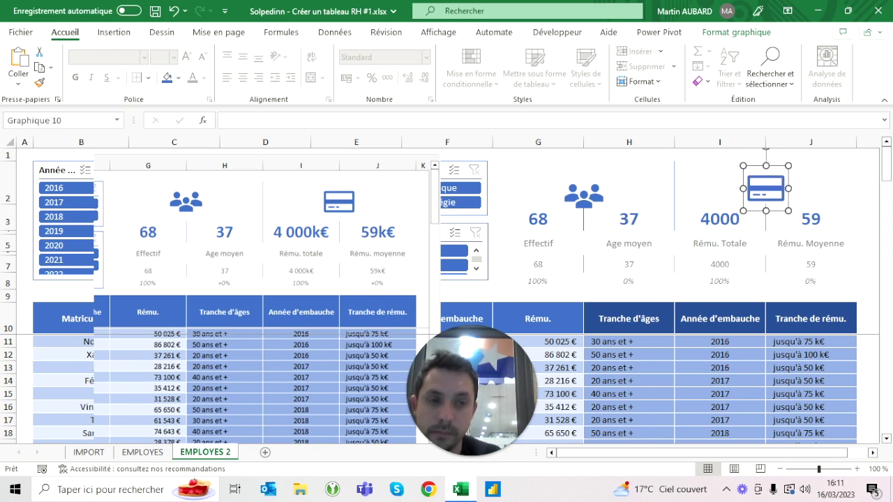
# Align the tops of the people and card icons with Aligner en haut
pyautogui.keyDown('ctrl'); pyautogui.click(583, 196); pyautogui.keyUp('ctrl')
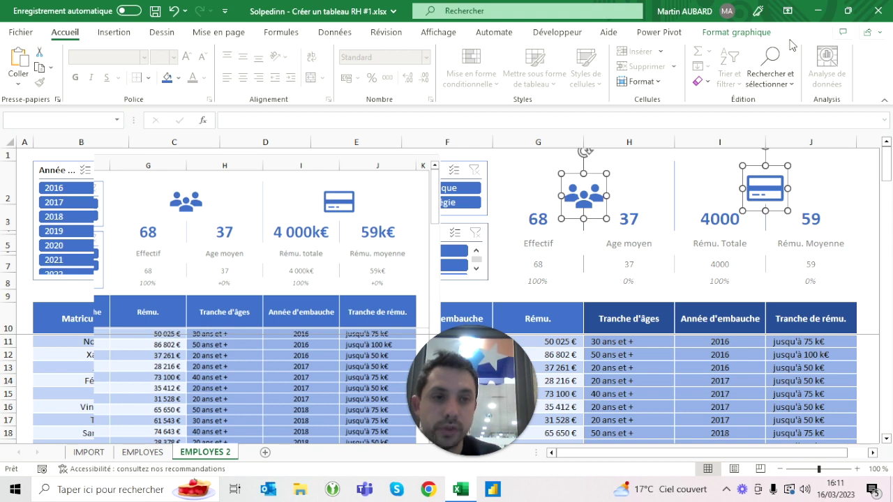
pyautogui.click(737, 32)
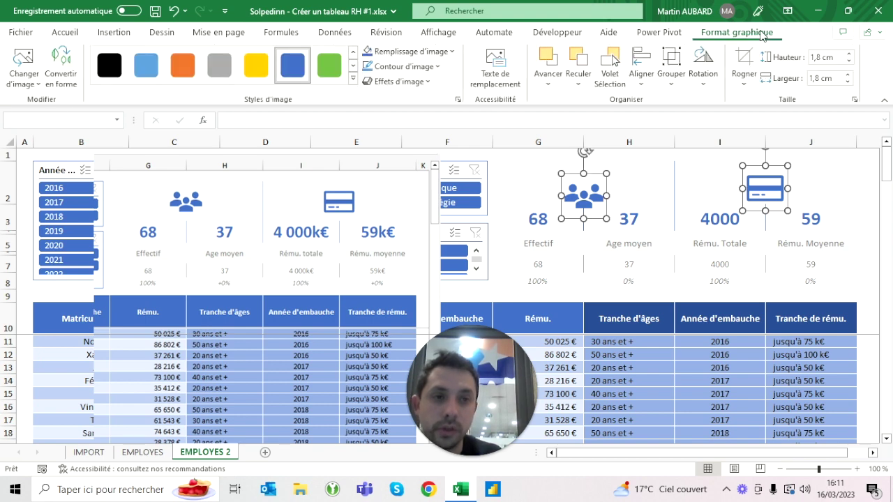
pyautogui.click(641, 70)
pyautogui.click(670, 159)
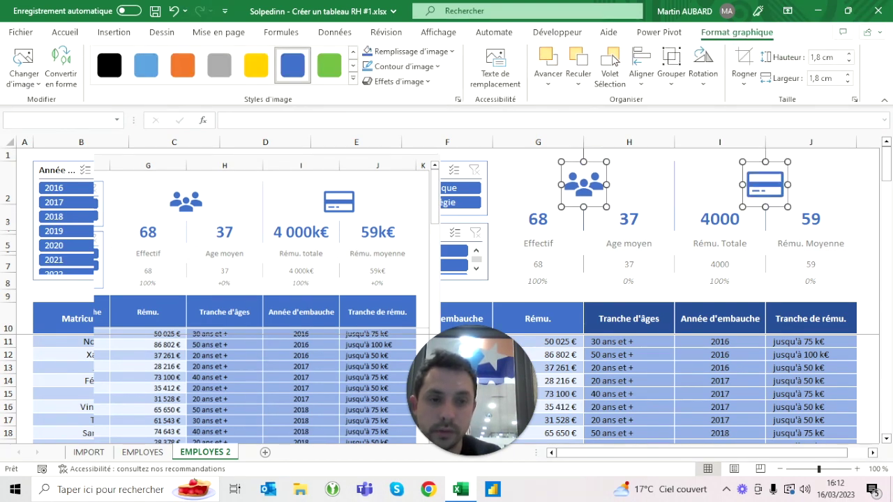
pyautogui.click(628, 183)
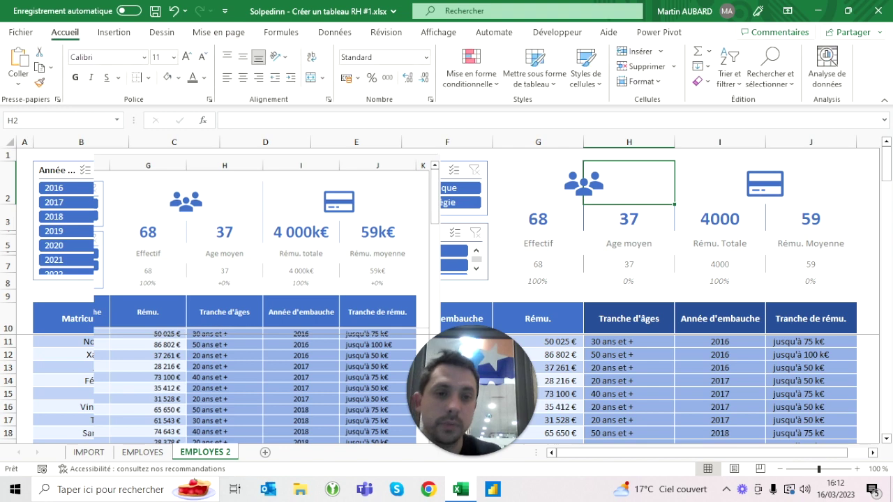
# Check both icons' placement, then select the overlaid reference picture
pyautogui.click(629, 265)
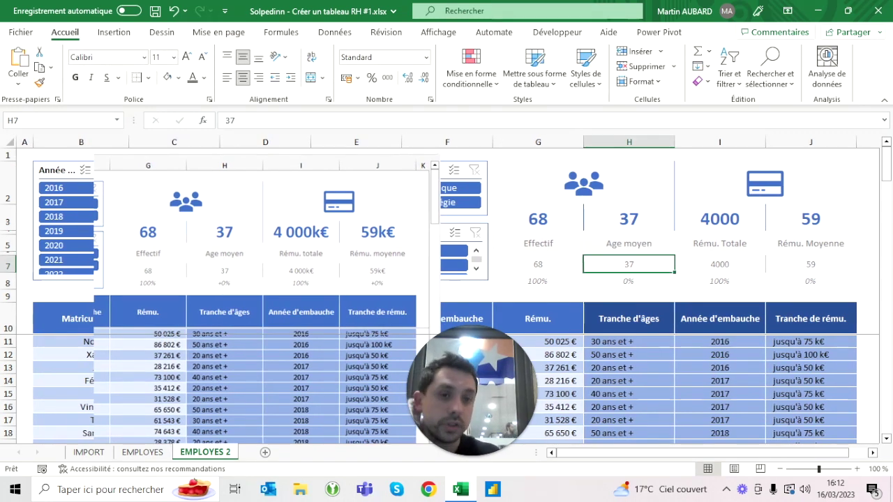
pyautogui.click(583, 184)
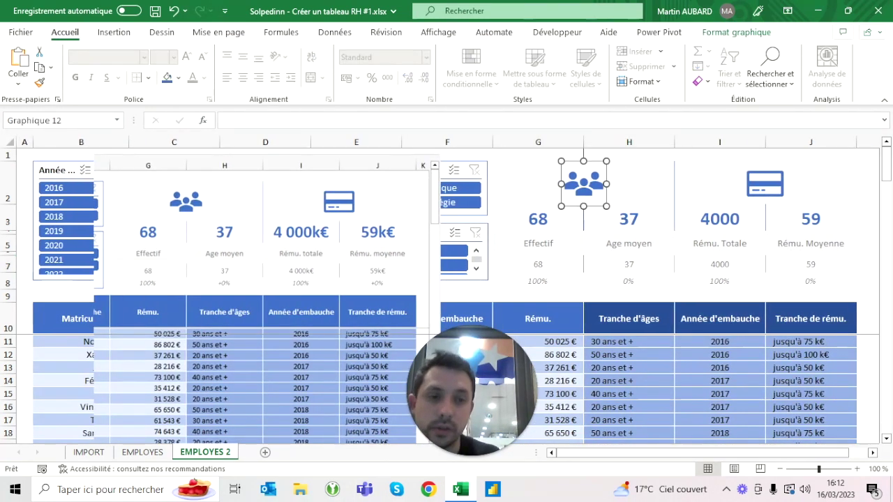
pyautogui.keyDown('ctrl'); pyautogui.click(766, 184); pyautogui.keyUp('ctrl')
pyautogui.press('Escape')
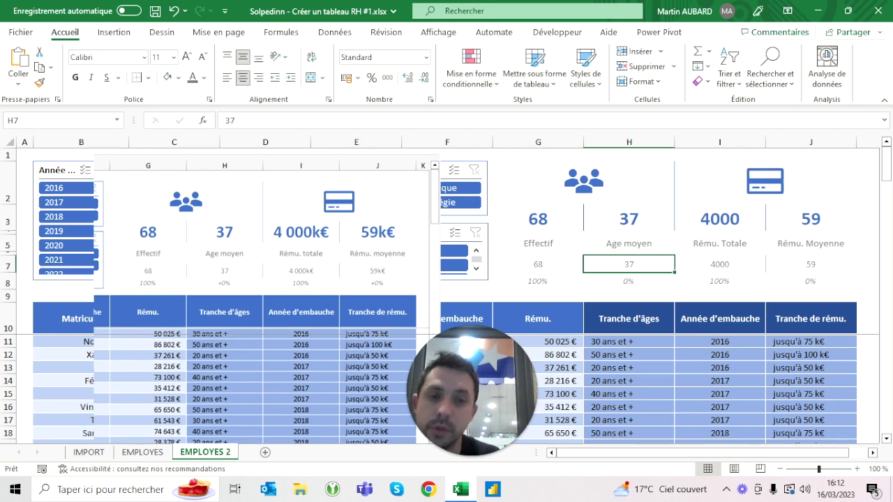
pyautogui.click(265, 230)
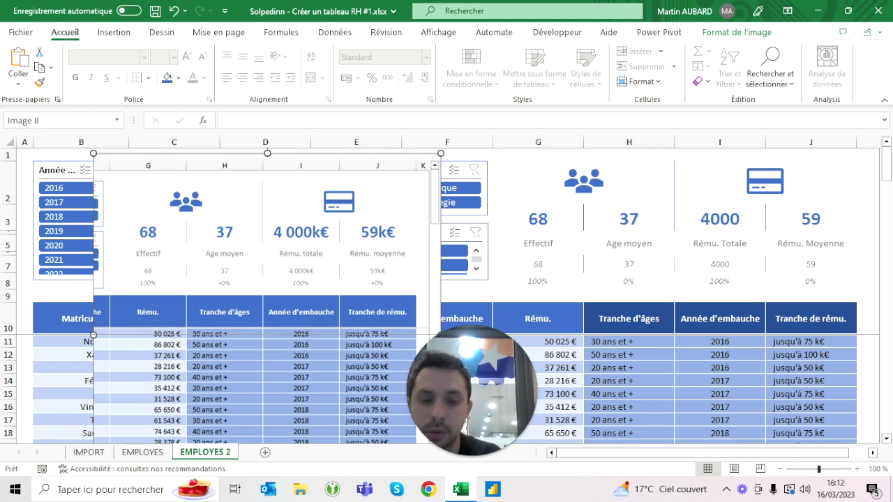
# Delete the reference picture (Image 8) and select the headcount figure in G3
pyautogui.press('Delete')
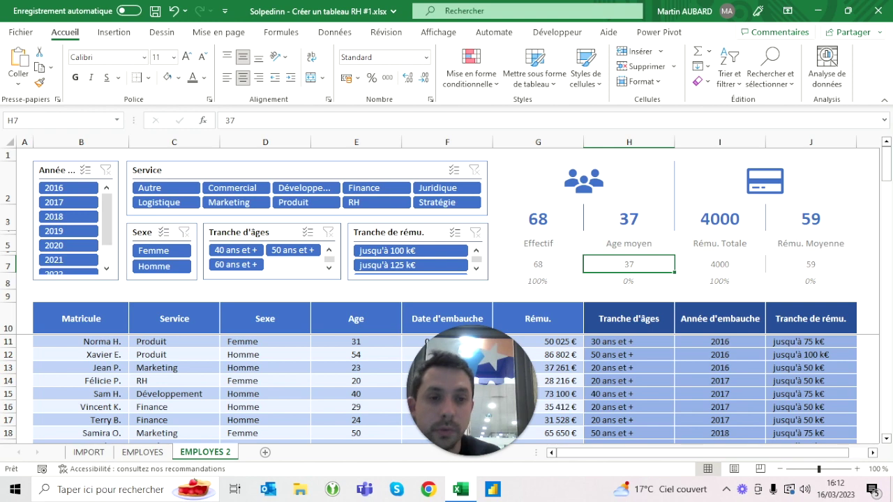
pyautogui.click(538, 319)
pyautogui.click(538, 264)
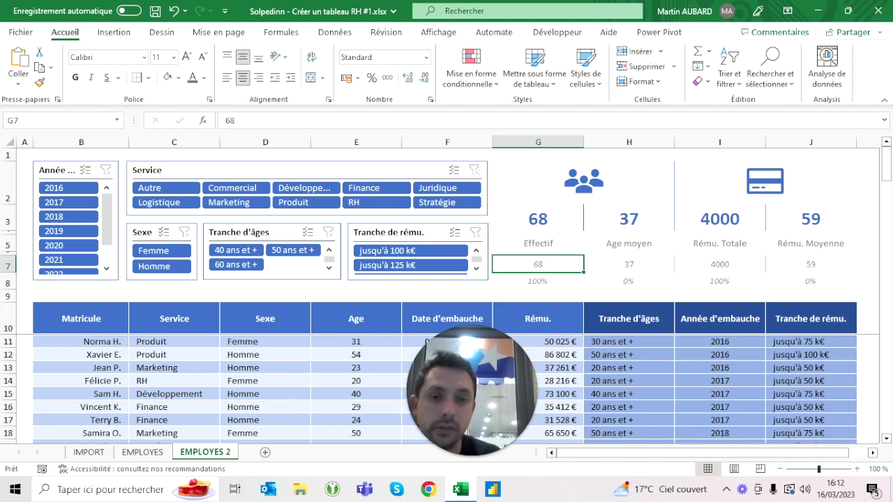
pyautogui.click(538, 218)
pyautogui.click(629, 218)
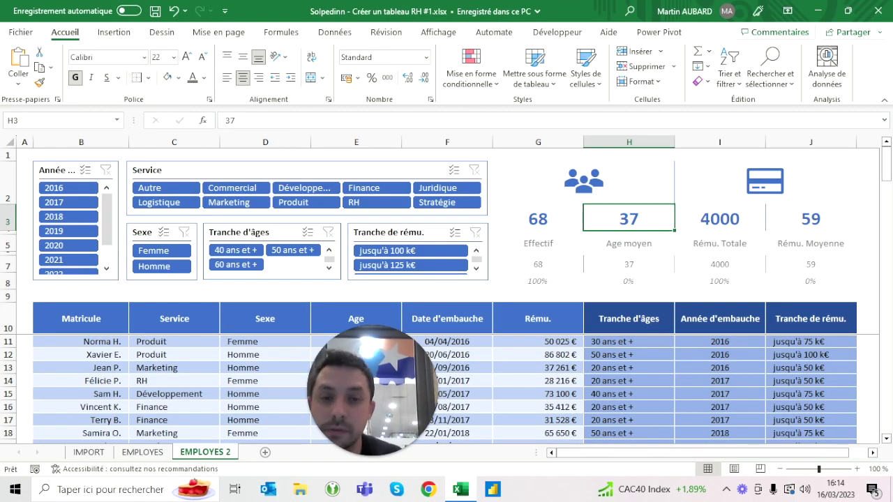
pyautogui.click(538, 218)
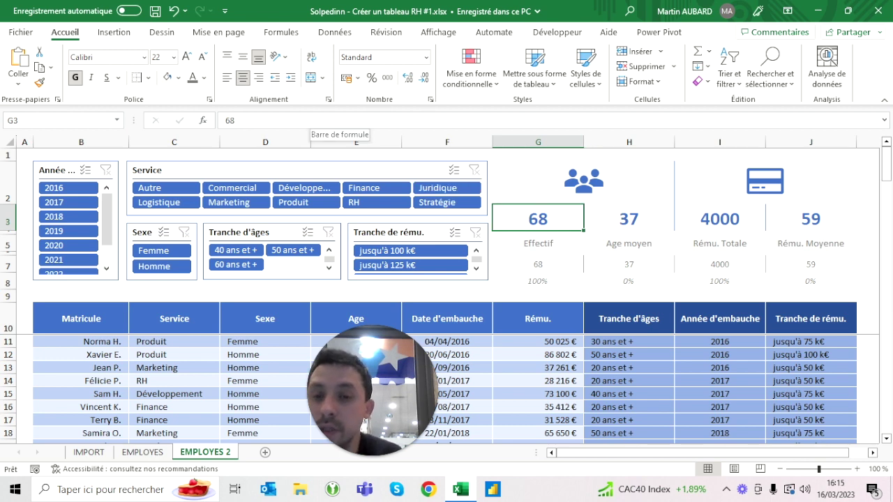
pyautogui.click(629, 218)
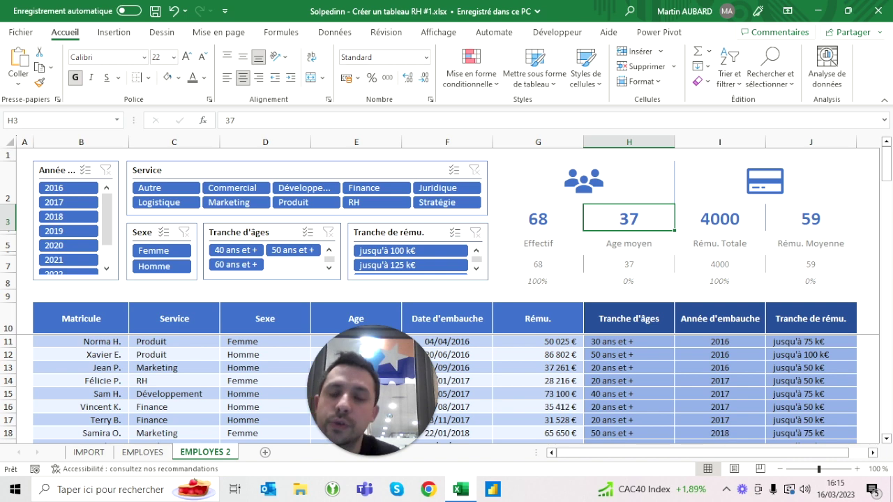
pyautogui.click(538, 218)
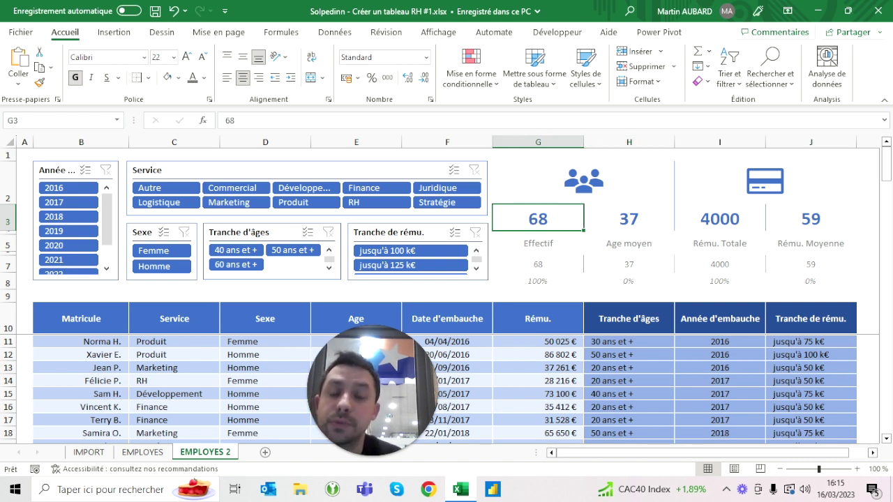
pyautogui.click(629, 218)
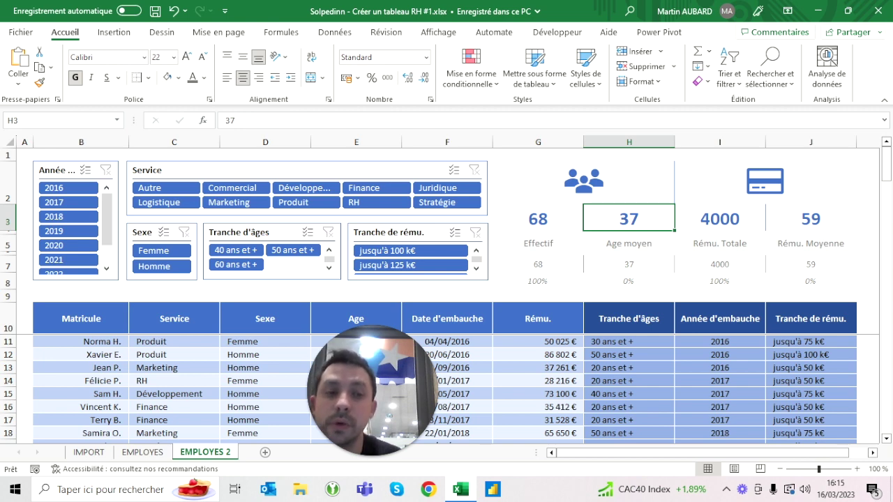
pyautogui.click(538, 342)
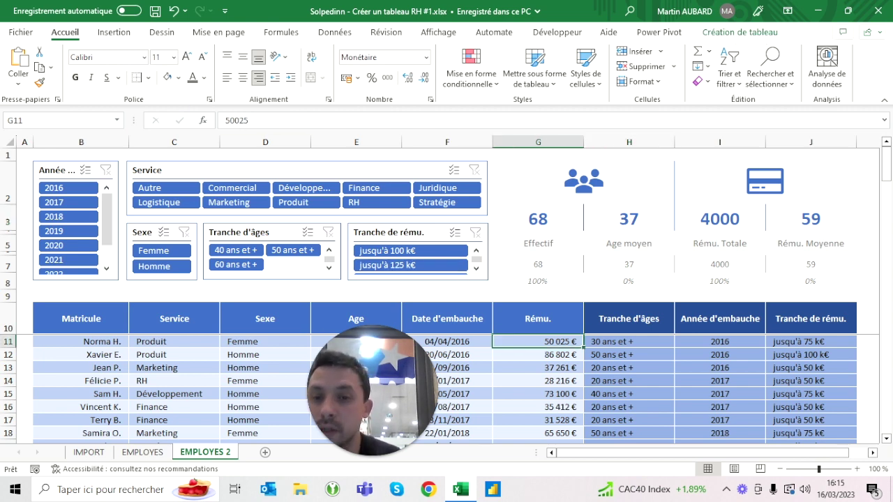
pyautogui.click(235, 120)
pyautogui.press('BackSpace')
pyautogui.press('BackSpace')
pyautogui.write('100')
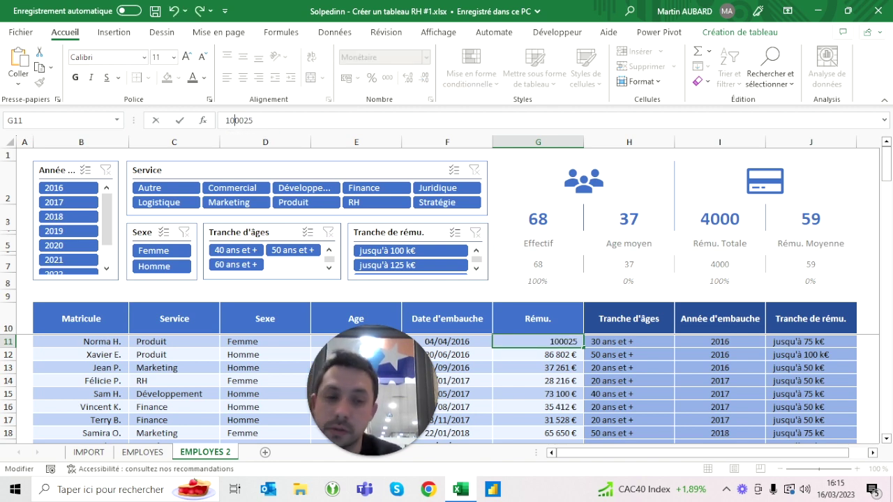
pyautogui.press('Return')
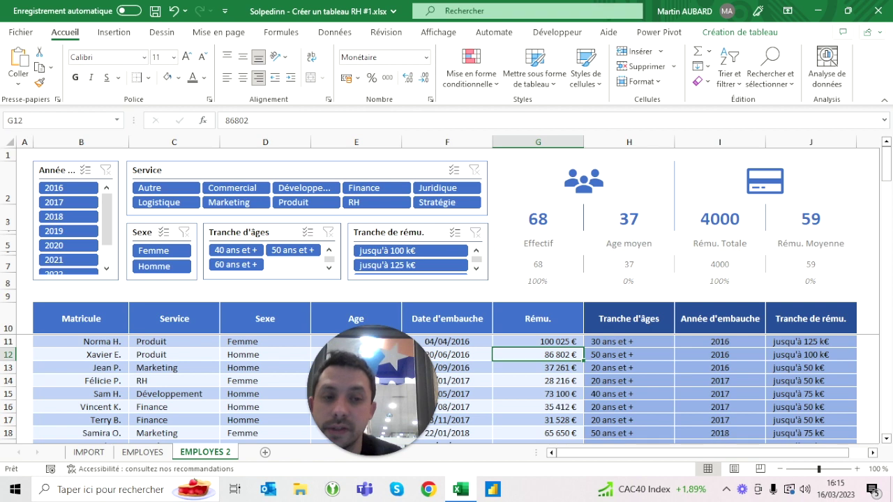
pyautogui.click(719, 218)
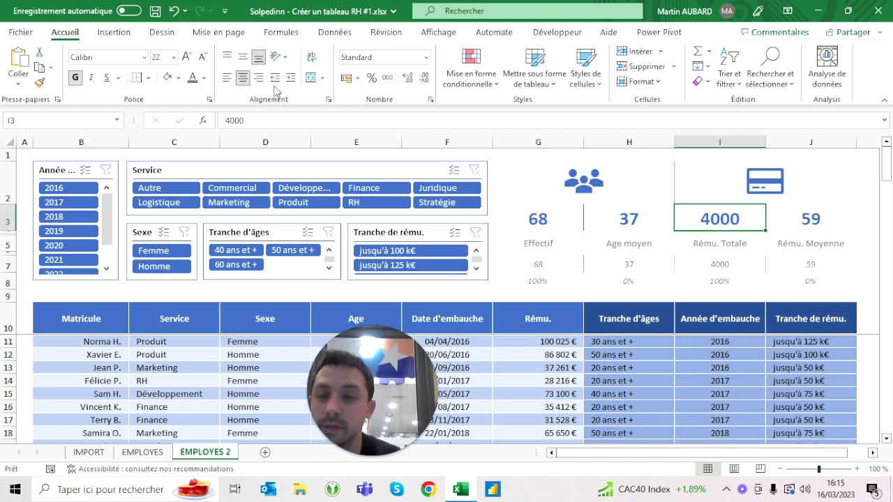
pyautogui.click(174, 11)
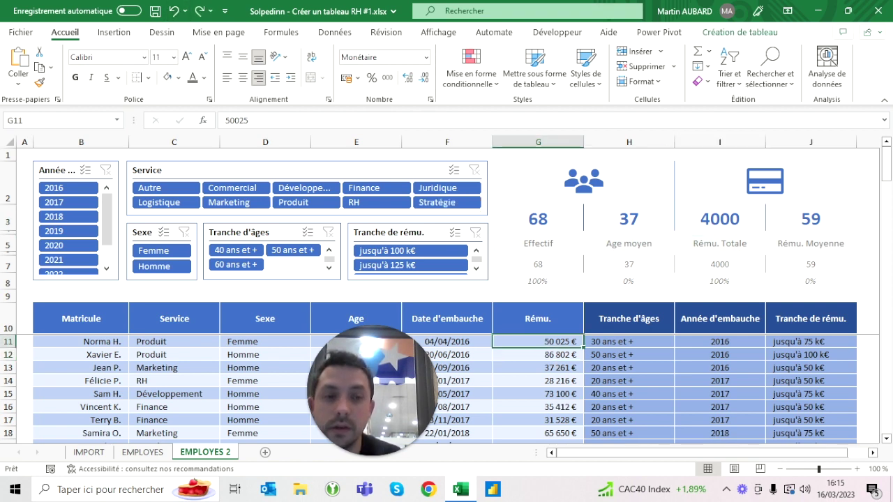
pyautogui.click(720, 218)
pyautogui.click(538, 218)
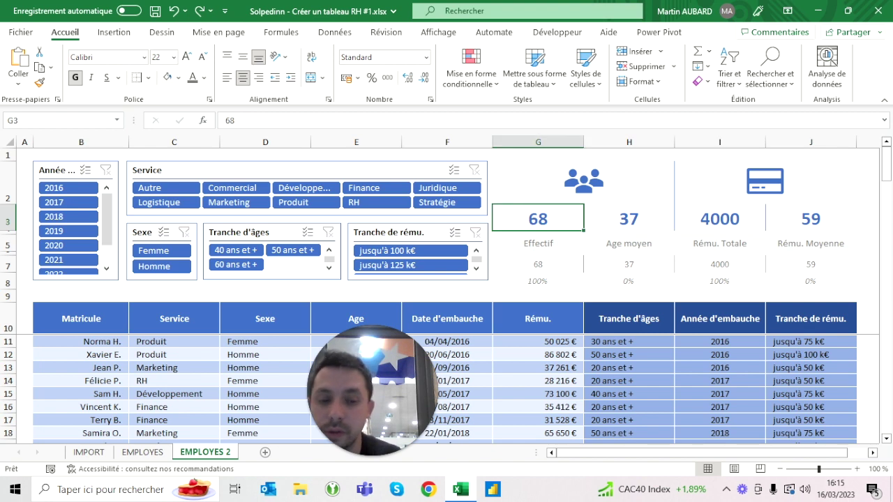
pyautogui.write('=')
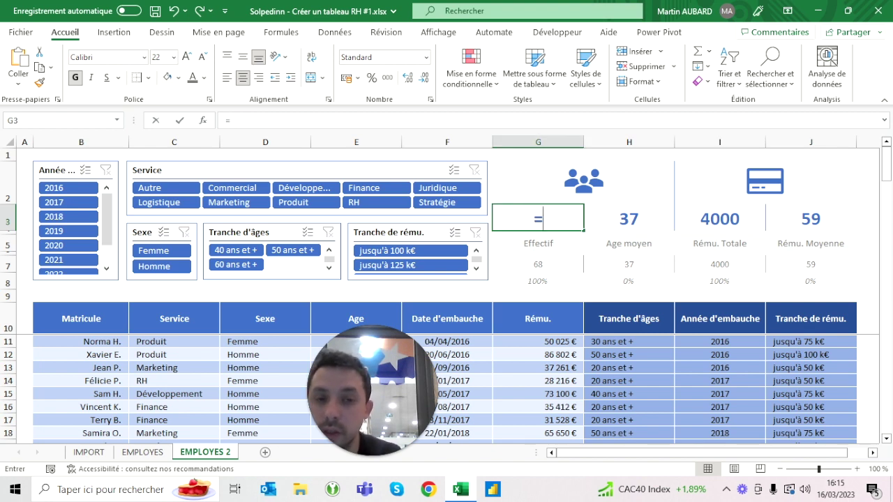
pyautogui.press('Escape')
pyautogui.click(629, 341)
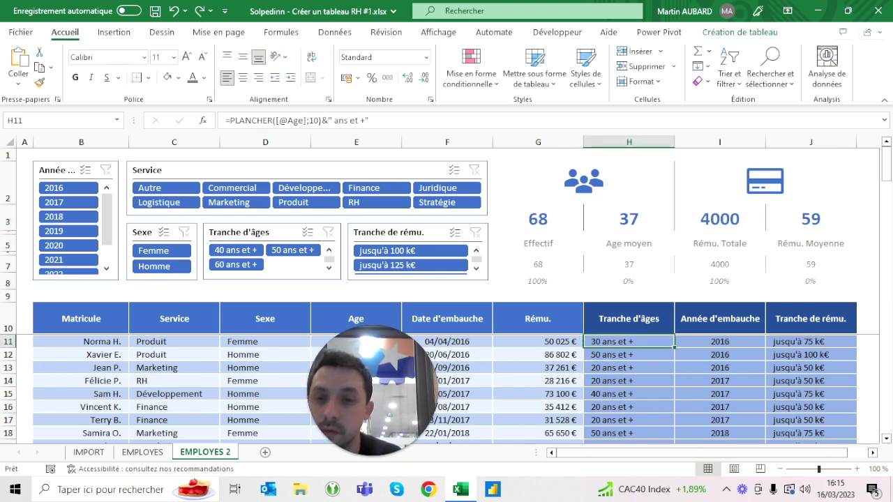
pyautogui.click(538, 218)
pyautogui.write('=')
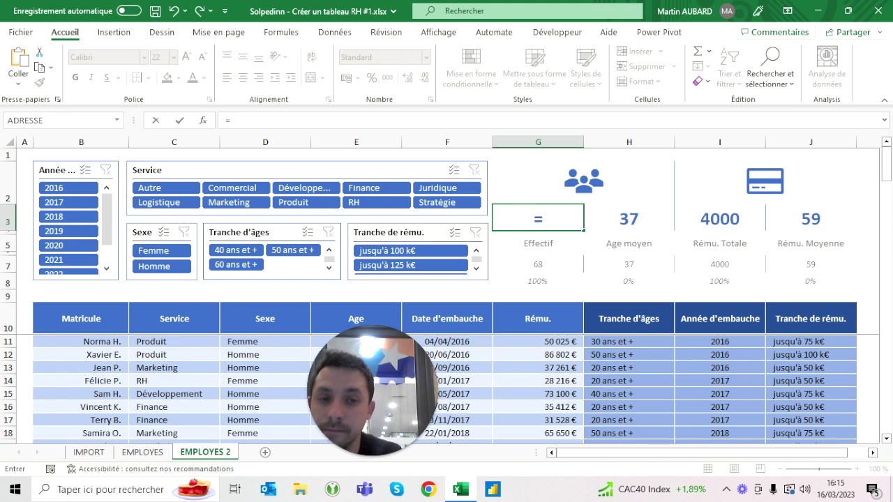
pyautogui.press('Escape')
pyautogui.moveTo(538, 263); pyautogui.dragTo(811, 264)
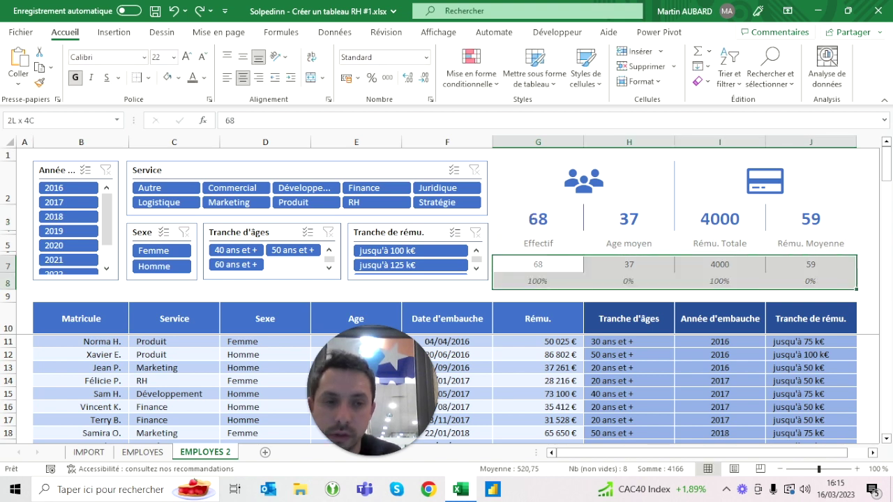
pyautogui.click(538, 264)
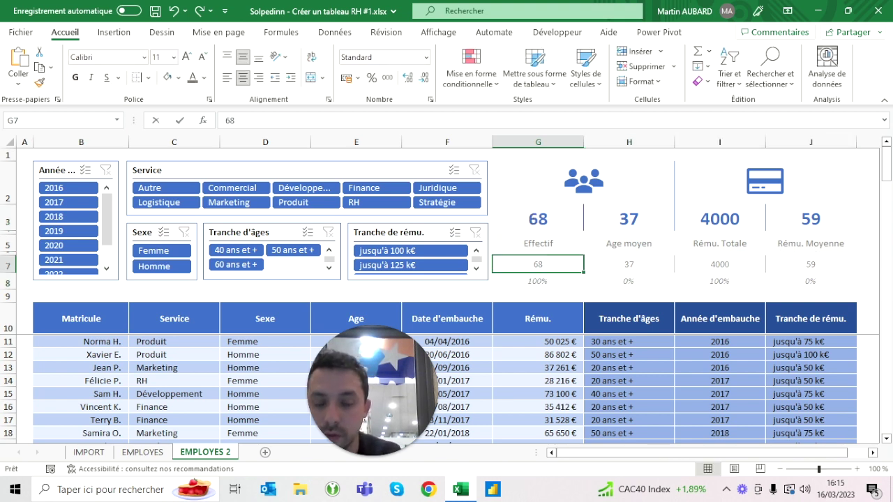
pyautogui.write('=so')
pyautogui.press('BackSpace')
pyautogui.press('BackSpace')
pyautogui.write('nbval')
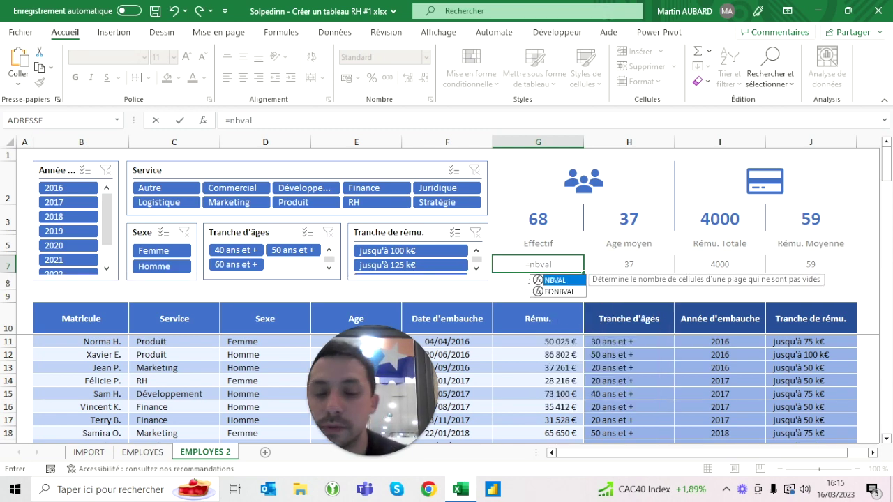
pyautogui.write('(')
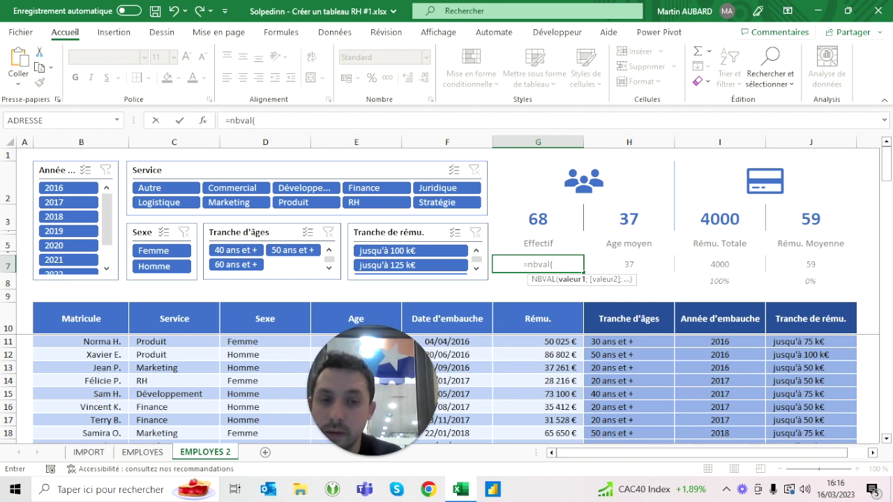
pyautogui.press('Escape')
pyautogui.click(538, 318)
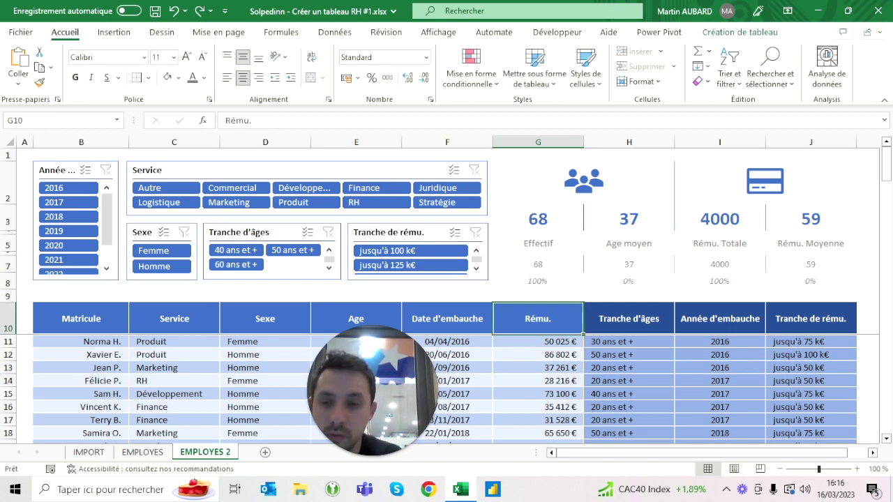
pyautogui.click(538, 341)
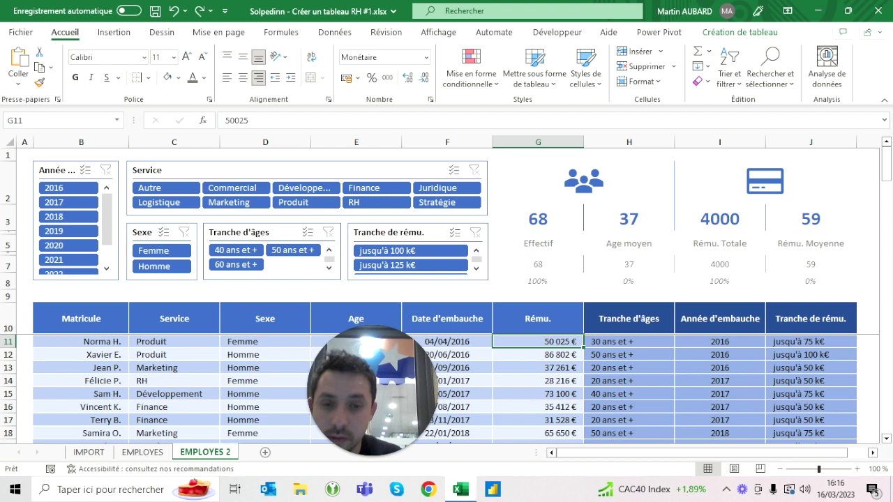
pyautogui.press('Left')
pyautogui.press('Left')
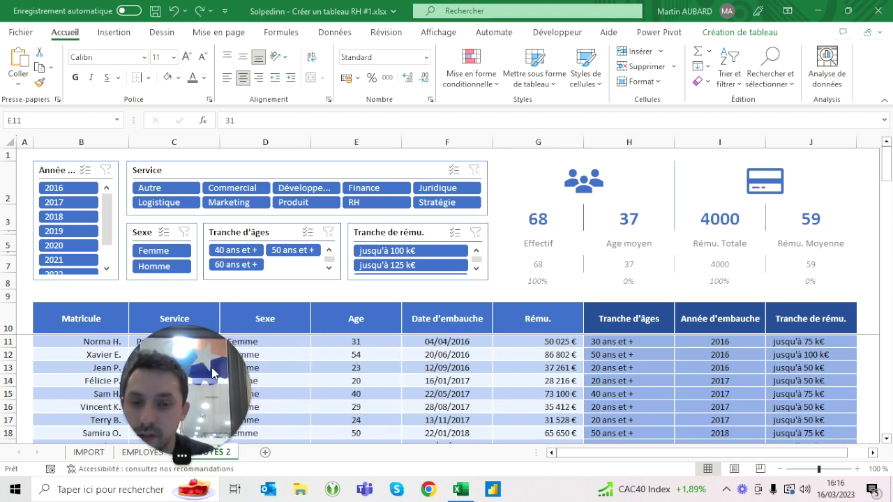
pyautogui.click(368, 333)
pyautogui.click(356, 341)
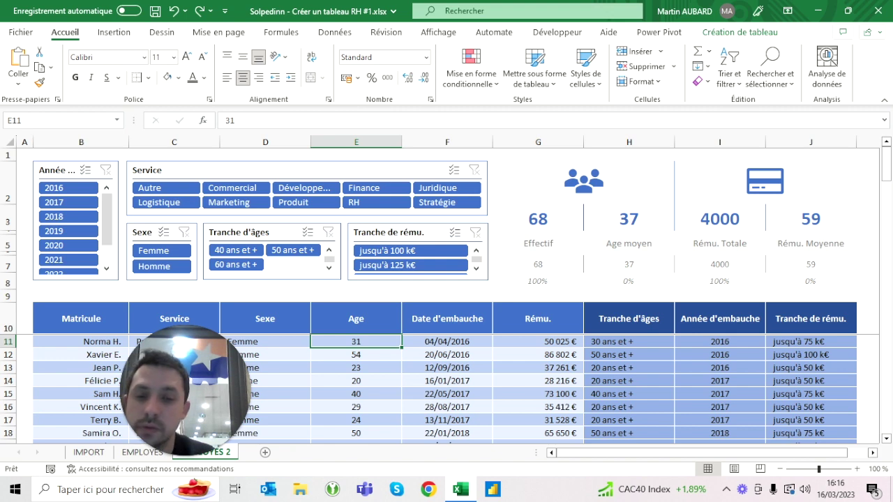
pyautogui.hotkey('ctrl', 'shift', 'Down')
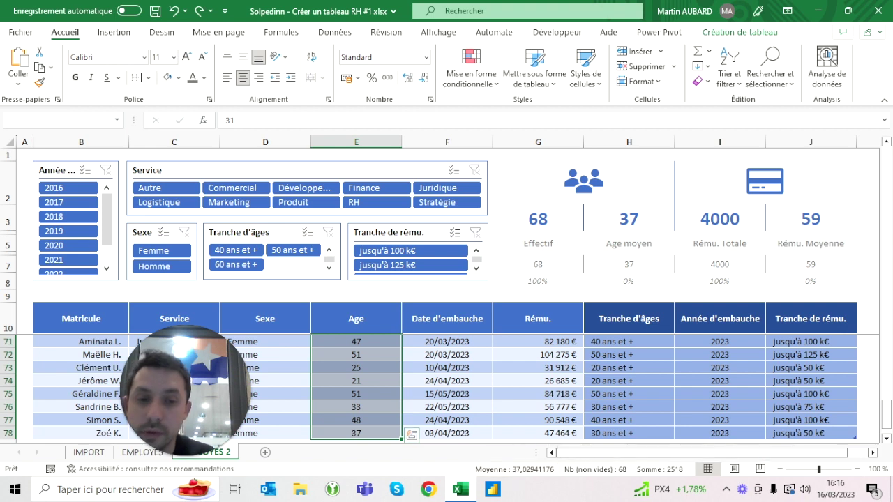
pyautogui.click(538, 264)
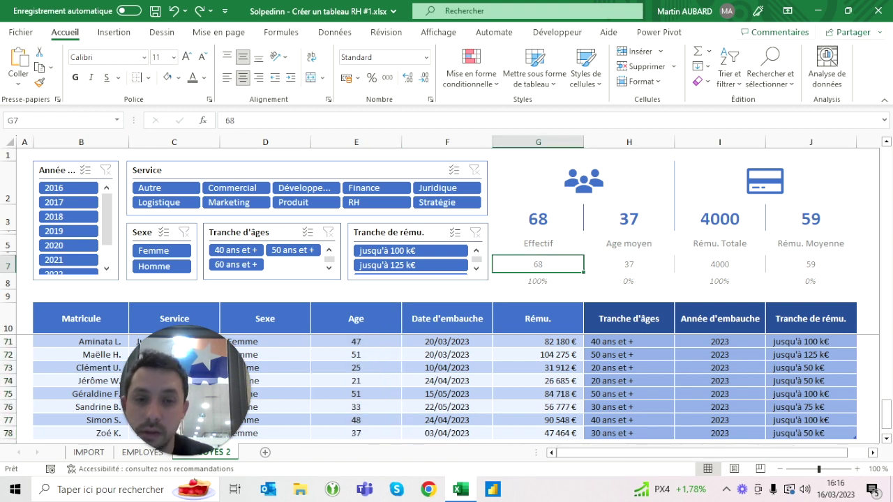
# Enter =NBVAL(Tableau2[Matricule]) in G7 to count the employees, giving 68
pyautogui.write('=nbval(')
pyautogui.moveTo(81, 318); pyautogui.dragTo(129, 441)
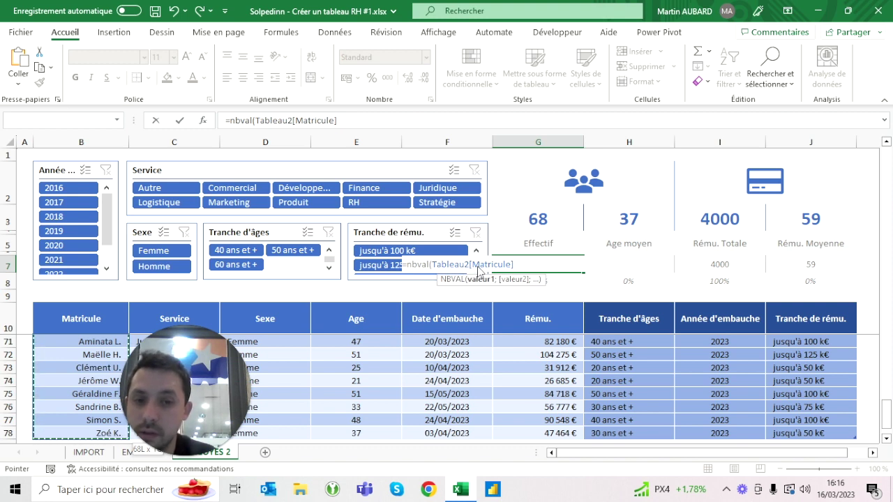
pyautogui.write(')')
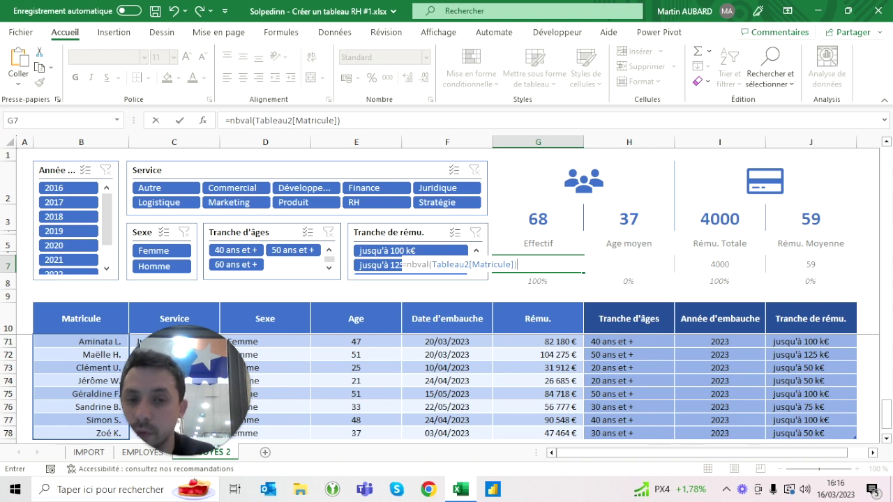
pyautogui.hotkey('ctrl', 'Return')
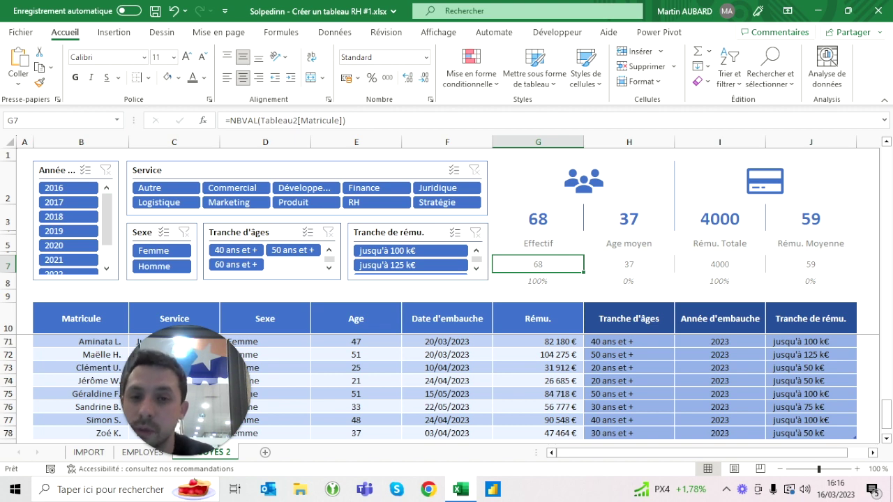
# Test the count by filtering the Service slicer to Finance, then clearing the filter
pyautogui.click(392, 189)
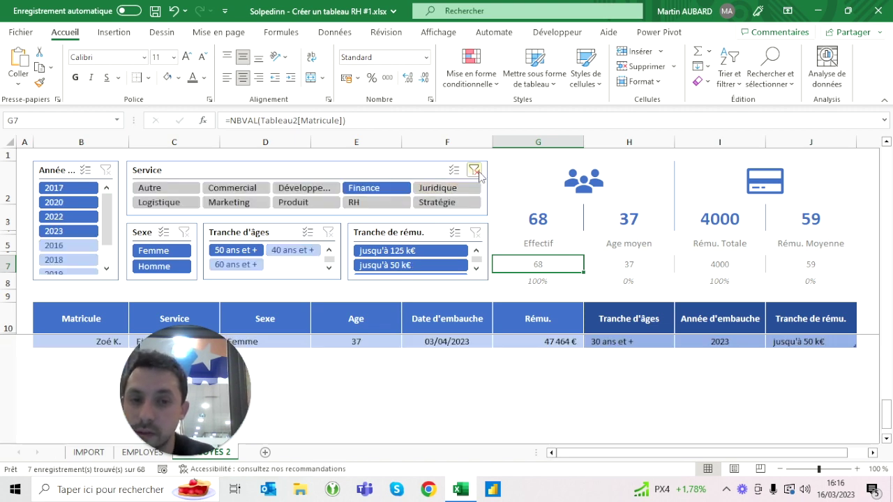
pyautogui.click(474, 170)
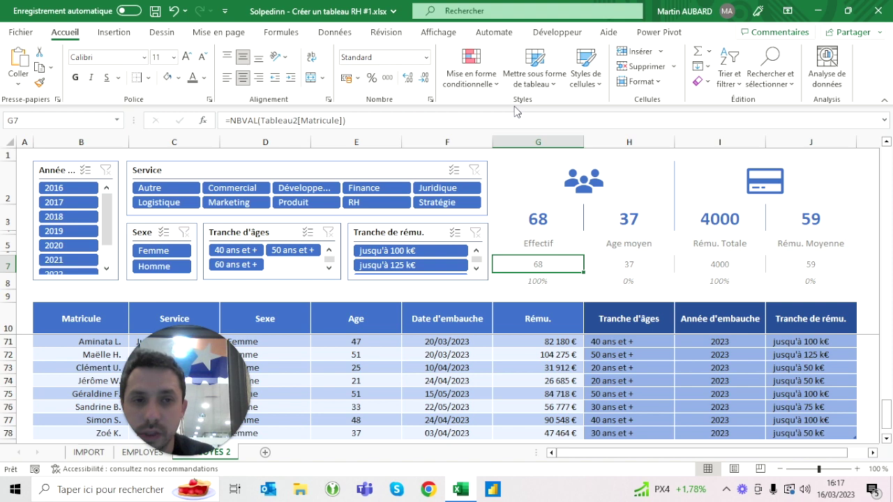
pyautogui.click(448, 355)
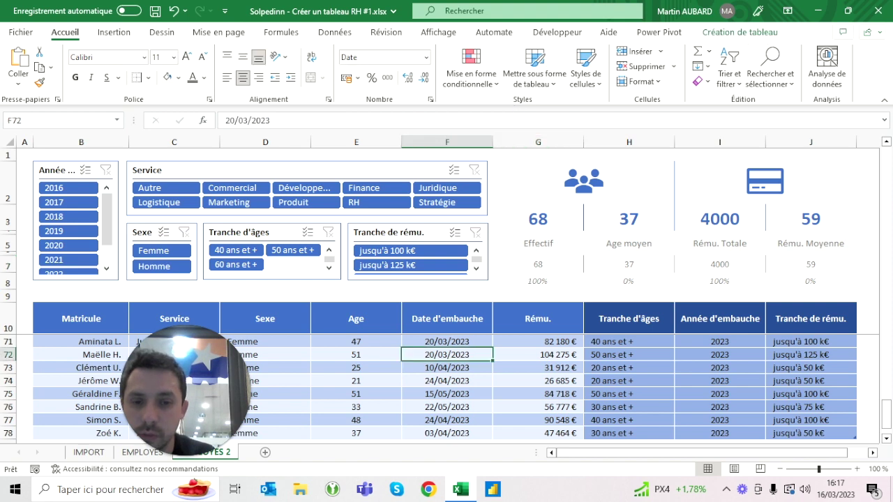
# Rename the employee table from Tableau2 to Tab_Employes in Table Design
pyautogui.click(740, 32)
pyautogui.click(60, 68)
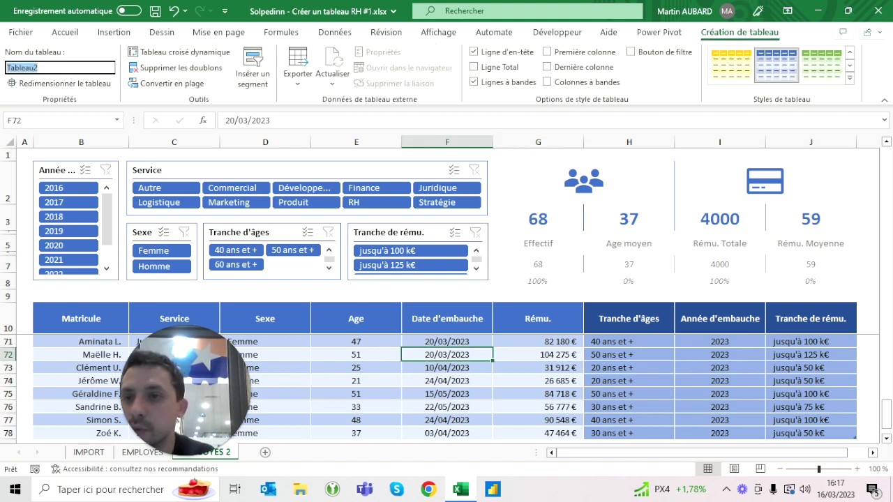
pyautogui.click(39, 68)
pyautogui.moveTo(34, 68); pyautogui.dragTo(20, 68)
pyautogui.write('_')
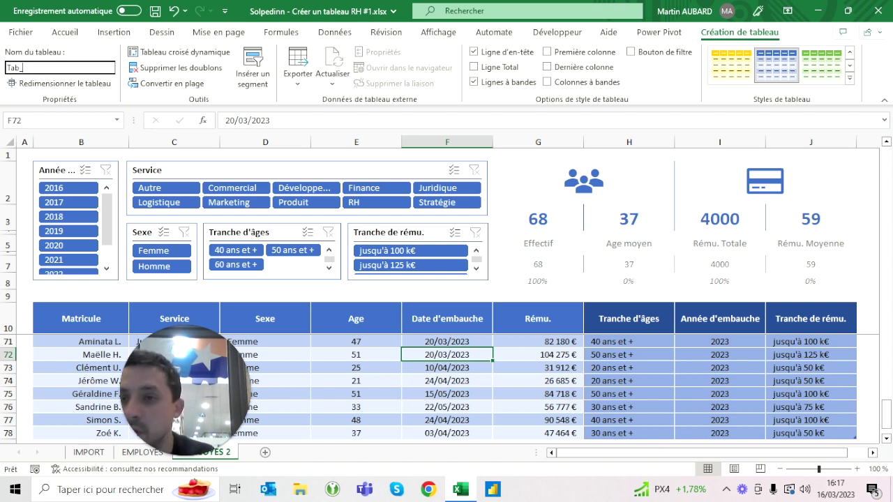
pyautogui.write('Employes')
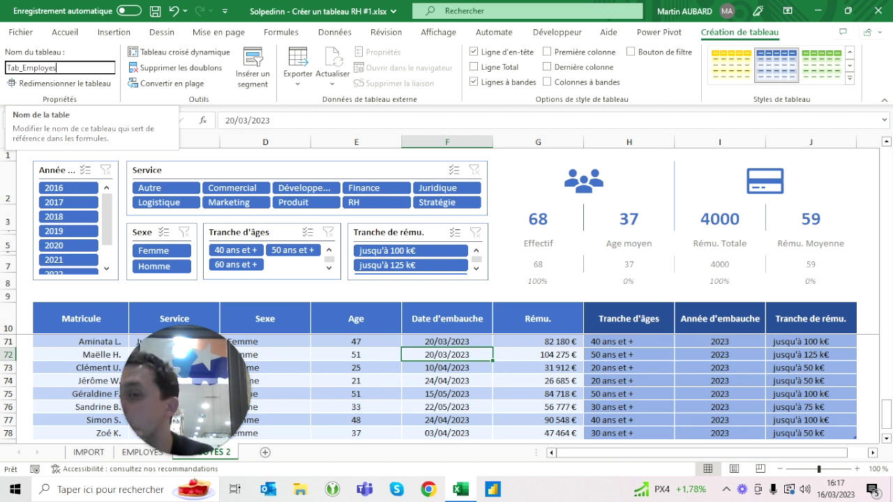
pyautogui.press('Return')
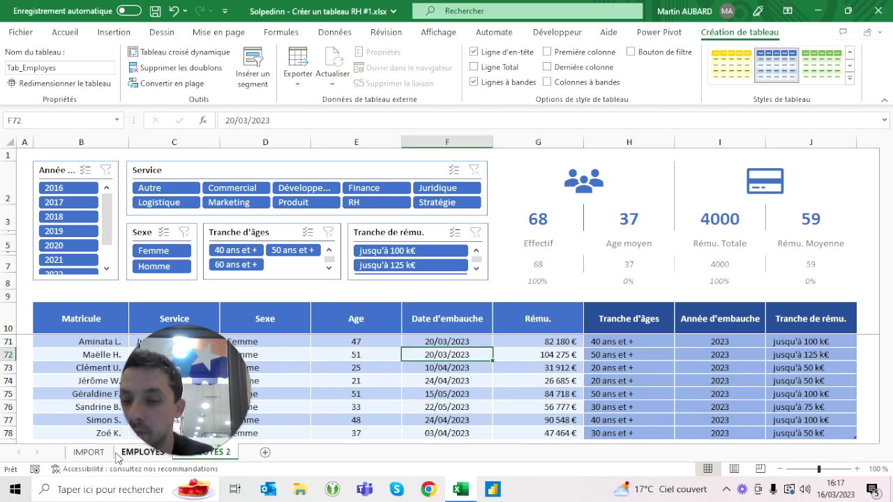
# Verify G7's formula now reads =NBVAL(Tab_Employes[Matricule])
pyautogui.click(144, 452)
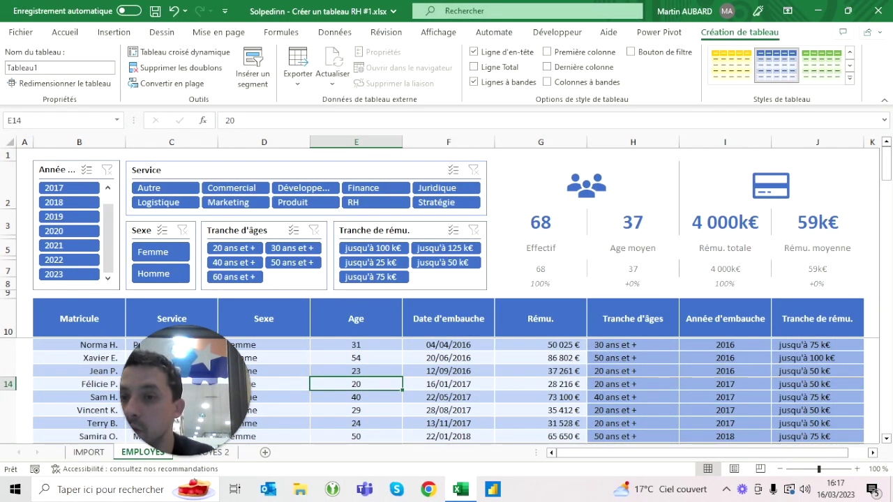
pyautogui.click(208, 452)
pyautogui.click(447, 341)
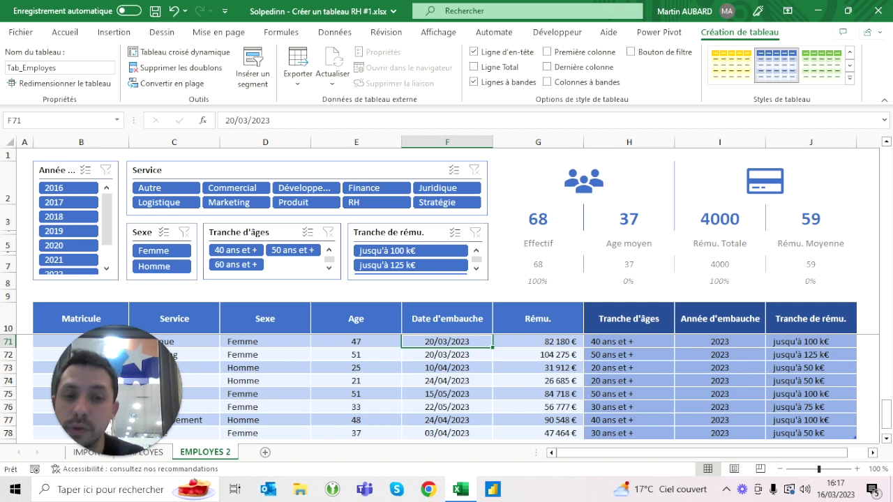
pyautogui.click(538, 264)
pyautogui.click(258, 120)
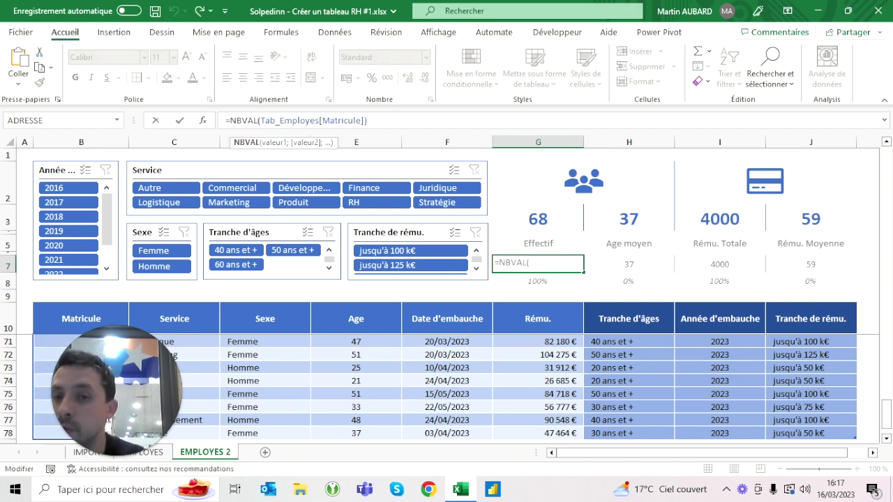
pyautogui.moveTo(261, 120); pyautogui.dragTo(320, 120)
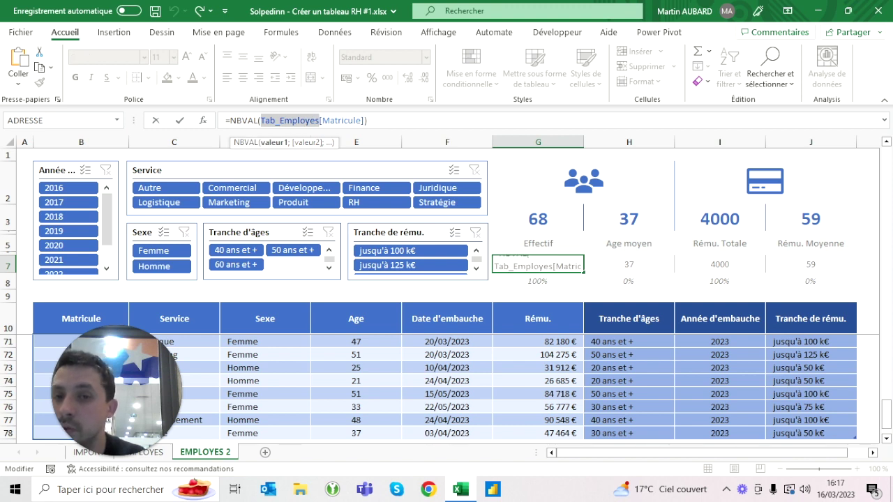
pyautogui.click(368, 120)
pyautogui.hotkey('ctrl', 'Return')
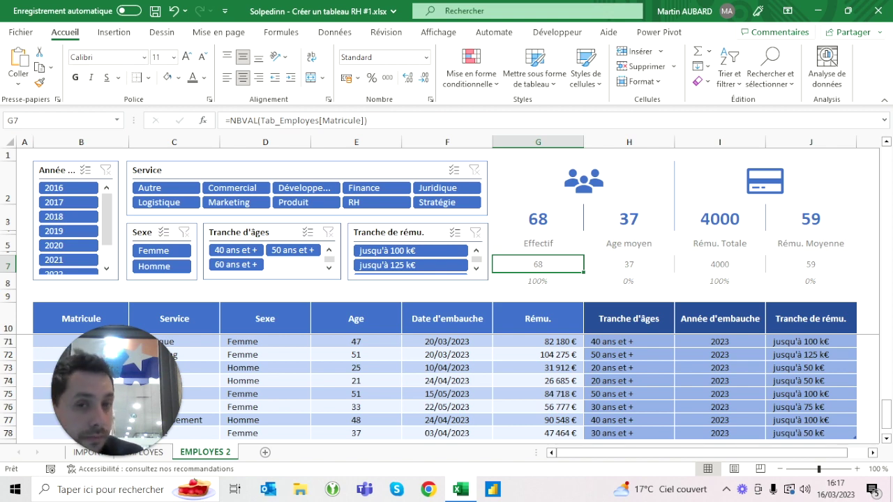
pyautogui.click(628, 264)
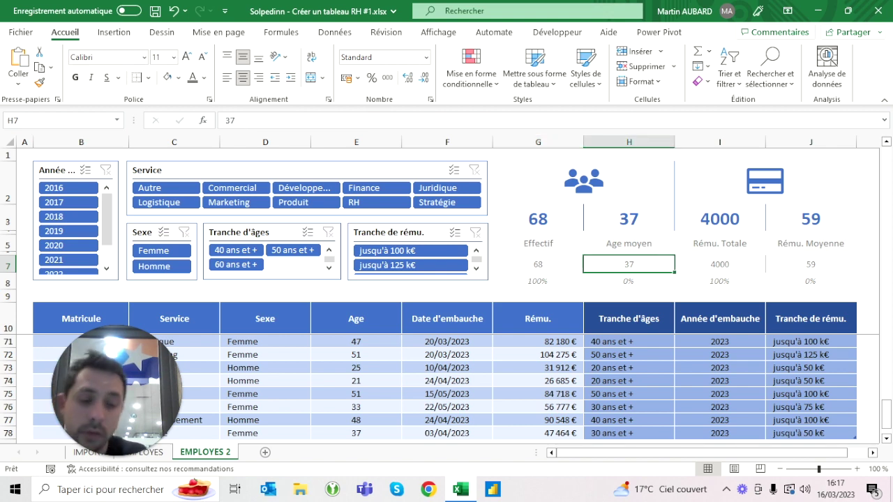
# Enter a MOYENNE of the Tab_Employes Age column in H7, giving 37,03
pyautogui.write('=moy')
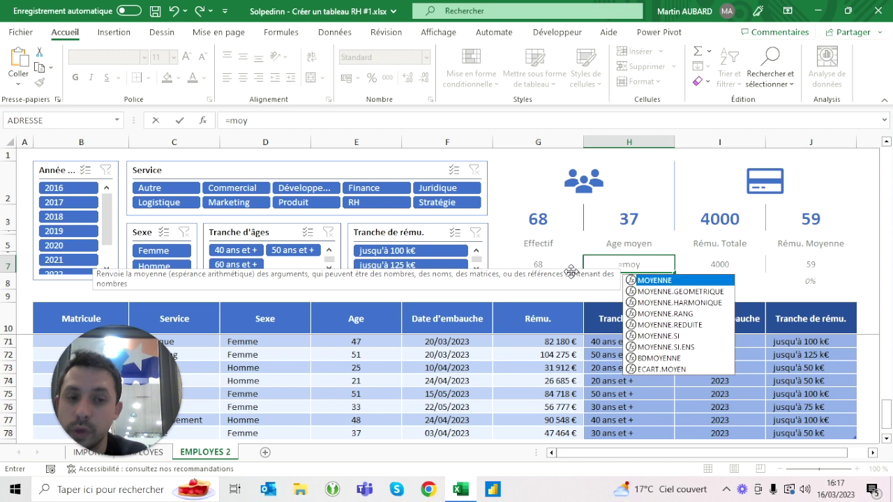
pyautogui.doubleClick(670, 281)
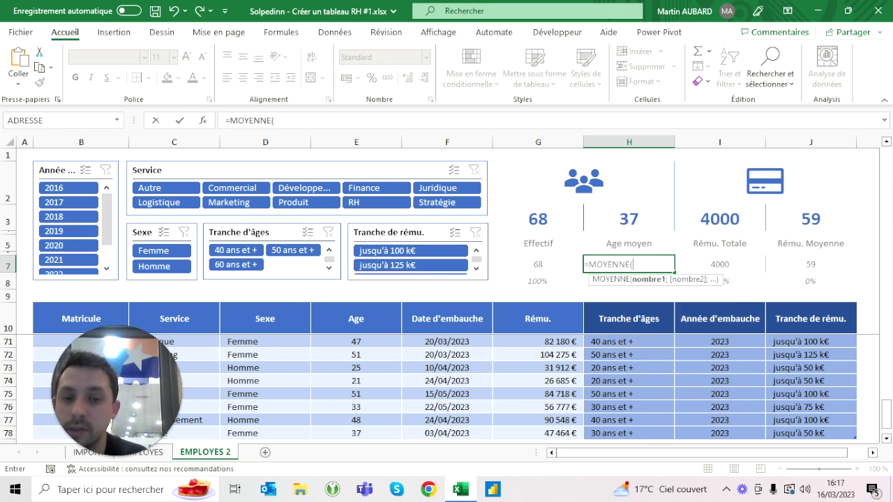
pyautogui.click(356, 319)
pyautogui.press('Down')
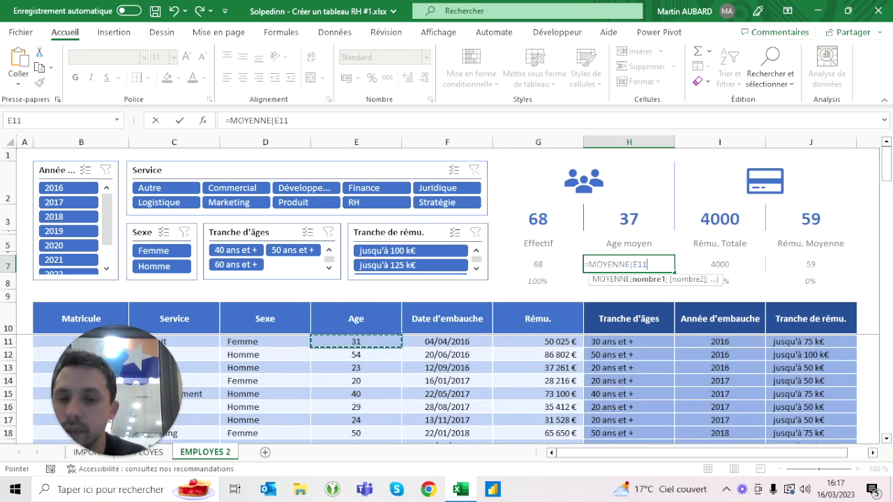
pyautogui.click(538, 183)
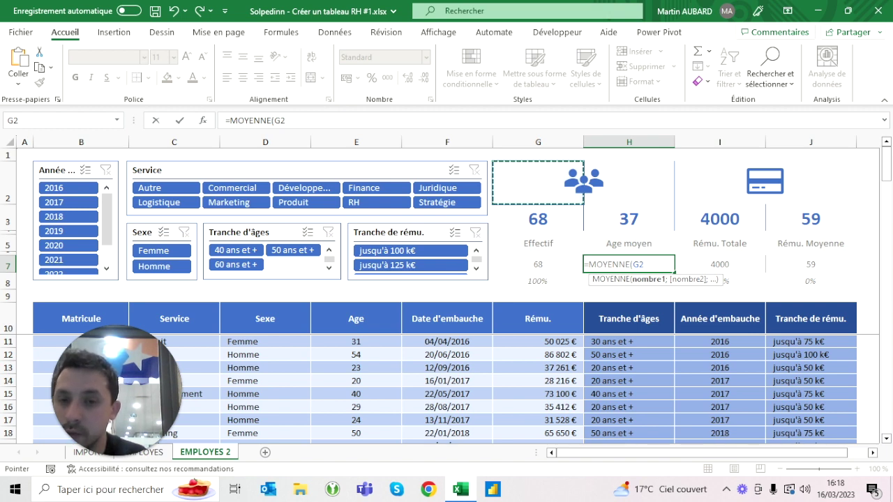
pyautogui.click(356, 305)
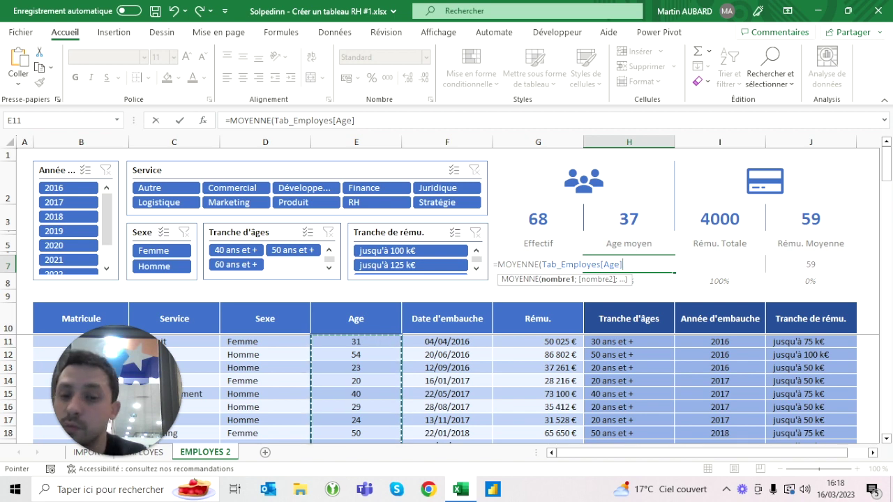
pyautogui.press('Return')
pyautogui.click(628, 265)
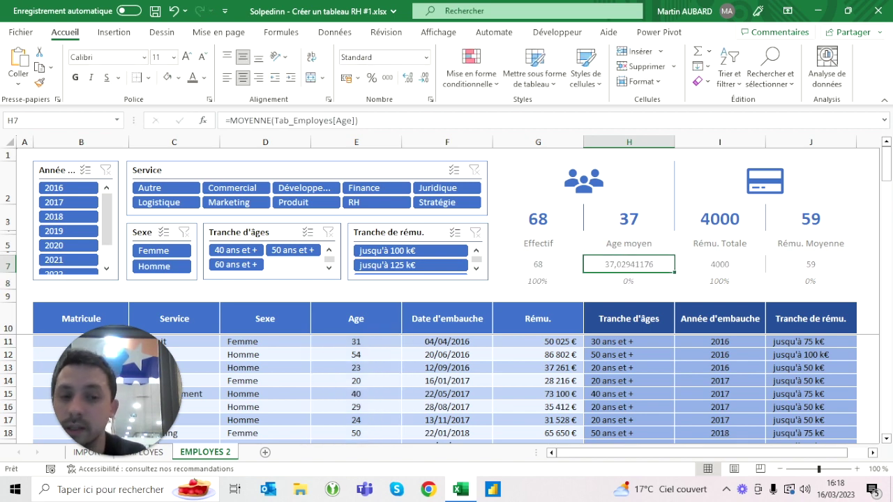
# Enter =SOMME(Tab_Employes[Rému.]) in I7 for total pay of 4 000 404 €
pyautogui.click(719, 264)
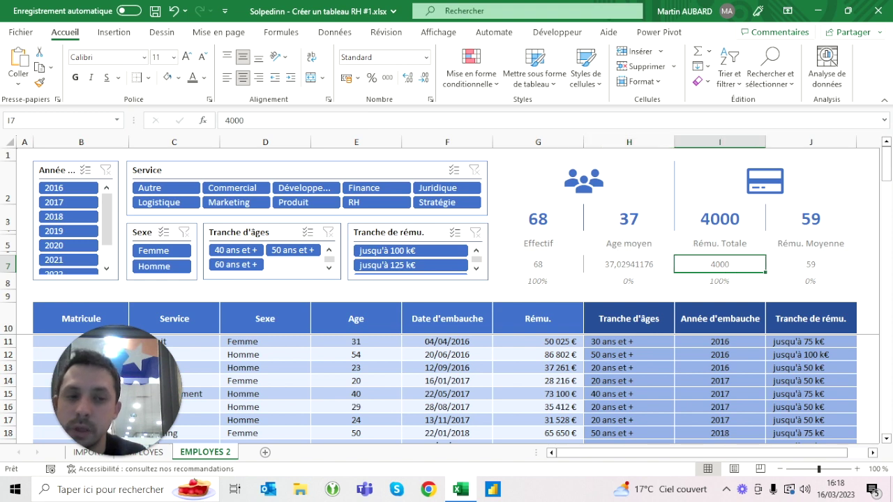
pyautogui.write('=')
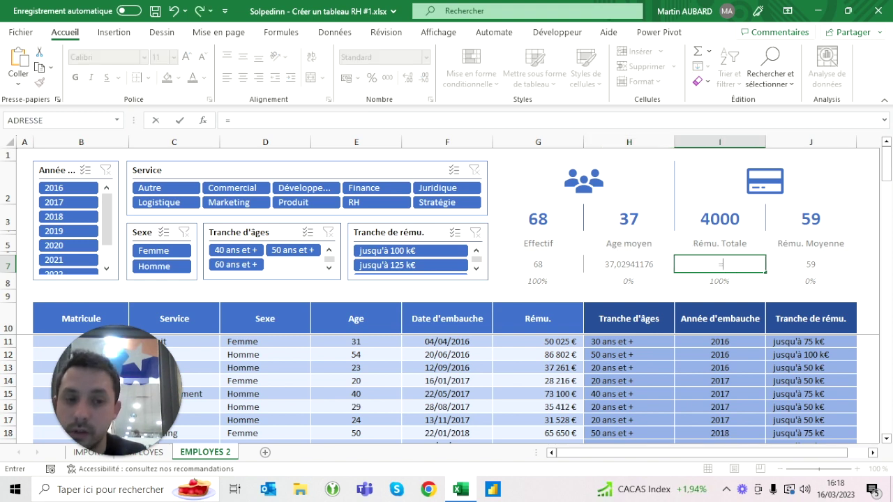
pyautogui.write('somme(')
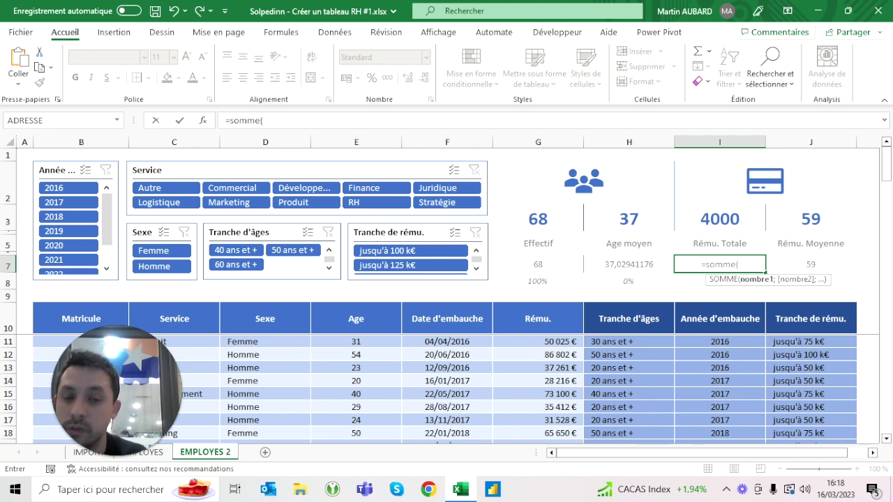
pyautogui.click(538, 305)
pyautogui.press('Return')
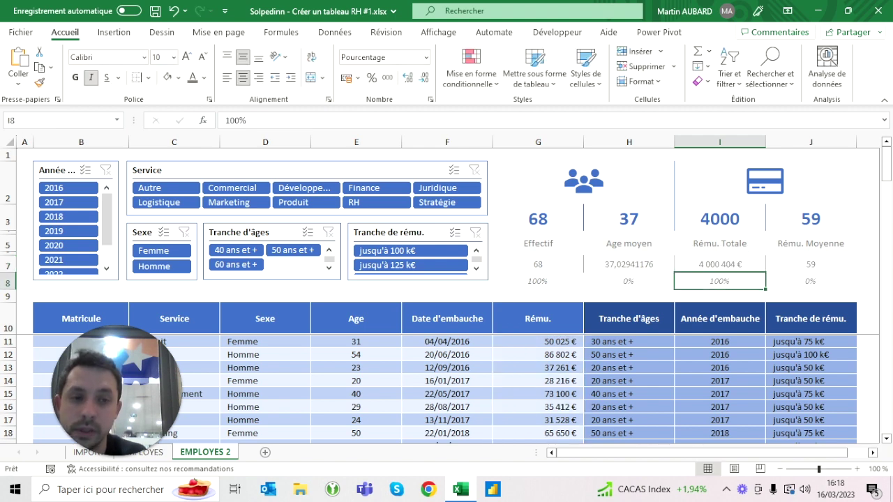
# Enter =MOYENNE(Tab_Employes[Rému.]) in J7, giving 58829,47059
pyautogui.click(811, 265)
pyautogui.write('=')
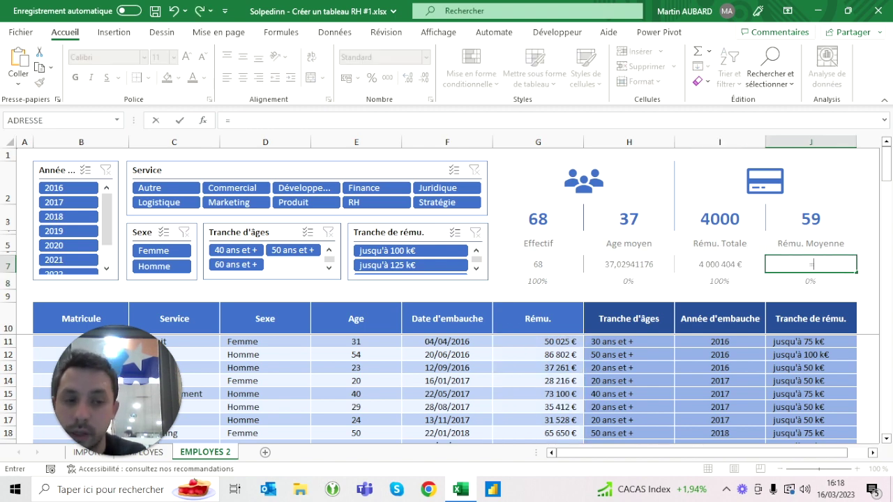
pyautogui.write('moyenn')
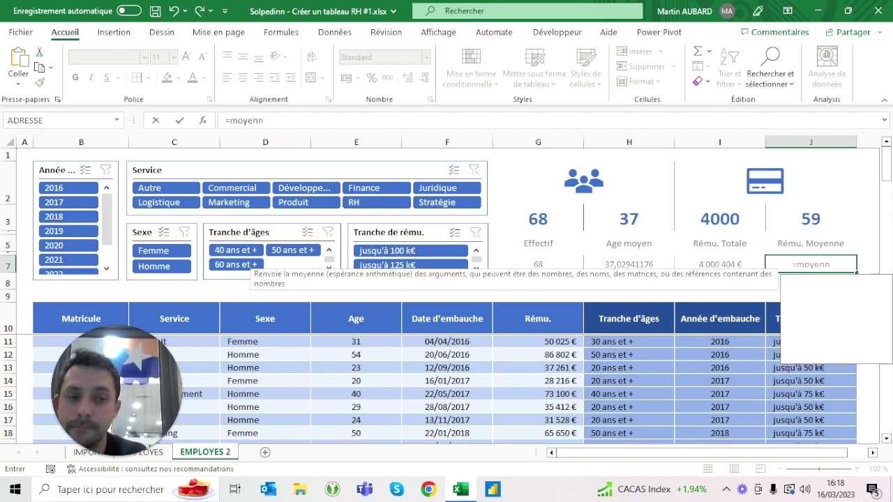
pyautogui.write('e(')
pyautogui.click(538, 306)
pyautogui.write(')')
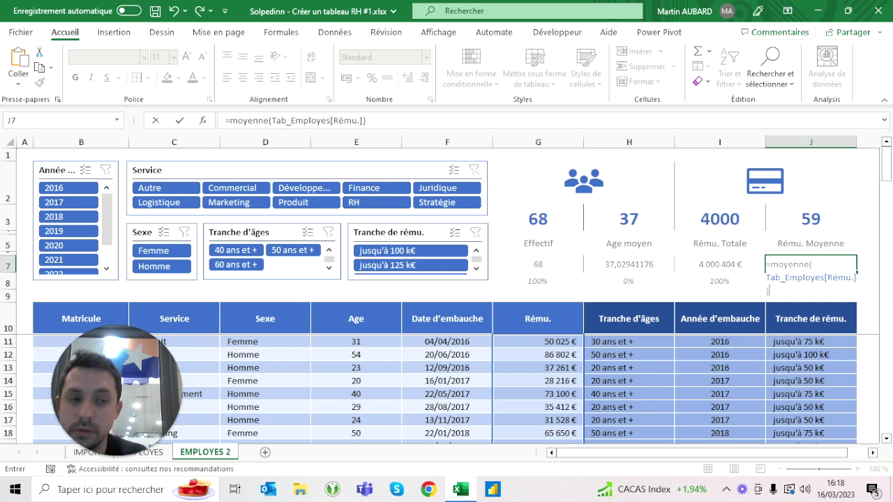
pyautogui.click(179, 120)
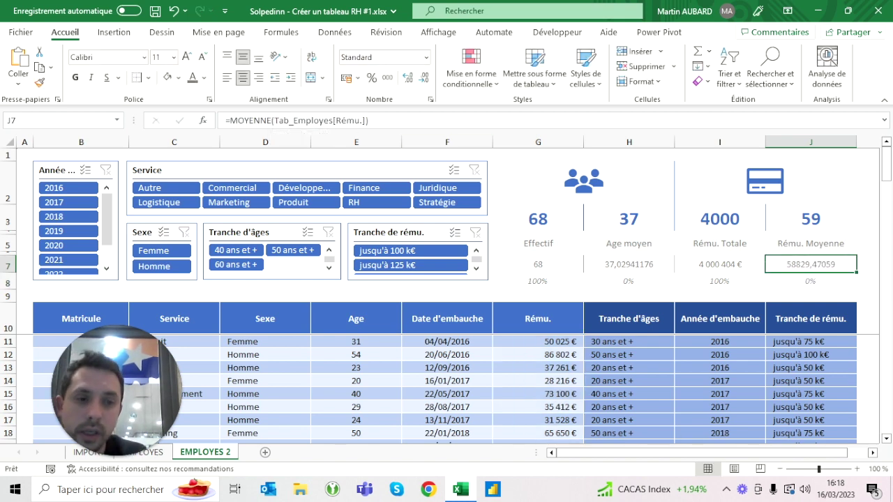
pyautogui.moveTo(720, 264); pyautogui.dragTo(811, 264)
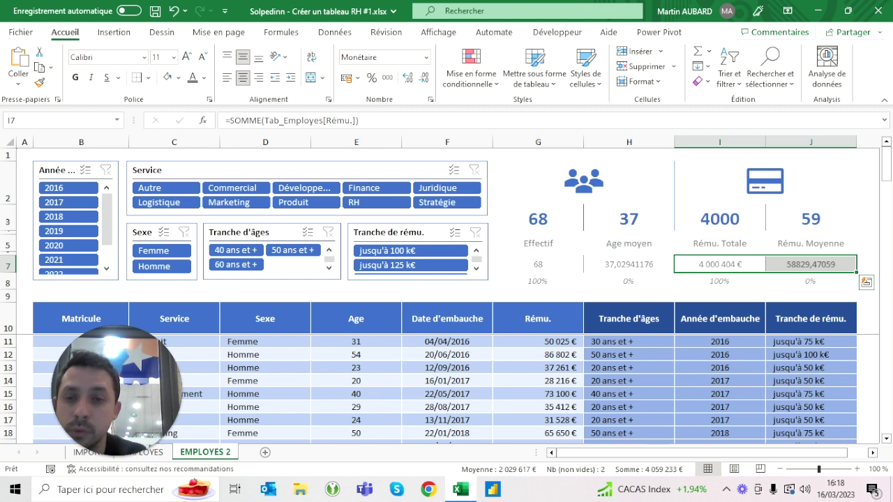
# Format I7:J7 as currency with custom code # ##0 k€, showing 4 000k€ and 59k€
pyautogui.click(425, 57)
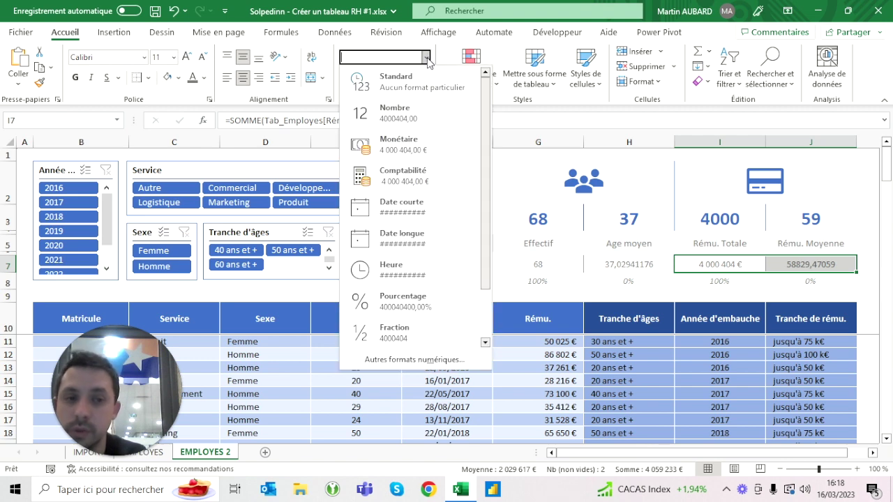
pyautogui.click(406, 148)
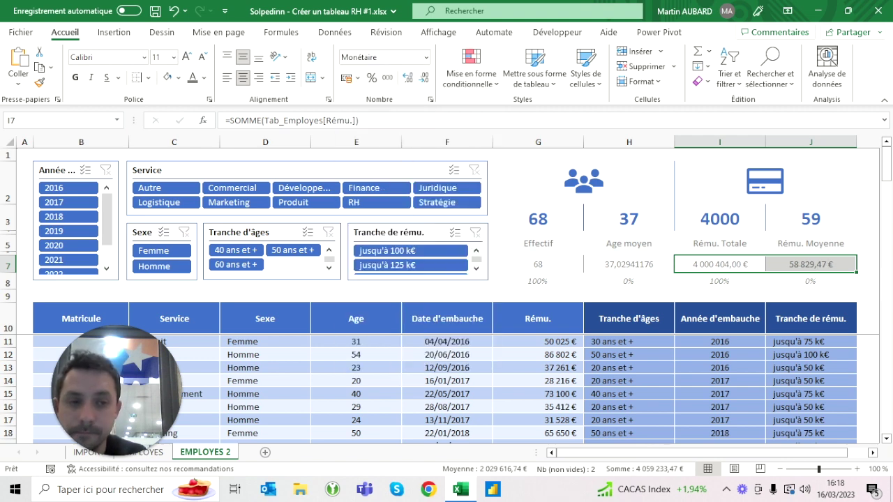
pyautogui.doubleClick(424, 83)
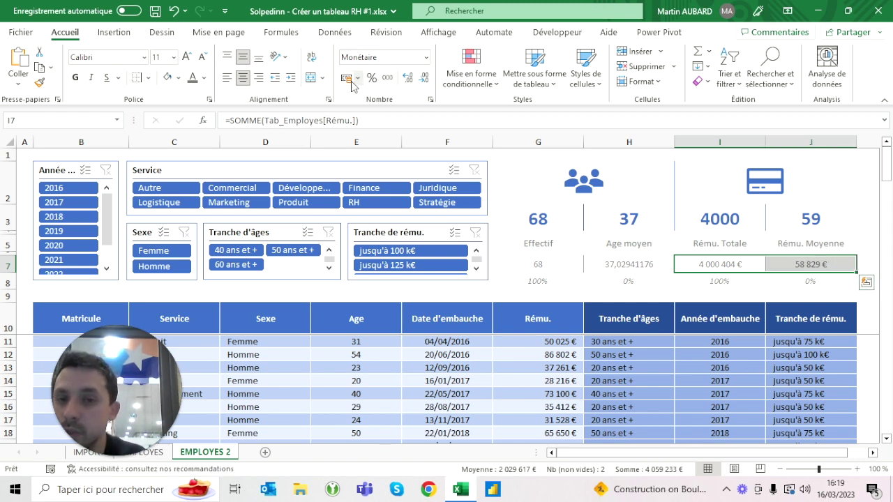
pyautogui.click(427, 58)
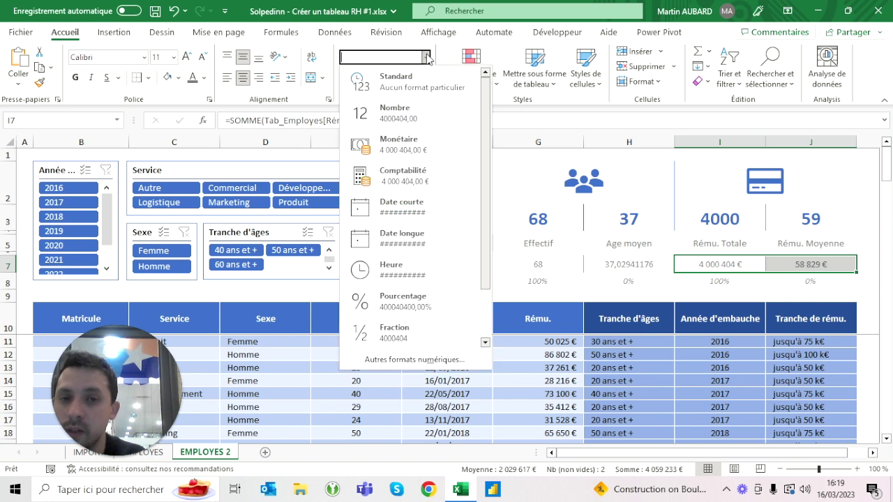
pyautogui.click(444, 361)
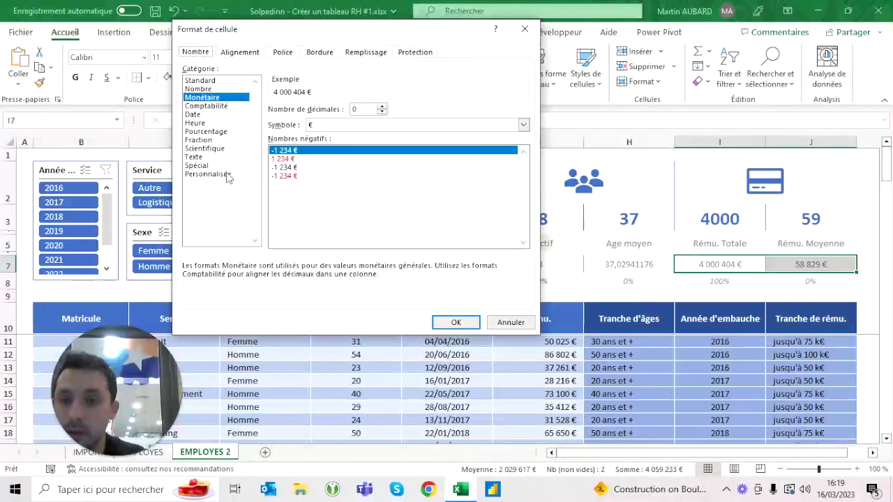
pyautogui.click(213, 175)
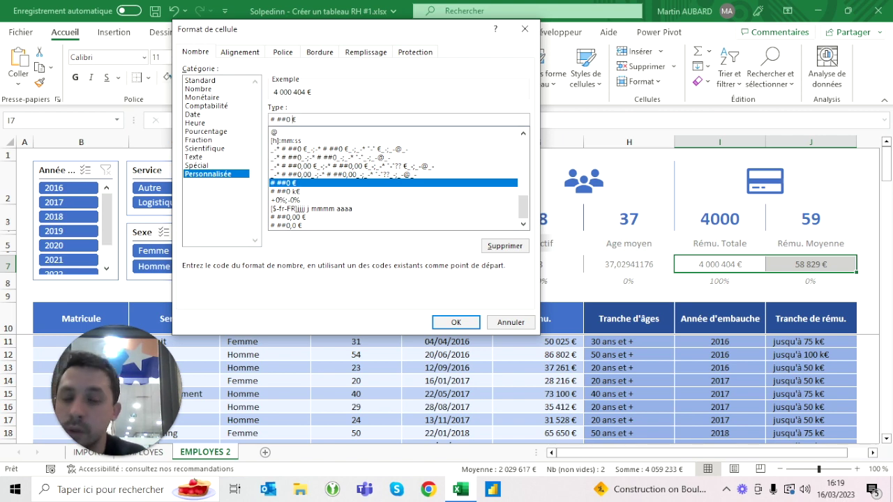
pyautogui.write('k')
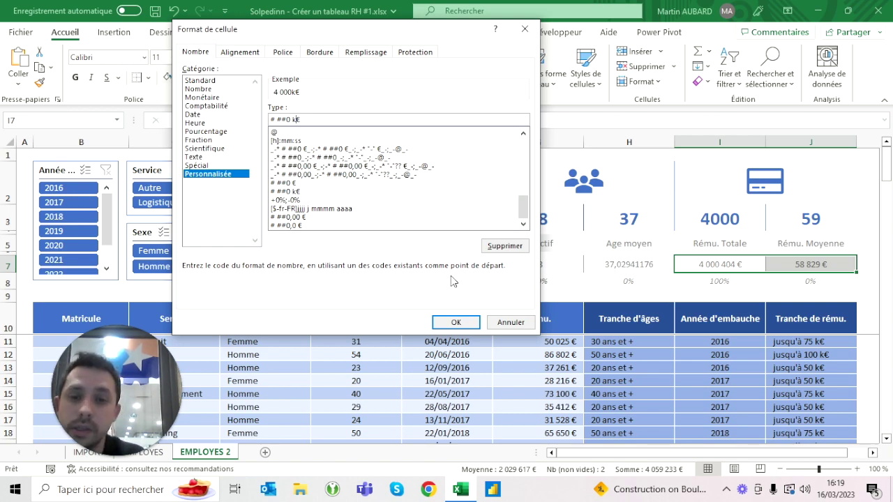
pyautogui.click(467, 323)
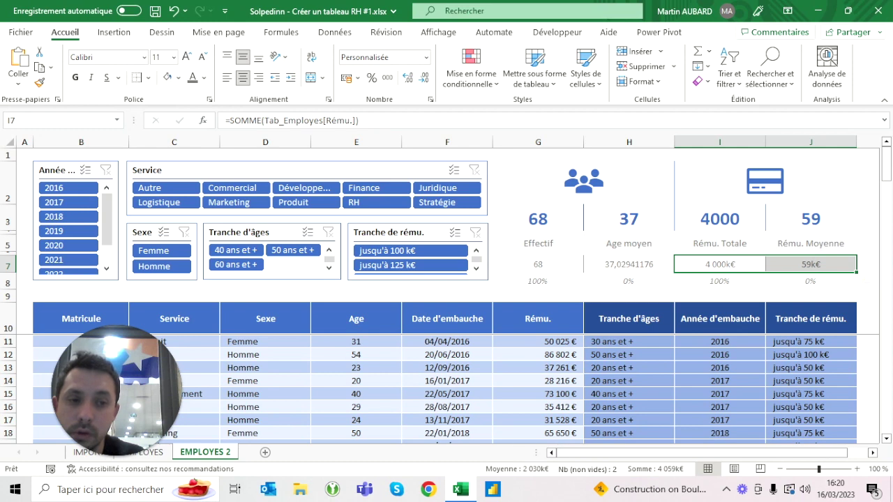
pyautogui.moveTo(720, 220); pyautogui.dragTo(811, 219)
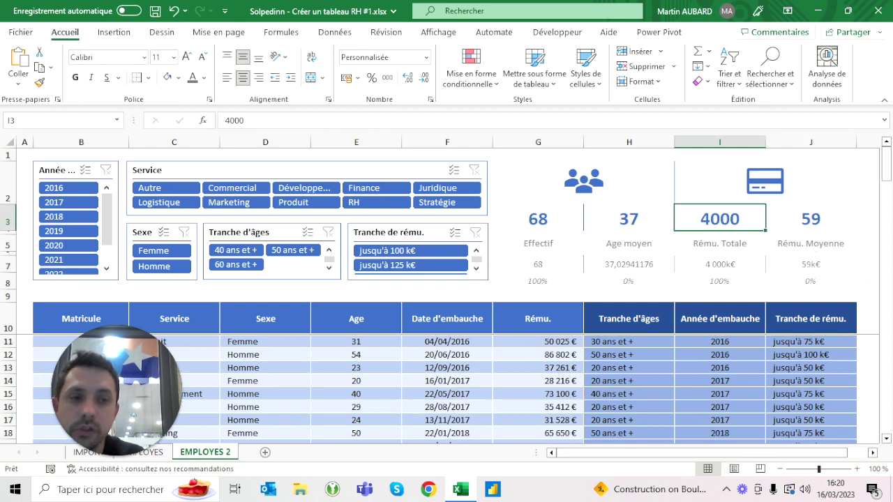
# Give I3:J3 the currency format with custom code # ##0 k€
pyautogui.click(425, 57)
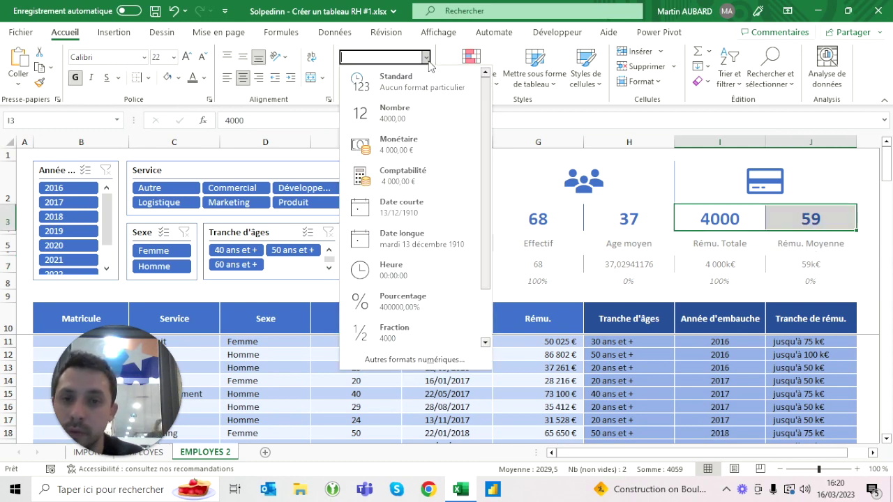
pyautogui.click(413, 147)
pyautogui.click(423, 78)
pyautogui.click(423, 78)
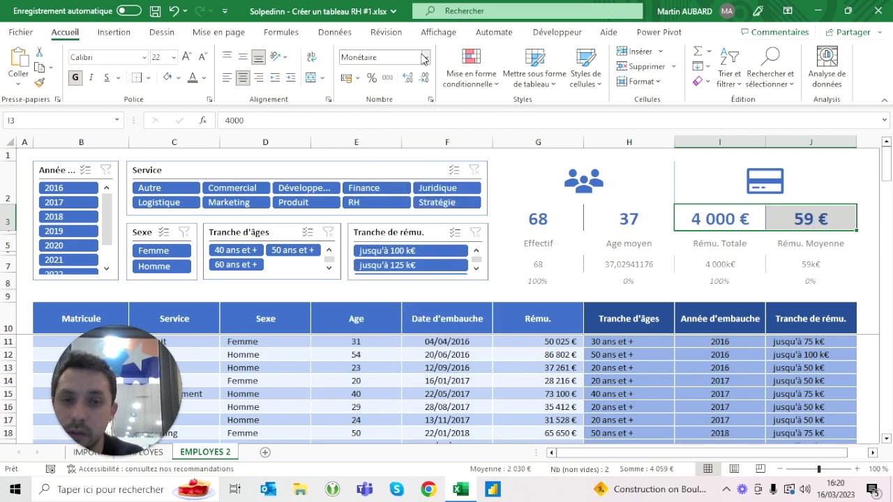
pyautogui.click(424, 58)
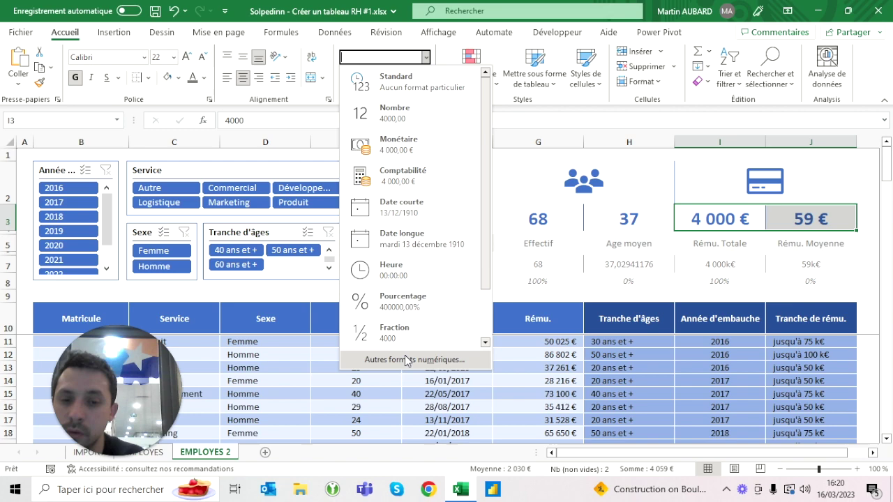
pyautogui.click(408, 360)
pyautogui.click(208, 173)
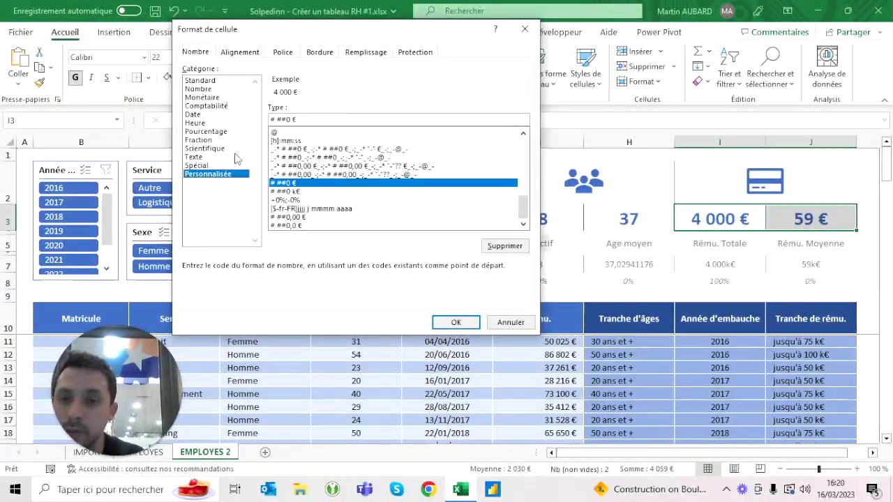
pyautogui.click(293, 119)
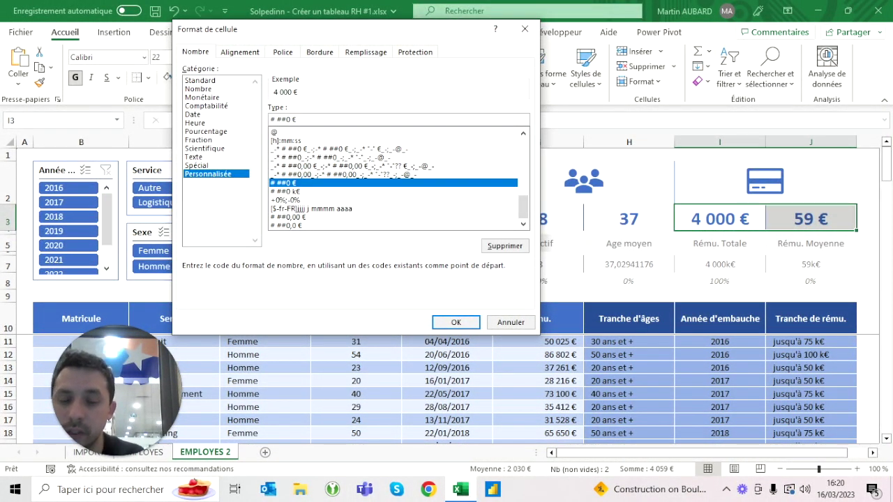
pyautogui.write('k')
pyautogui.click(456, 322)
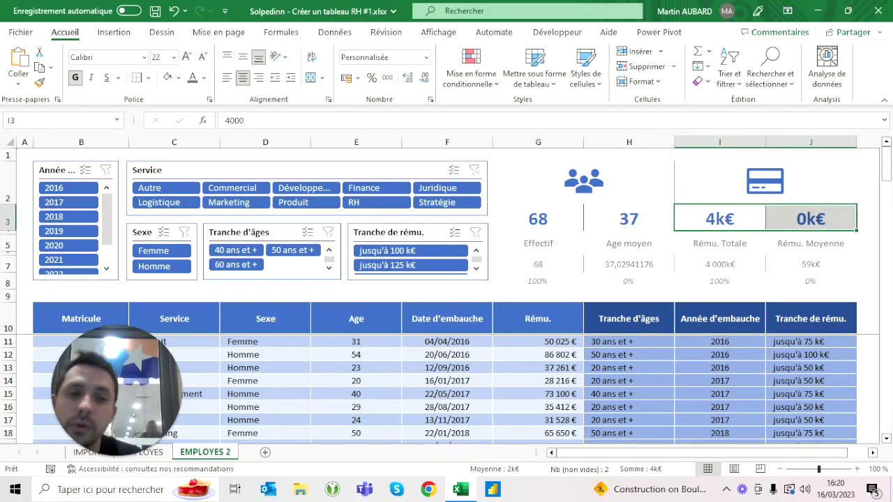
# Enter 4000000 in I3 and 59000 in J3
pyautogui.click(719, 218)
pyautogui.write('4000000')
pyautogui.press('Return')
pyautogui.press('Up')
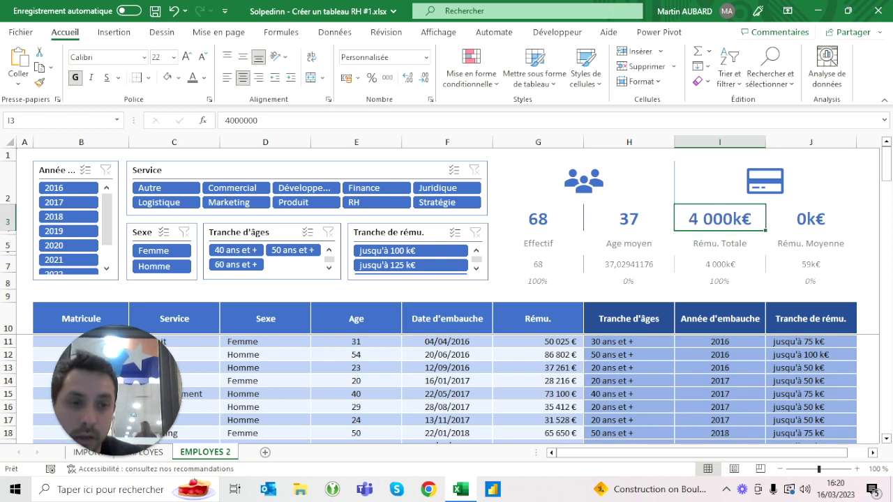
pyautogui.press('Right')
pyautogui.write('59000')
pyautogui.hotkey('ctrl', 'Return')
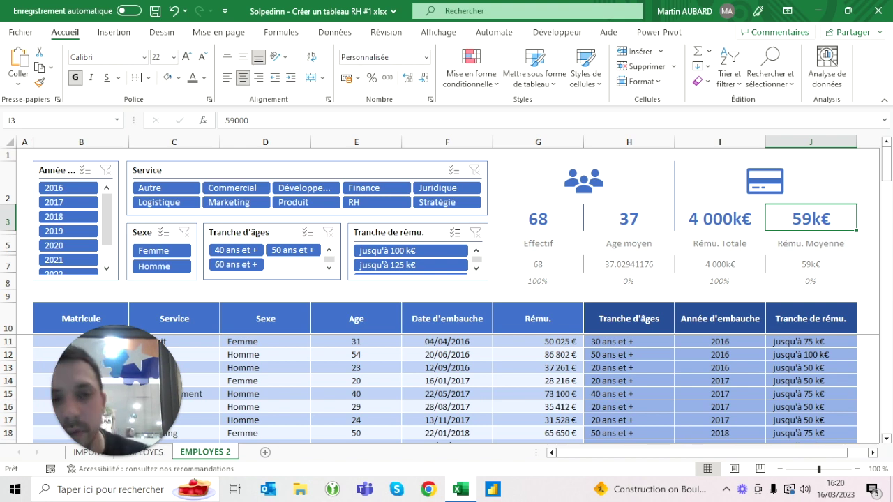
pyautogui.click(720, 218)
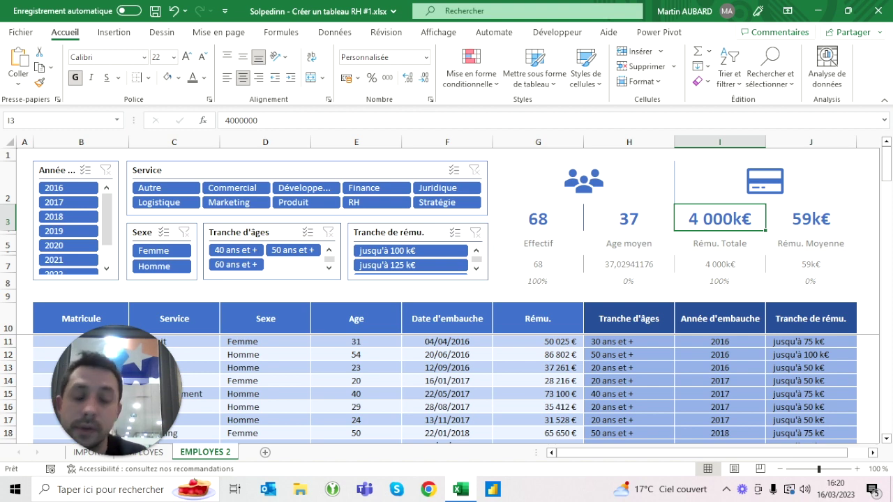
# After checking the I3 and J3 values, round the average age in H7 to a whole 37
pyautogui.click(810, 219)
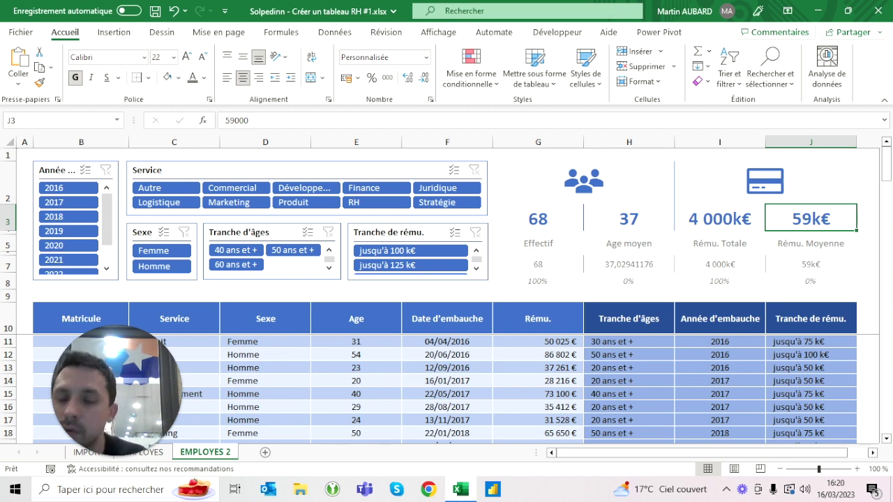
pyautogui.click(719, 218)
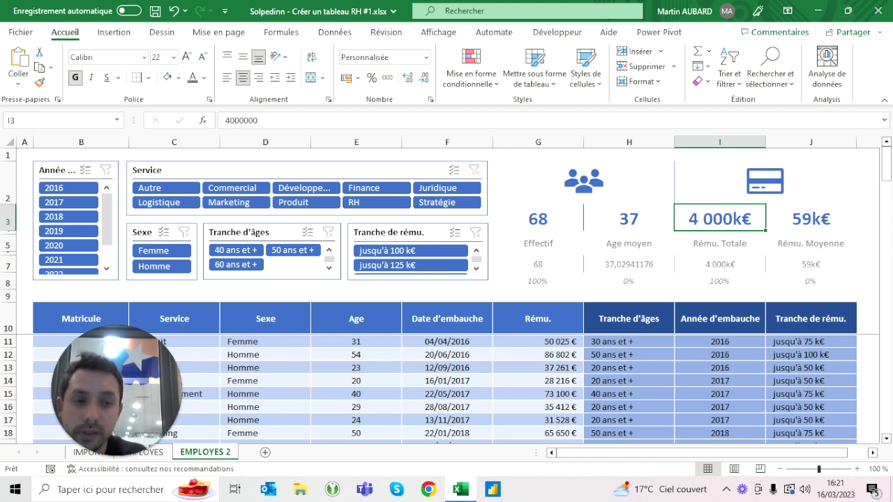
pyautogui.click(629, 264)
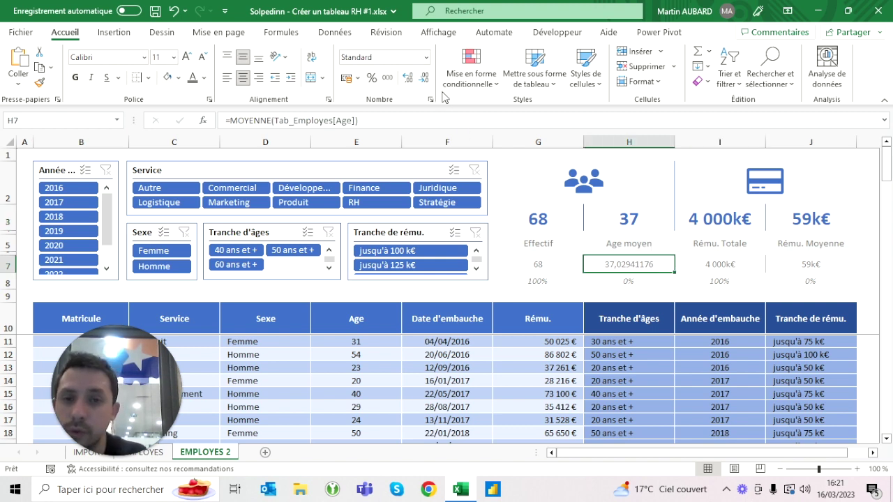
pyautogui.click(425, 79)
pyautogui.click(425, 78)
pyautogui.click(425, 79)
pyautogui.click(425, 78)
pyautogui.click(425, 79)
pyautogui.click(425, 78)
pyautogui.click(425, 79)
pyautogui.click(425, 79)
# Try the Service slicer on Finance, Développement and Commercial, then clear it
pyautogui.click(538, 281)
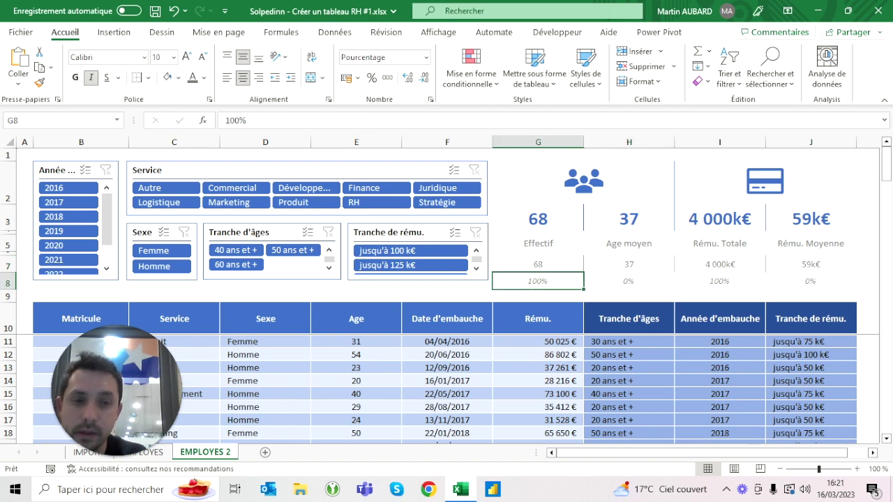
pyautogui.click(538, 219)
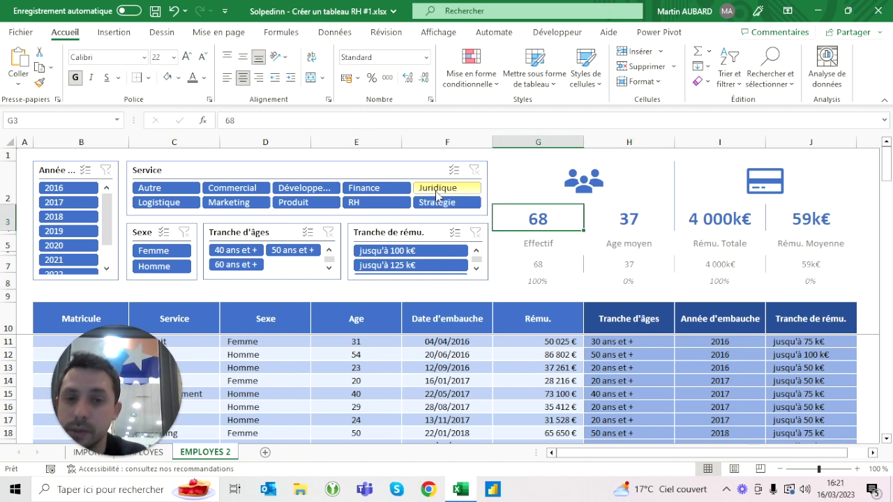
pyautogui.click(438, 188)
pyautogui.click(377, 187)
pyautogui.click(311, 190)
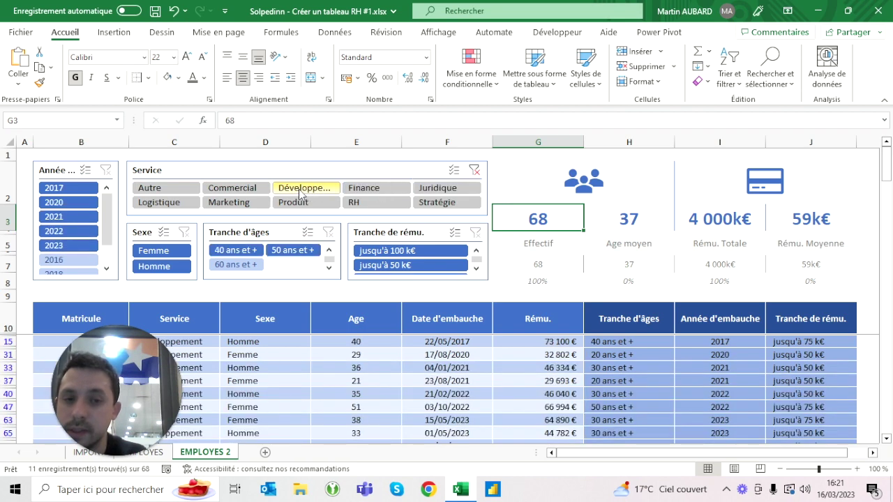
pyautogui.click(238, 188)
pyautogui.click(474, 171)
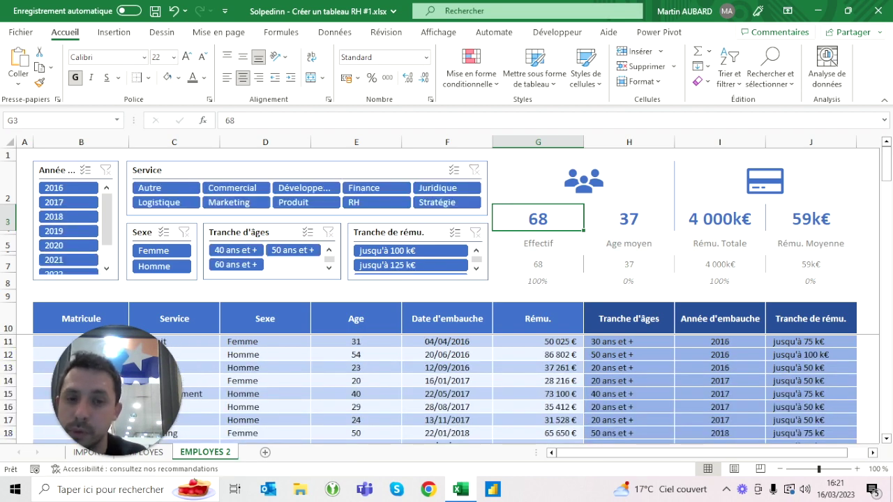
# Narrow the Service and Tranche de rému. slicers so their right edges align, then select G7:J7
pyautogui.click(419, 171)
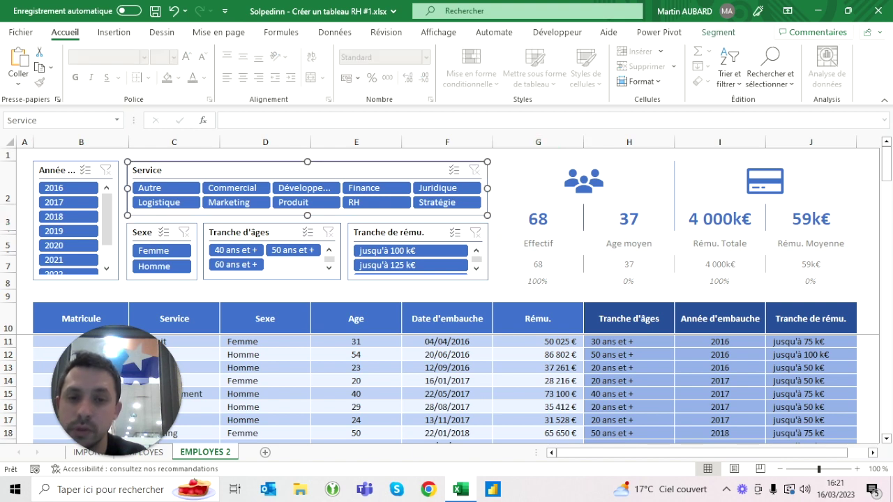
pyautogui.moveTo(487, 189); pyautogui.dragTo(480, 188)
pyautogui.click(480, 255)
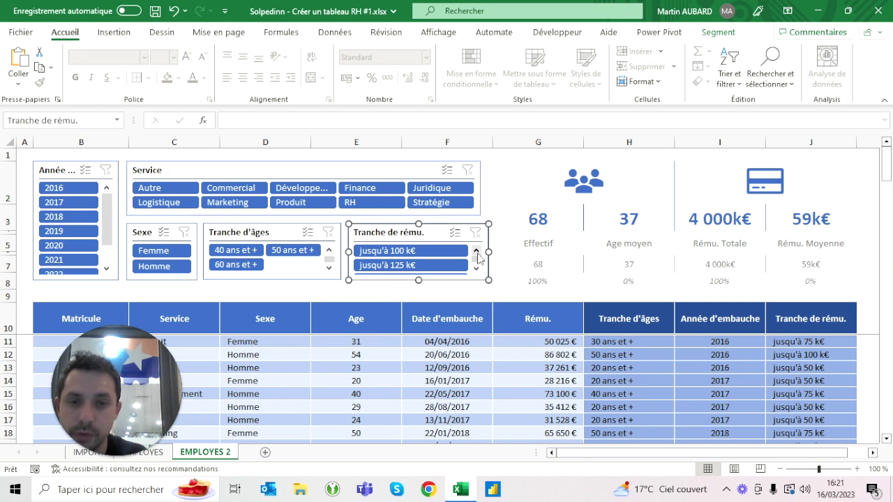
pyautogui.moveTo(489, 252); pyautogui.dragTo(481, 252)
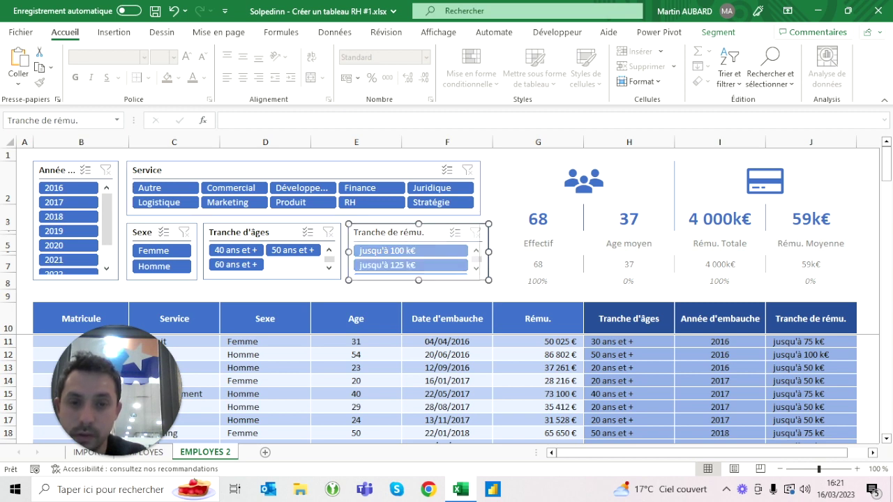
pyautogui.click(537, 182)
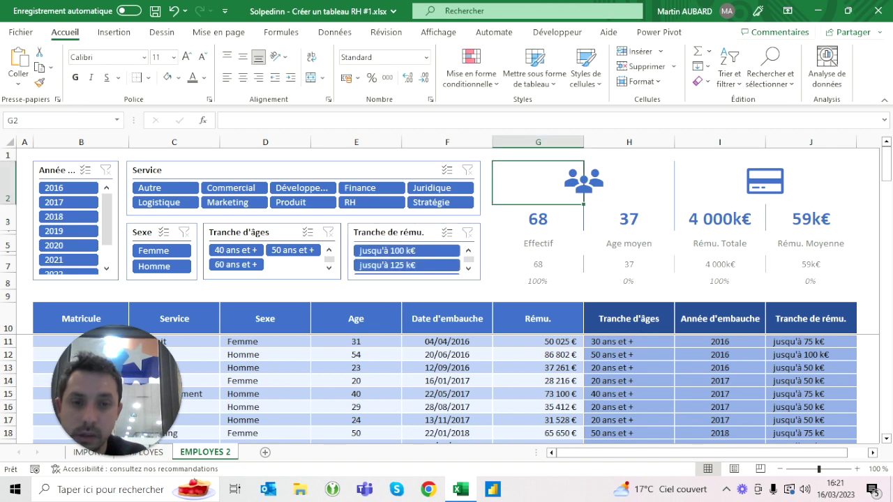
pyautogui.moveTo(537, 264); pyautogui.dragTo(810, 264)
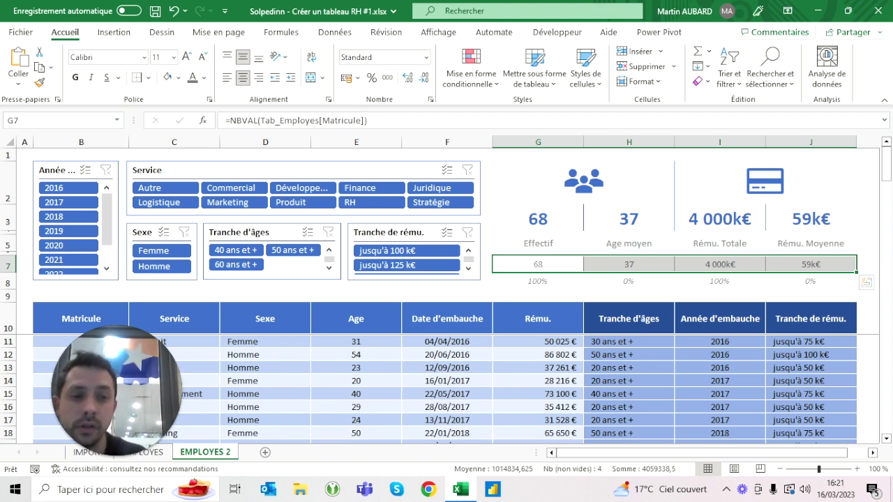
pyautogui.click(719, 264)
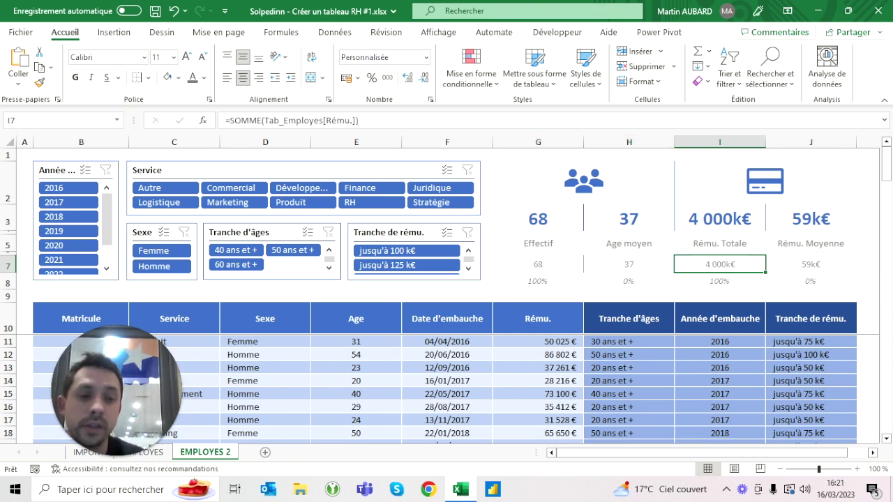
pyautogui.click(811, 281)
pyautogui.click(811, 265)
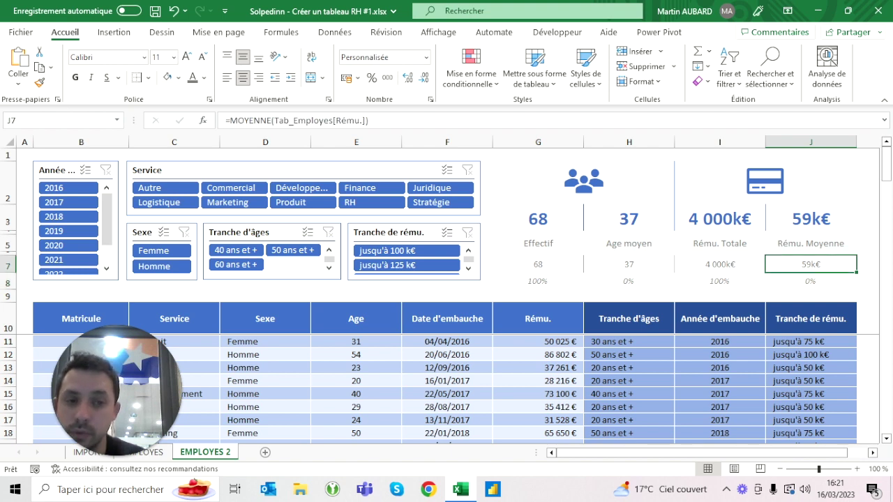
pyautogui.click(538, 264)
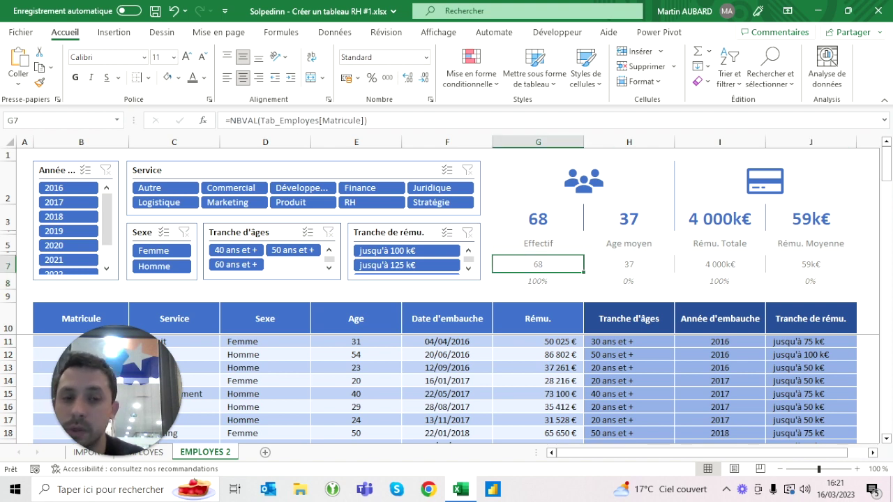
pyautogui.click(408, 250)
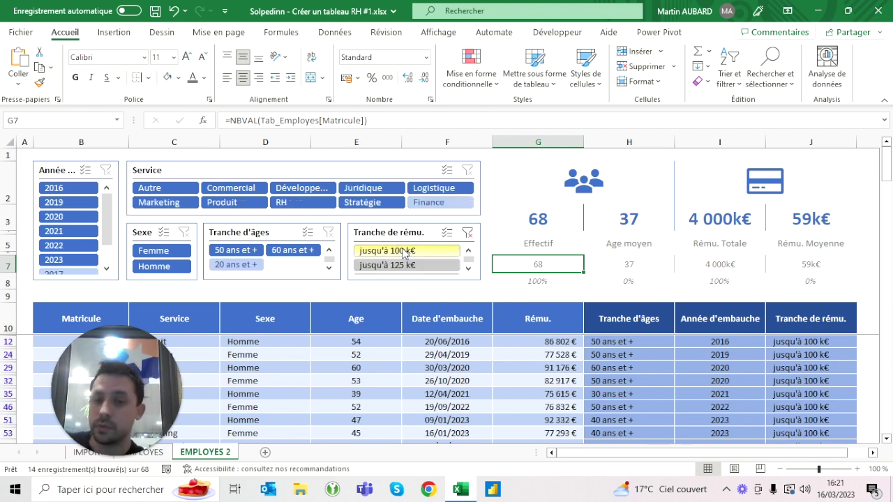
pyautogui.click(468, 233)
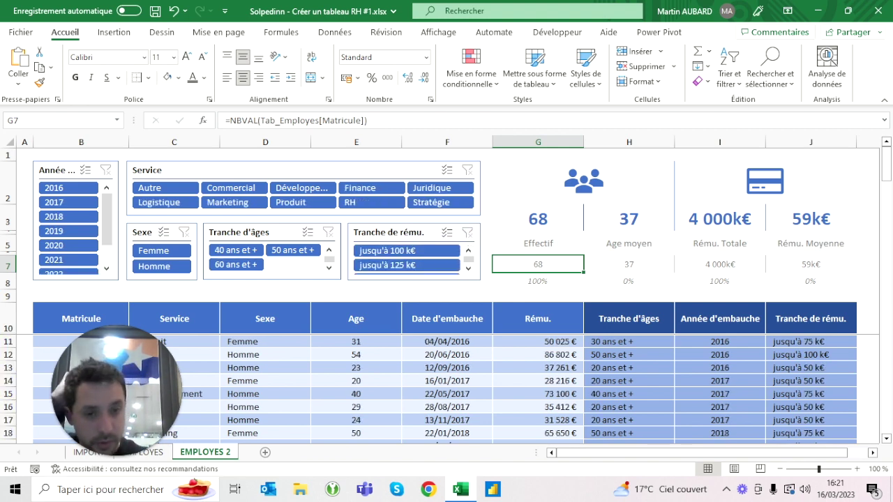
pyautogui.press('F2')
pyautogui.press('Home')
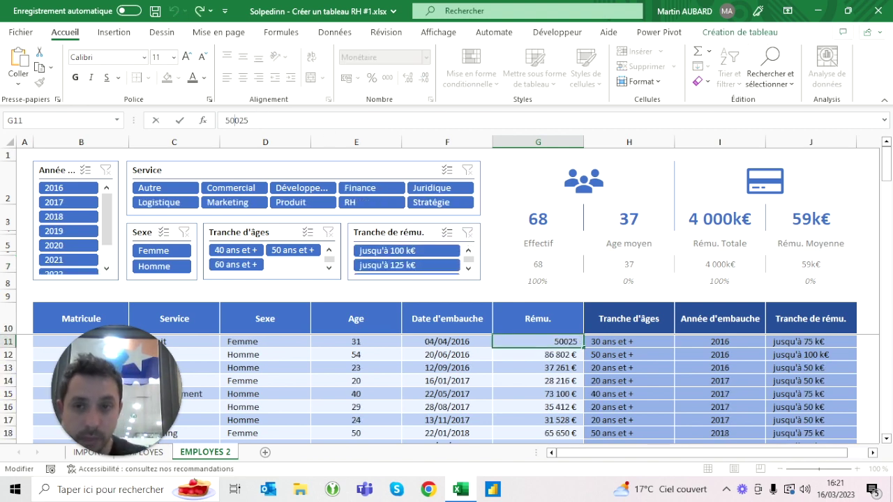
pyautogui.press('Delete')
pyautogui.press('Delete')
pyautogui.write('500')
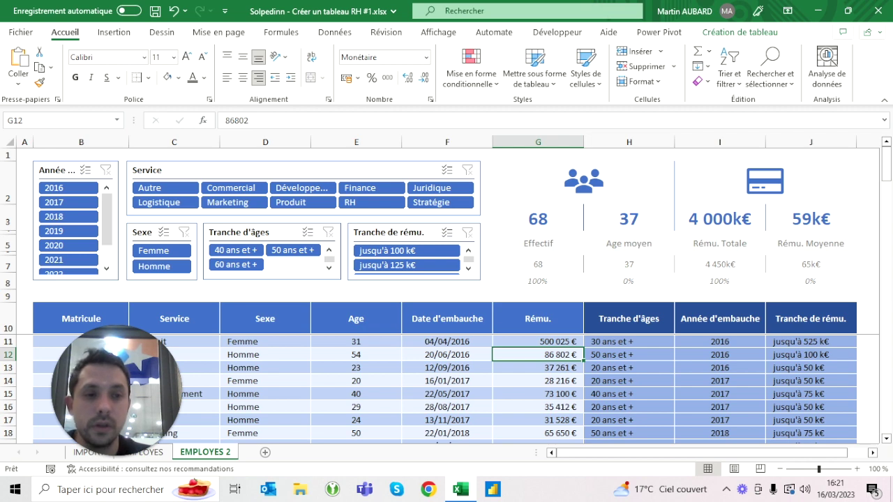
pyautogui.click(538, 341)
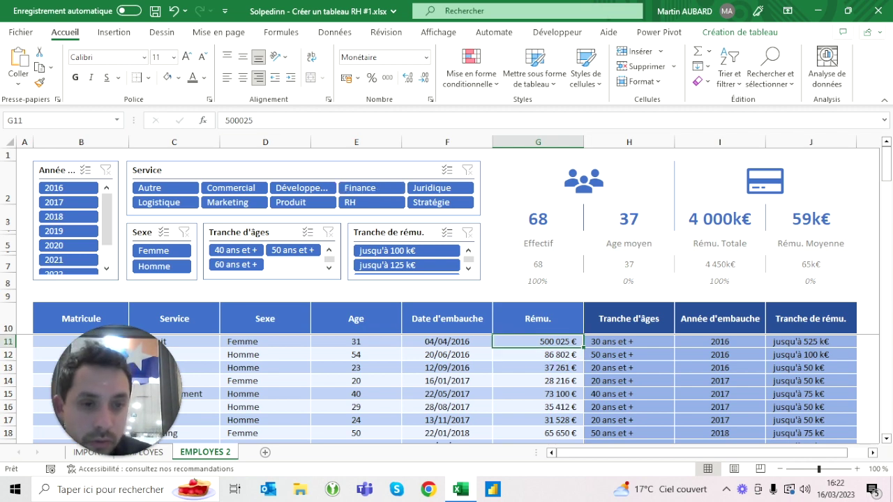
pyautogui.click(719, 219)
pyautogui.keyDown('shift'); pyautogui.click(811, 220); pyautogui.keyUp('shift')
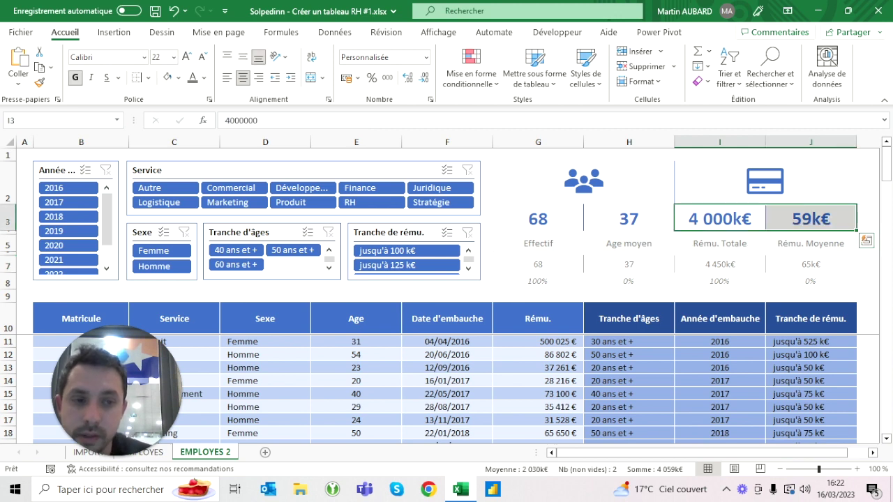
pyautogui.hotkey('ctrl', 'z')
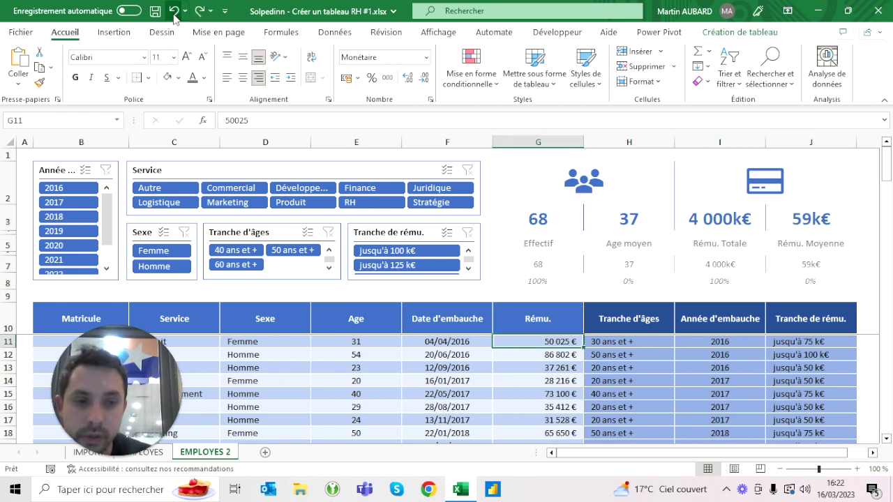
pyautogui.click(811, 264)
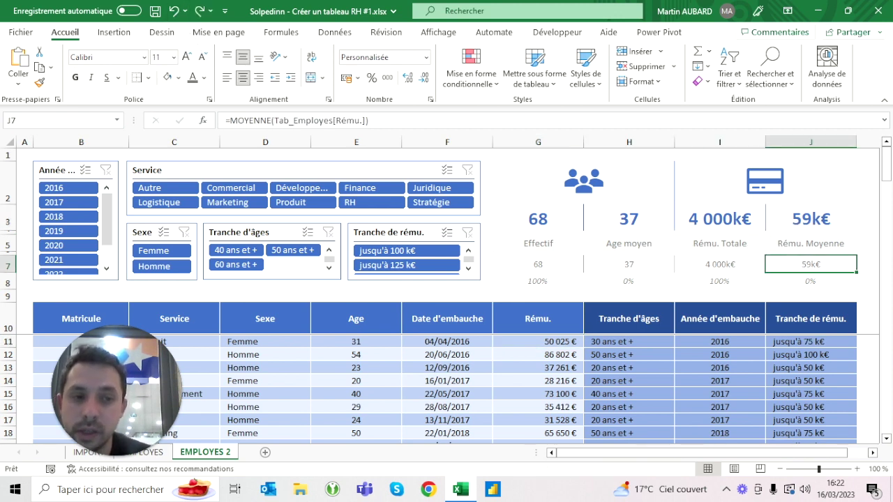
pyautogui.click(200, 12)
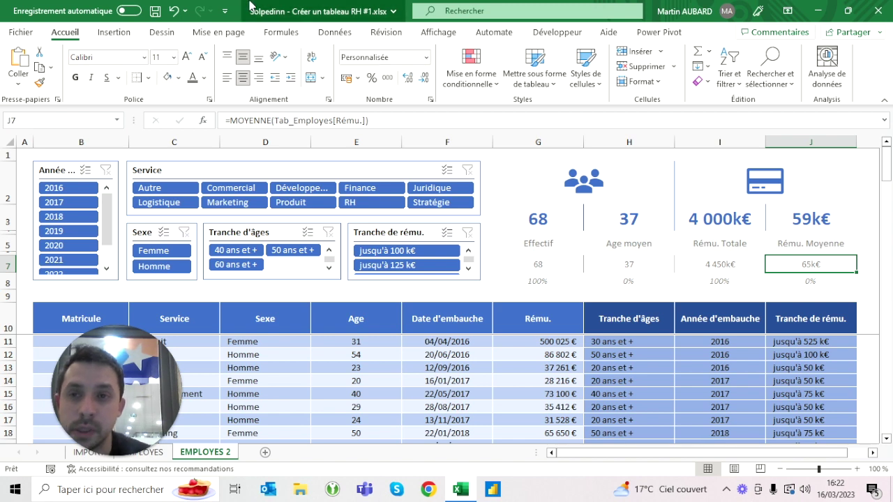
pyautogui.click(175, 12)
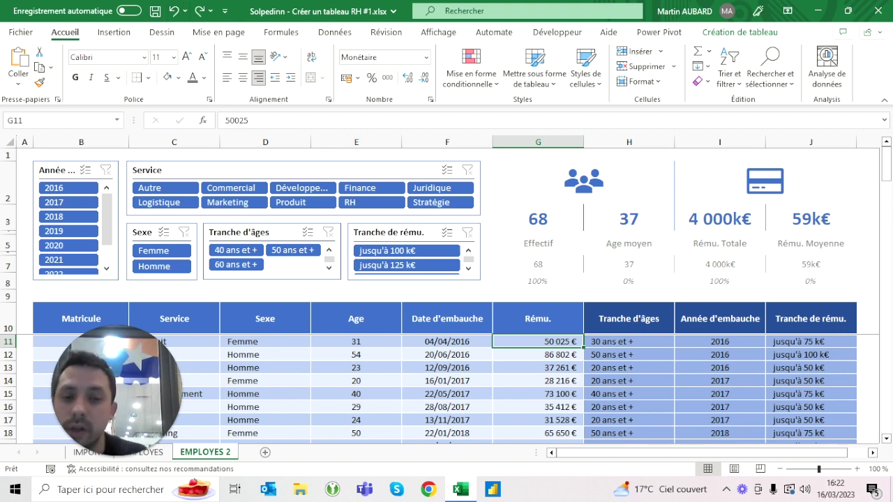
pyautogui.moveTo(538, 219); pyautogui.dragTo(811, 218)
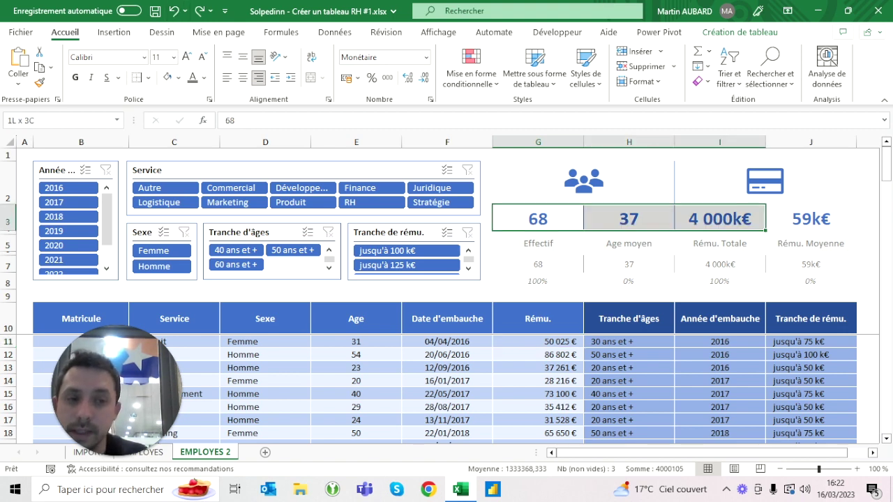
pyautogui.click(402, 212)
pyautogui.press('Tab')
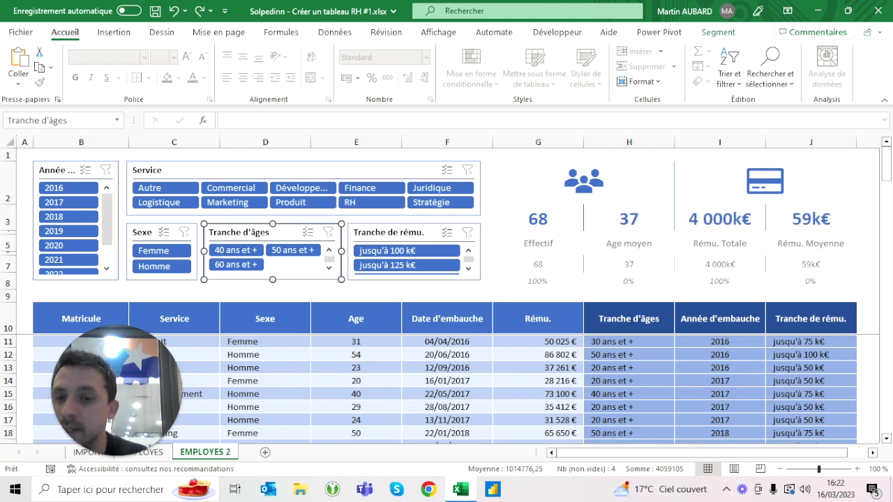
pyautogui.click(160, 251)
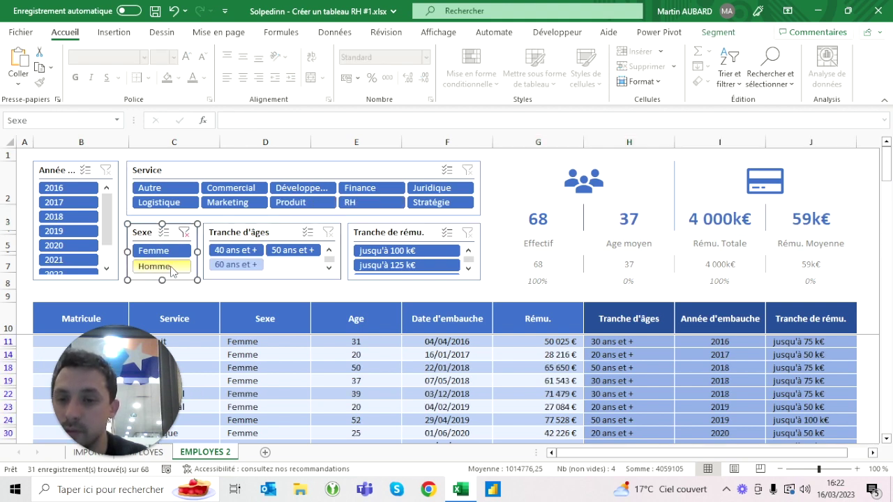
pyautogui.click(171, 267)
pyautogui.click(184, 232)
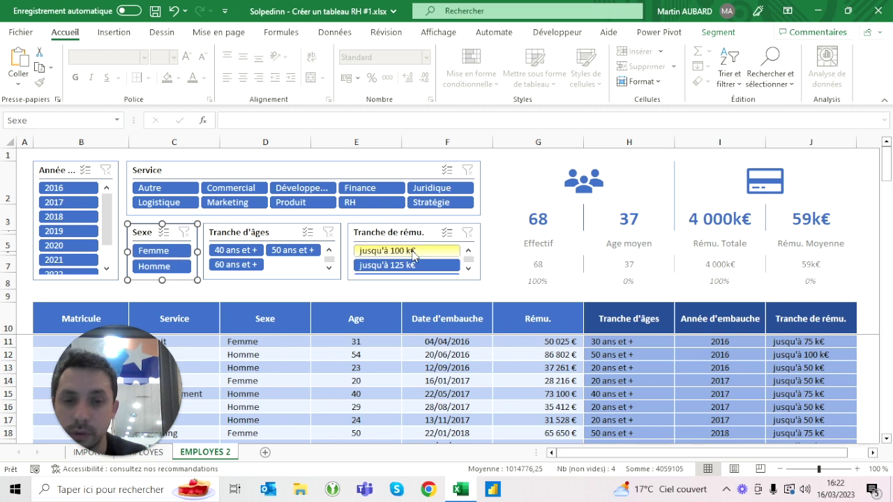
pyautogui.click(161, 251)
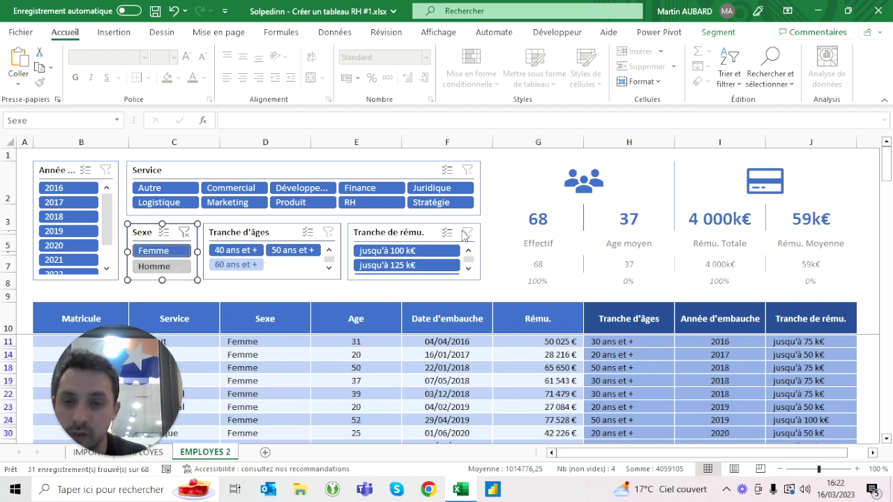
pyautogui.click(185, 232)
pyautogui.click(538, 218)
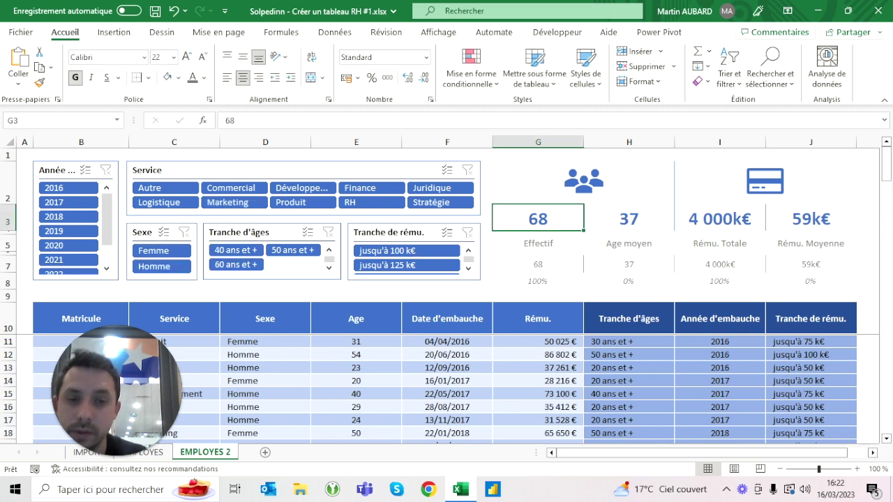
pyautogui.click(538, 264)
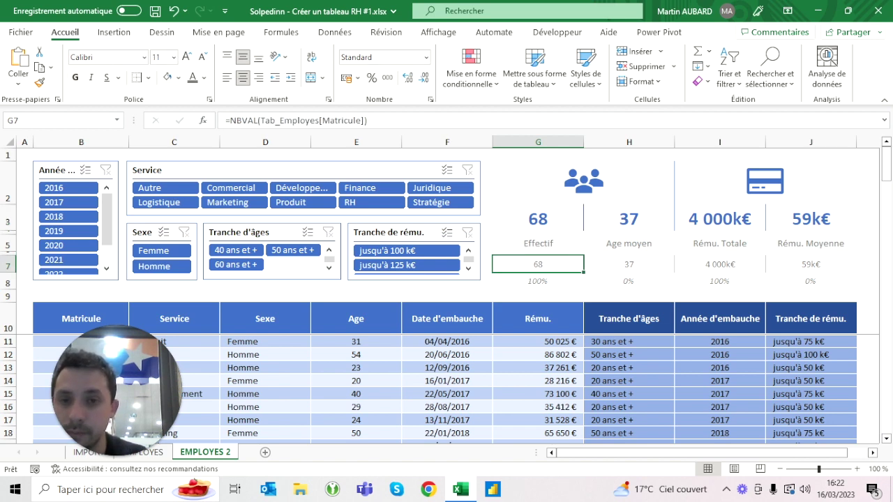
pyautogui.moveTo(363, 120); pyautogui.dragTo(320, 120)
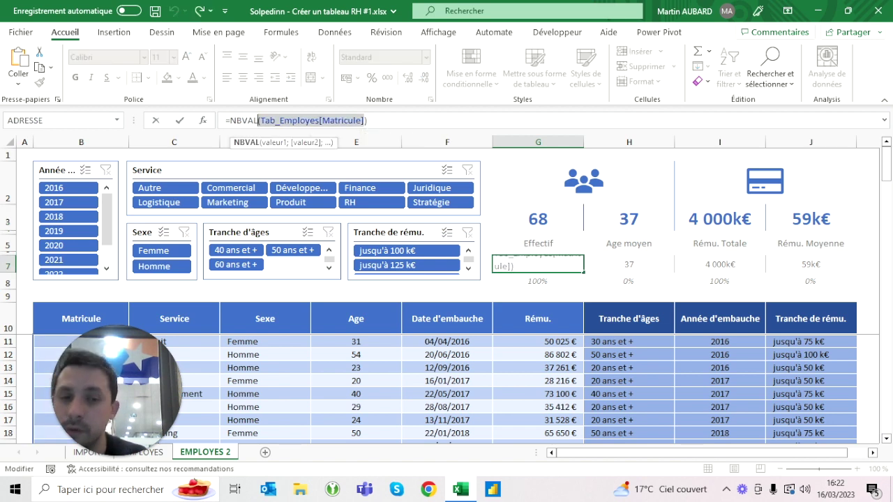
pyautogui.click(538, 219)
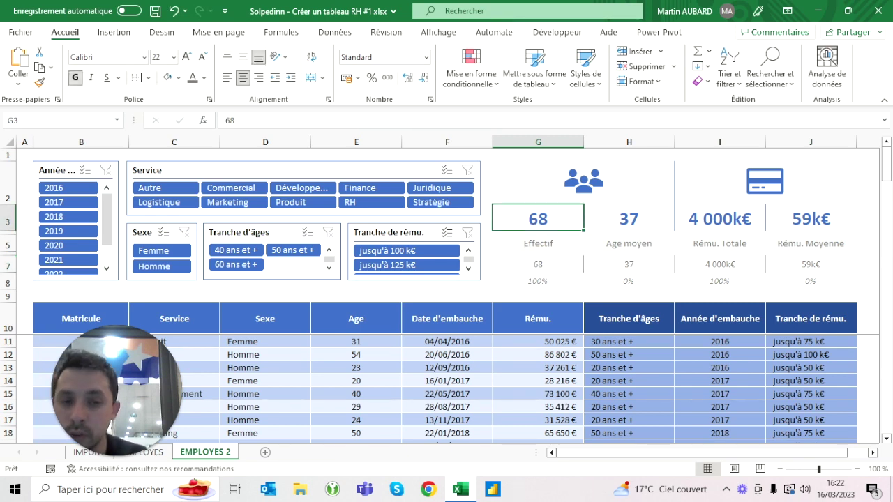
pyautogui.press('Down')
pyautogui.click(234, 121)
# Enter =AGREGAT(3;5;Tab_Employes[Matricule]) in G3 so the headcount counts only visible rows (68)
pyautogui.press('Escape')
pyautogui.click(538, 218)
pyautogui.write('=')
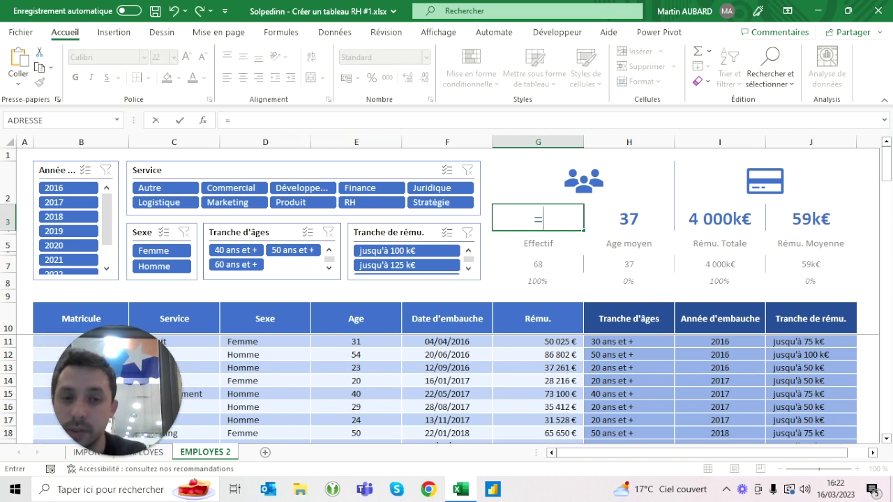
pyautogui.write('agre')
pyautogui.press('Tab')
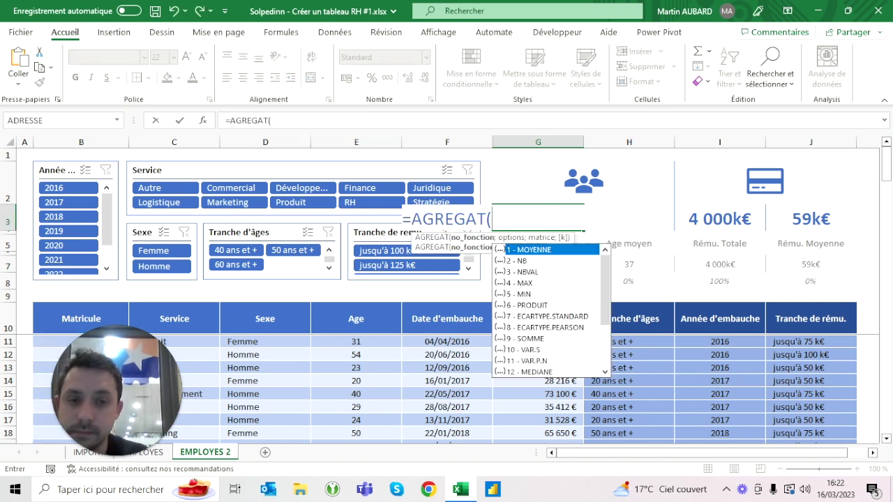
pyautogui.doubleClick(530, 273)
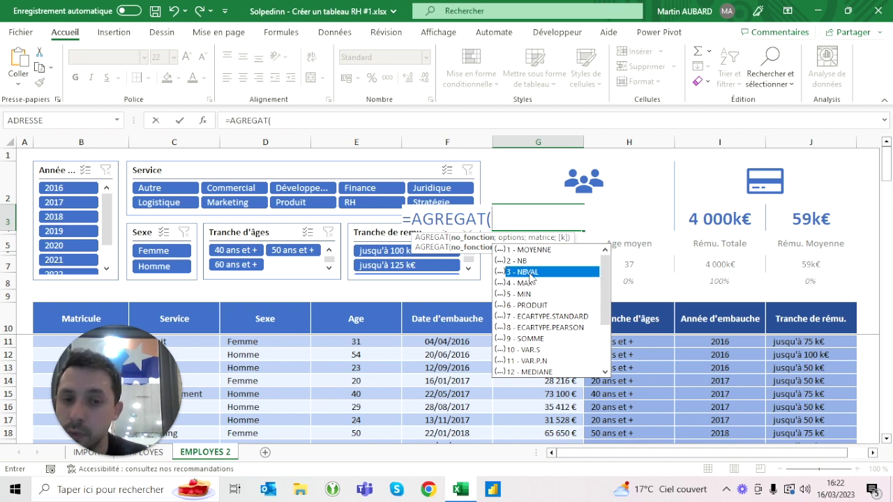
pyautogui.write('3;')
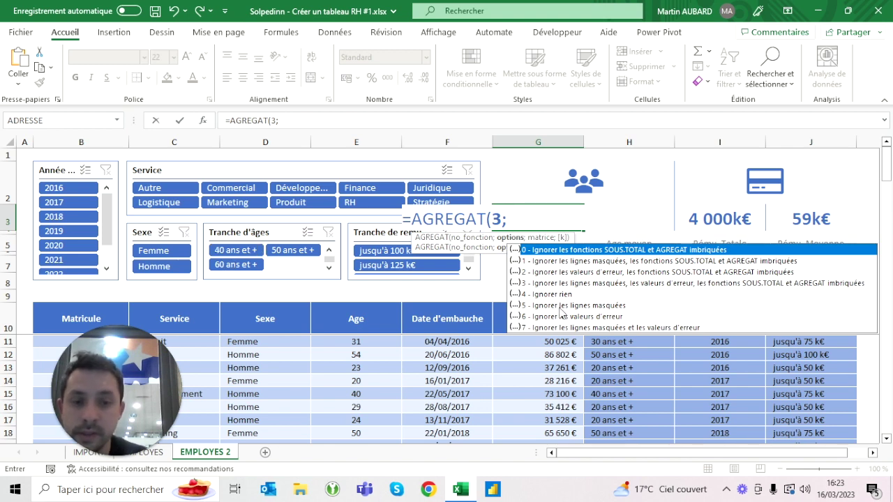
pyautogui.click(561, 307)
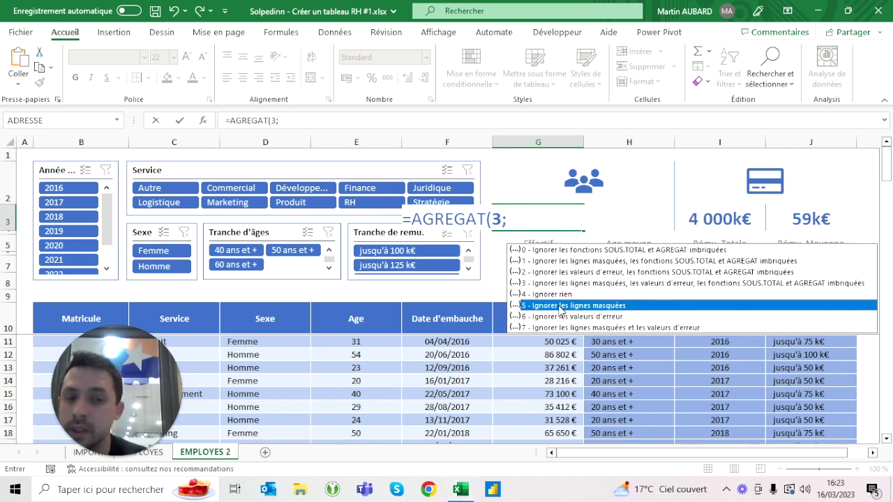
pyautogui.doubleClick(561, 307)
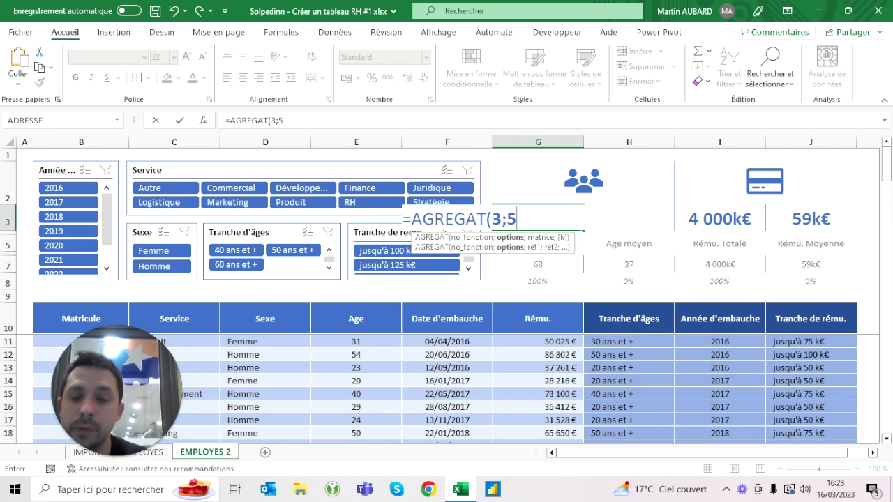
pyautogui.write(';')
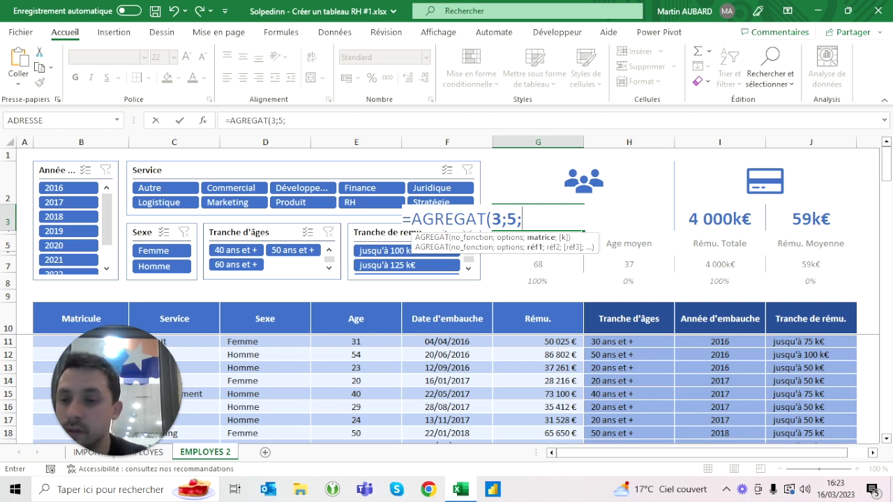
pyautogui.click(81, 304)
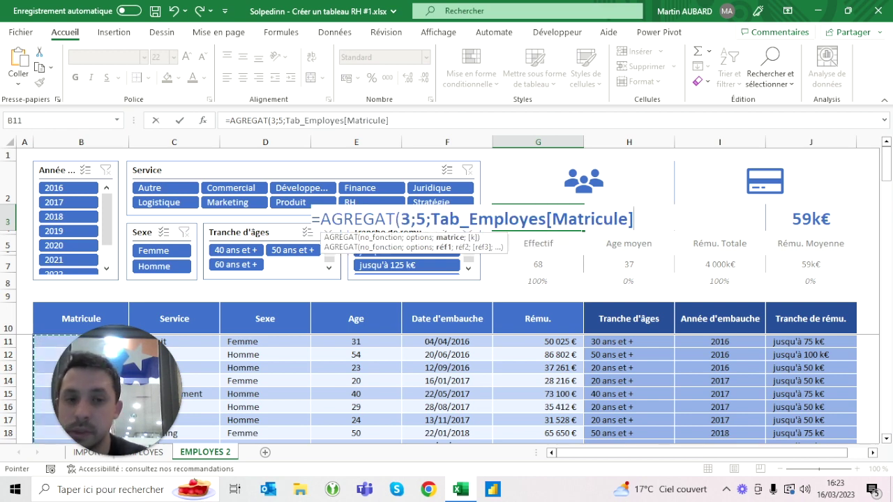
pyautogui.write(')')
pyautogui.press('Return')
pyautogui.click(538, 218)
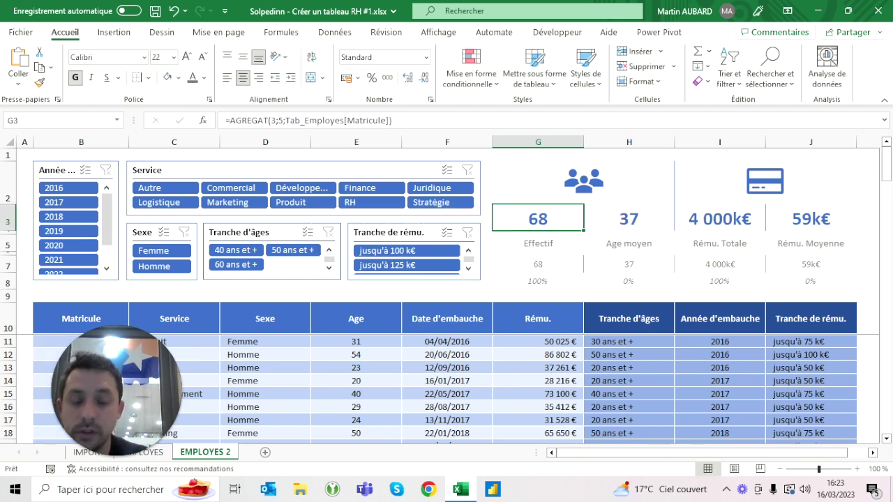
pyautogui.click(153, 250)
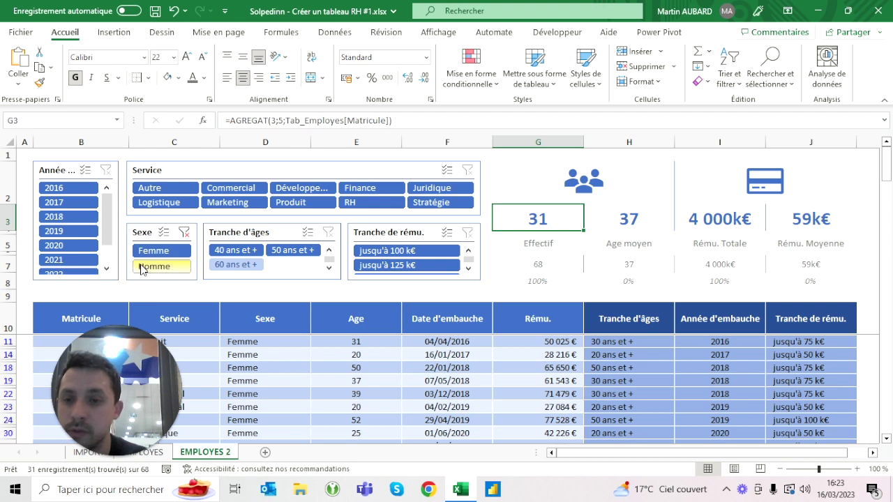
pyautogui.click(143, 267)
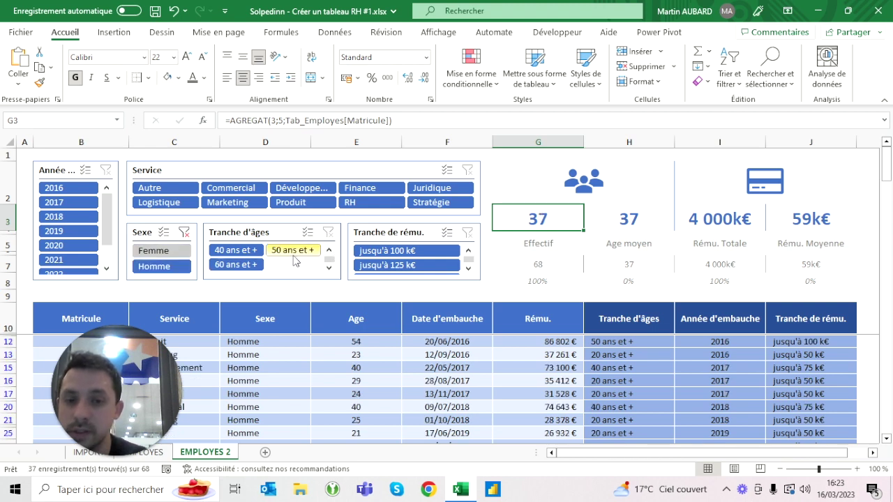
pyautogui.click(187, 235)
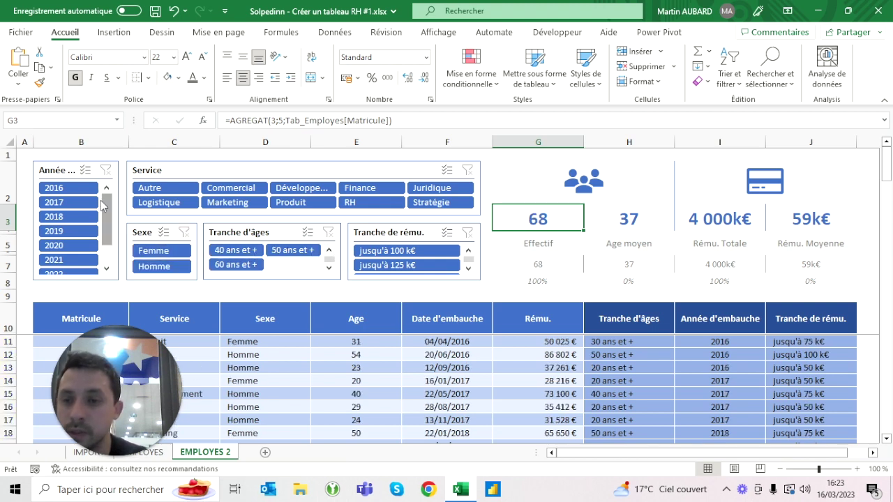
pyautogui.click(75, 191)
pyautogui.click(77, 203)
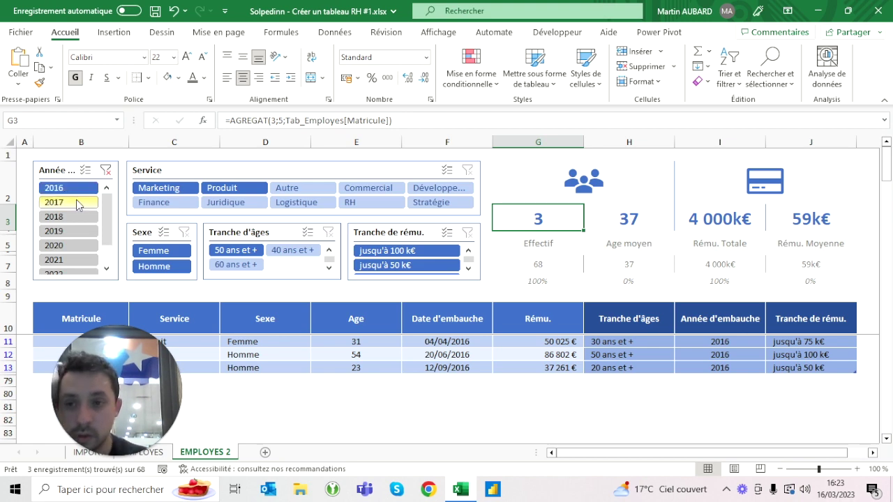
pyautogui.click(106, 170)
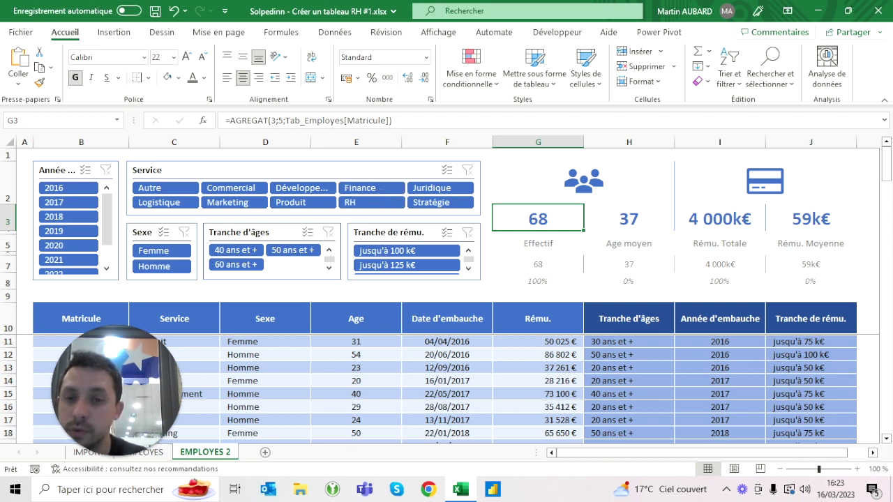
pyautogui.click(376, 212)
pyautogui.click(252, 231)
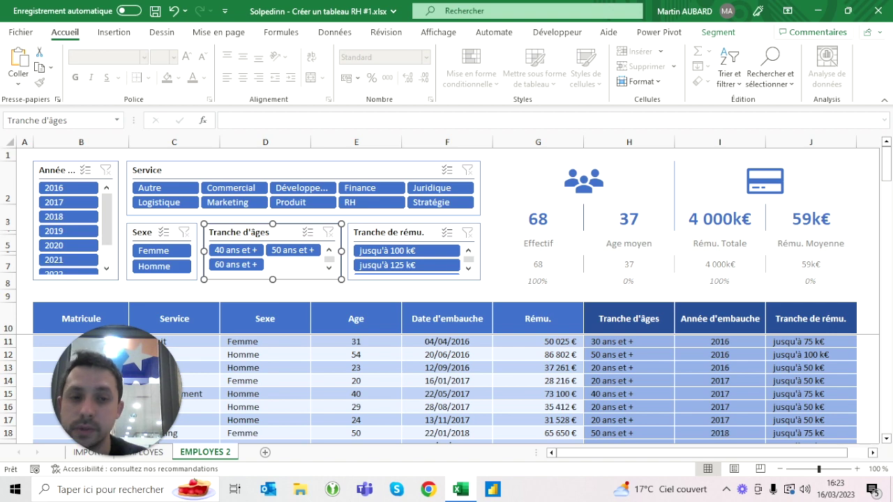
# Enter =AGREGAT(1;5;Tab_Employes[Age]) in H3 and remove its decimals so it displays 37
pyautogui.click(629, 218)
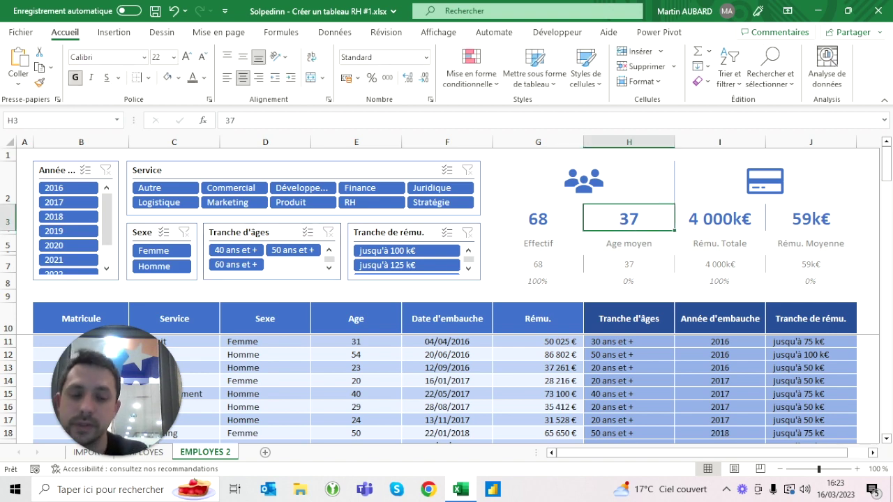
pyautogui.write('=agre')
pyautogui.press('Tab')
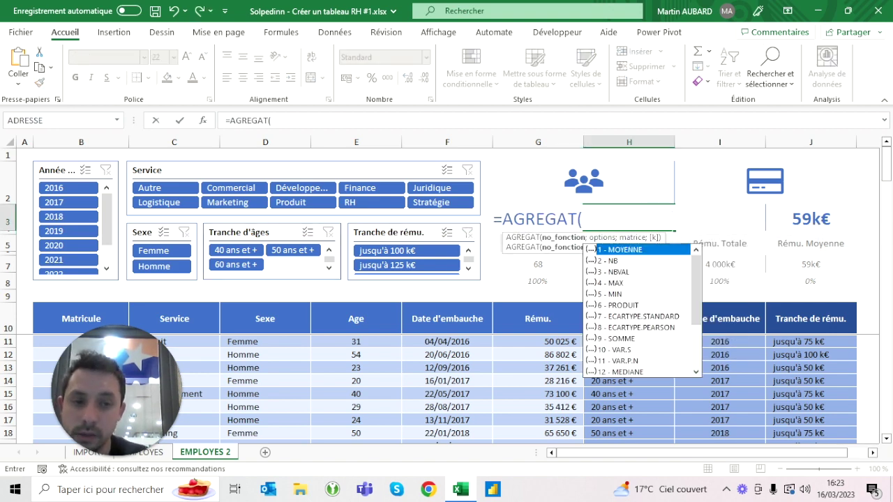
pyautogui.doubleClick(622, 250)
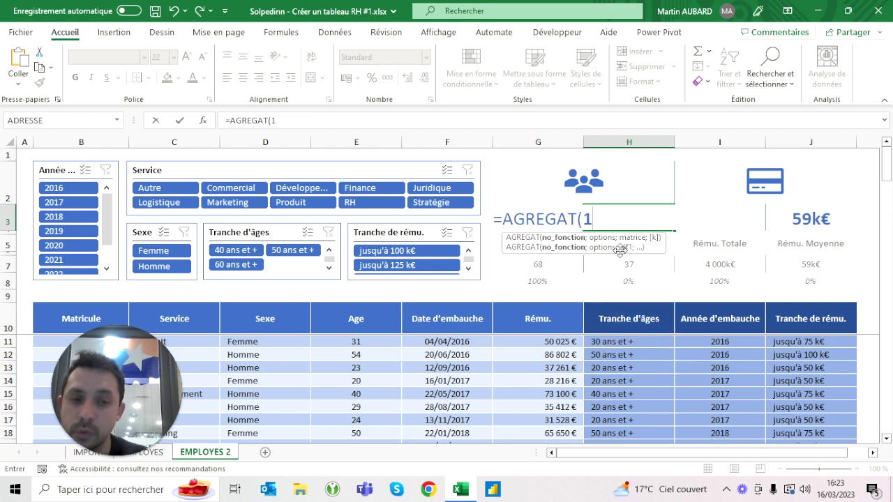
pyautogui.write(';')
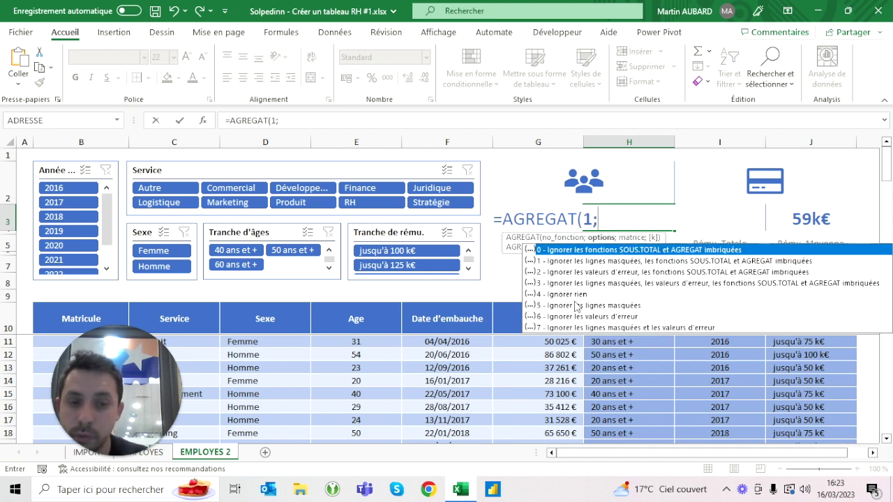
pyautogui.doubleClick(570, 307)
pyautogui.write(';')
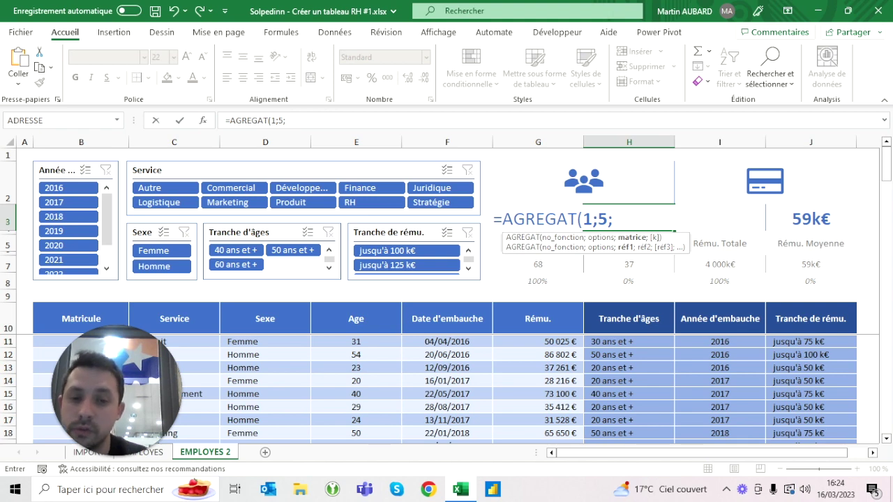
pyautogui.click(356, 307)
pyautogui.write(')')
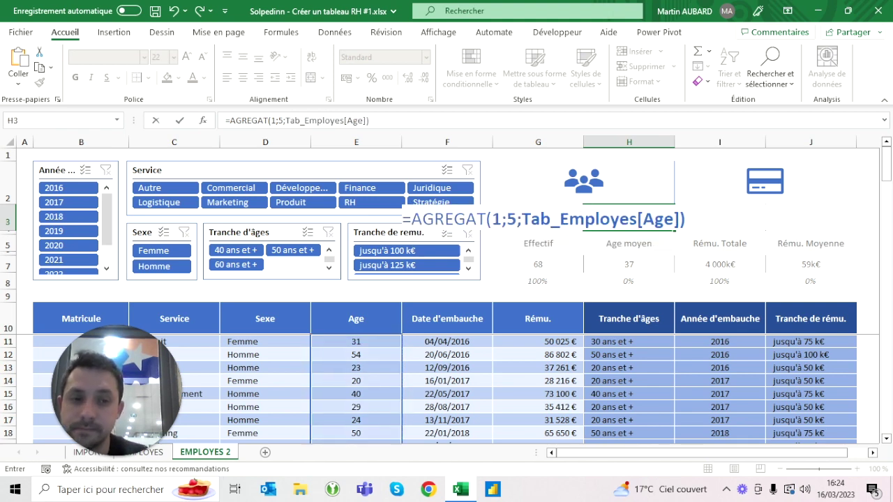
pyautogui.hotkey('ctrl', 'Return')
pyautogui.click(425, 78)
pyautogui.click(425, 77)
pyautogui.click(425, 77)
pyautogui.click(424, 77)
pyautogui.click(424, 77)
pyautogui.press('Right')
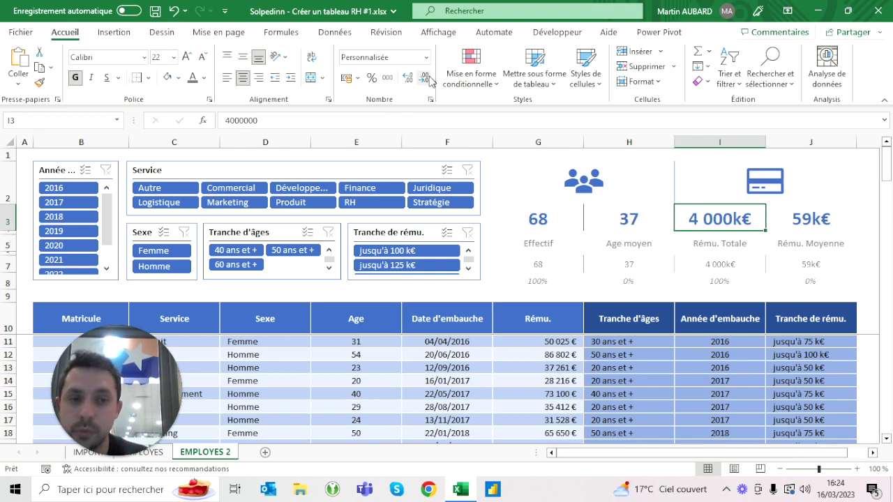
pyautogui.write('=ag')
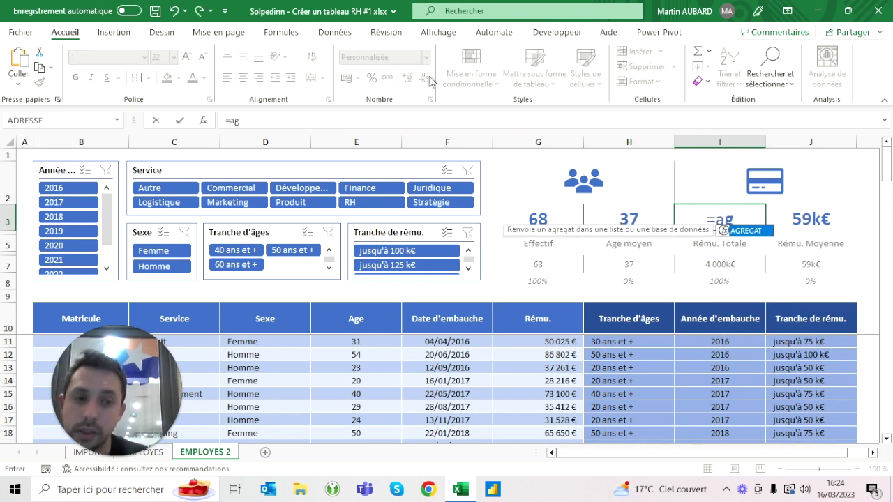
pyautogui.press('Tab')
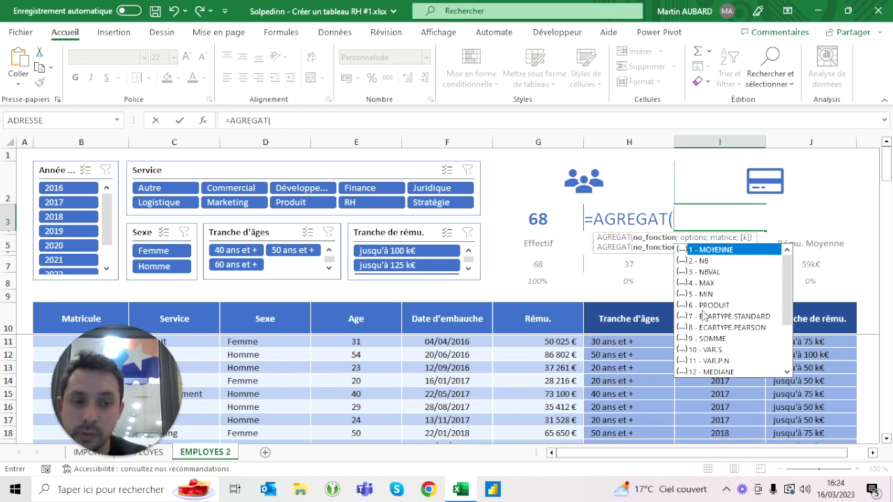
pyautogui.doubleClick(713, 339)
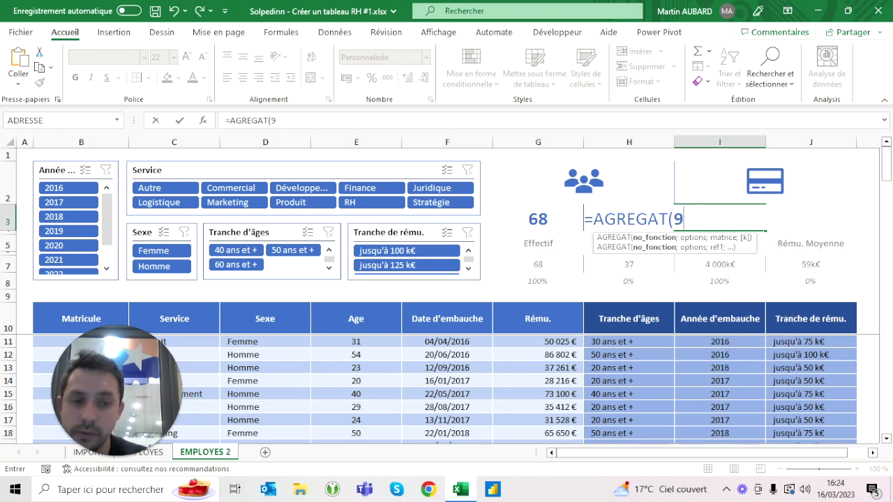
pyautogui.write(';5;')
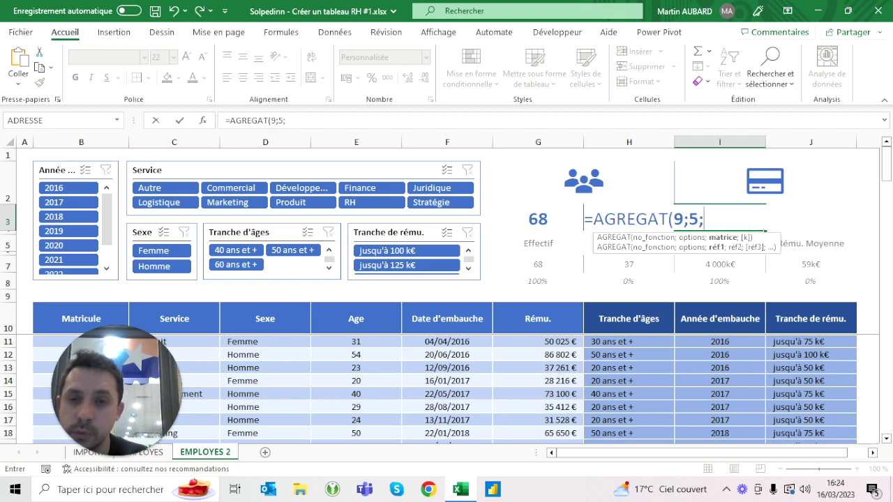
pyautogui.click(538, 314)
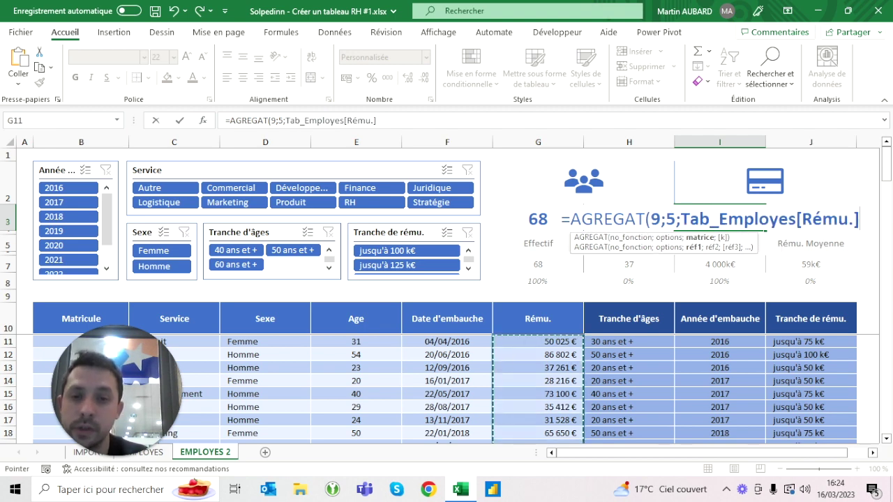
pyautogui.press('Tab')
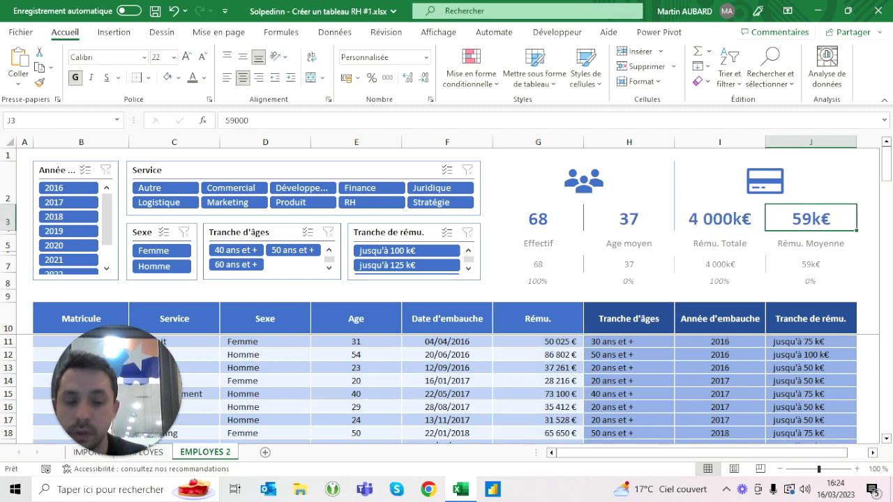
pyautogui.write('=ag')
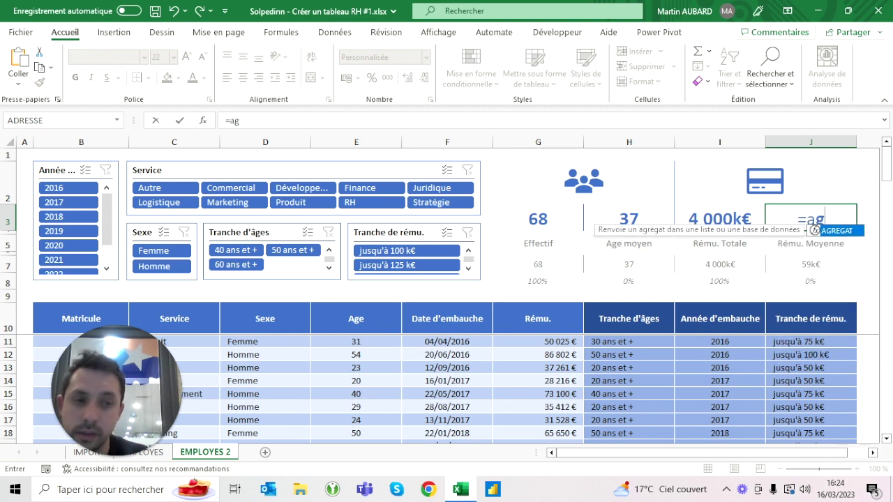
pyautogui.press('Tab')
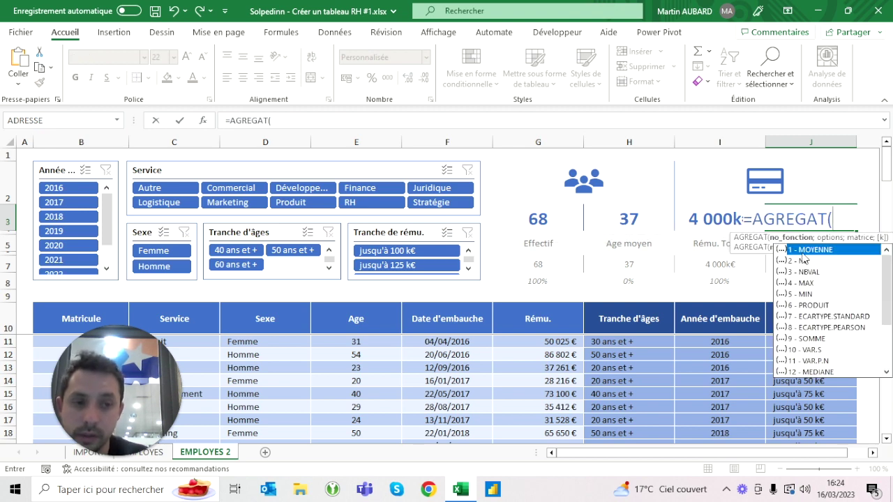
pyautogui.doubleClick(808, 252)
pyautogui.write(';')
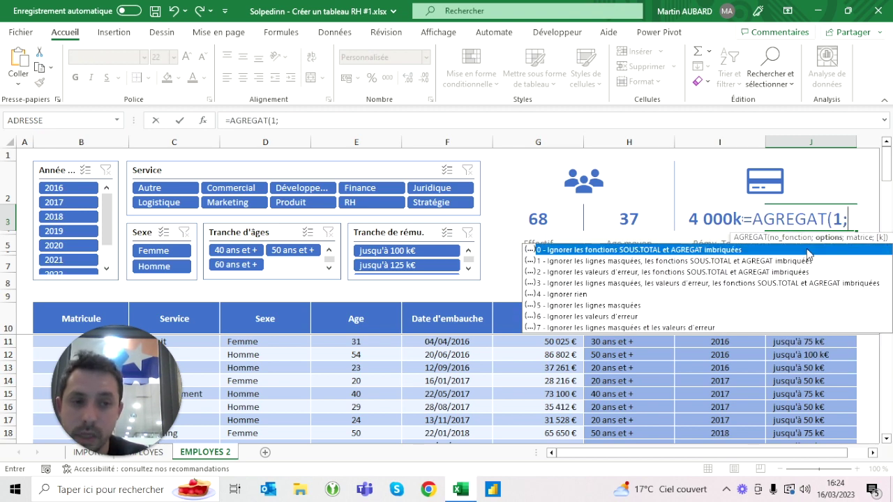
pyautogui.doubleClick(808, 304)
pyautogui.write(';')
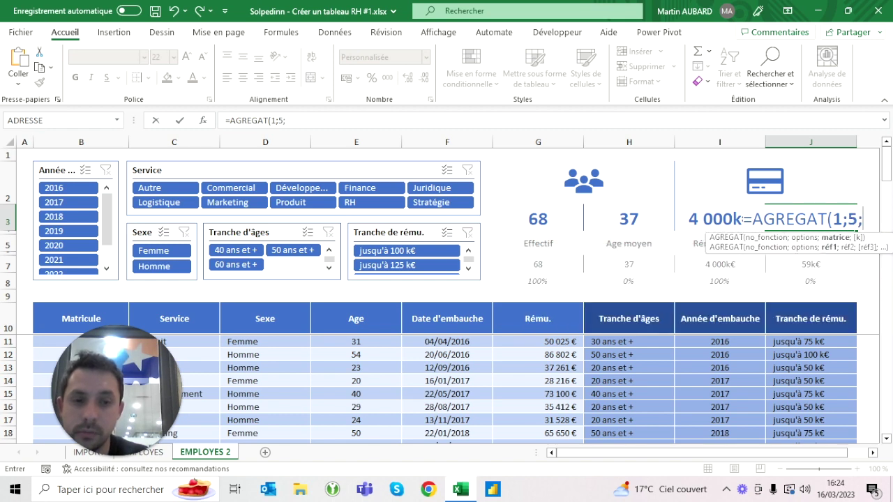
pyautogui.click(538, 305)
pyautogui.write(')')
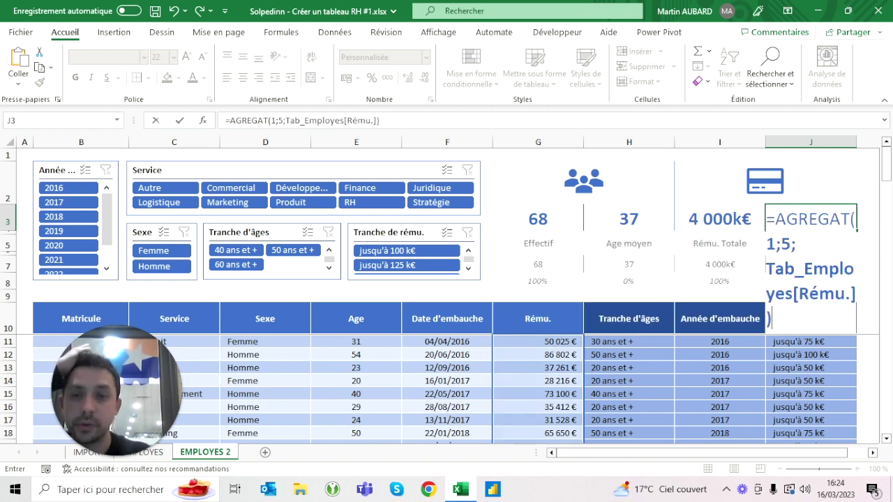
pyautogui.hotkey('ctrl', 'Return')
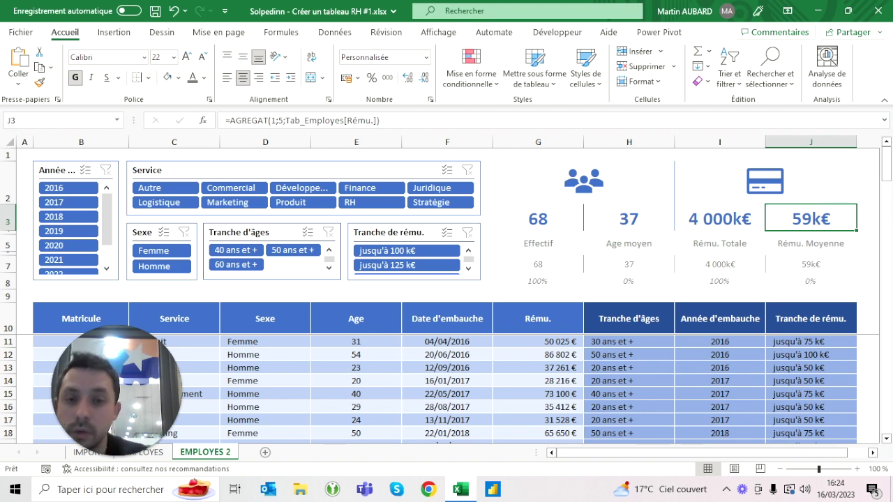
pyautogui.click(368, 190)
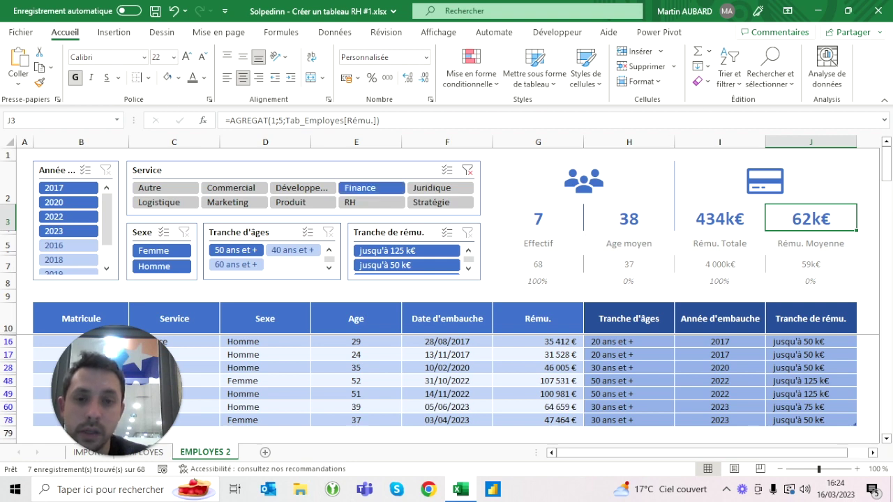
pyautogui.click(538, 219)
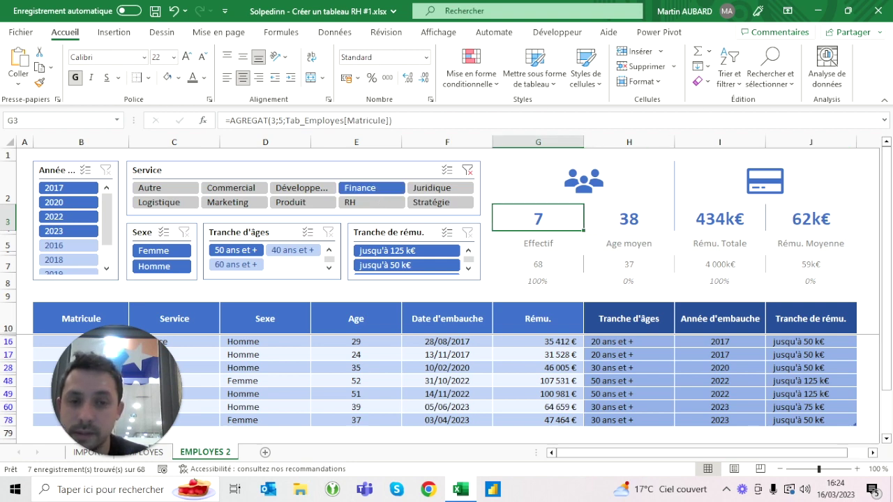
pyautogui.click(538, 264)
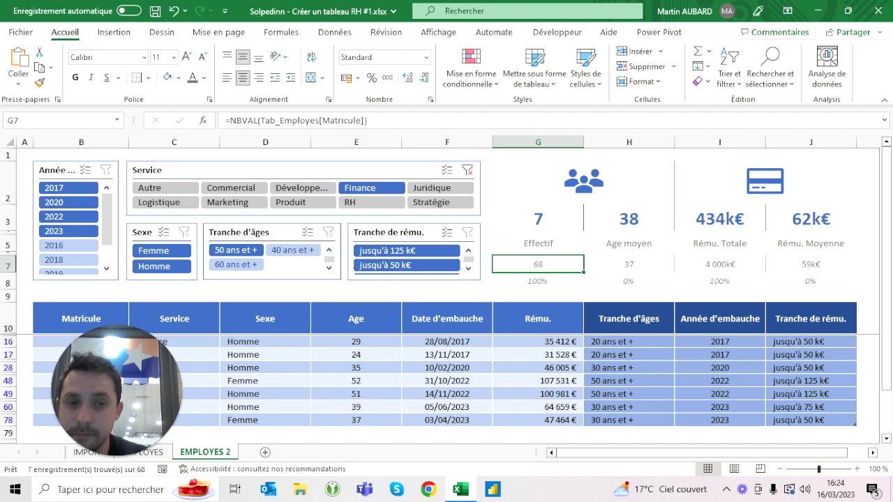
pyautogui.click(629, 218)
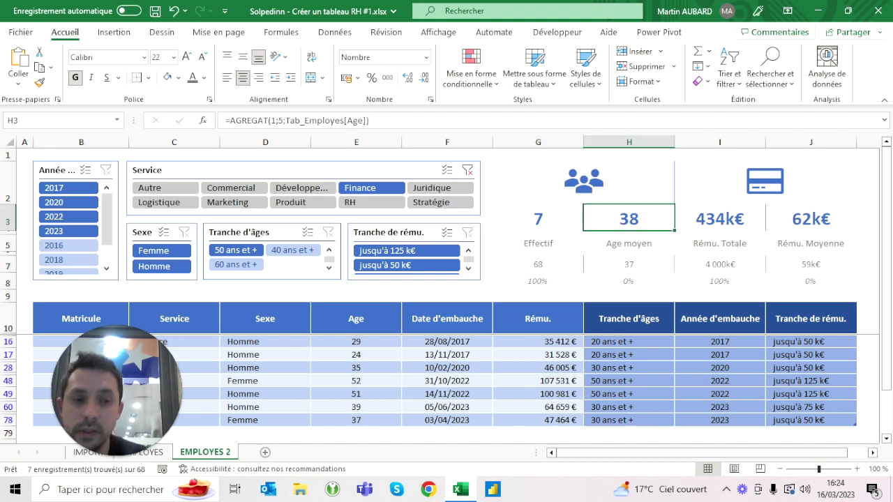
pyautogui.click(719, 219)
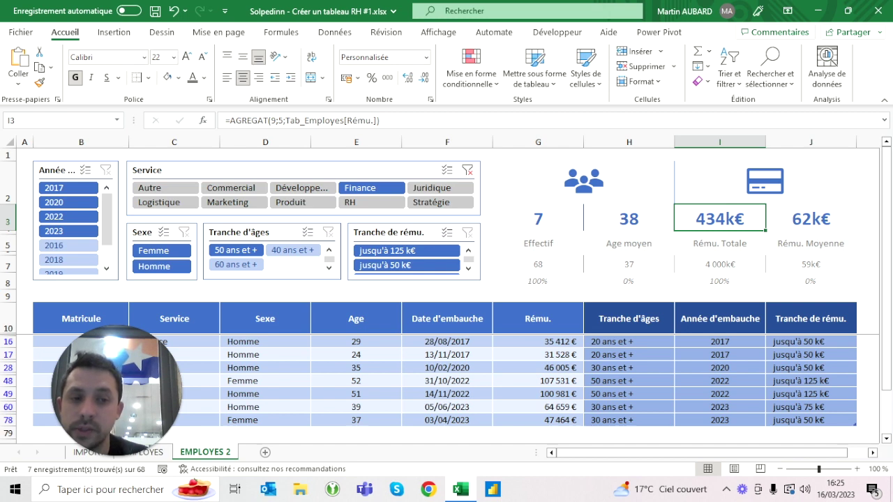
pyautogui.click(810, 219)
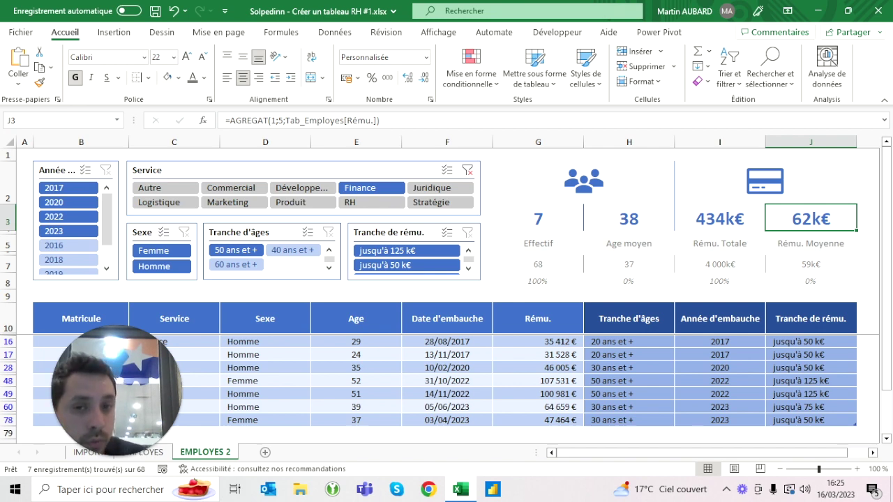
pyautogui.click(440, 204)
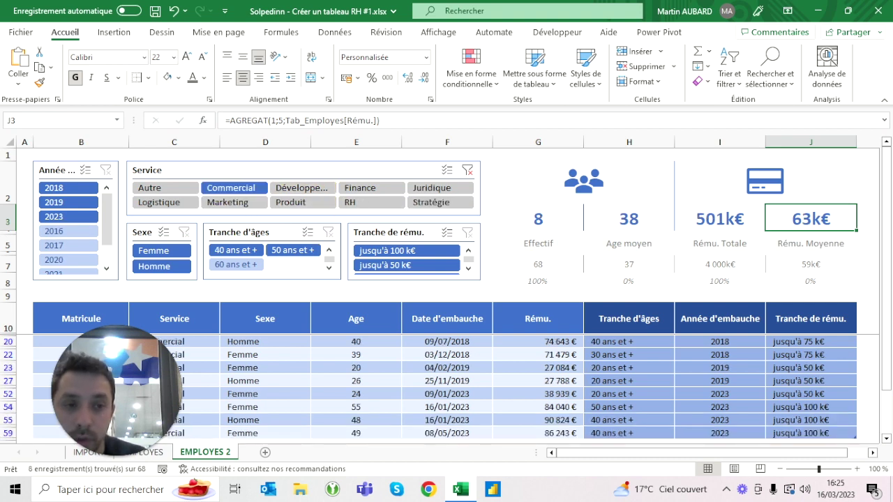
pyautogui.click(436, 188)
pyautogui.click(434, 202)
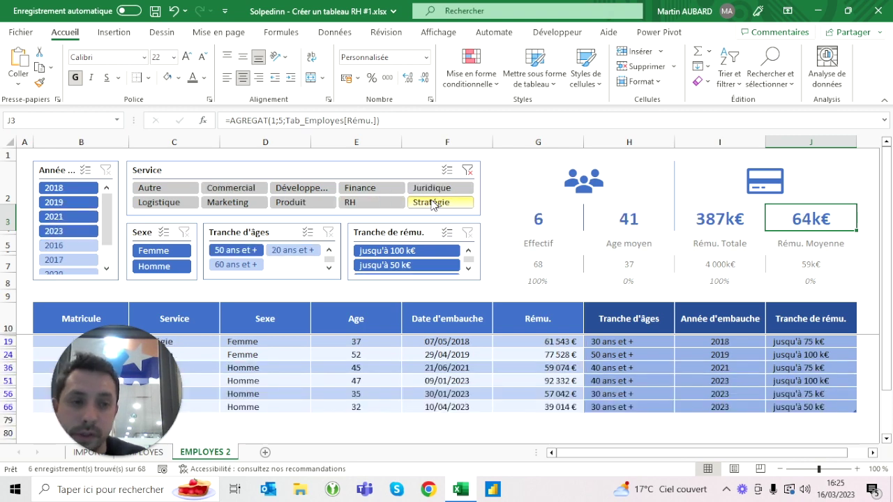
pyautogui.click(391, 206)
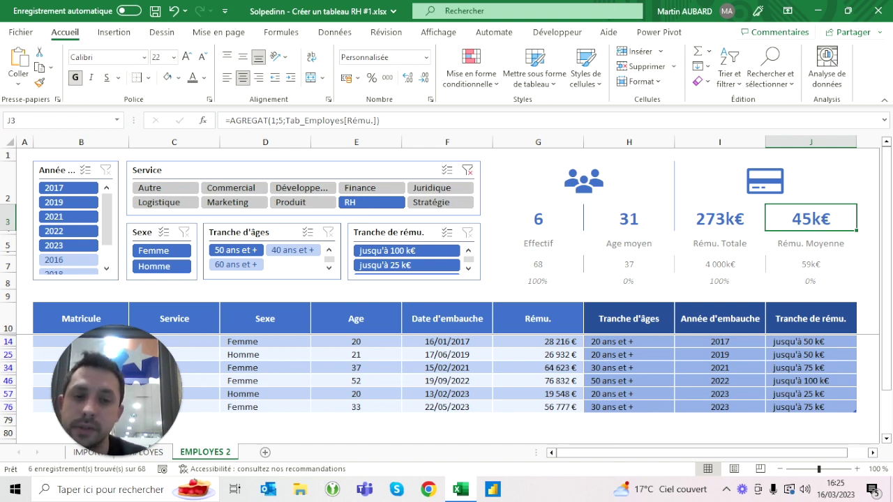
pyautogui.click(468, 169)
pyautogui.click(719, 218)
pyautogui.click(629, 218)
pyautogui.press('Down')
pyautogui.press('Down')
pyautogui.press('Down')
pyautogui.press('Left')
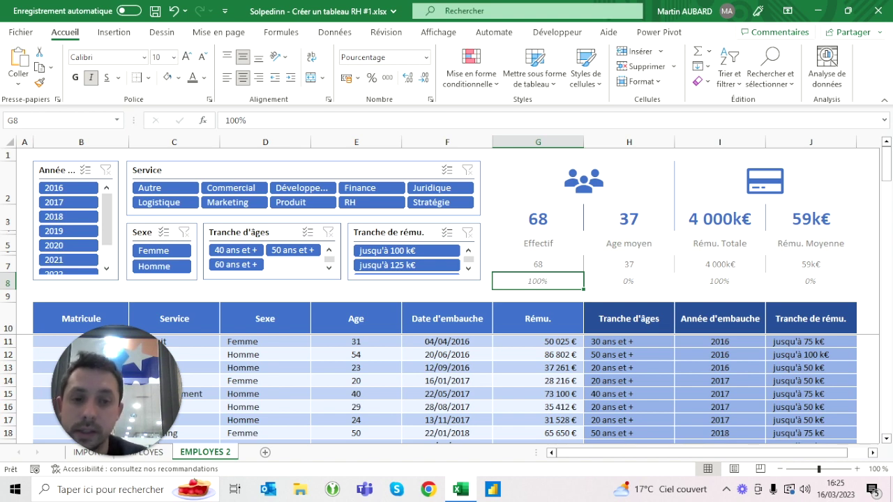
# Filter the Tranche d'âges slicer to 20 ans et +
pyautogui.hotkey('shift', 'Right')
pyautogui.hotkey('shift', 'Right')
pyautogui.hotkey('shift', 'Right')
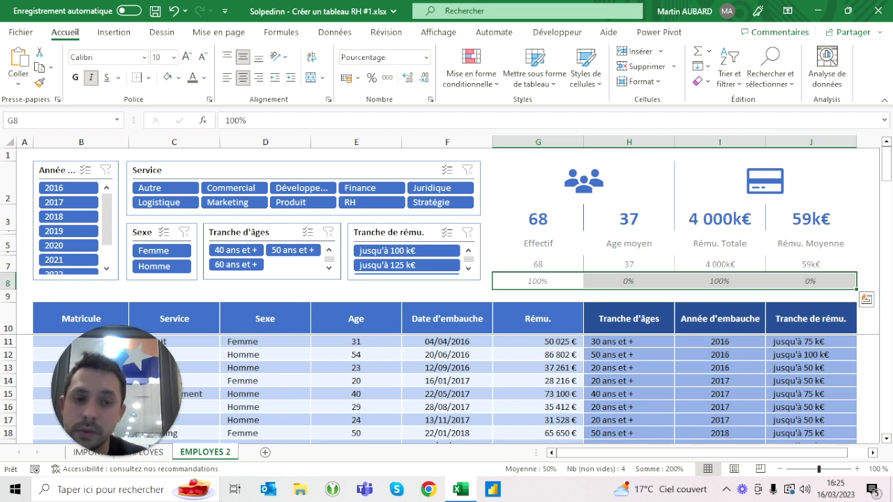
pyautogui.hotkey('shift', 'Left')
pyautogui.hotkey('shift', 'Left')
pyautogui.hotkey('shift', 'Left')
pyautogui.write('=')
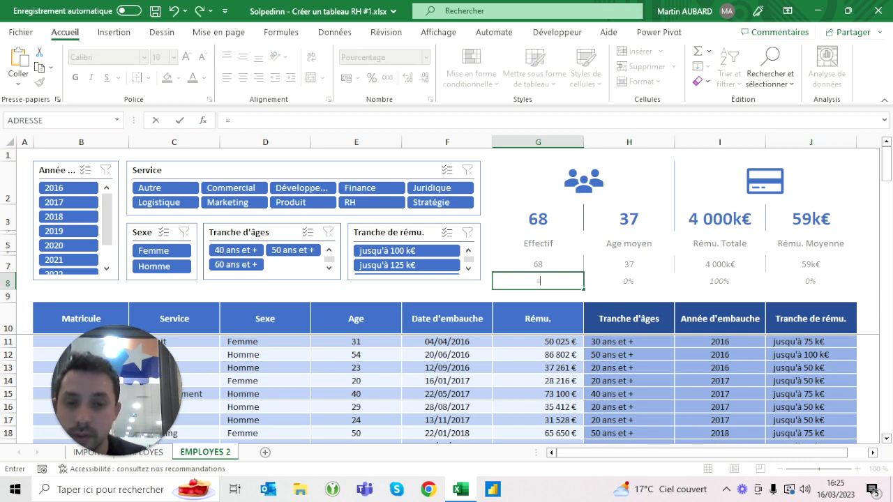
pyautogui.press('Escape')
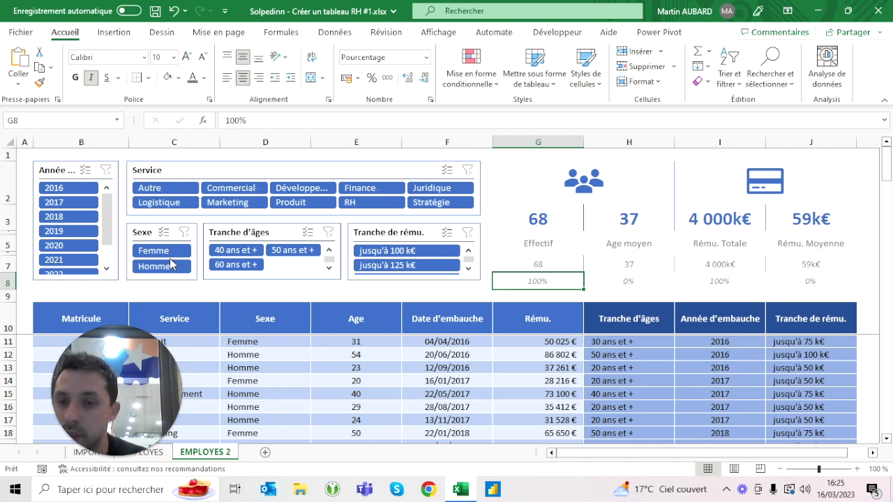
pyautogui.click(329, 251)
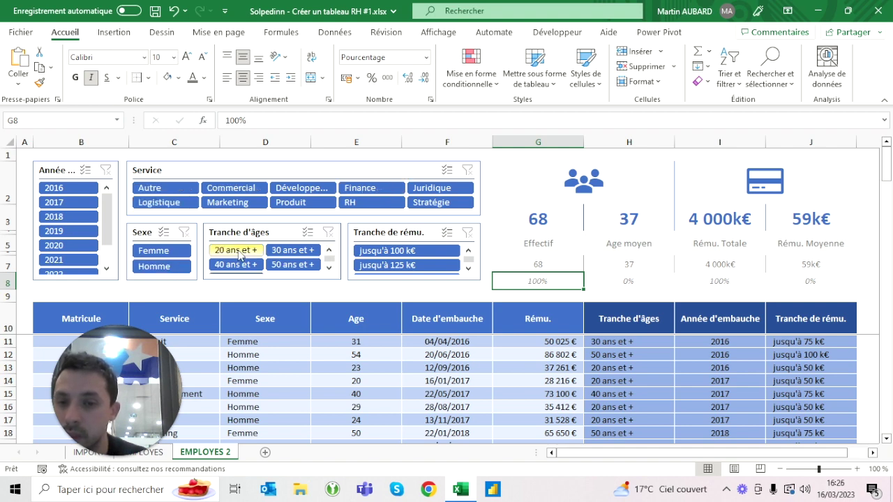
pyautogui.click(235, 253)
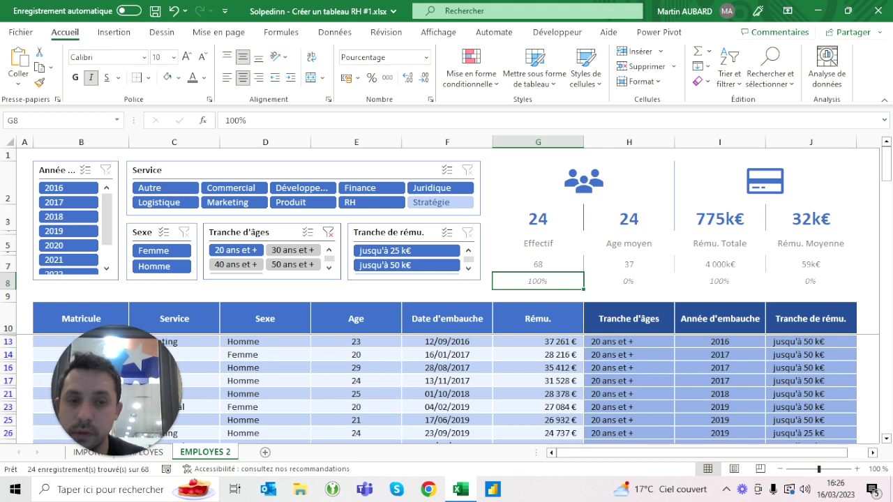
# Enter =G3/G7 in G8 to show the filtered headcount share, 35%
pyautogui.write('=')
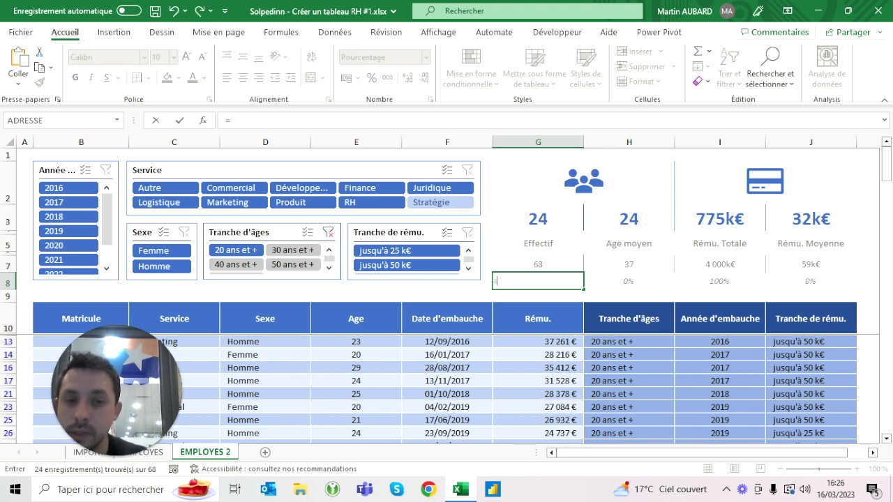
pyautogui.press('Up')
pyautogui.press('Up')
pyautogui.press('Up')
pyautogui.write('/')
pyautogui.press('Up')
pyautogui.press('Return')
pyautogui.press('Up')
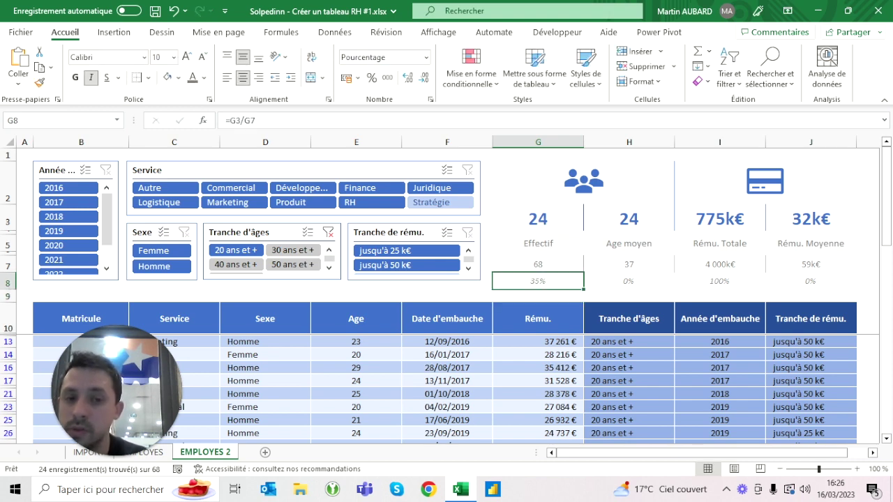
# Test the age filter with 60 ans et +, then set it back to 20 ans et +
pyautogui.click(329, 268)
pyautogui.click(255, 265)
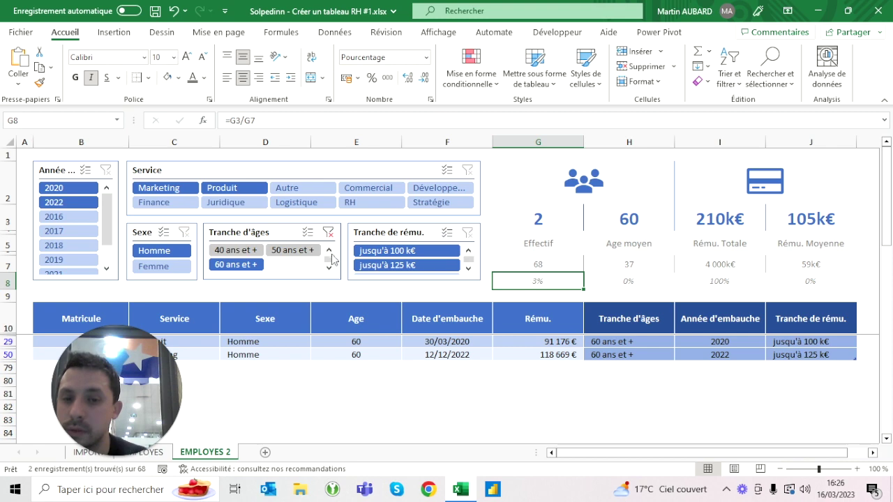
pyautogui.click(329, 250)
pyautogui.click(231, 251)
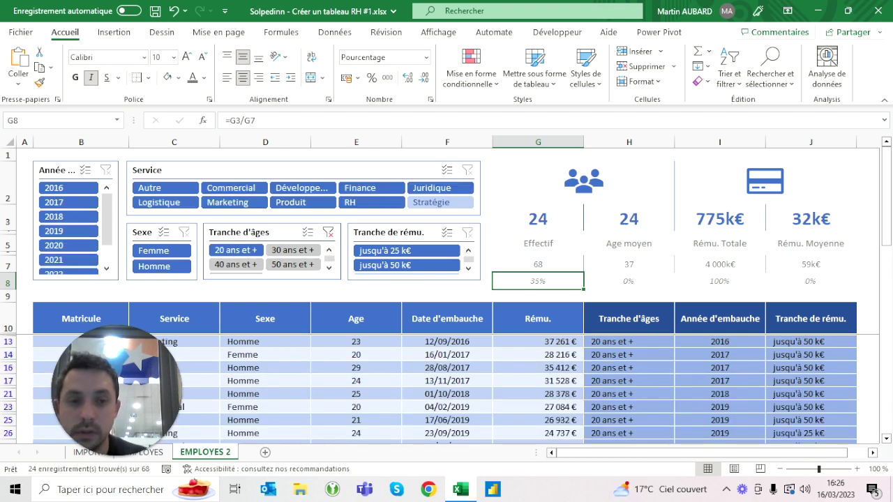
pyautogui.click(628, 281)
pyautogui.write('=')
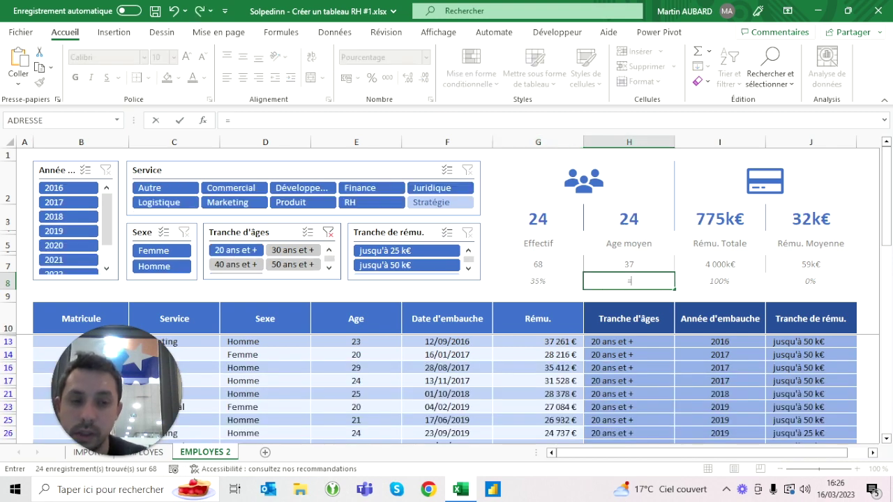
pyautogui.click(629, 219)
pyautogui.write('/')
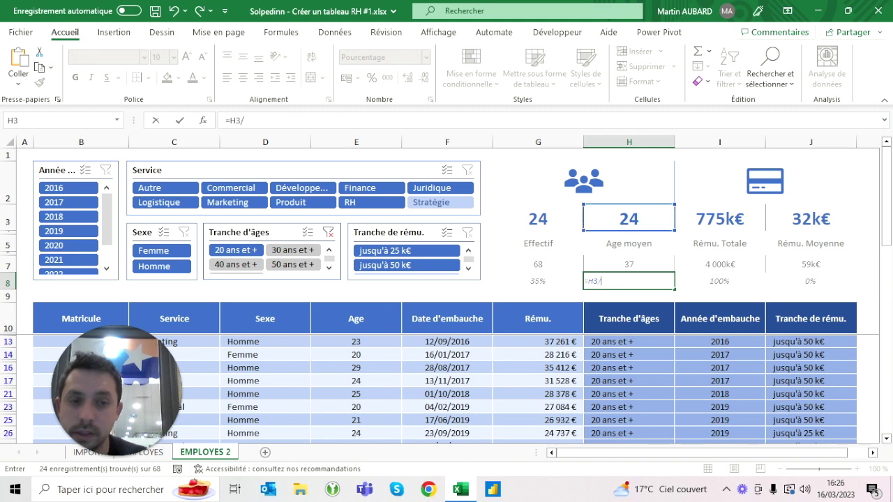
pyautogui.click(629, 264)
pyautogui.hotkey('ctrl', 'Return')
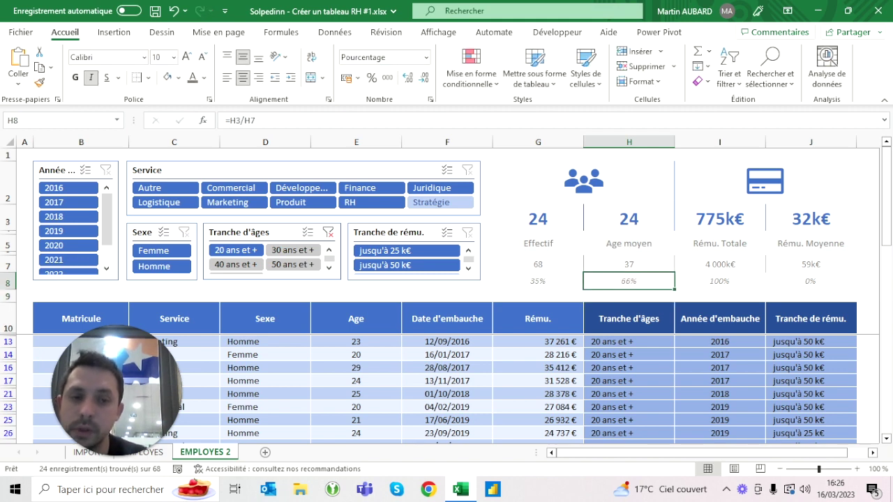
pyautogui.hotkey('ctrl', 'c')
pyautogui.press('Right')
pyautogui.hotkey('ctrl', 'v')
pyautogui.press('Right')
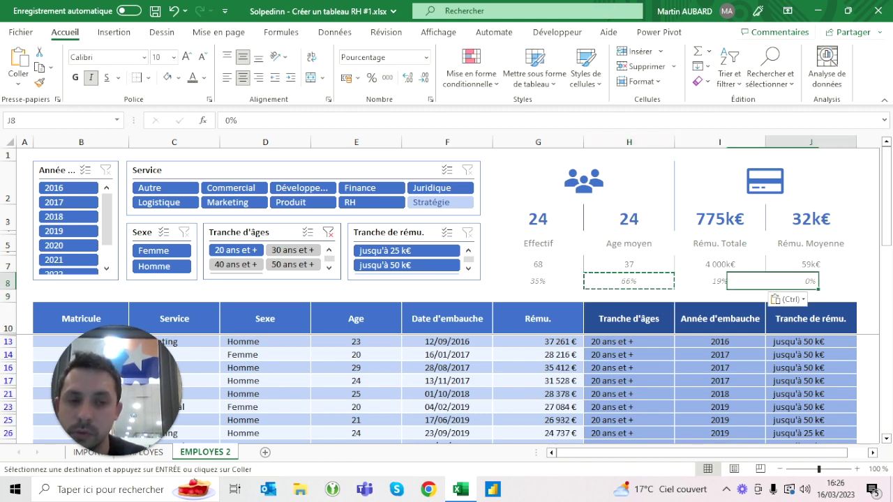
pyautogui.hotkey('ctrl', 'v')
pyautogui.press('Left')
pyautogui.press('Left')
pyautogui.press('Escape')
pyautogui.press('Right')
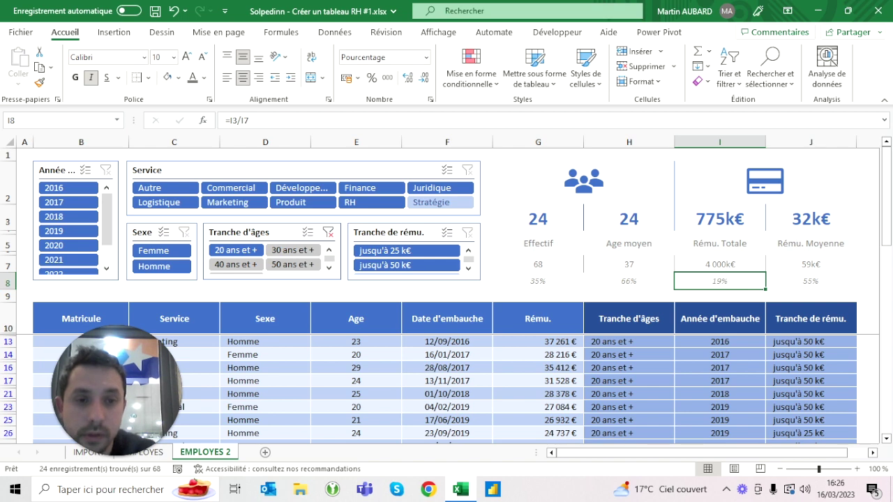
pyautogui.click(538, 281)
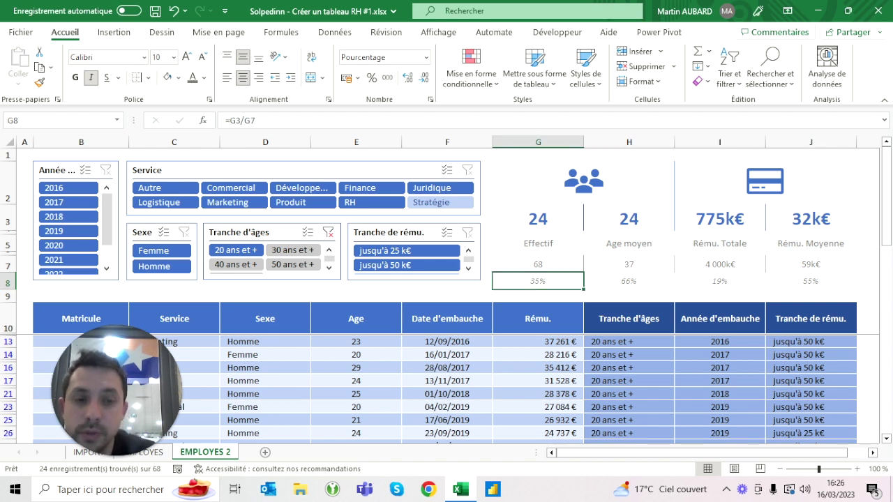
pyautogui.click(629, 281)
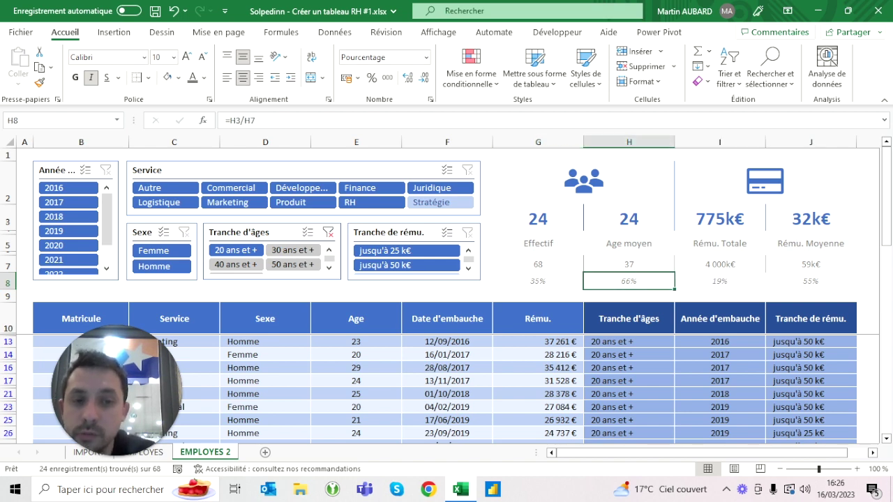
pyautogui.click(629, 218)
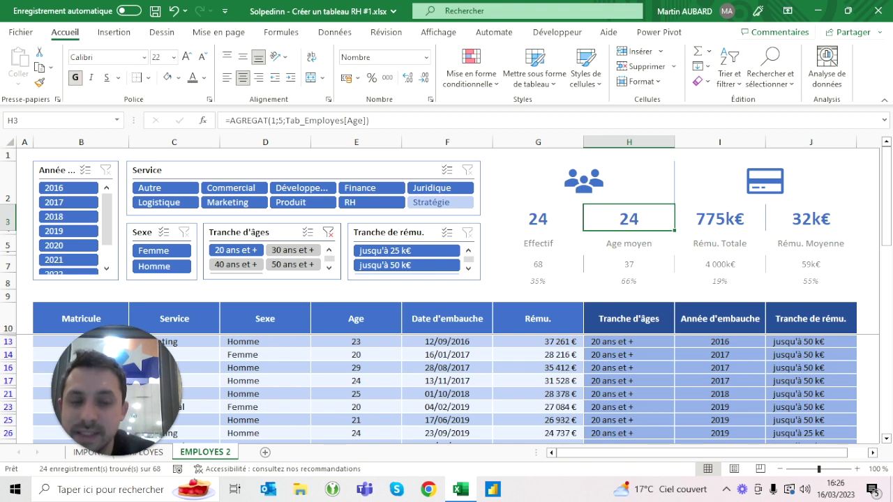
pyautogui.click(629, 264)
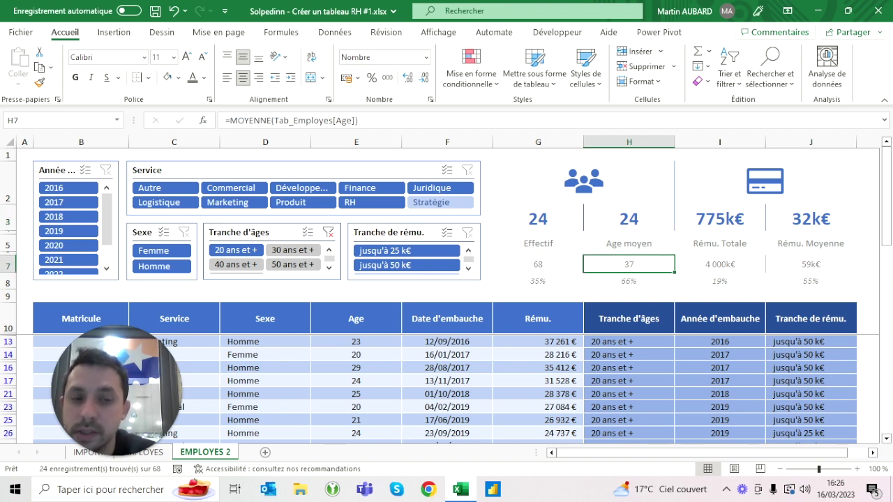
pyautogui.click(629, 281)
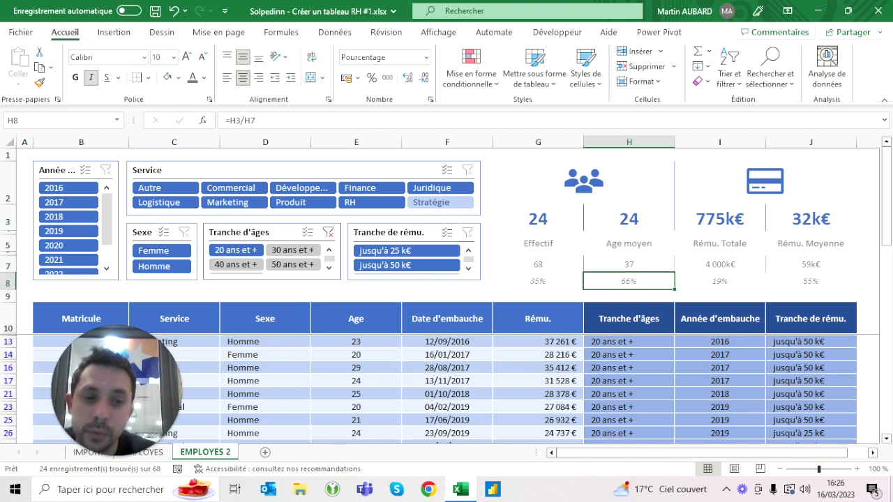
pyautogui.click(719, 281)
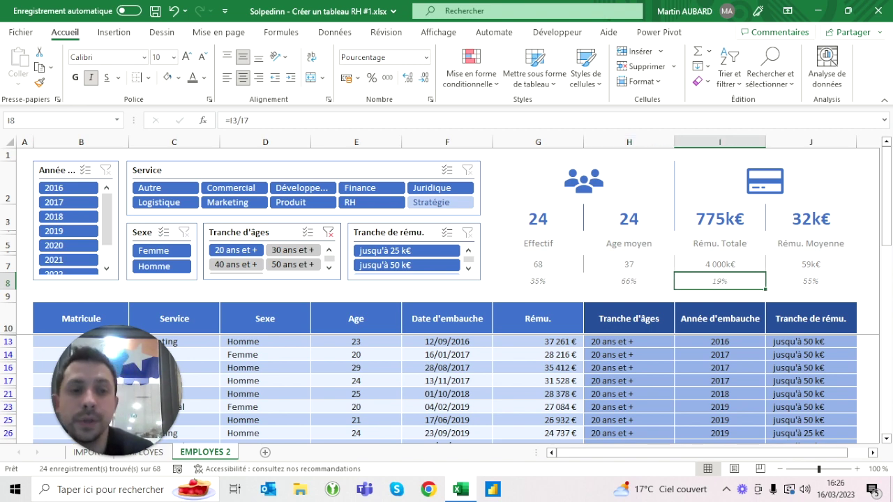
pyautogui.click(538, 281)
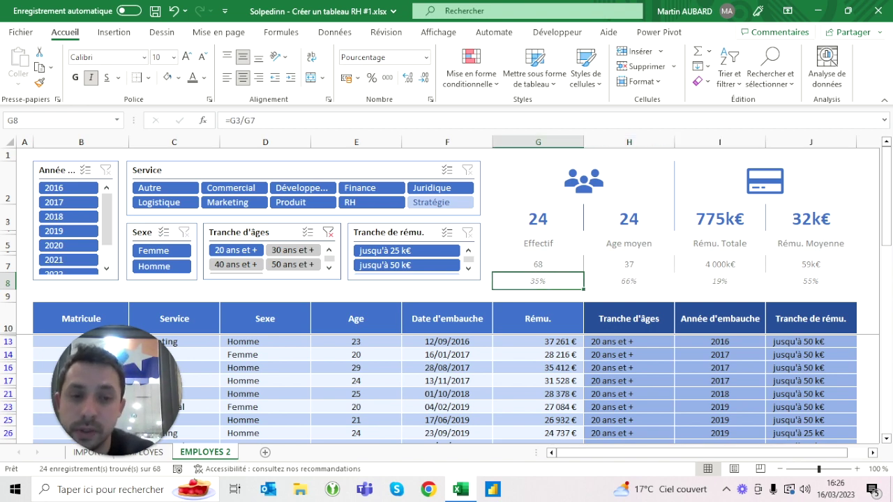
pyautogui.click(719, 281)
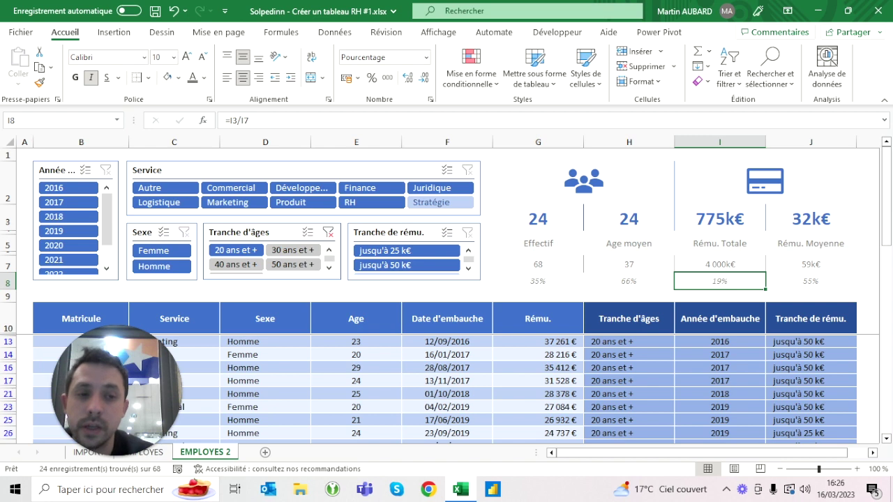
pyautogui.click(811, 281)
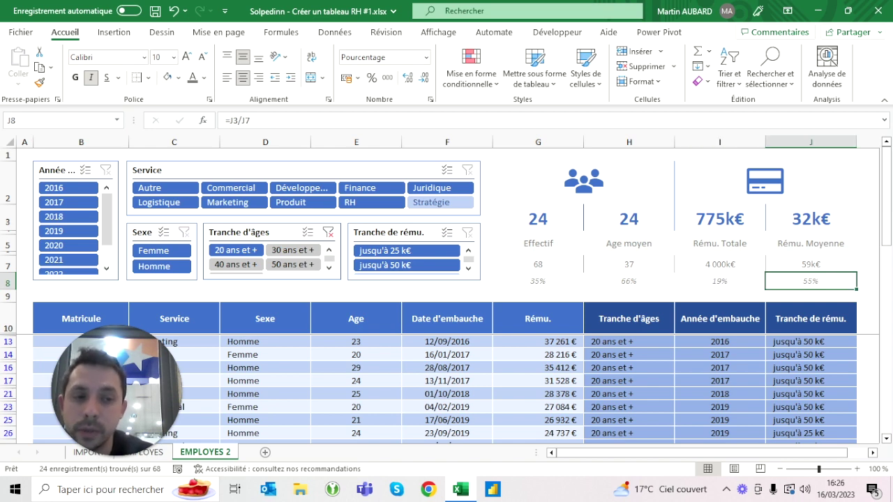
pyautogui.keyDown('ctrl'); pyautogui.click(629, 280); pyautogui.keyUp('ctrl')
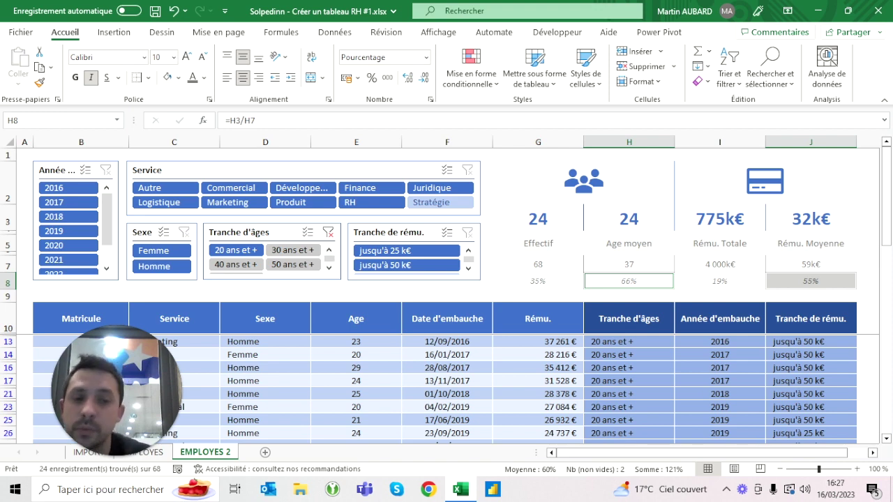
pyautogui.press('Up')
pyautogui.press('Down')
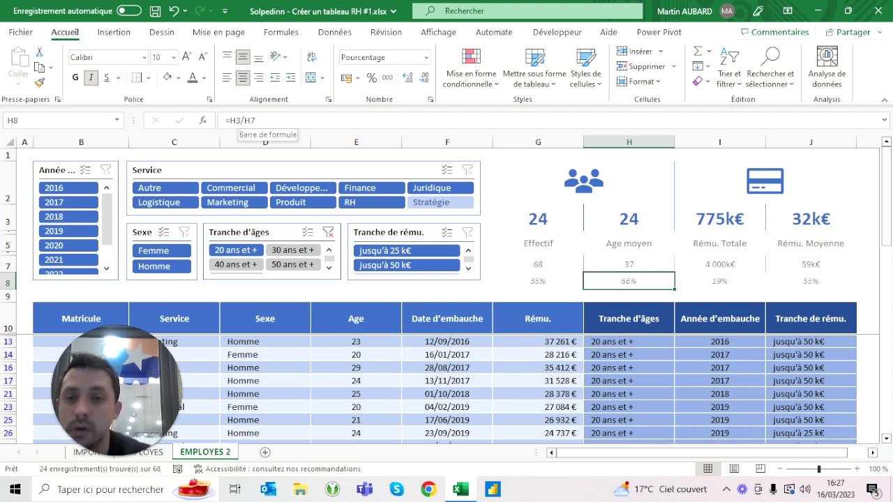
# Change H8 to =(H3-H7)/H7 so it shows the average age's percentage change
pyautogui.click(238, 121)
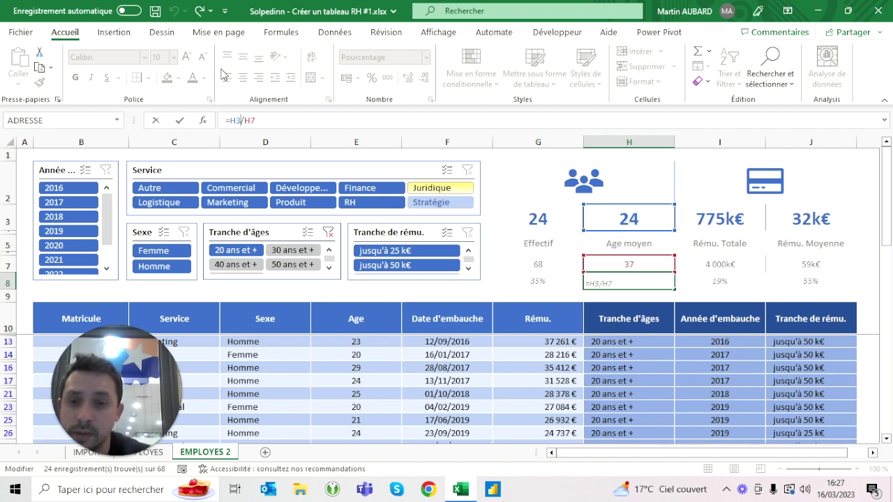
pyautogui.write('-h7)')
pyautogui.click(229, 121)
pyautogui.write('(')
pyautogui.press('Return')
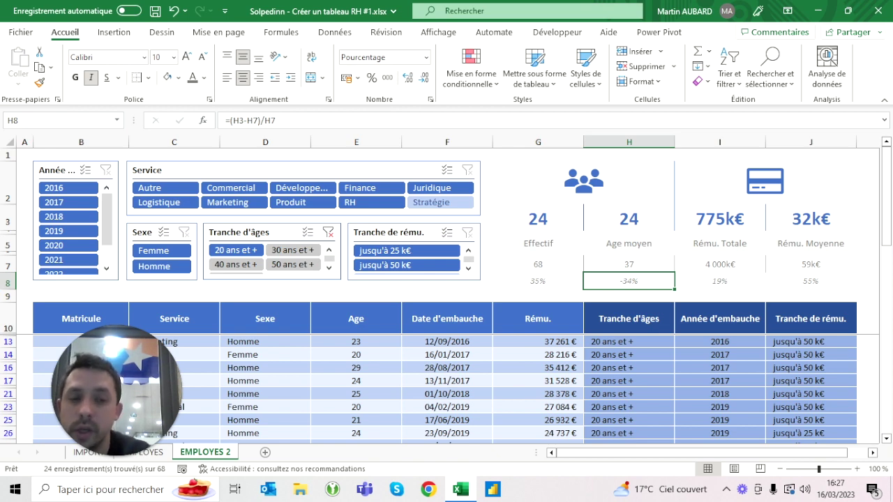
# Copy the percentage-change formula from H8 into J8 for the average salary
pyautogui.click(629, 243)
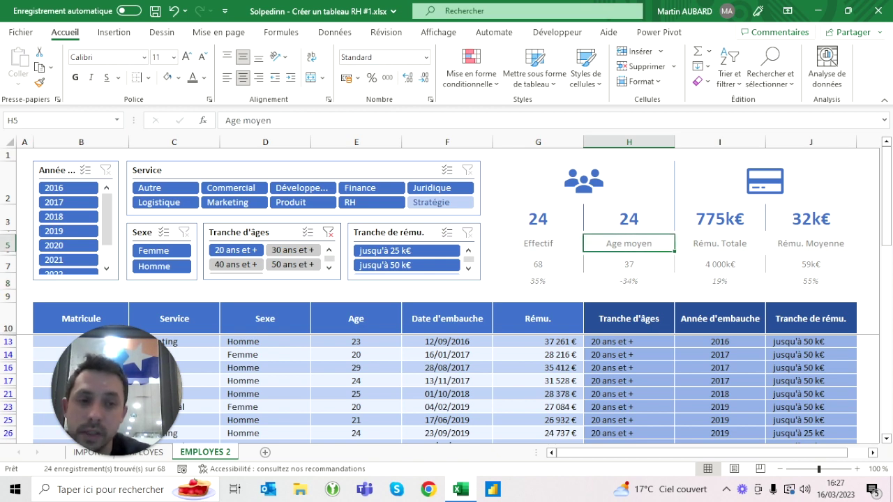
pyautogui.click(629, 281)
pyautogui.click(629, 243)
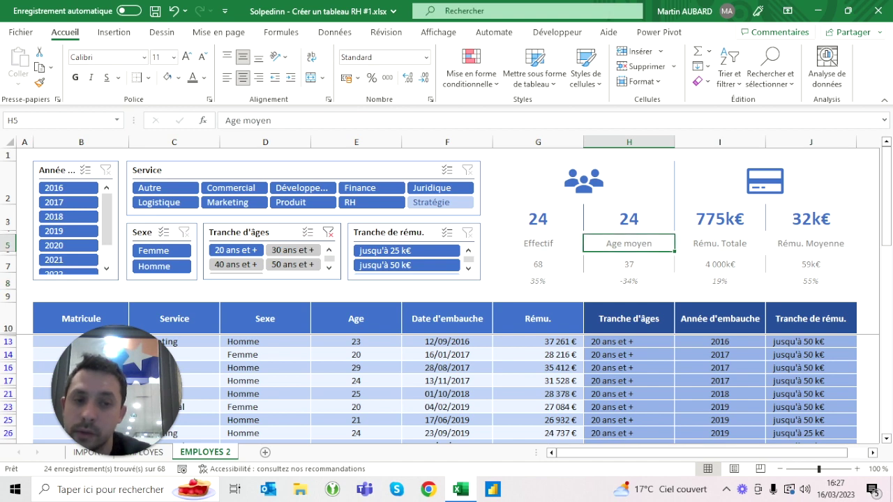
pyautogui.click(538, 243)
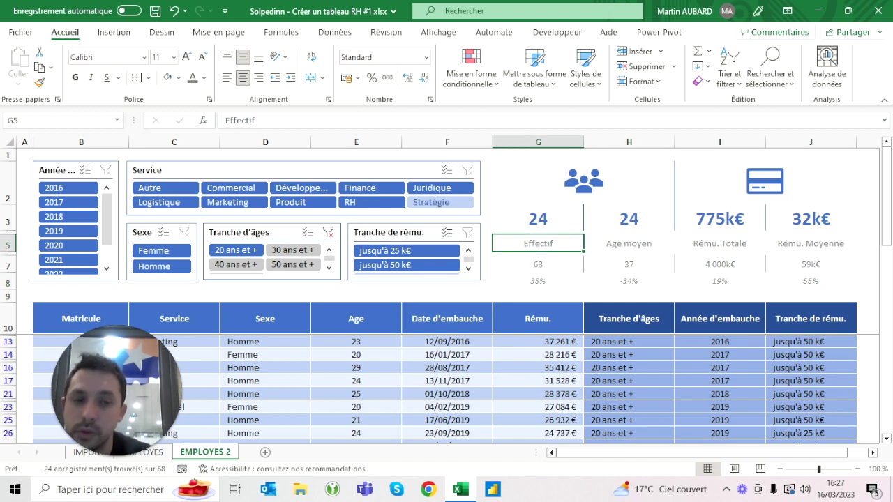
pyautogui.click(720, 243)
pyautogui.click(628, 281)
pyautogui.hotkey('ctrl', 'c')
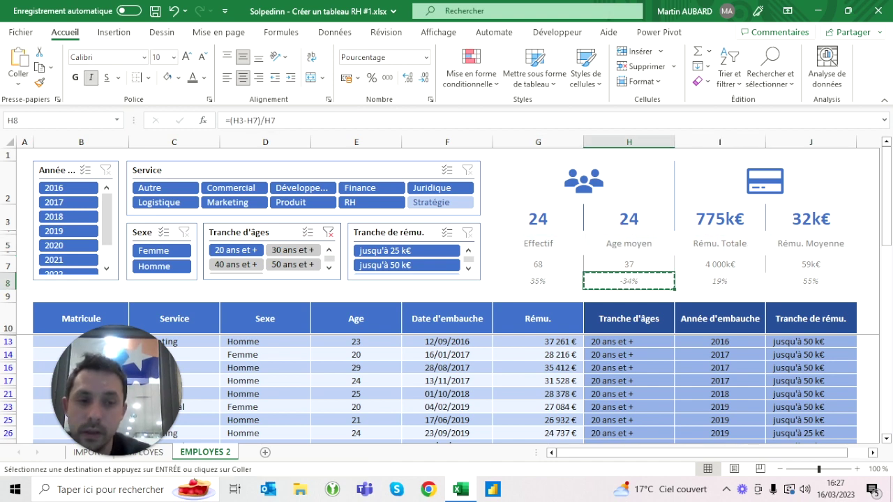
pyautogui.click(811, 281)
pyautogui.hotkey('ctrl', 'v')
pyautogui.click(629, 281)
pyautogui.press('Escape')
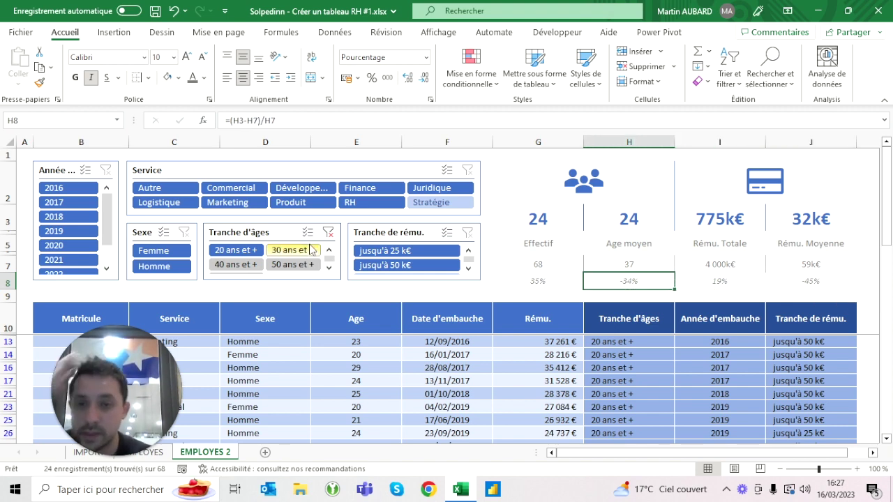
# Filter ages to 60 ans et +, then open Autres formats numériques for H8 and J8
pyautogui.scroll(-1, 328, 259)
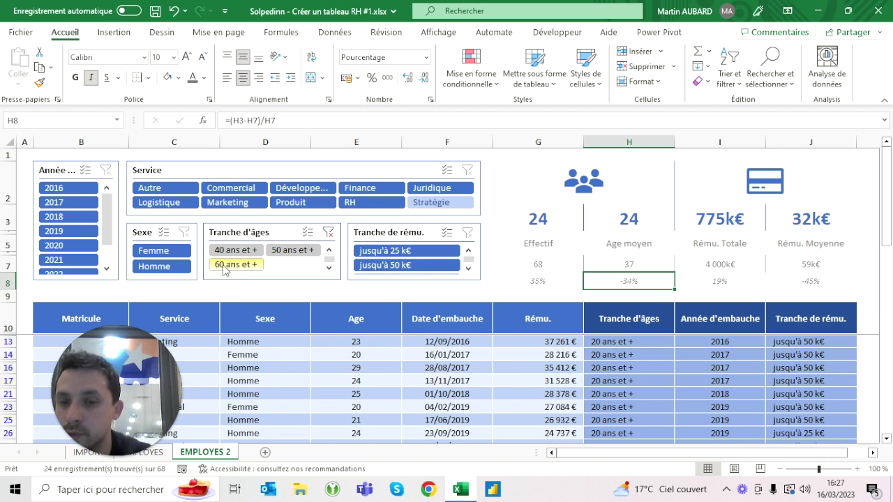
pyautogui.click(225, 269)
pyautogui.click(629, 183)
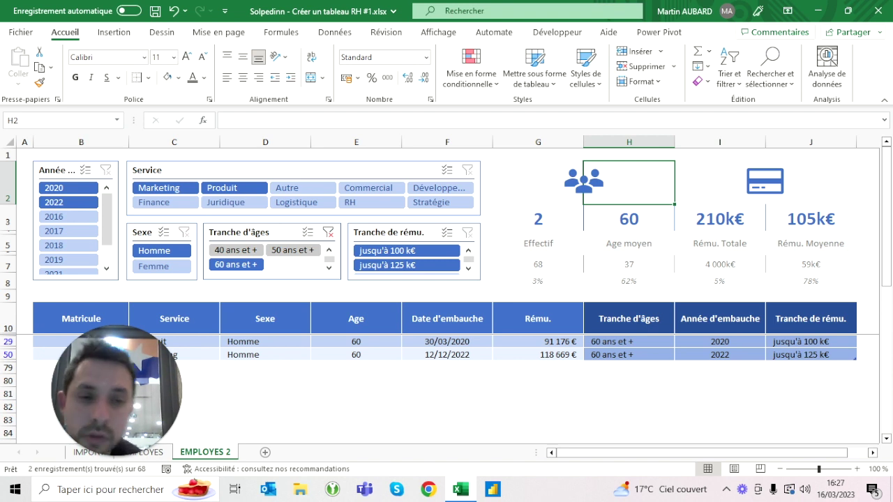
pyautogui.click(628, 281)
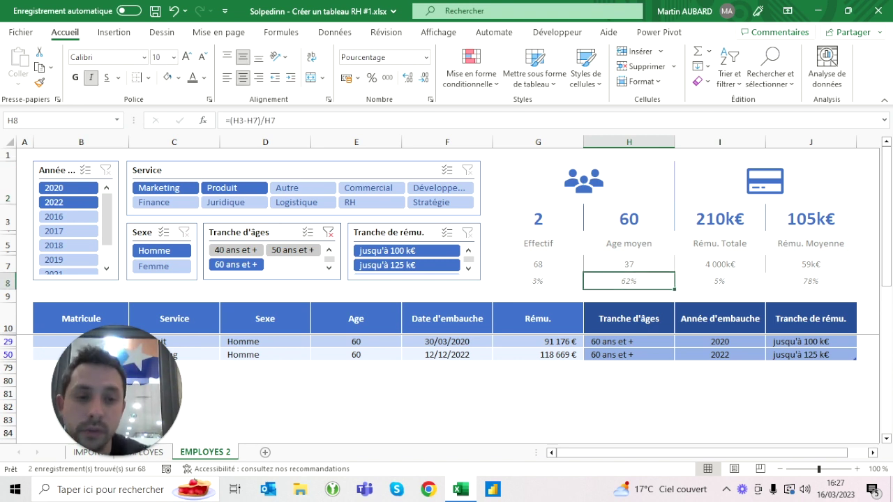
pyautogui.keyDown('ctrl'); pyautogui.click(811, 281); pyautogui.keyUp('ctrl')
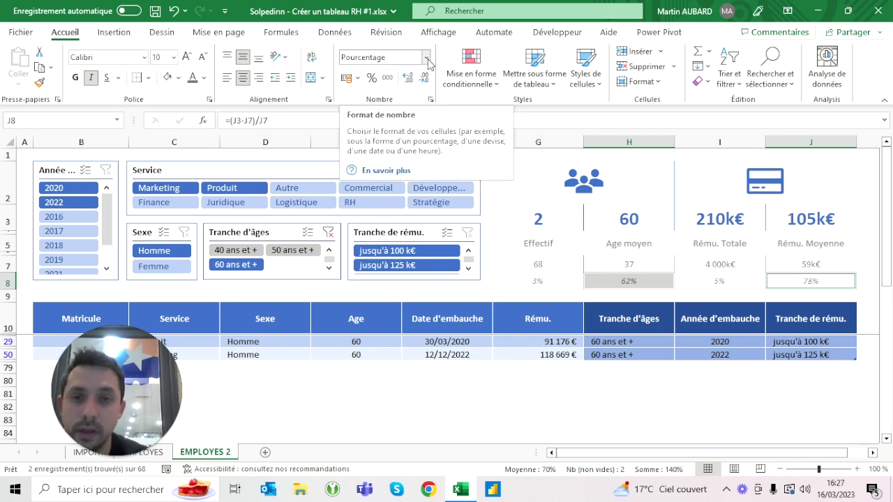
pyautogui.click(629, 280)
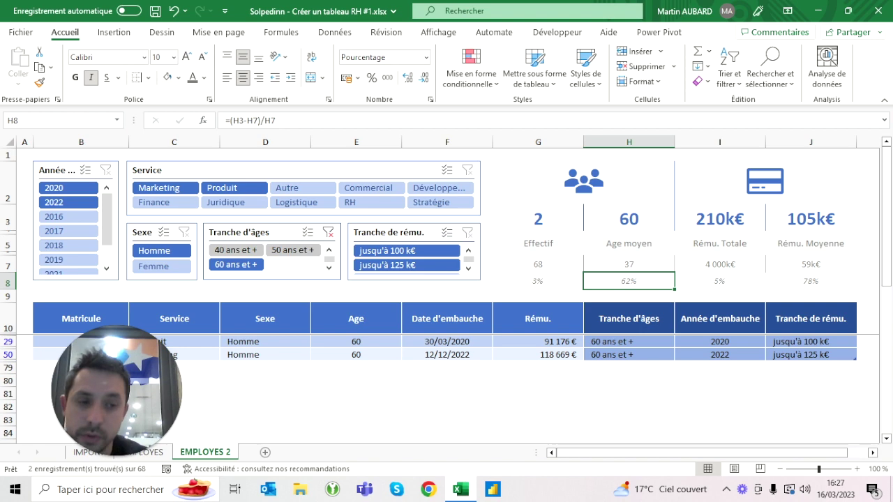
pyautogui.keyDown('ctrl'); pyautogui.click(811, 280); pyautogui.keyUp('ctrl')
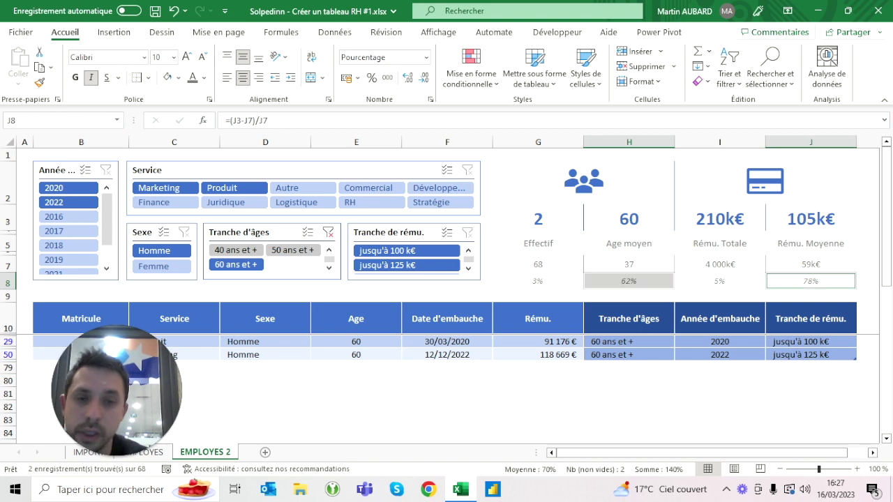
pyautogui.click(427, 58)
pyautogui.click(435, 358)
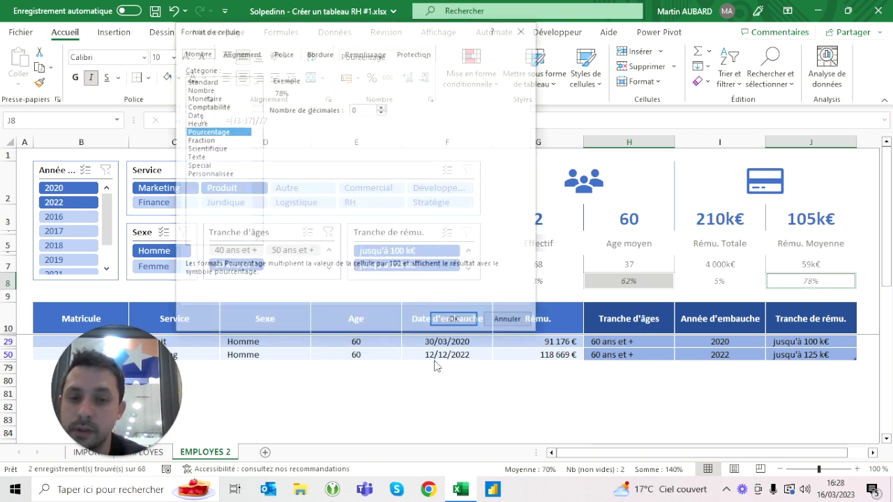
# Apply the custom format +0%;-0% to H8 and J8 so they show +62% and +78%
pyautogui.click(224, 175)
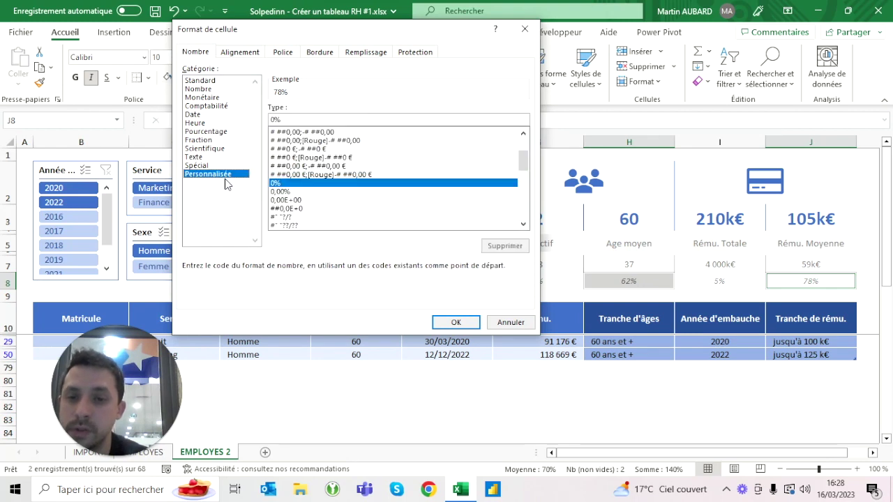
pyautogui.click(321, 119)
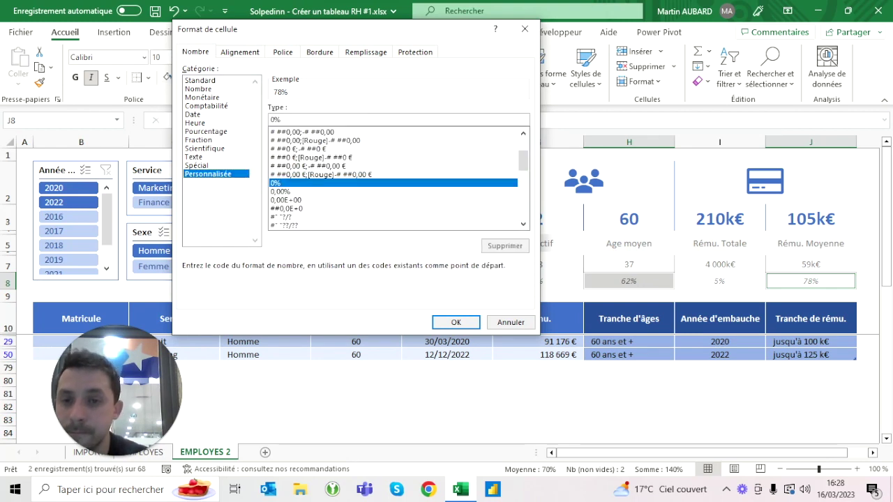
pyautogui.write(';')
pyautogui.write('+')
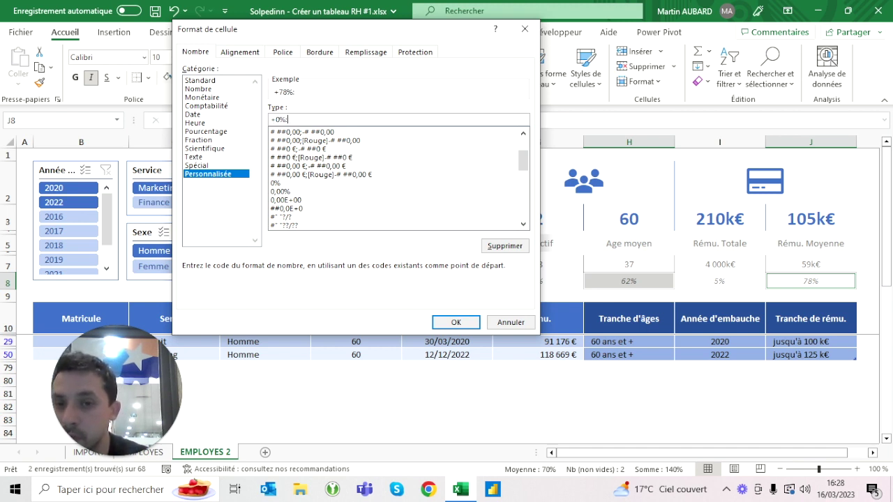
pyautogui.write('-0%')
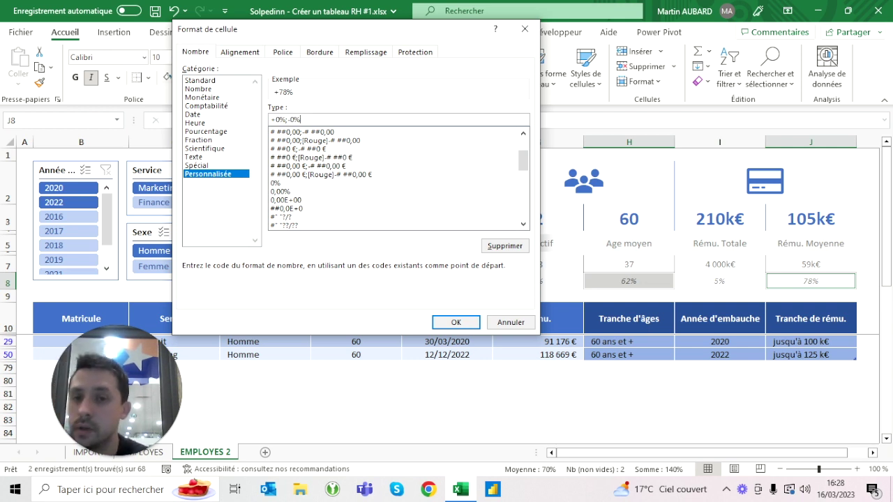
pyautogui.click(271, 119)
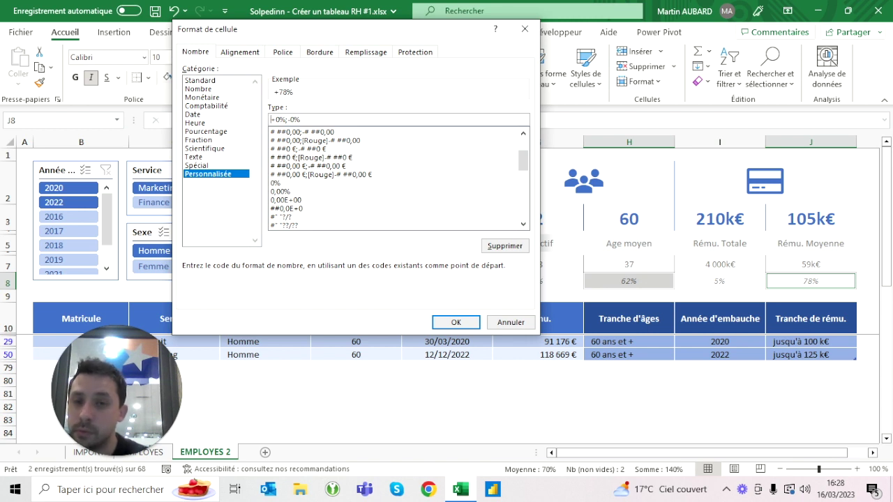
pyautogui.moveTo(286, 119); pyautogui.dragTo(256, 122)
pyautogui.press('Right')
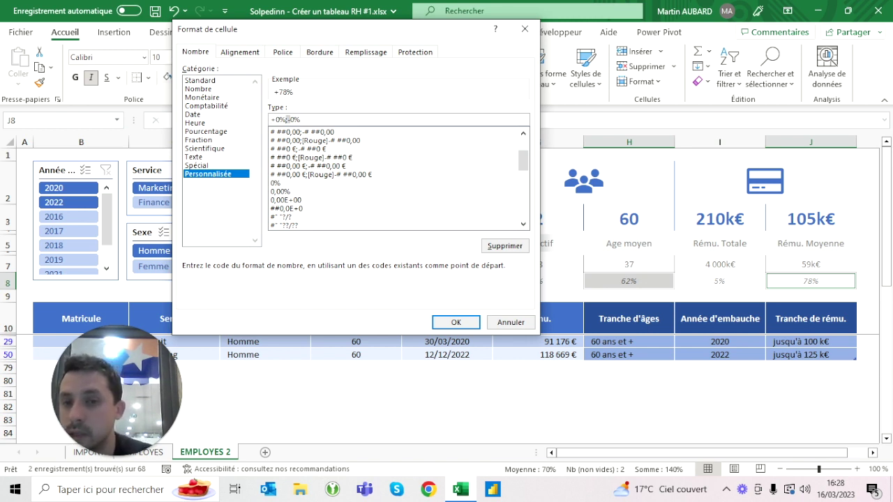
pyautogui.click(301, 120)
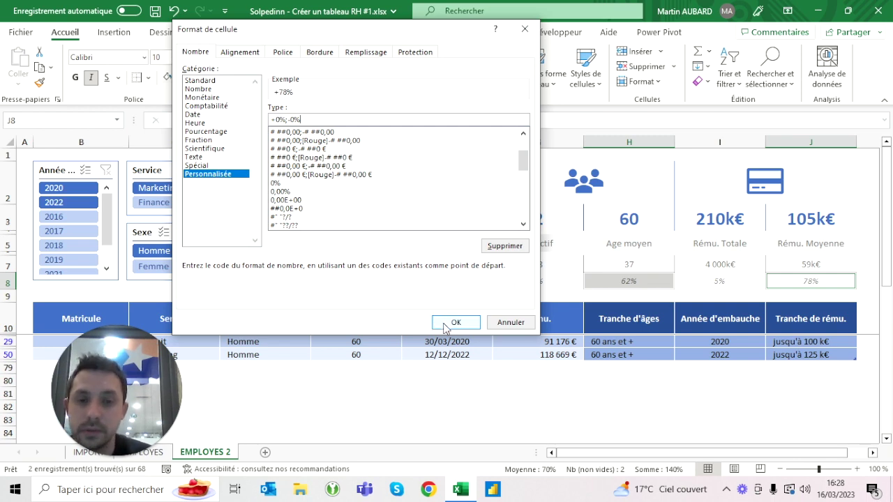
pyautogui.click(454, 323)
pyautogui.click(629, 264)
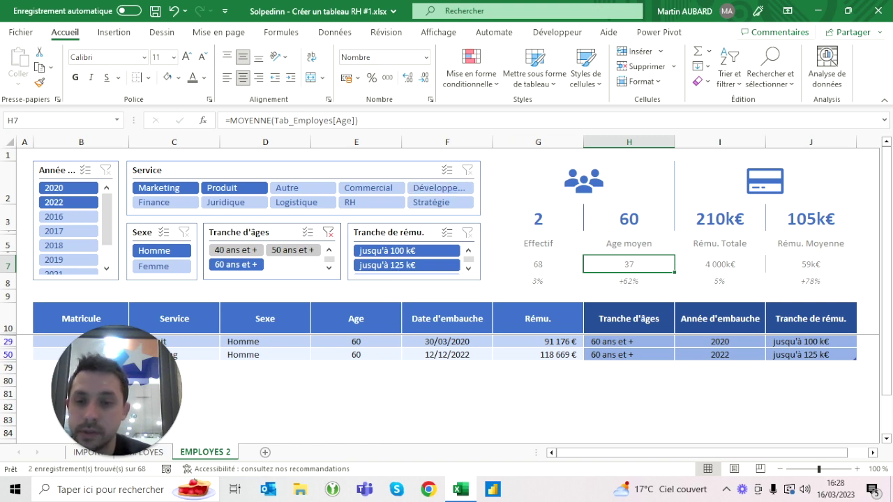
# Clear the age filter, pick Marketing, and check the formulas in G3, H8, J3, J8 and J7
pyautogui.click(328, 233)
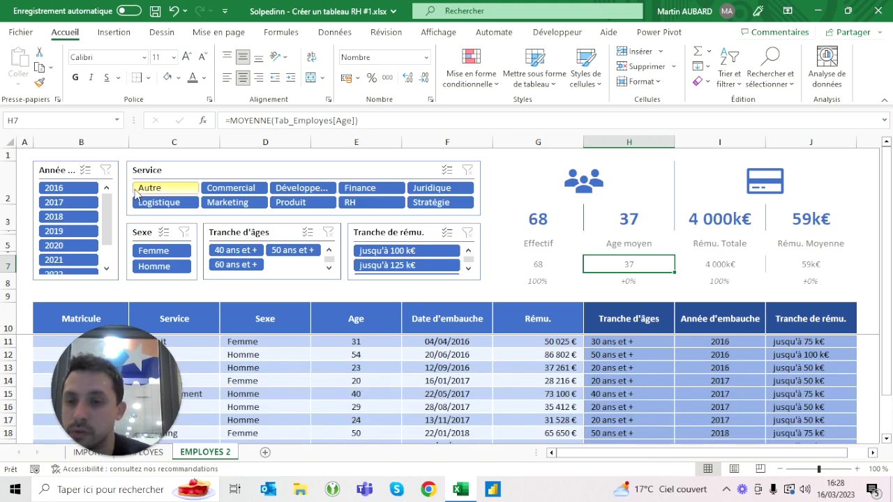
pyautogui.click(233, 206)
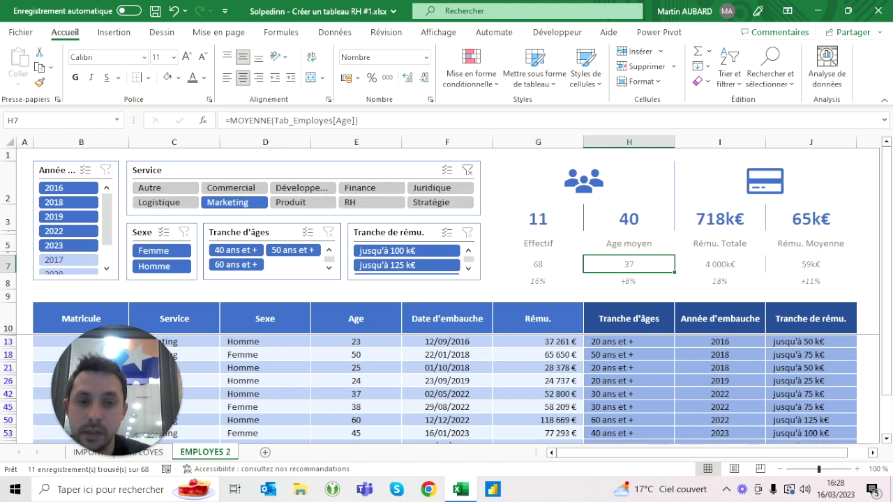
pyautogui.press('Left')
pyautogui.press('Down')
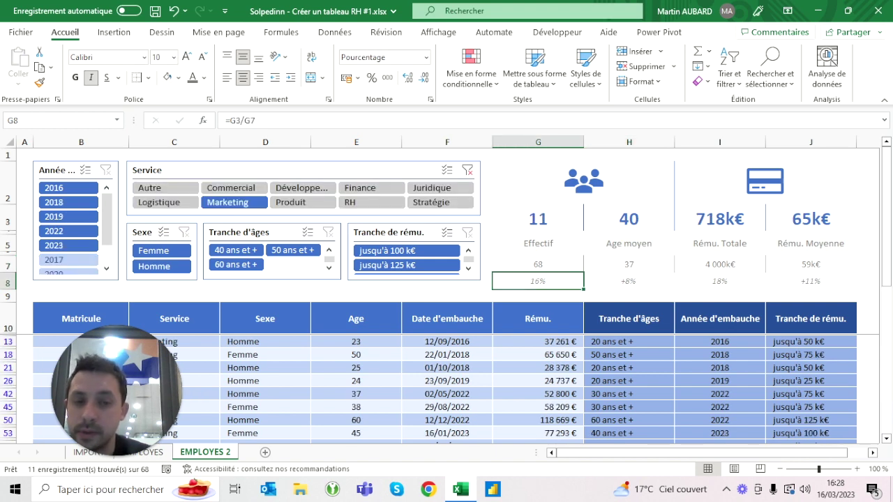
pyautogui.click(538, 219)
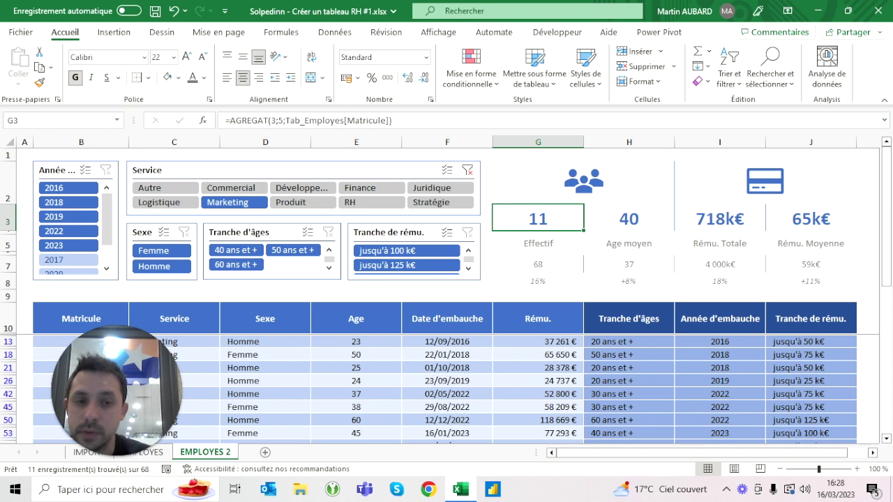
pyautogui.click(629, 280)
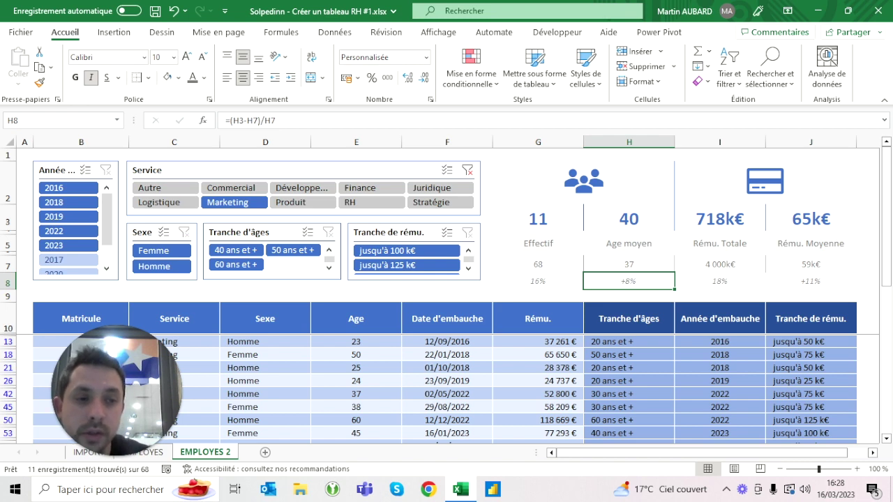
pyautogui.click(811, 219)
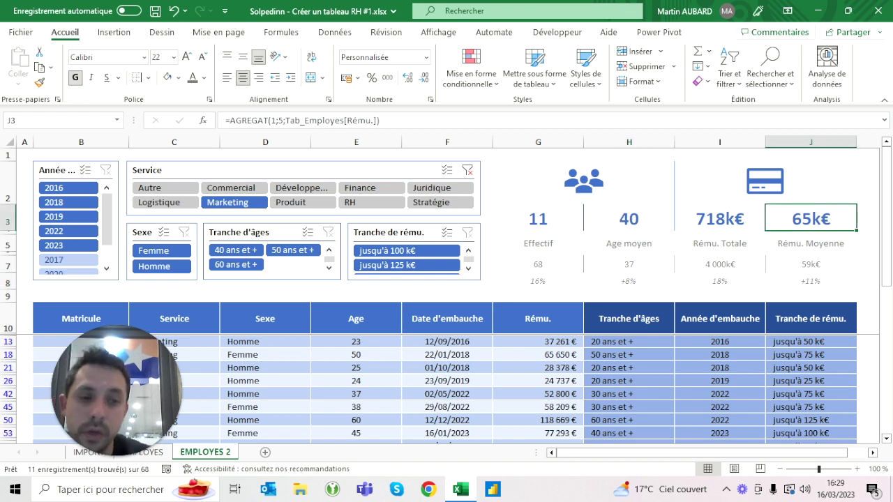
pyautogui.click(811, 280)
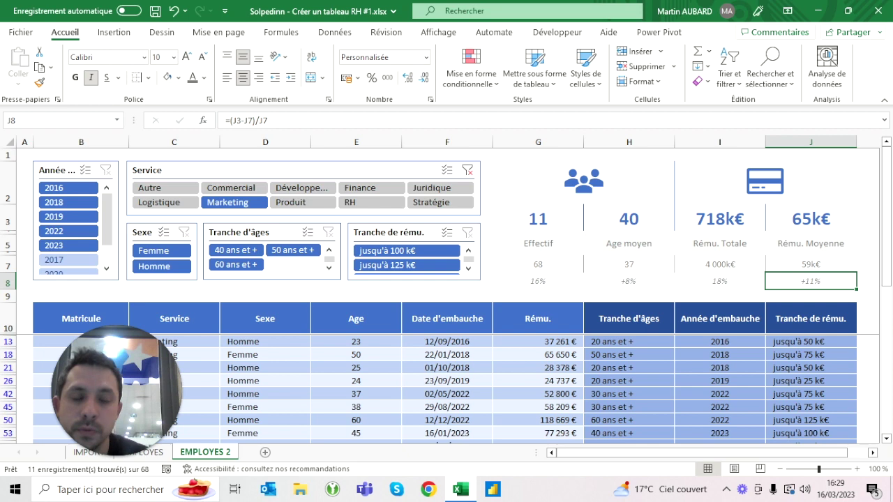
pyautogui.click(811, 264)
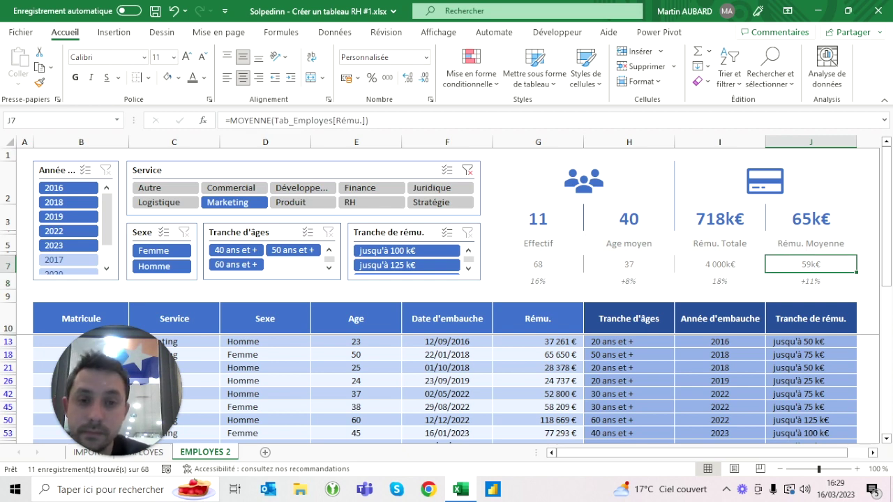
# Cycle the Service slicer through Juridique, Développement, Produit and Marketing, then clear it
pyautogui.click(468, 171)
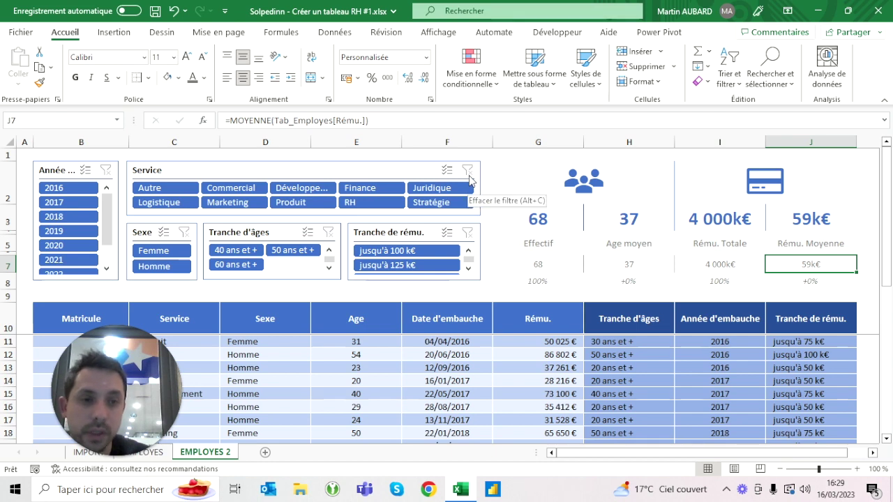
pyautogui.click(439, 190)
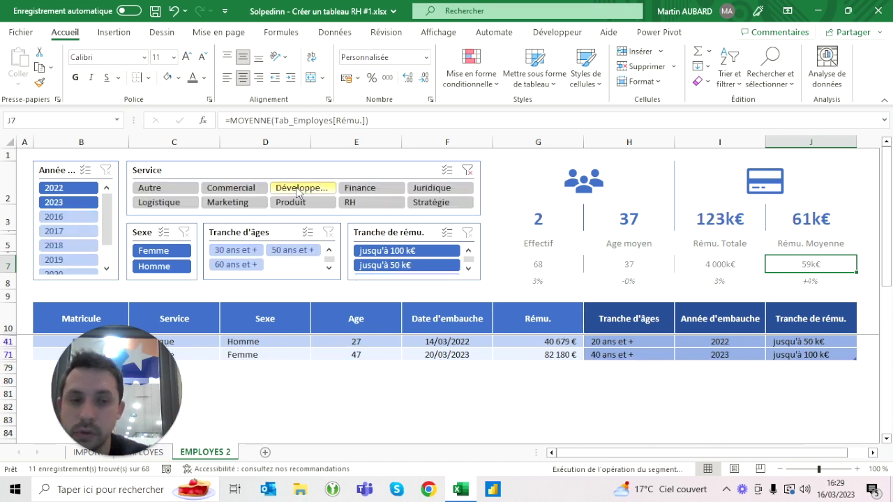
pyautogui.click(301, 188)
pyautogui.click(290, 203)
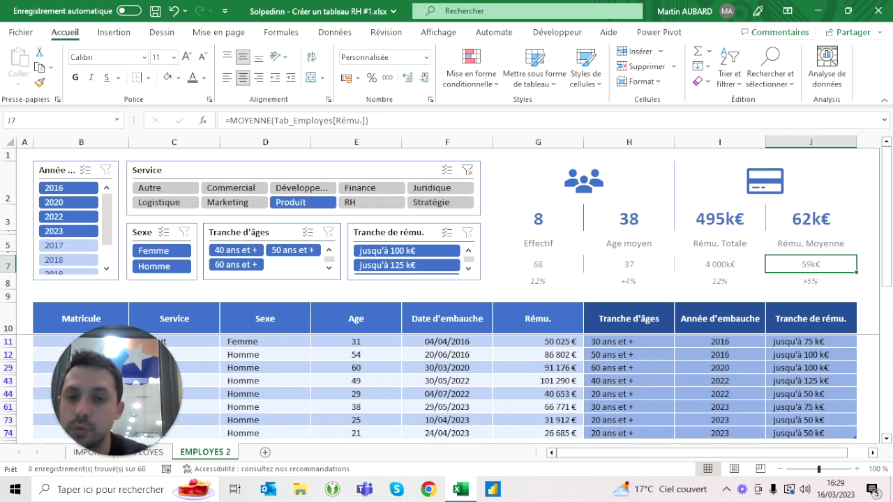
pyautogui.click(228, 202)
pyautogui.click(469, 172)
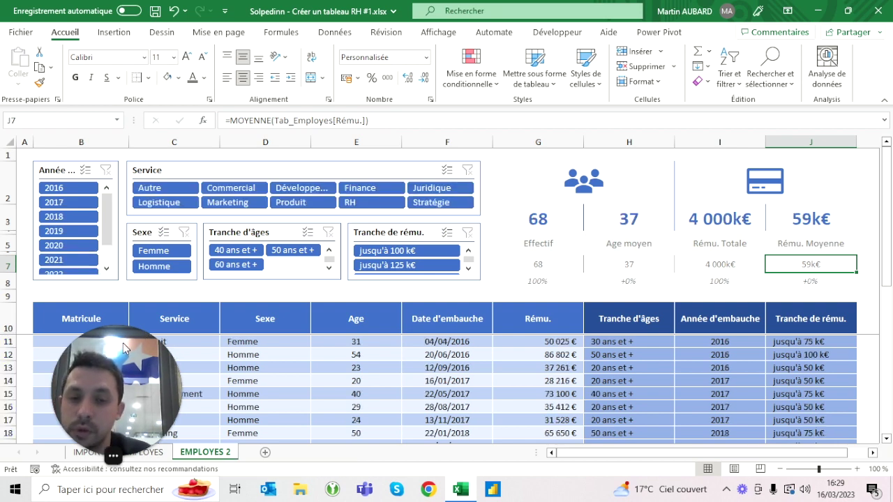
pyautogui.moveTo(119, 346); pyautogui.dragTo(221, 350)
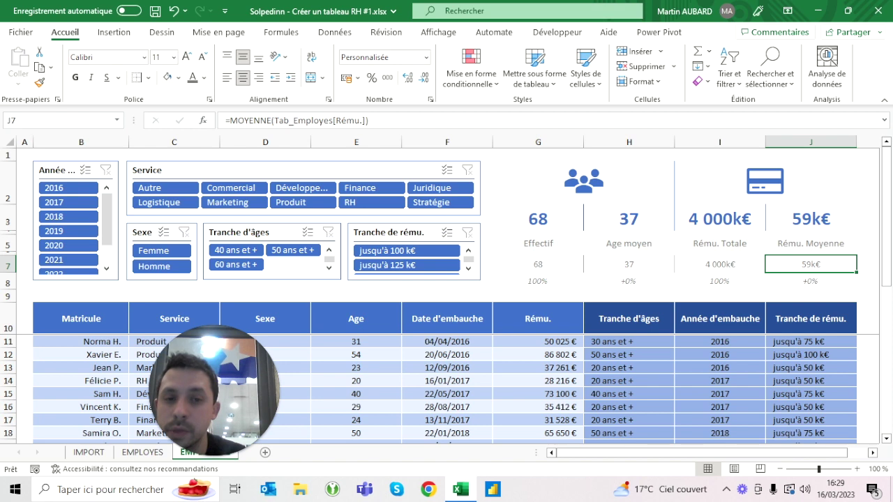
pyautogui.click(538, 155)
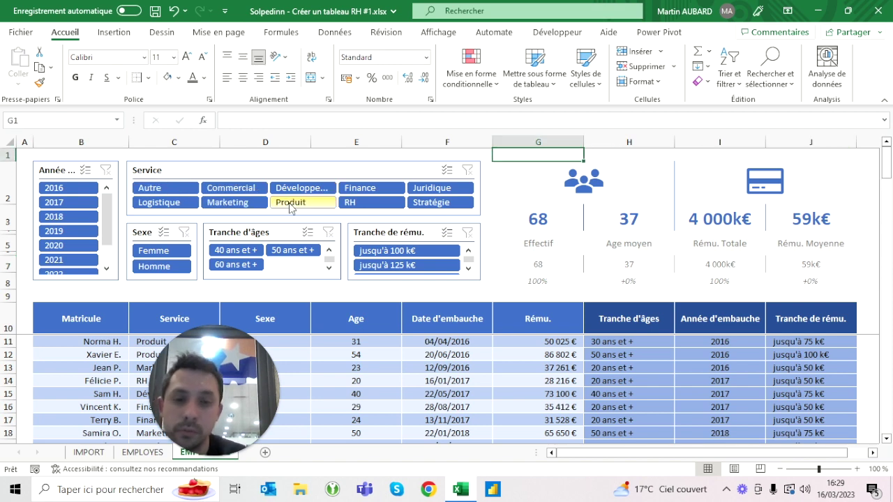
pyautogui.click(310, 208)
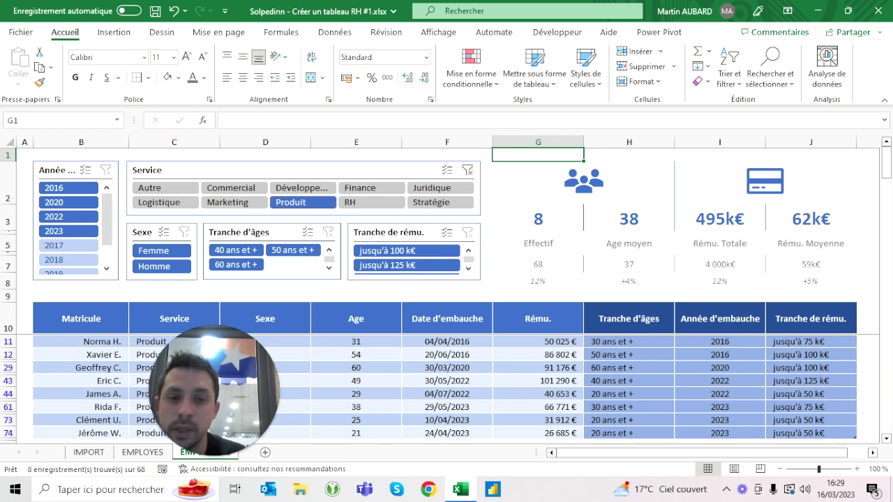
pyautogui.click(257, 202)
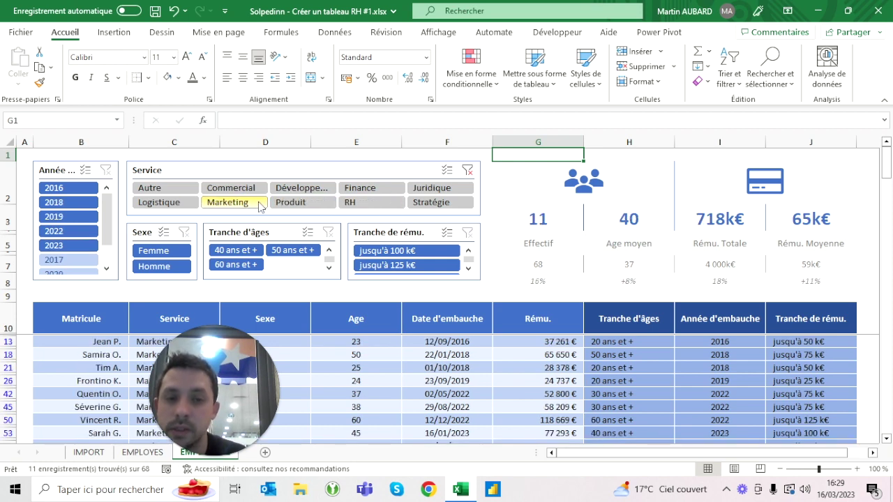
pyautogui.click(468, 170)
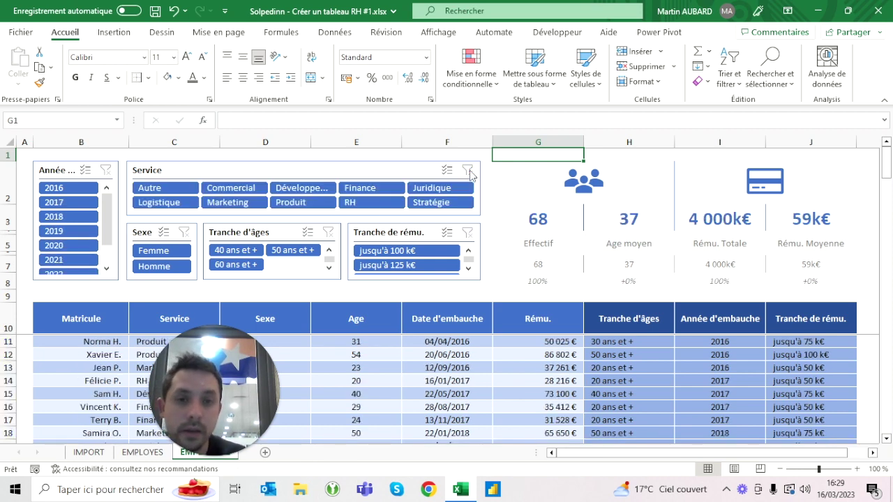
# Hide the ribbon and set row 9's height to 8 as a thin spacer row
pyautogui.doubleClick(65, 32)
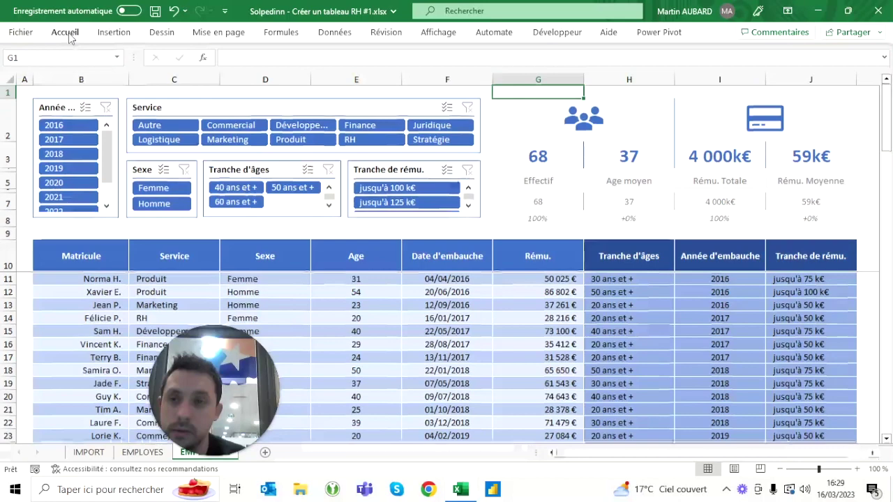
pyautogui.click(81, 233)
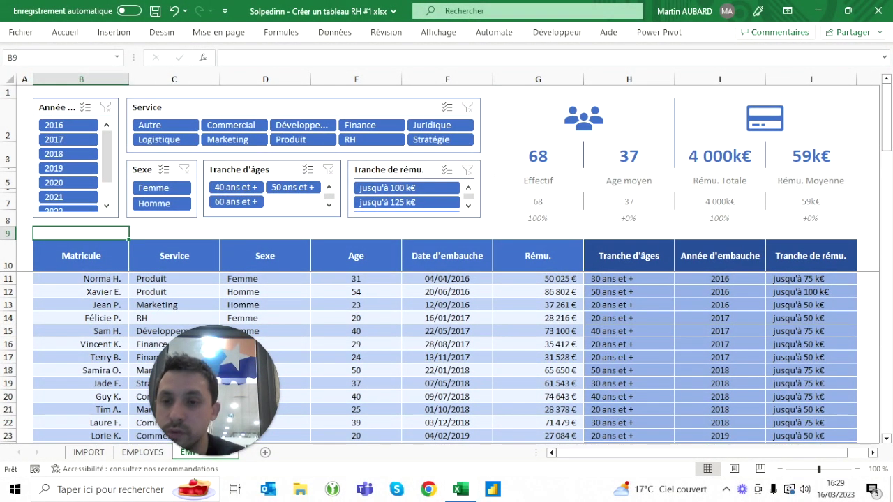
pyautogui.click(8, 233)
pyautogui.rightClick(9, 233)
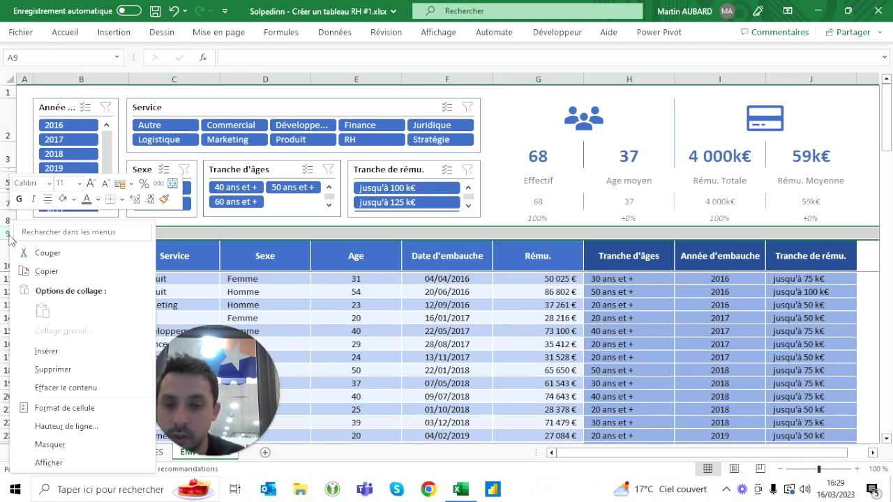
pyautogui.click(66, 427)
pyautogui.write('5')
pyautogui.press('Return')
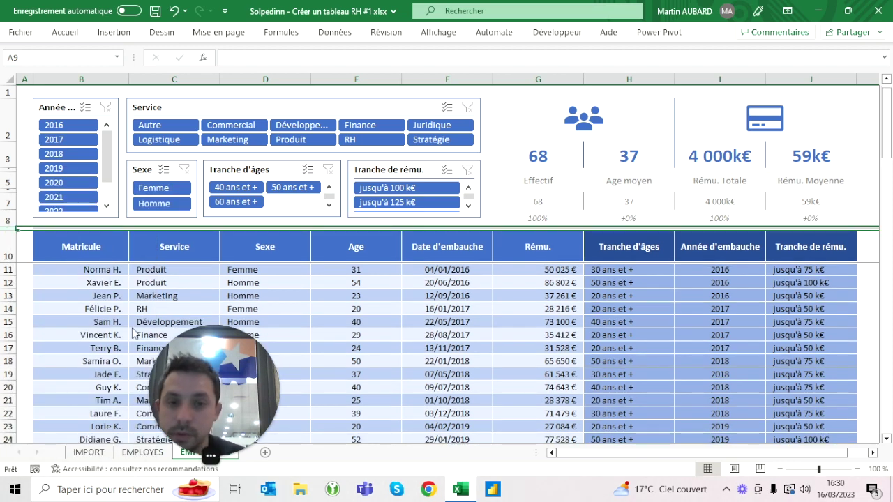
pyautogui.rightClick(9, 229)
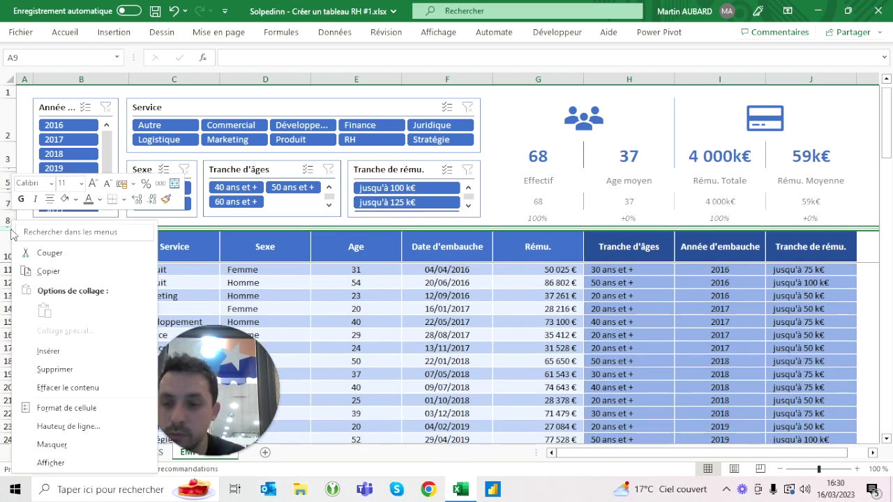
pyautogui.click(67, 426)
pyautogui.write('8')
pyautogui.press('Return')
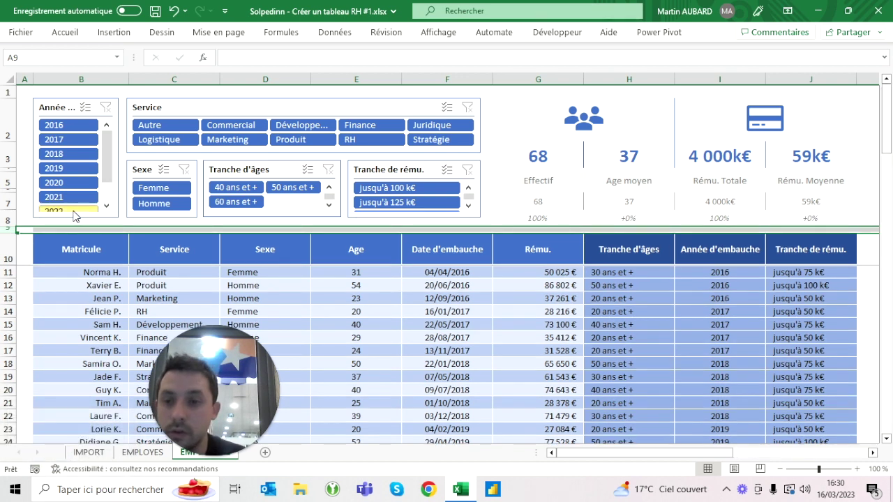
# Enlarge the hiring-year slicer to reveal 2022 and the three lower slicers to show jusqu'à 25 k€
pyautogui.click(70, 215)
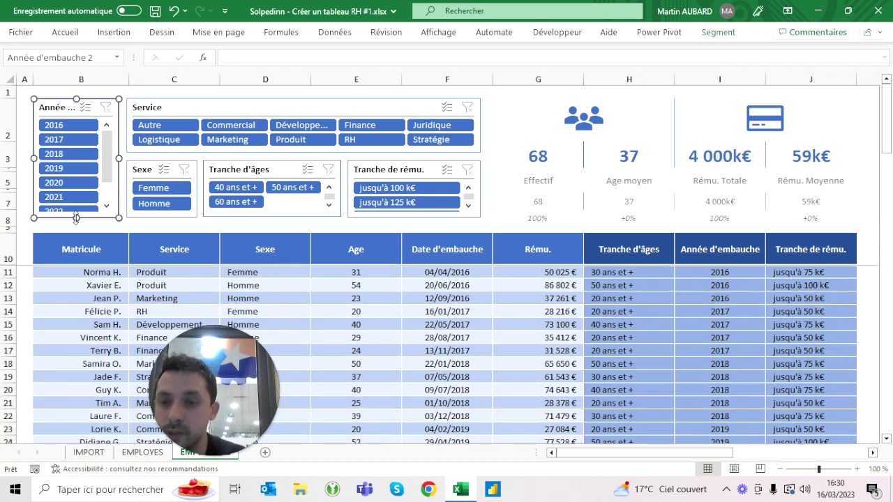
pyautogui.moveTo(77, 218); pyautogui.dragTo(77, 224)
pyautogui.press('Tab')
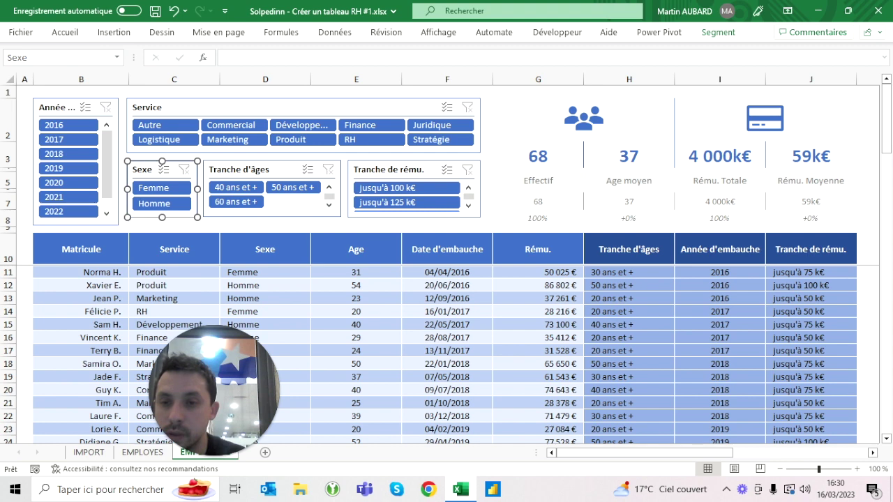
pyautogui.keyDown('ctrl'); pyautogui.click(237, 169); pyautogui.keyUp('ctrl')
pyautogui.keyDown('ctrl'); pyautogui.click(389, 169); pyautogui.keyUp('ctrl')
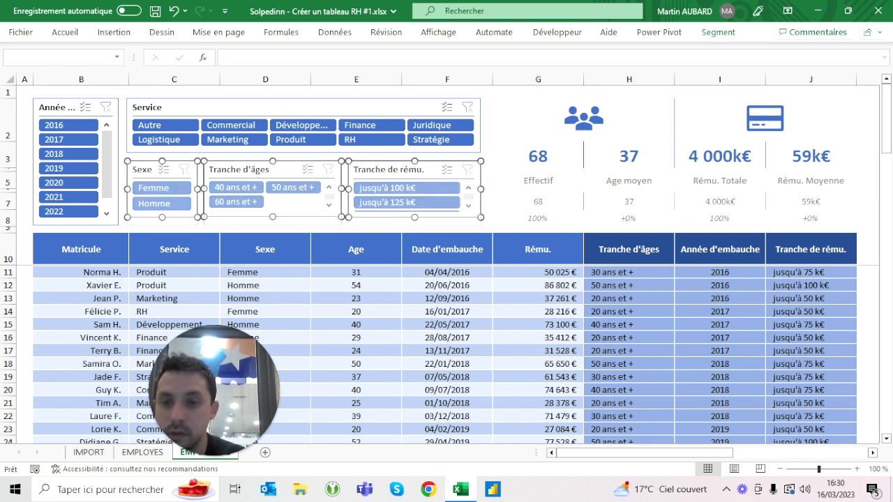
pyautogui.click(265, 298)
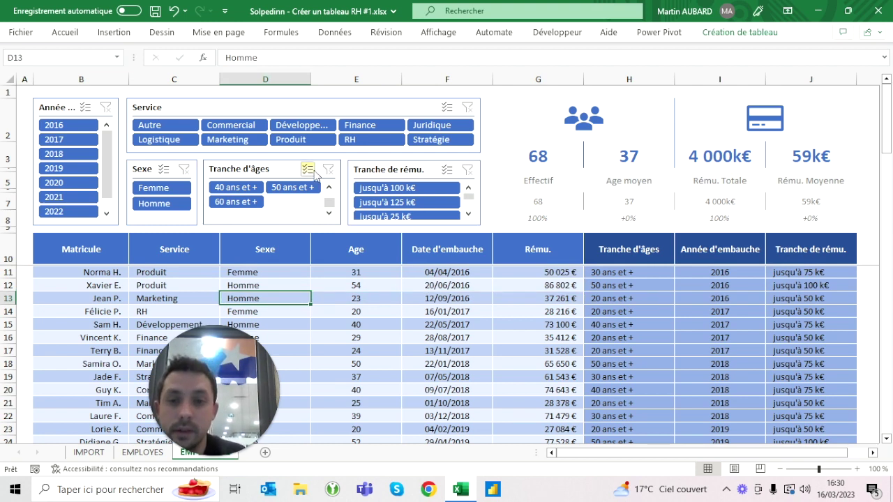
pyautogui.scroll(1, 316, 175)
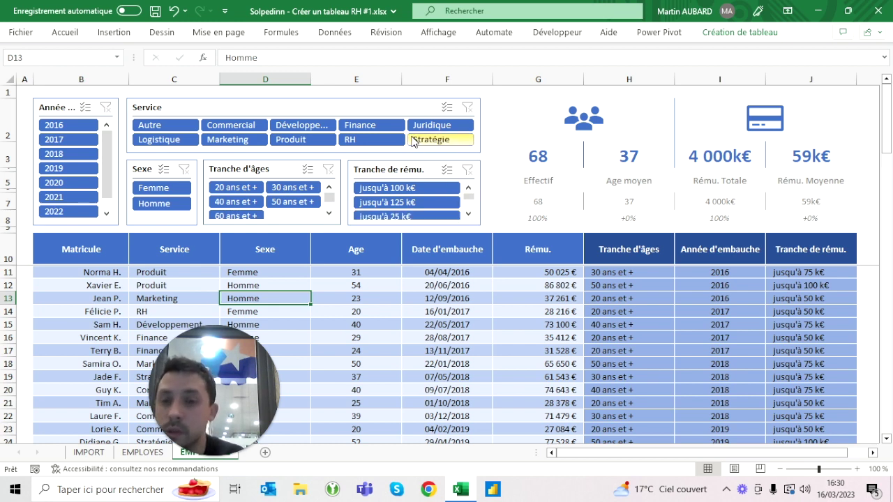
pyautogui.click(405, 188)
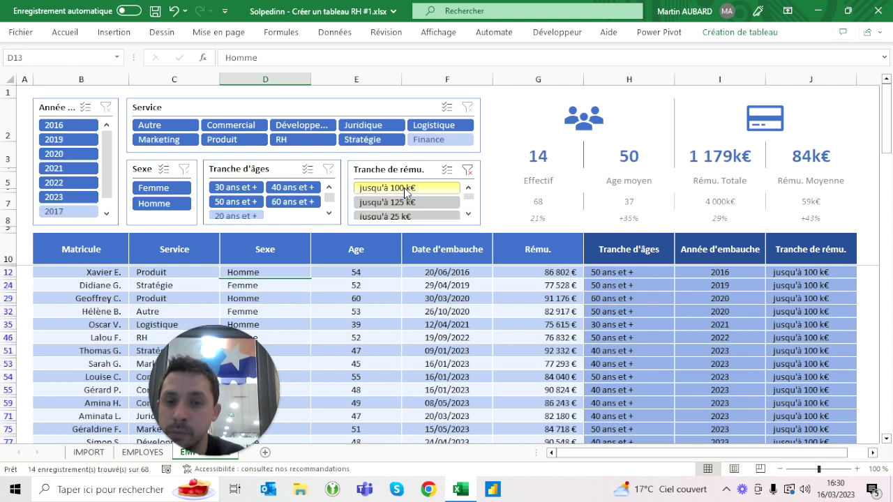
pyautogui.click(254, 192)
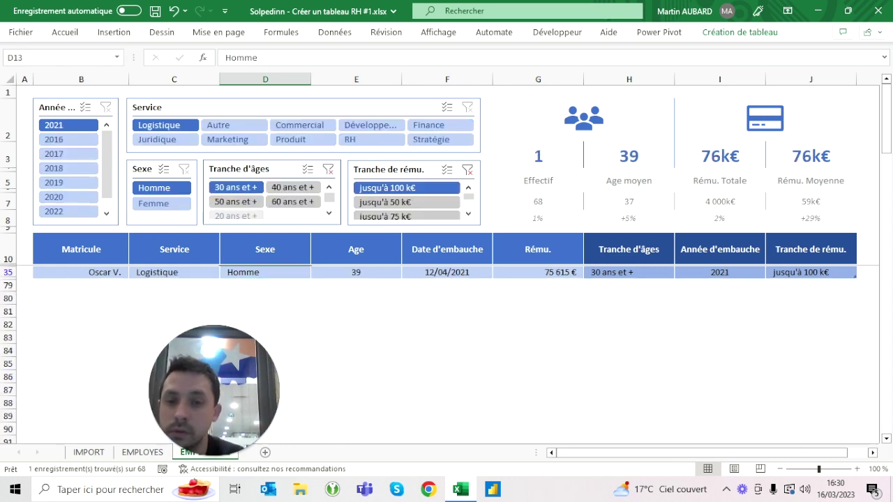
pyautogui.click(81, 272)
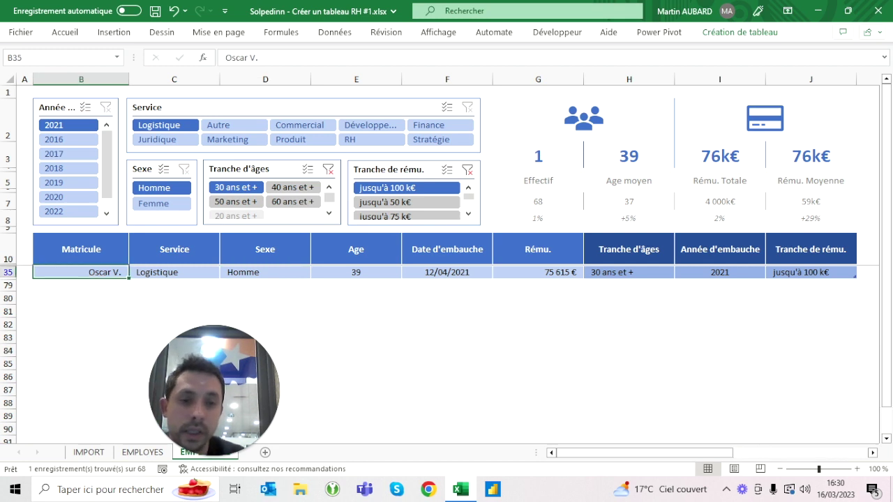
pyautogui.click(538, 272)
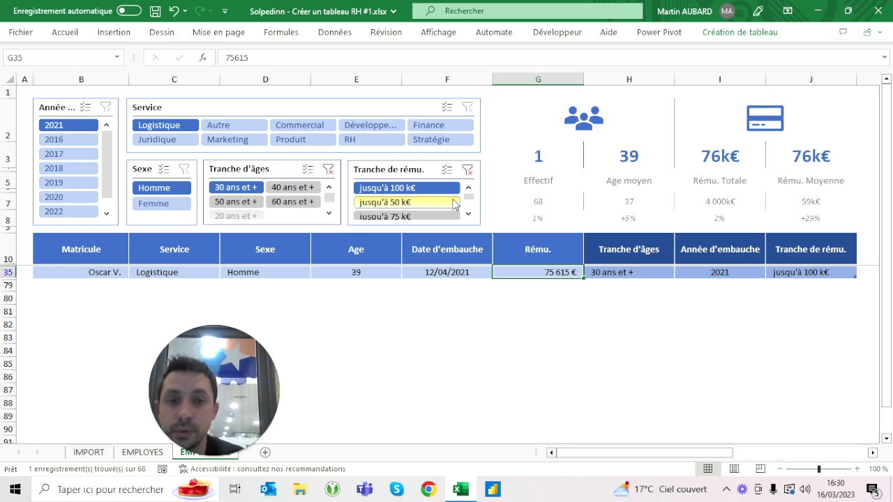
pyautogui.click(466, 169)
pyautogui.click(328, 169)
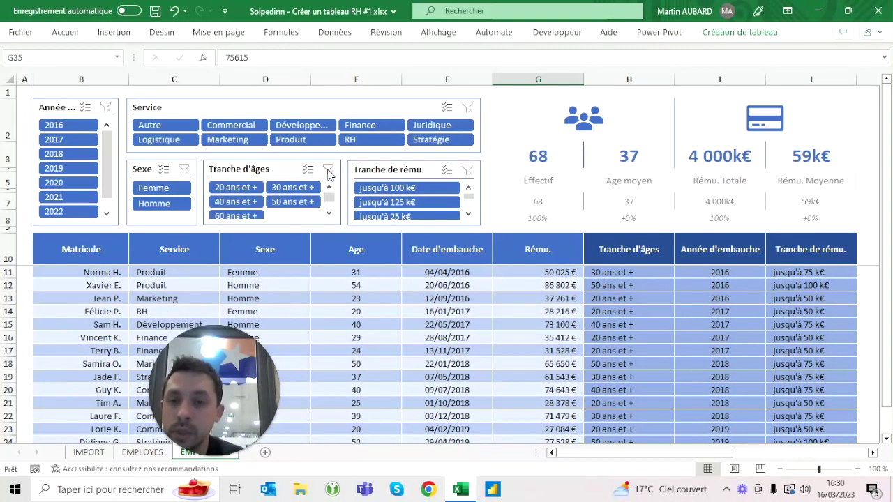
pyautogui.hotkey('ctrl', 'Home')
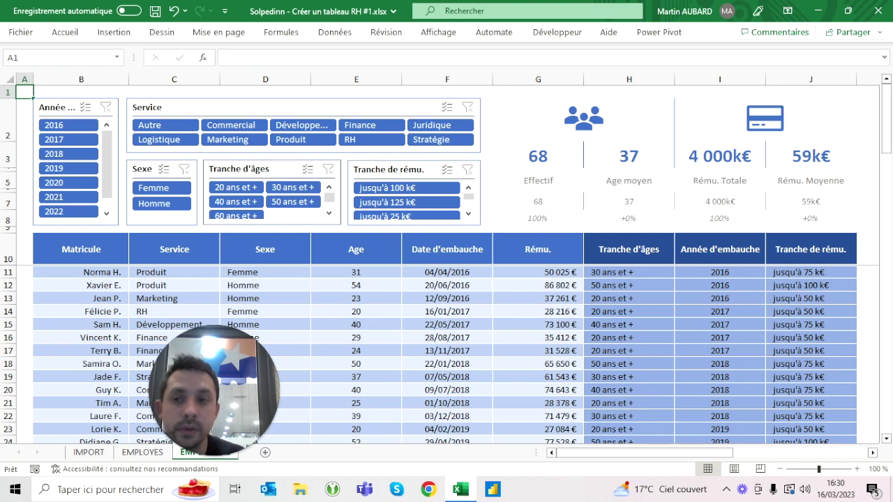